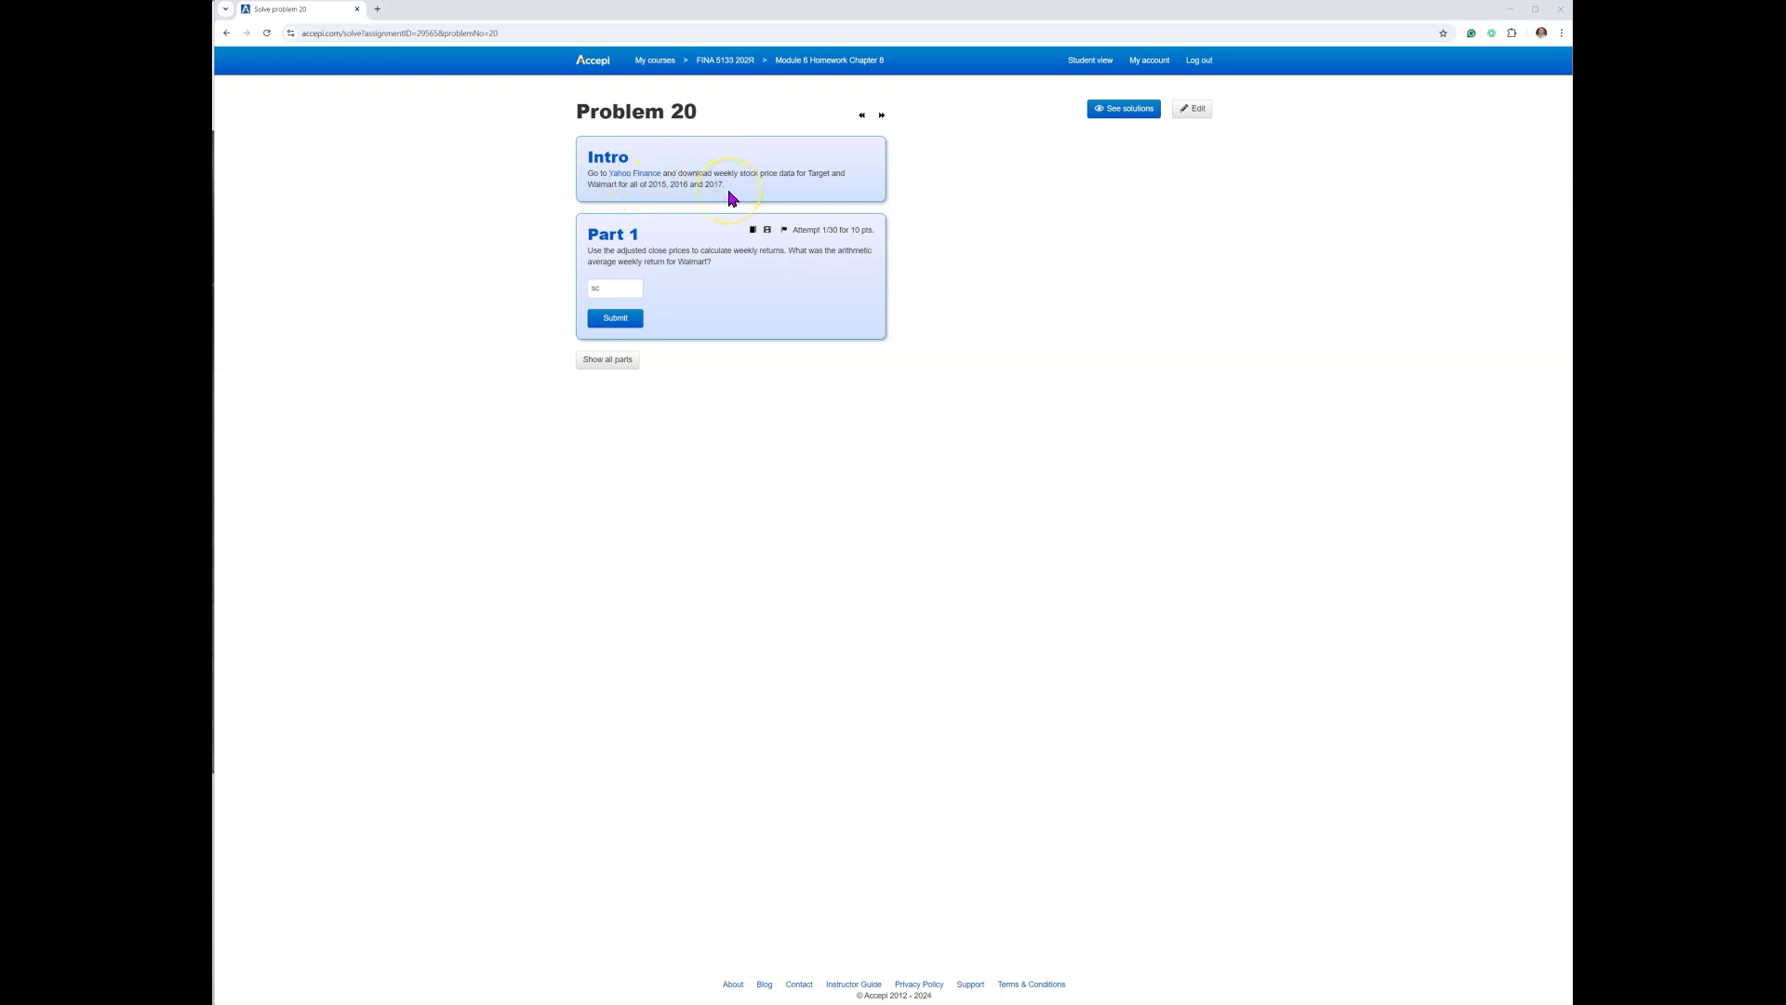
# Open the Yahoo Finance link from the Problem 20 intro box in a new tab.
pyautogui.click(645, 181)
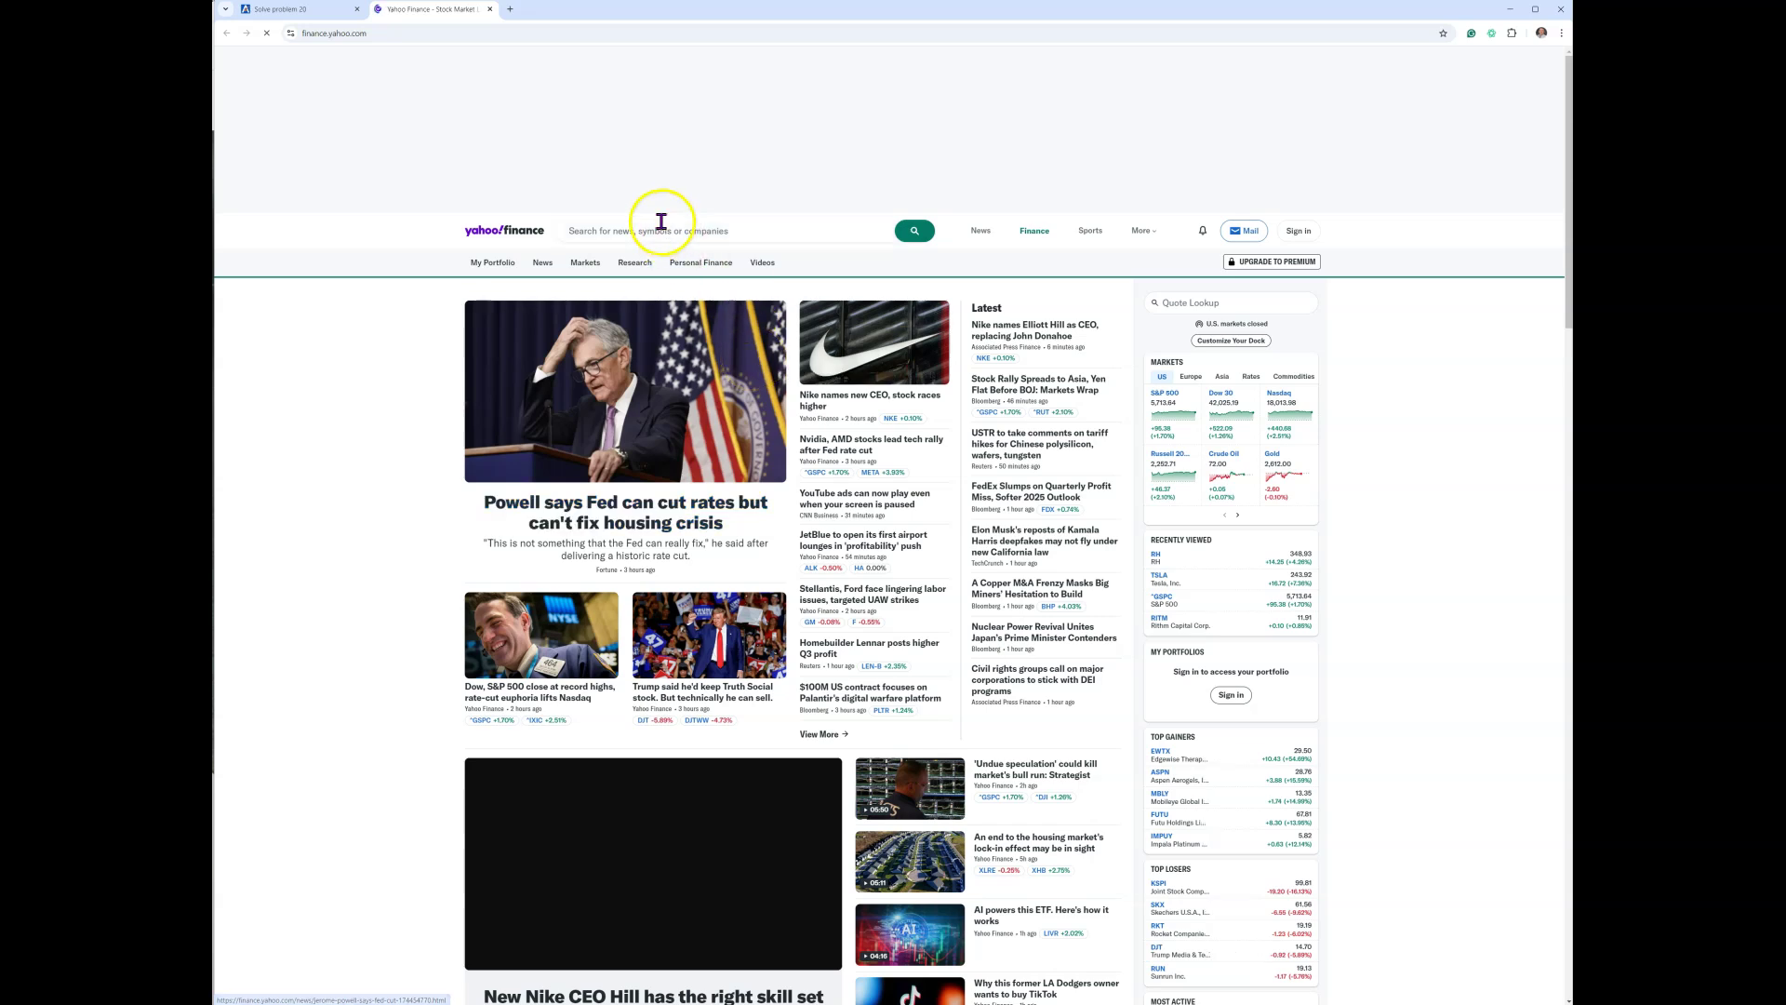
# Search 'target' and open Target Corporation (TGT) historical data.
pyautogui.click(604, 231)
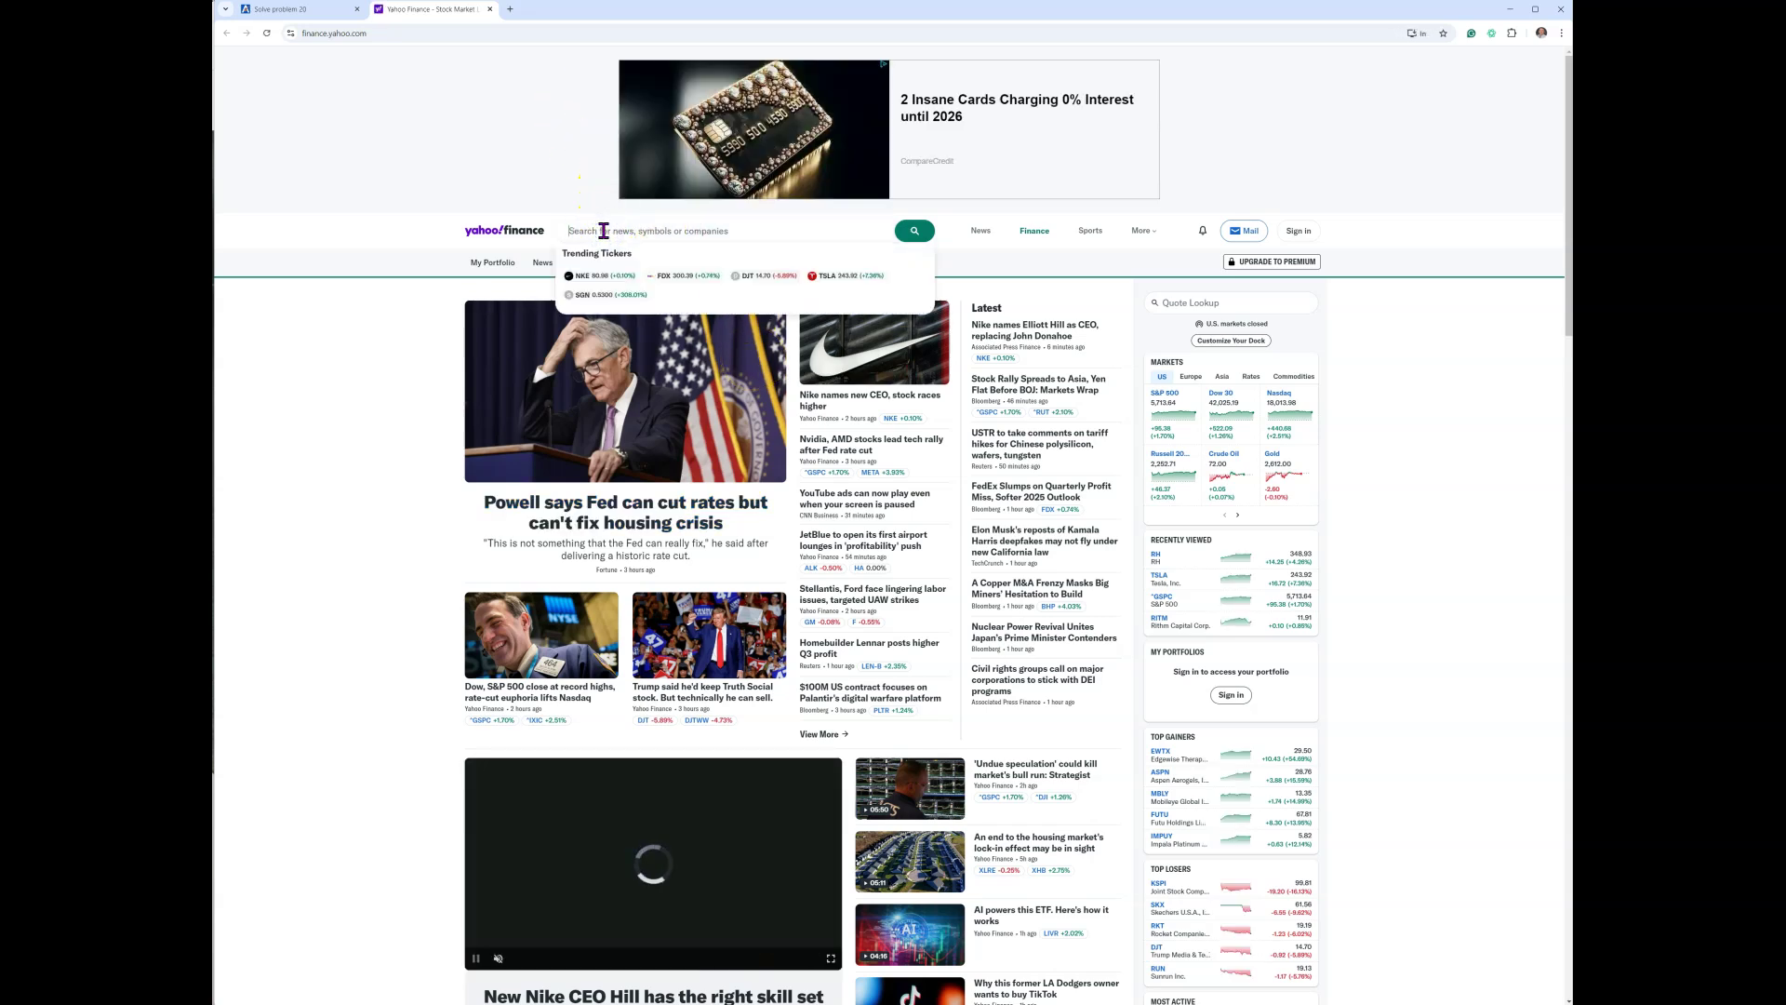
pyautogui.write('target')
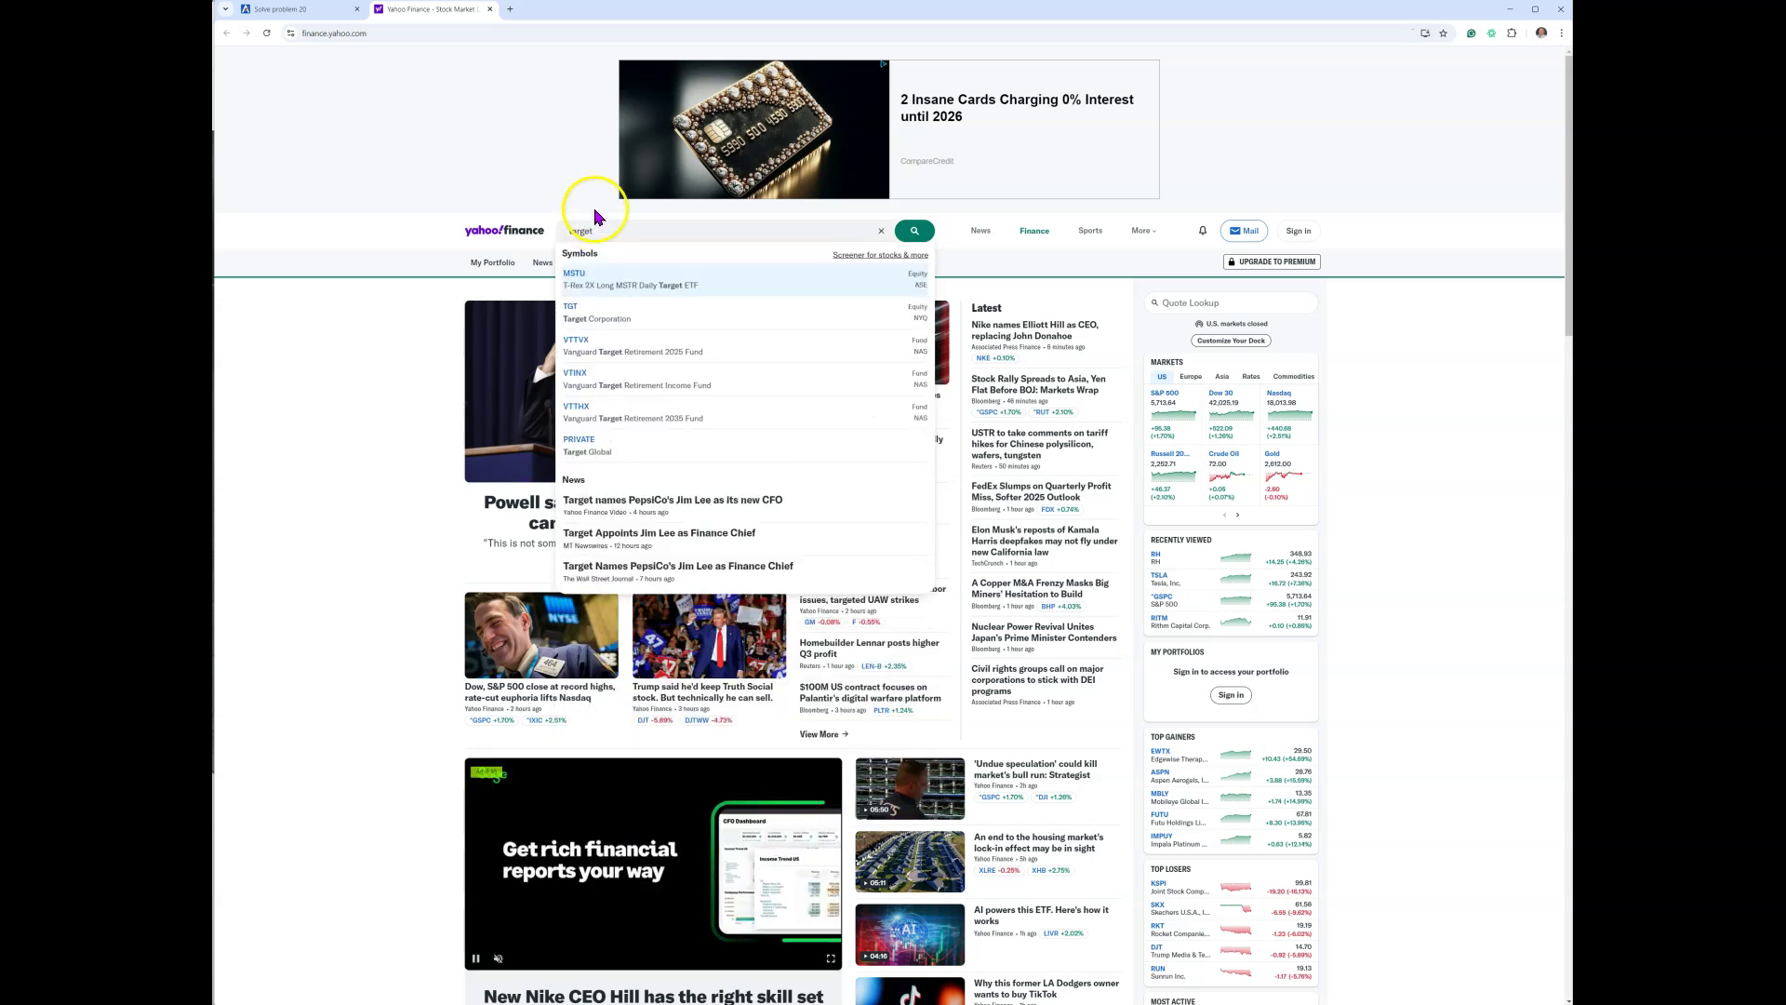
pyautogui.click(601, 330)
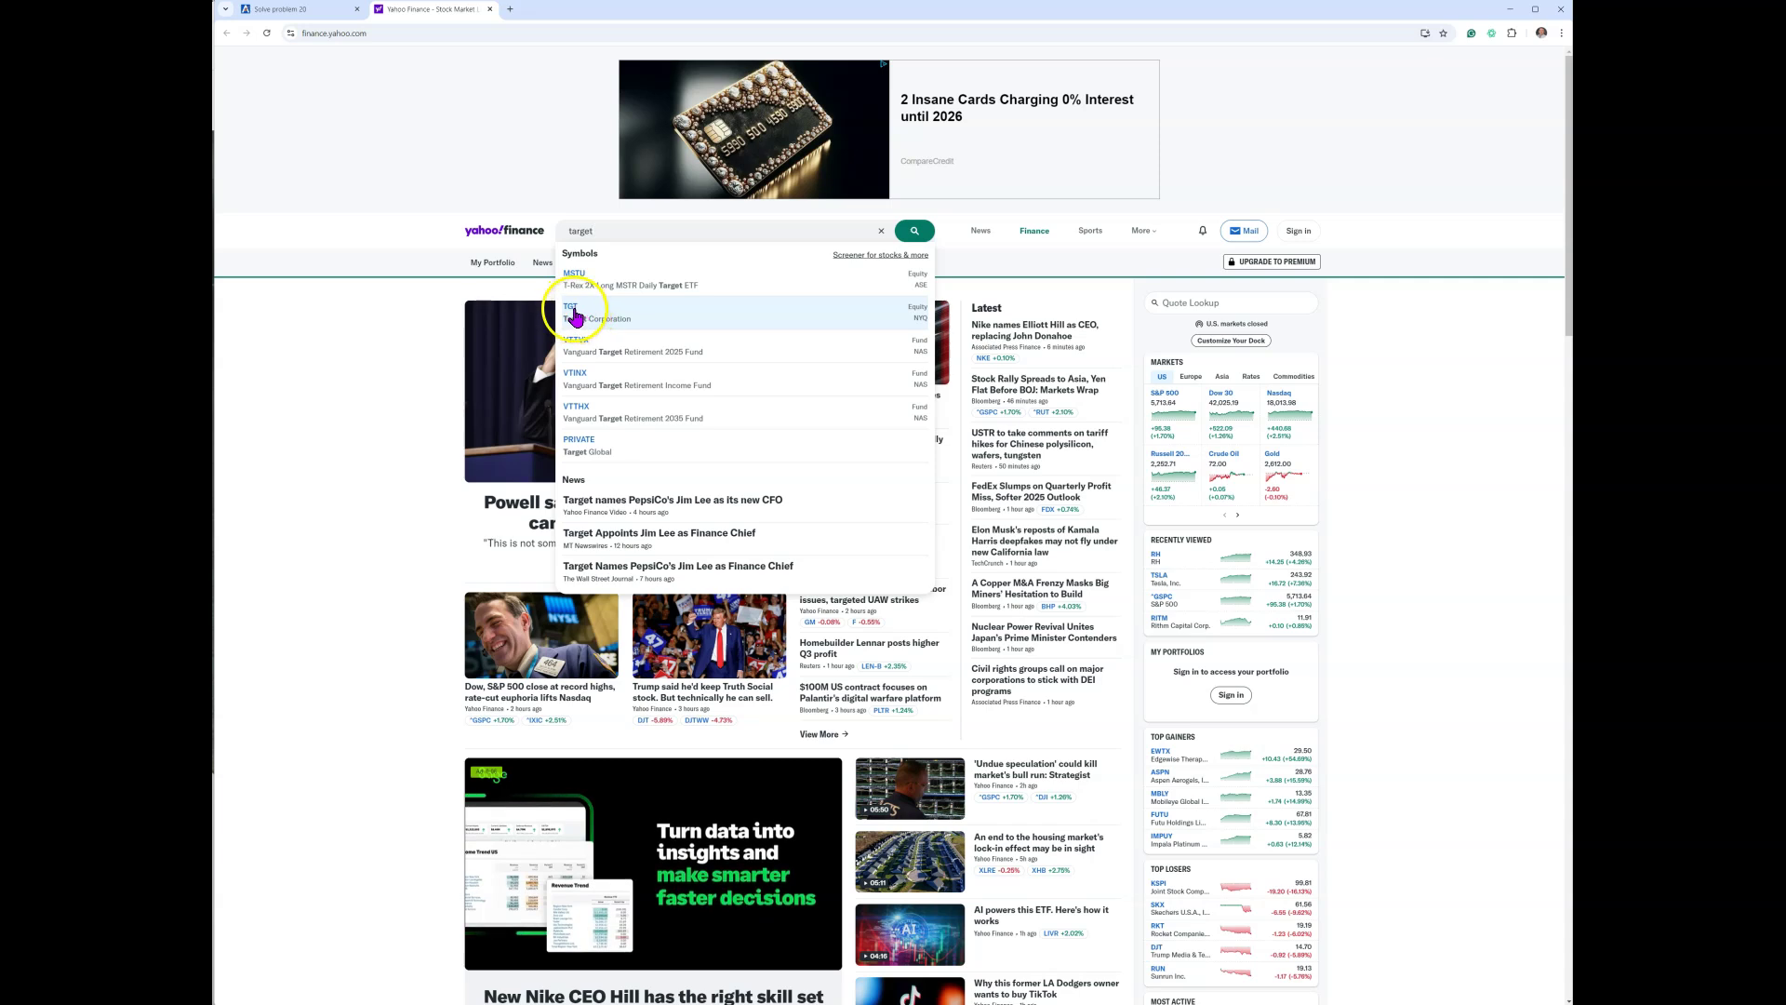
pyautogui.click(579, 319)
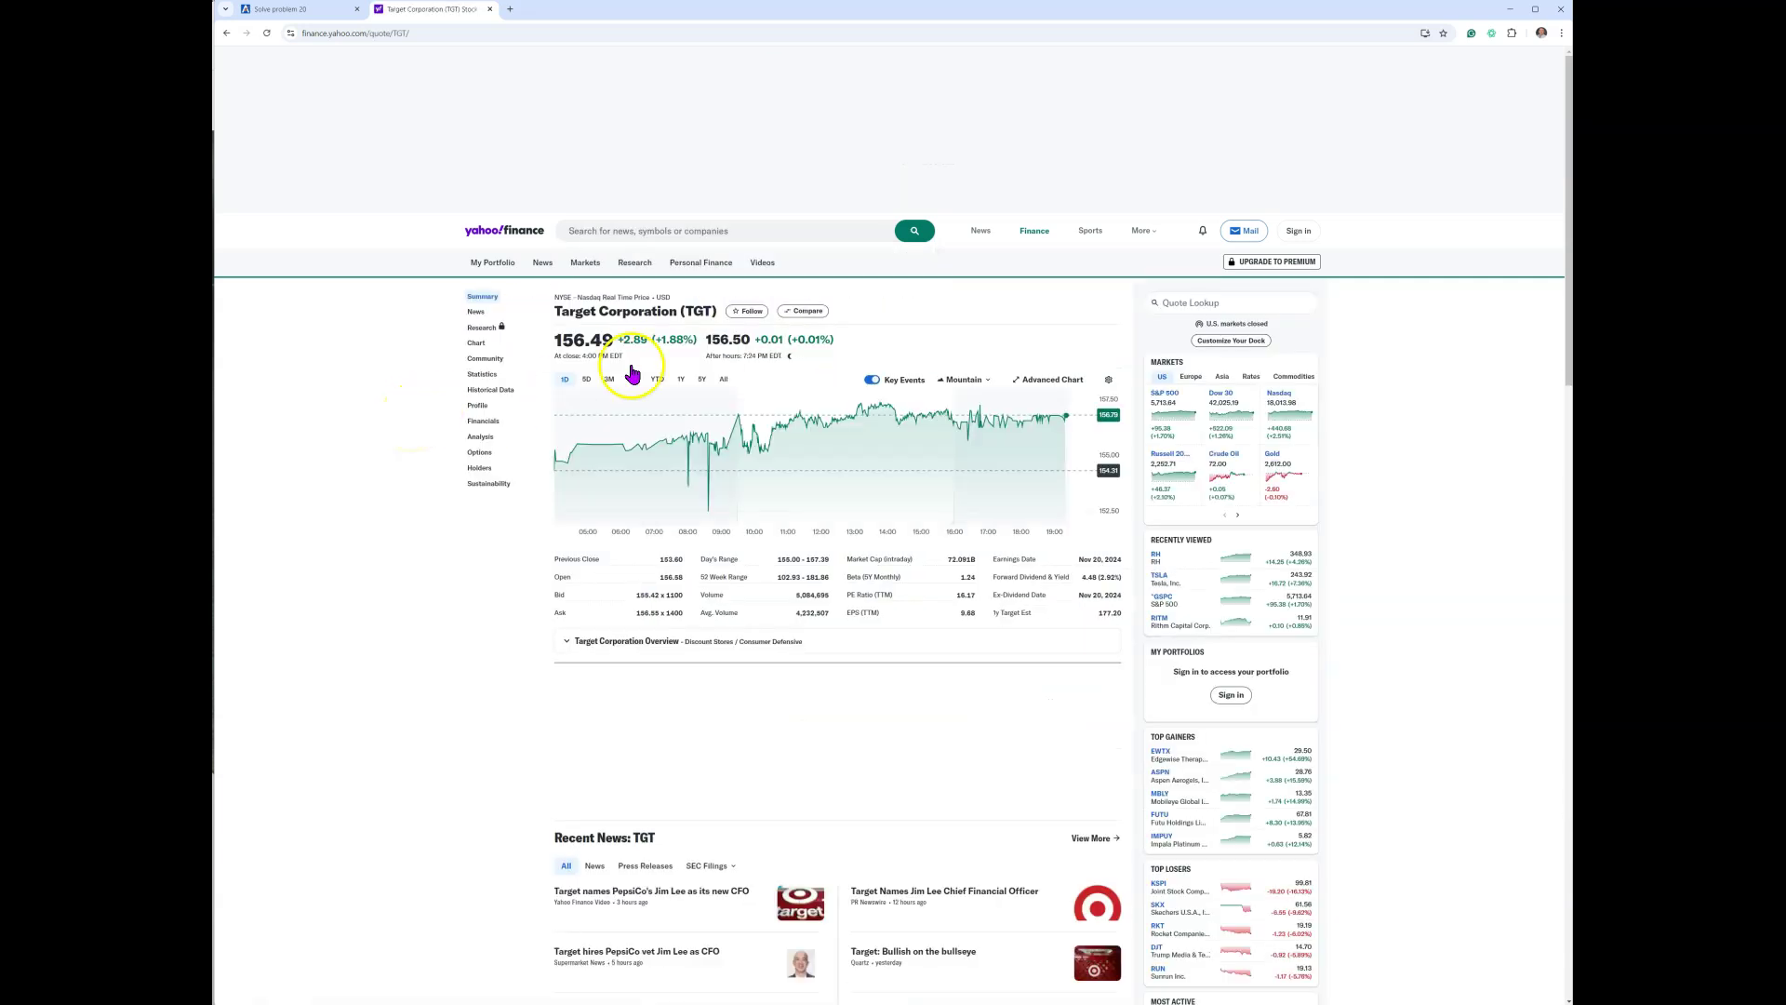
pyautogui.click(496, 393)
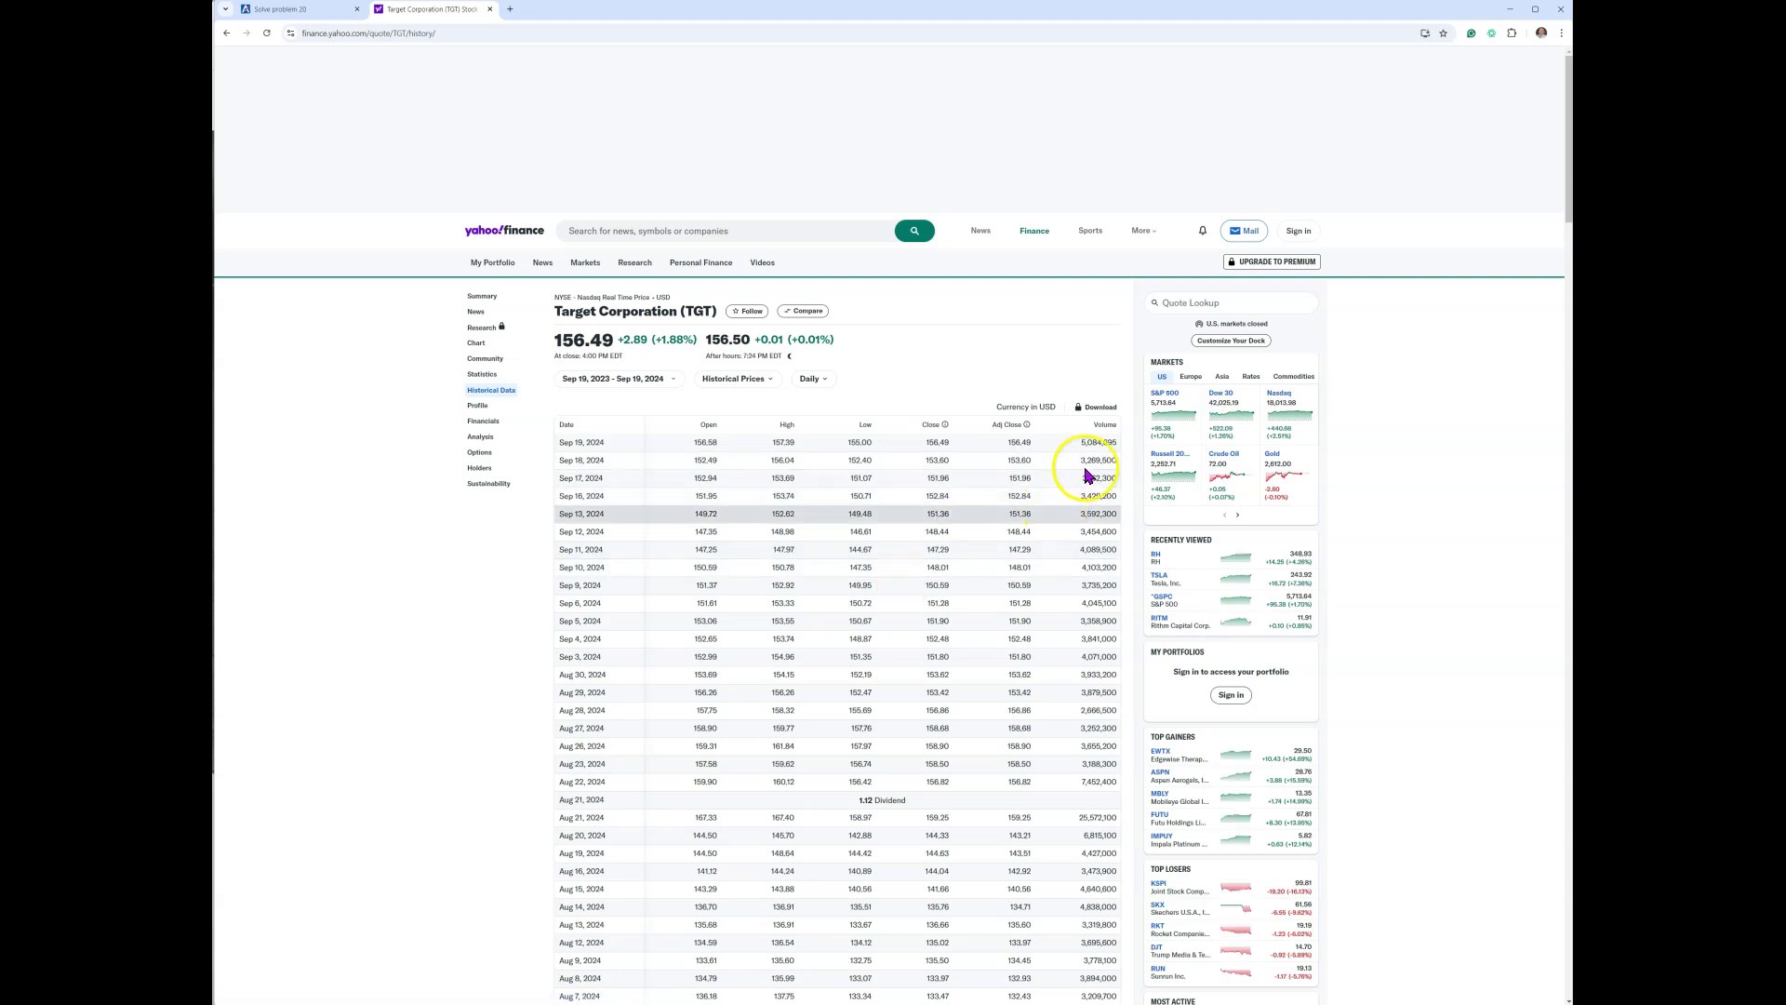
# Set the date range from 01/01/2015 to 12/31/2017.
pyautogui.click(605, 381)
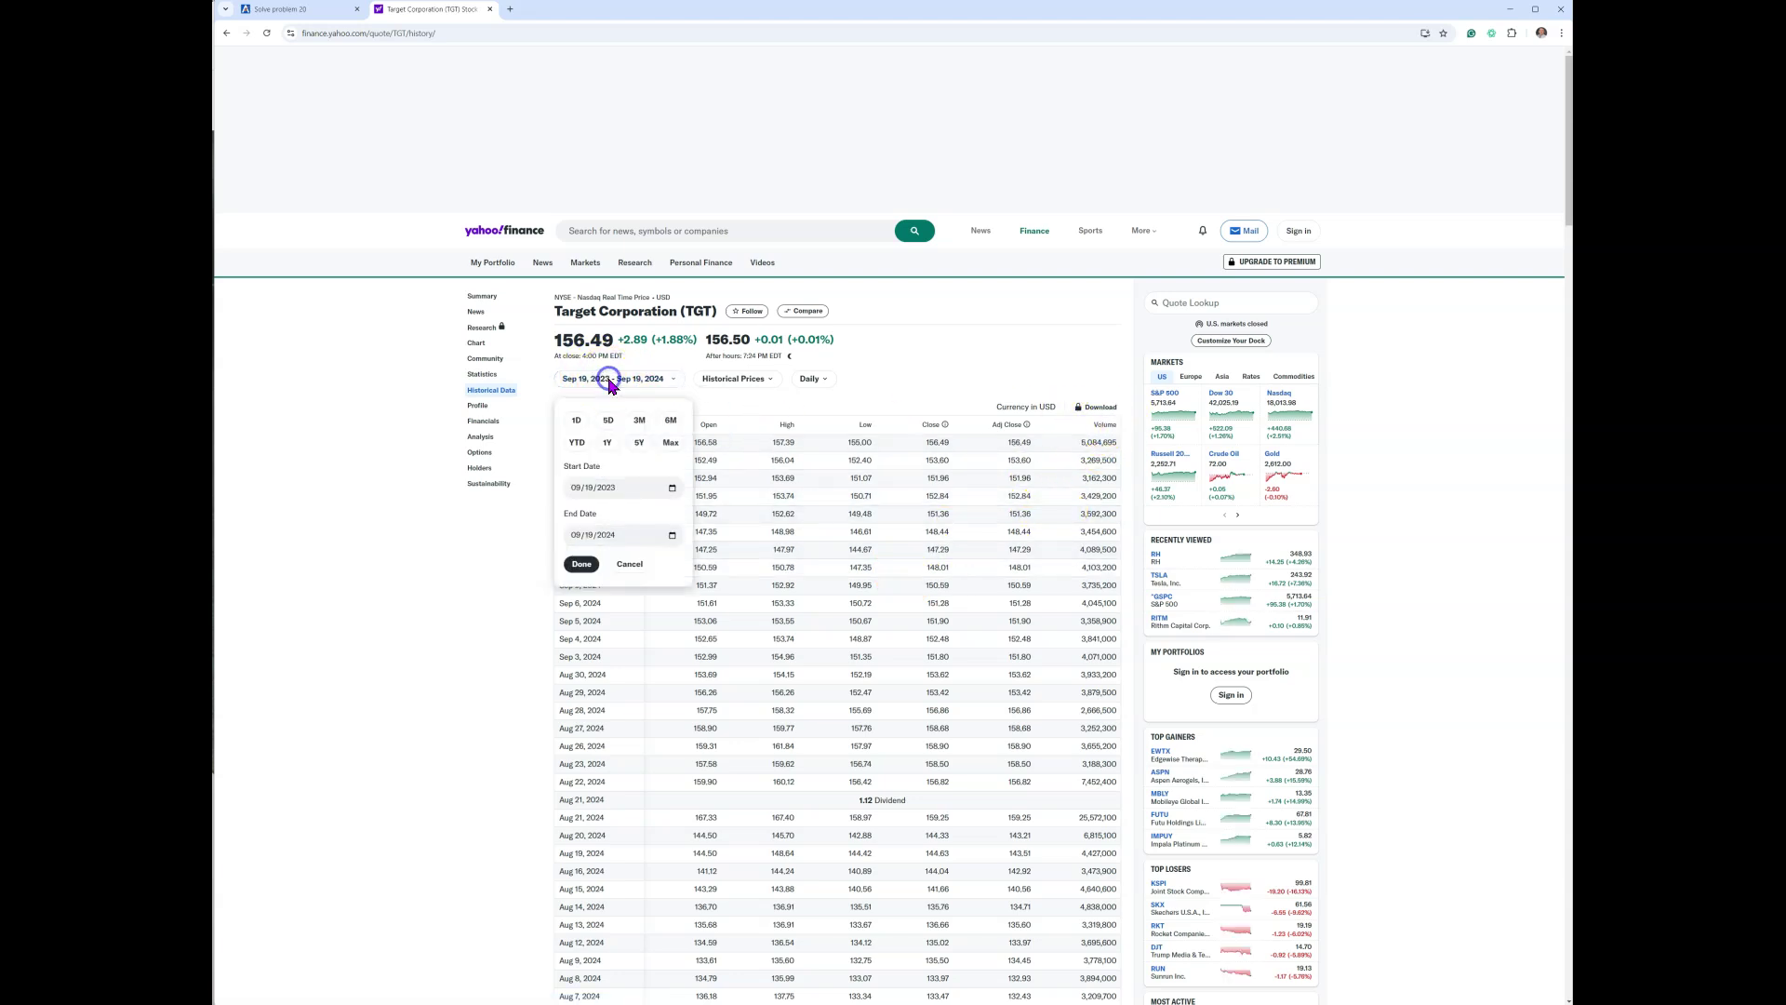
pyautogui.click(576, 490)
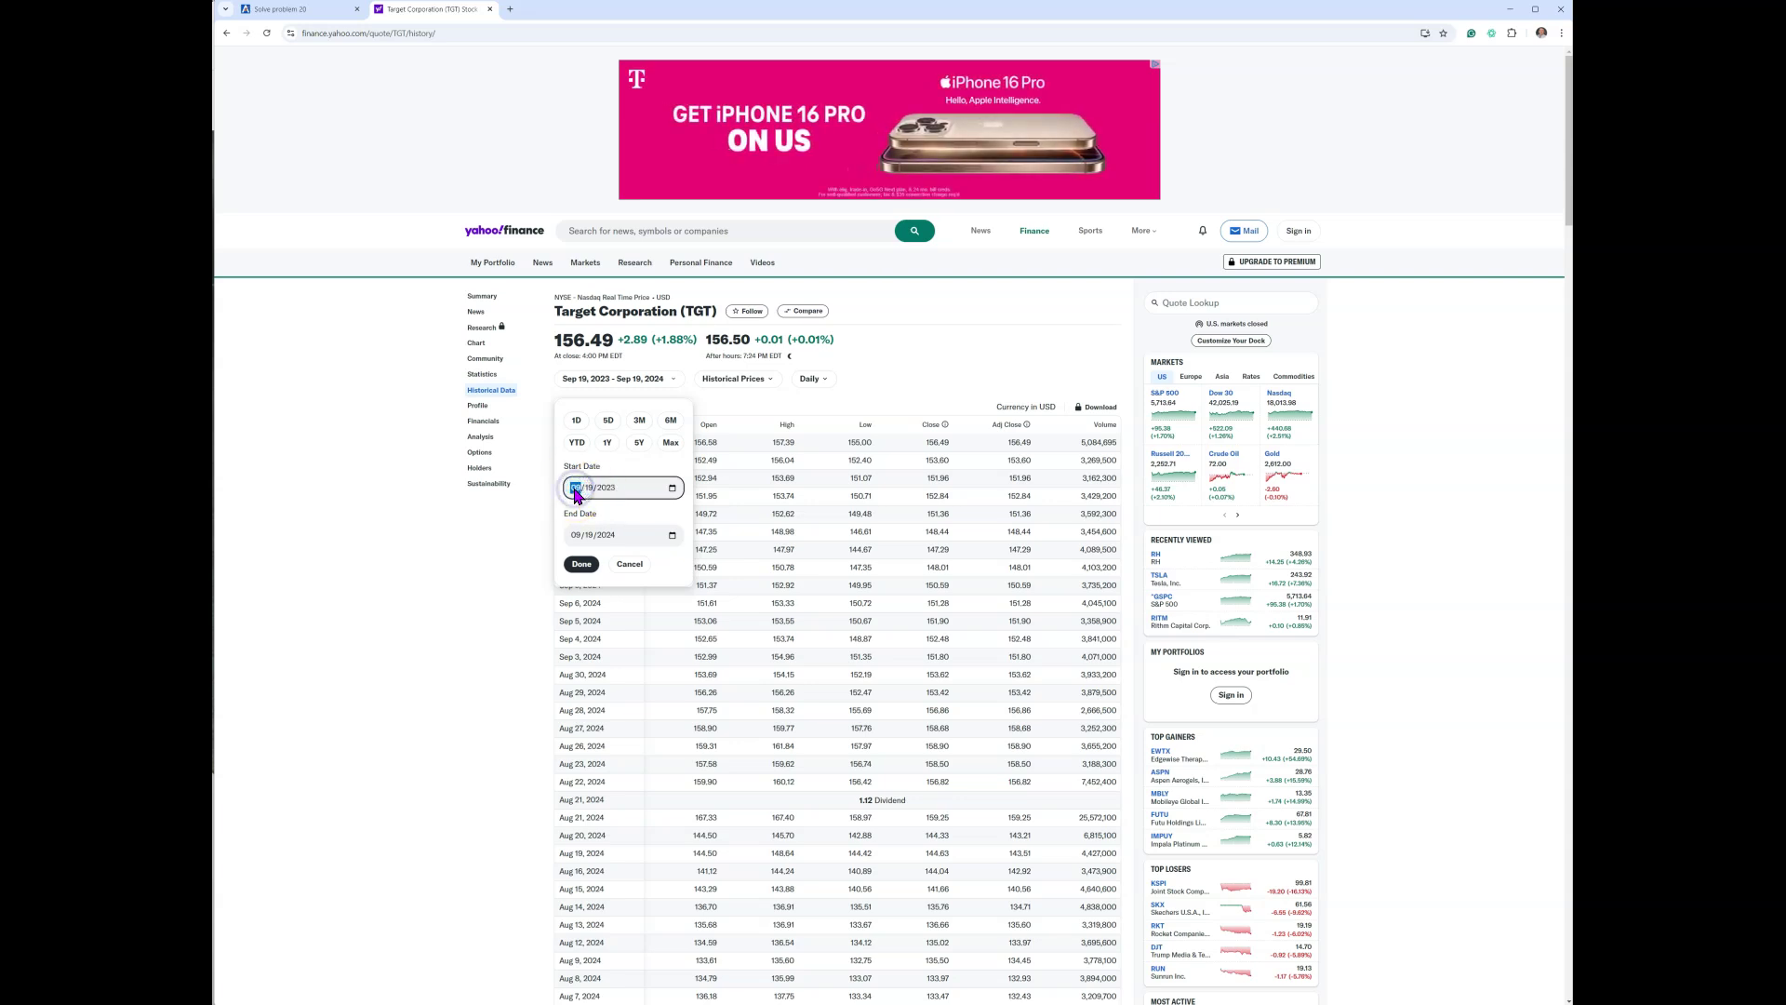
pyautogui.write('01/')
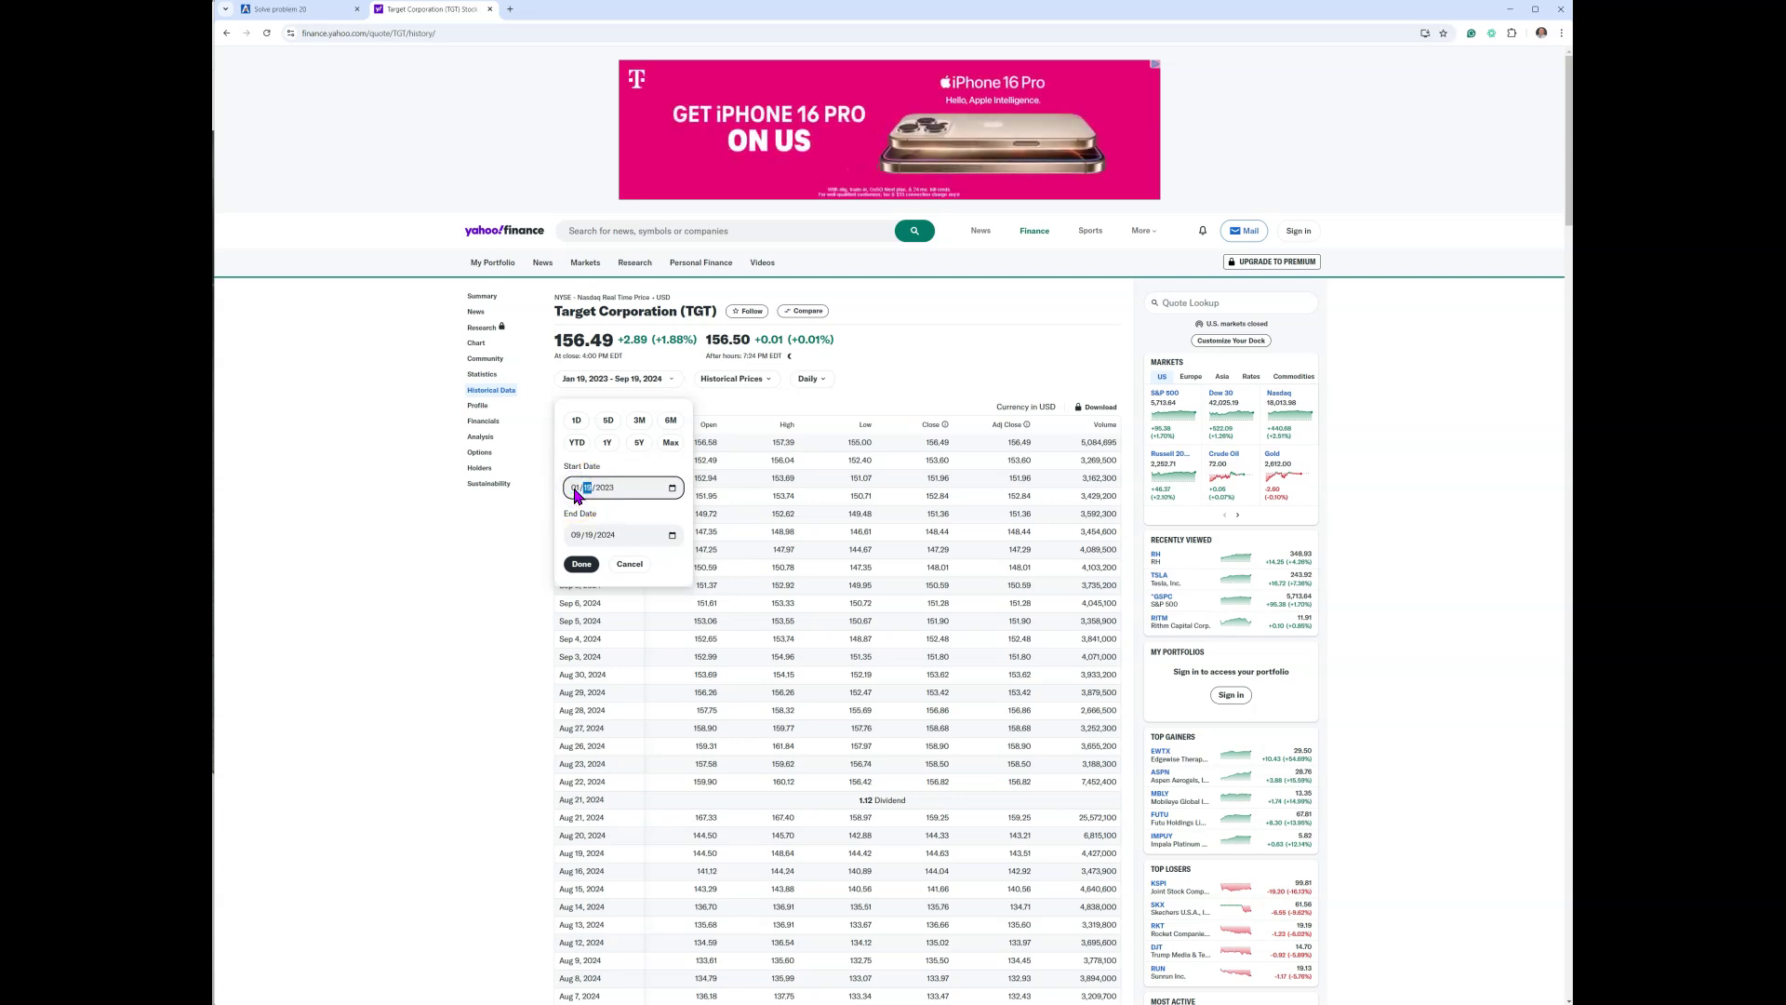
pyautogui.write('01/')
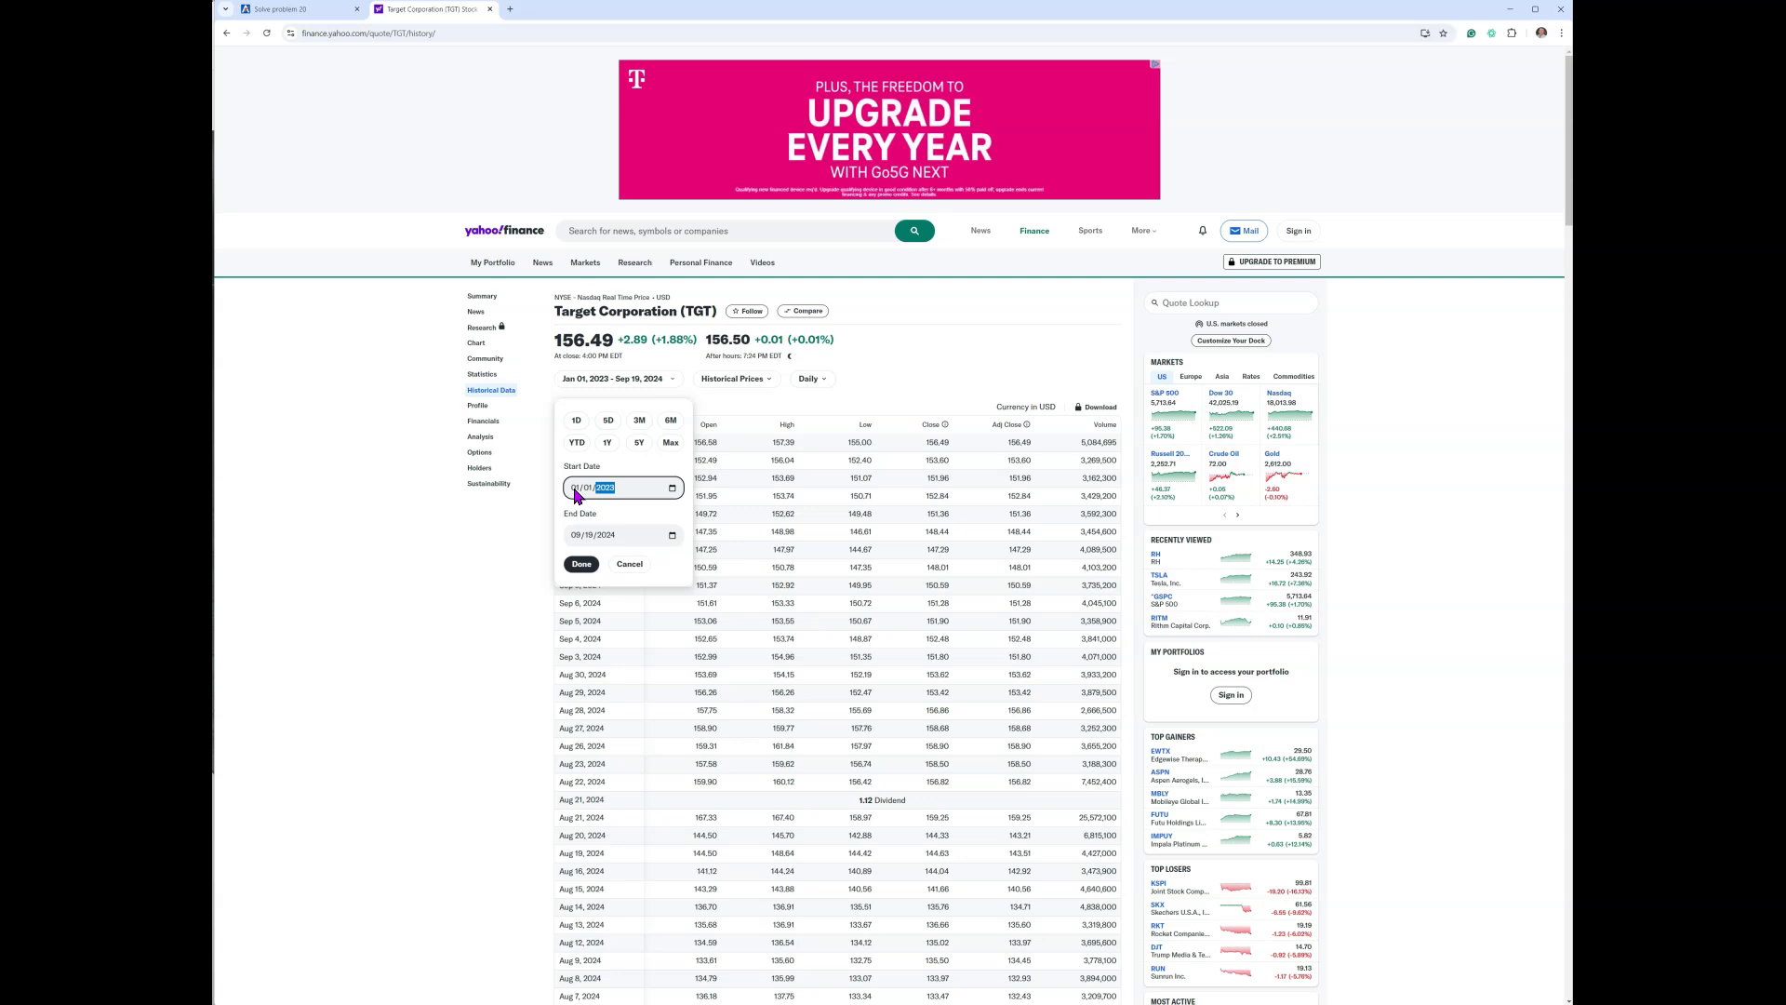
pyautogui.write('2015')
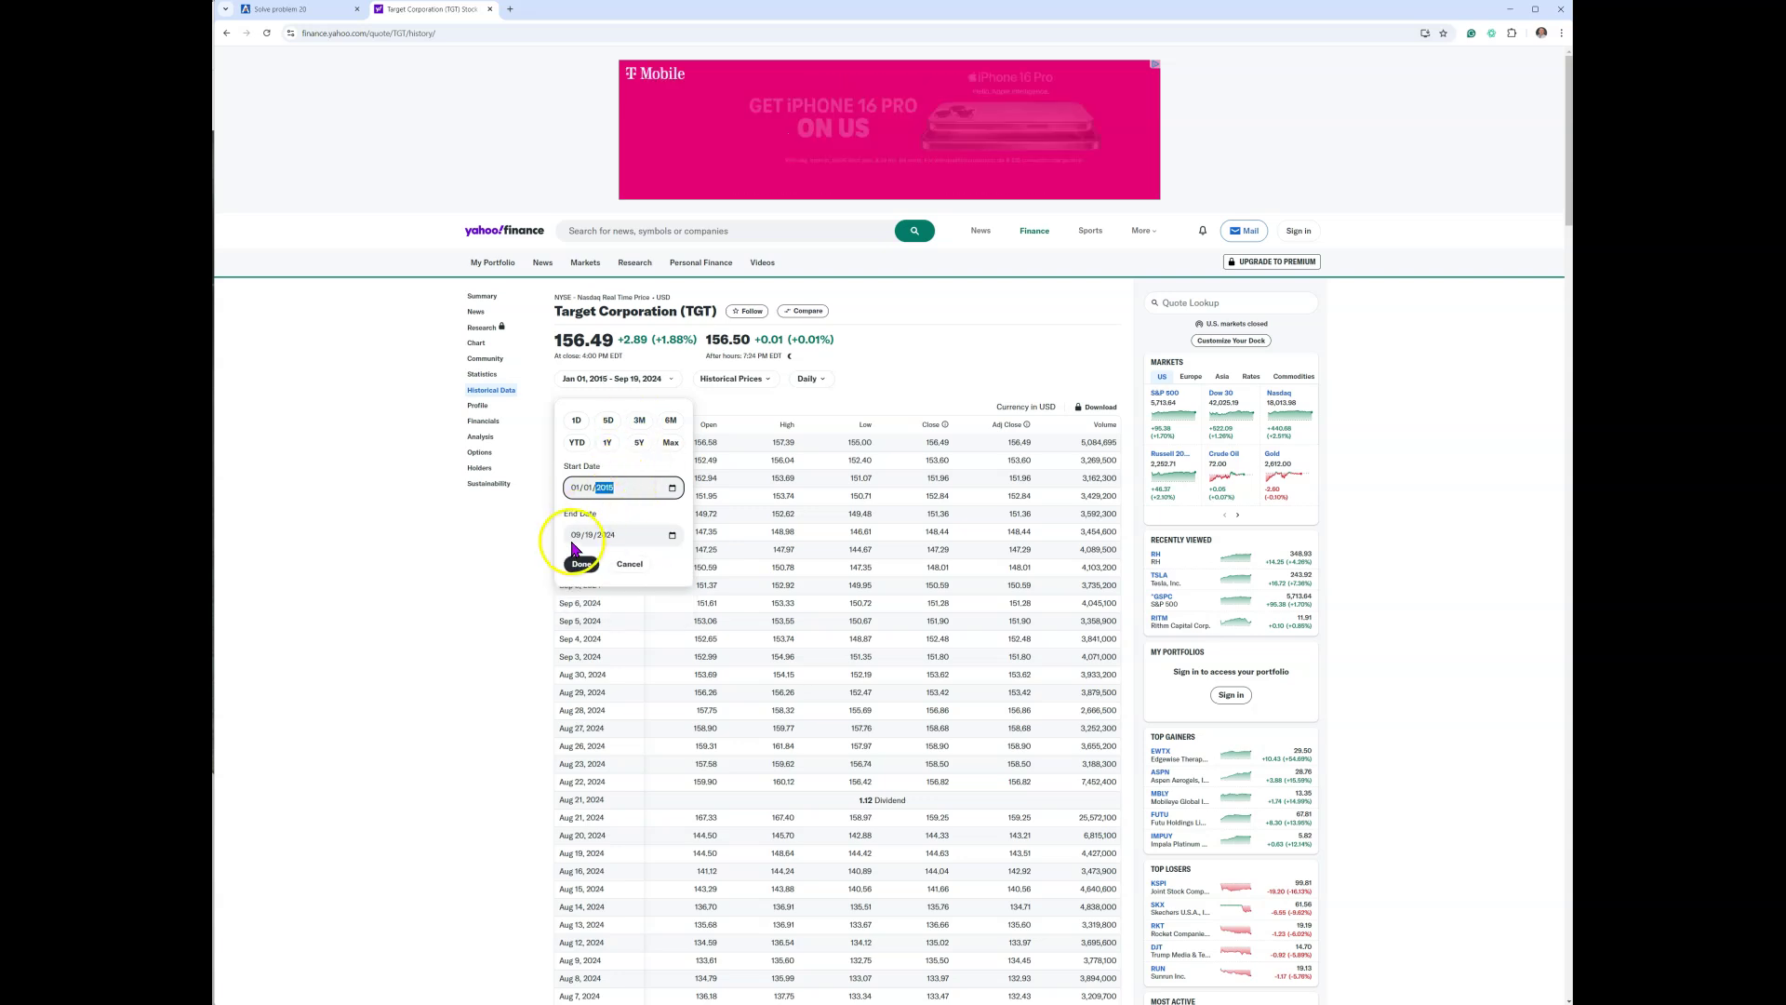
pyautogui.click(576, 537)
pyautogui.write('12/31/')
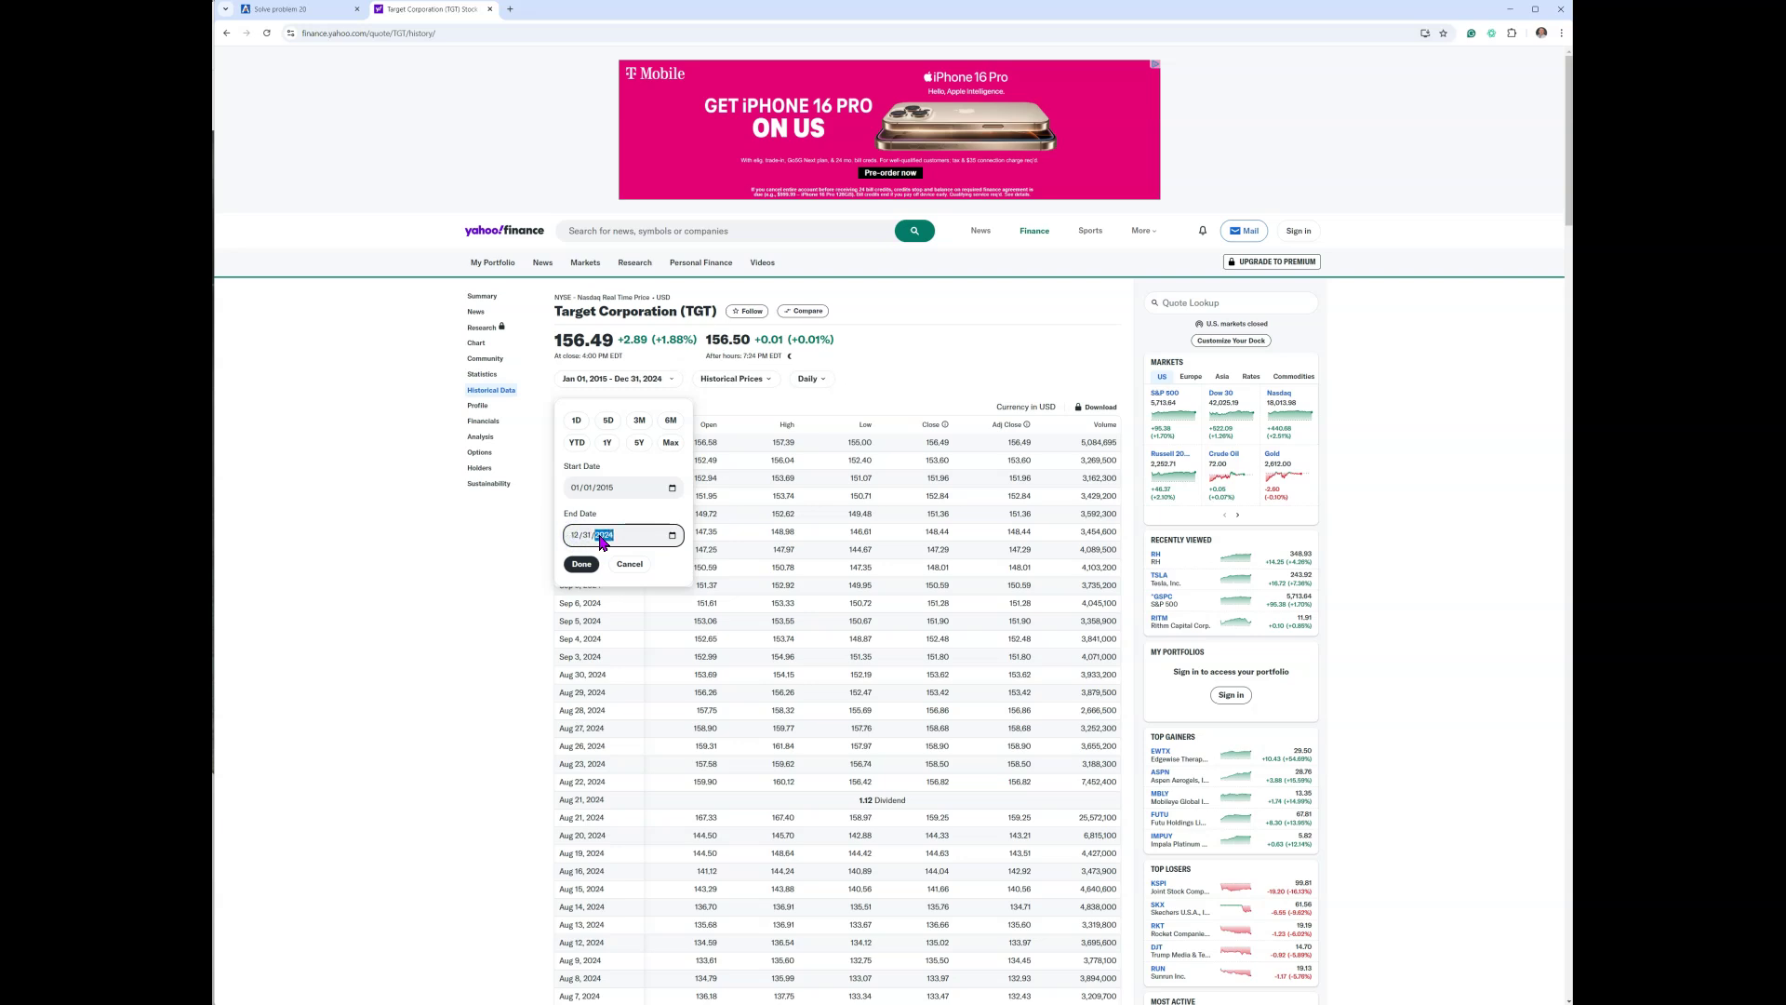
pyautogui.write('2017')
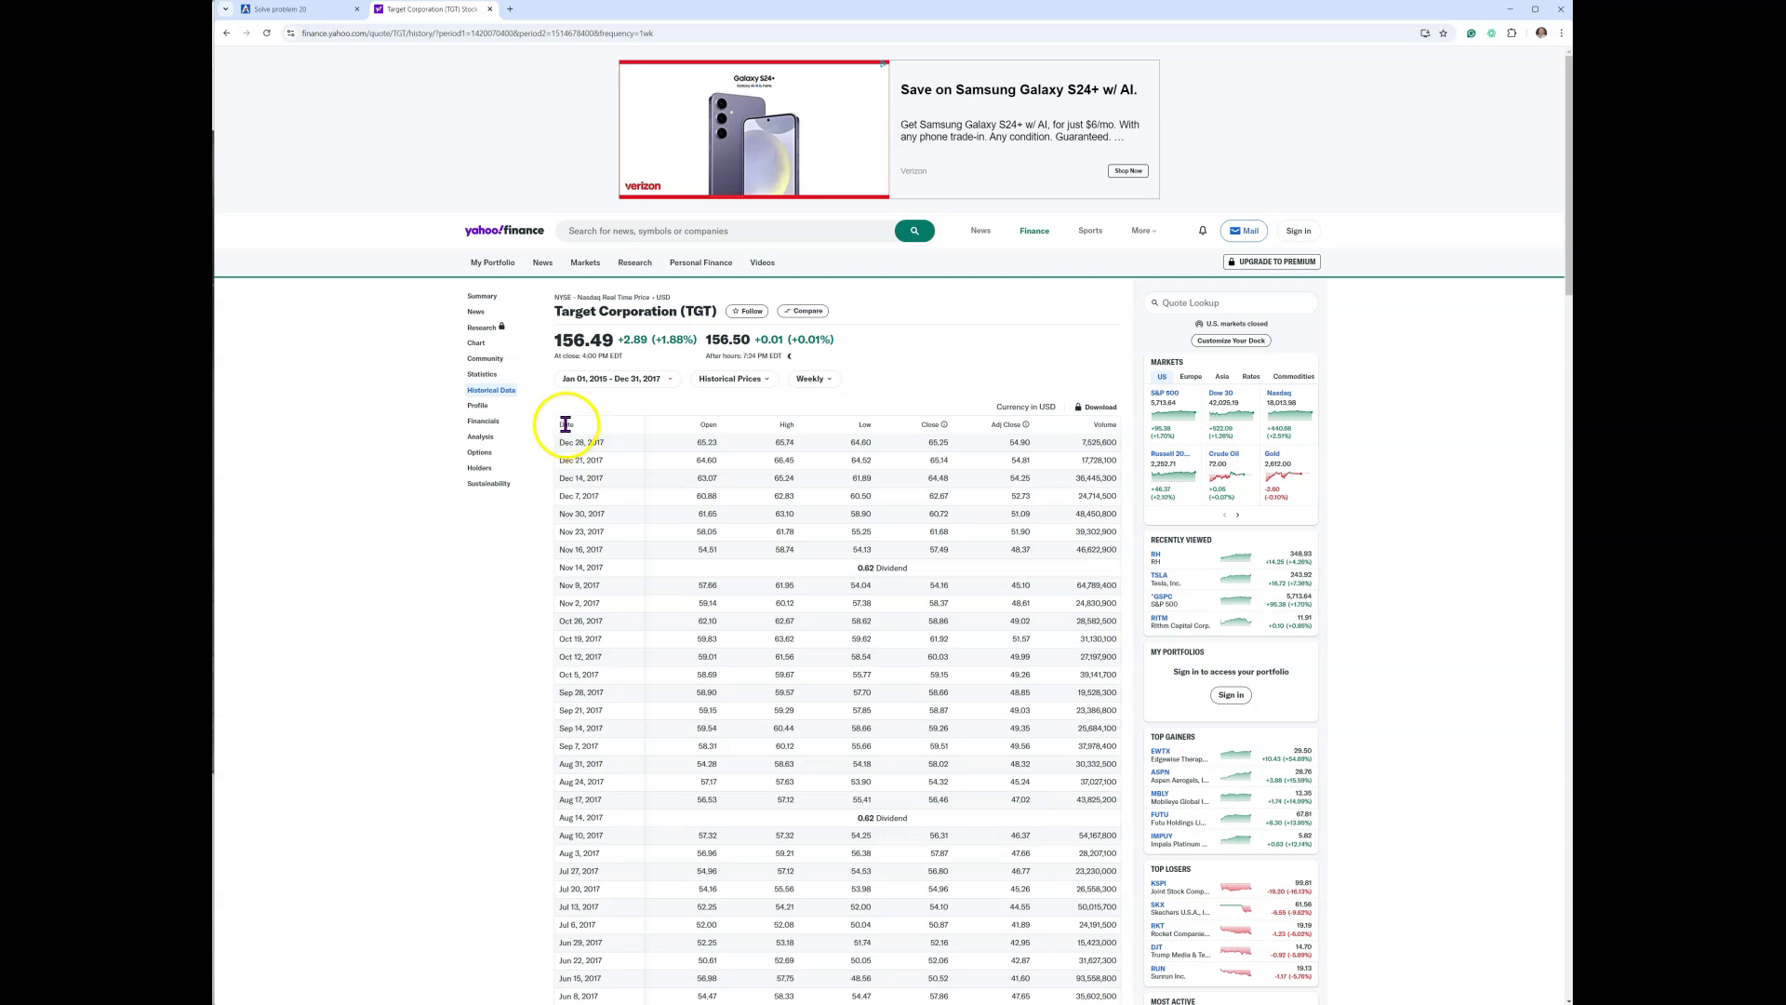
# Copy Target's entire historical price table.
pyautogui.moveTo(561, 430); pyautogui.dragTo(1094, 595)
pyautogui.rightClick(1094, 597)
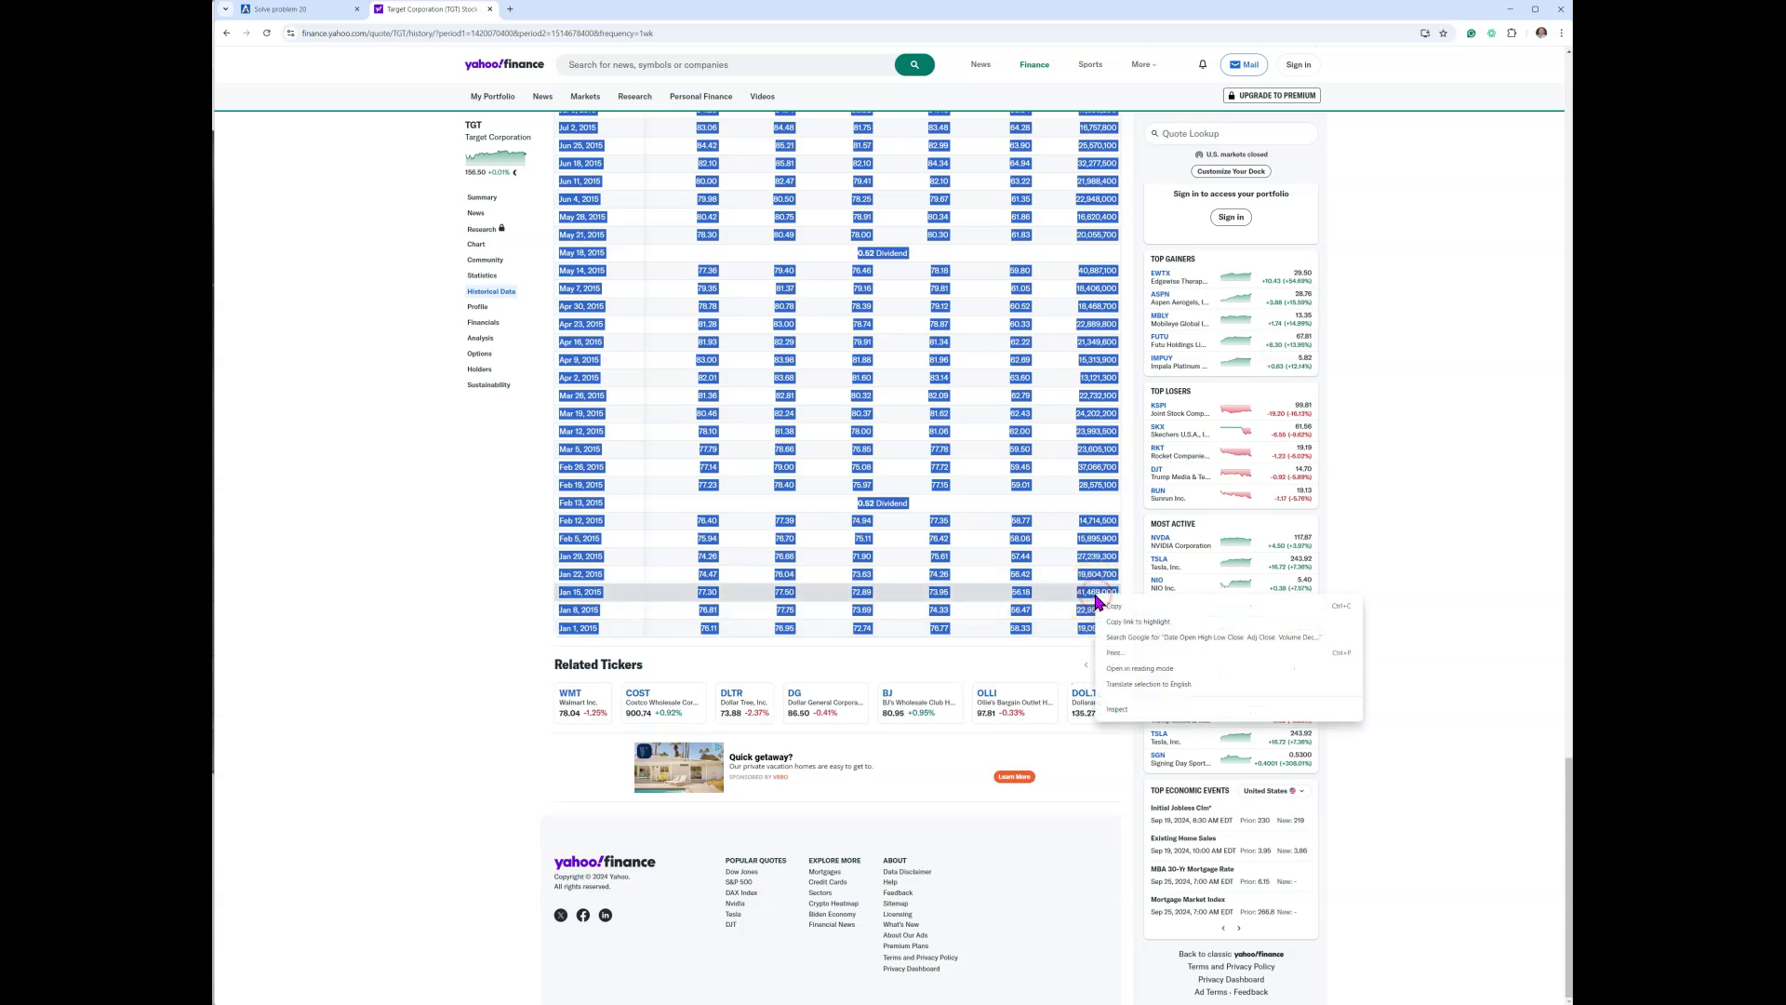
pyautogui.click(1130, 609)
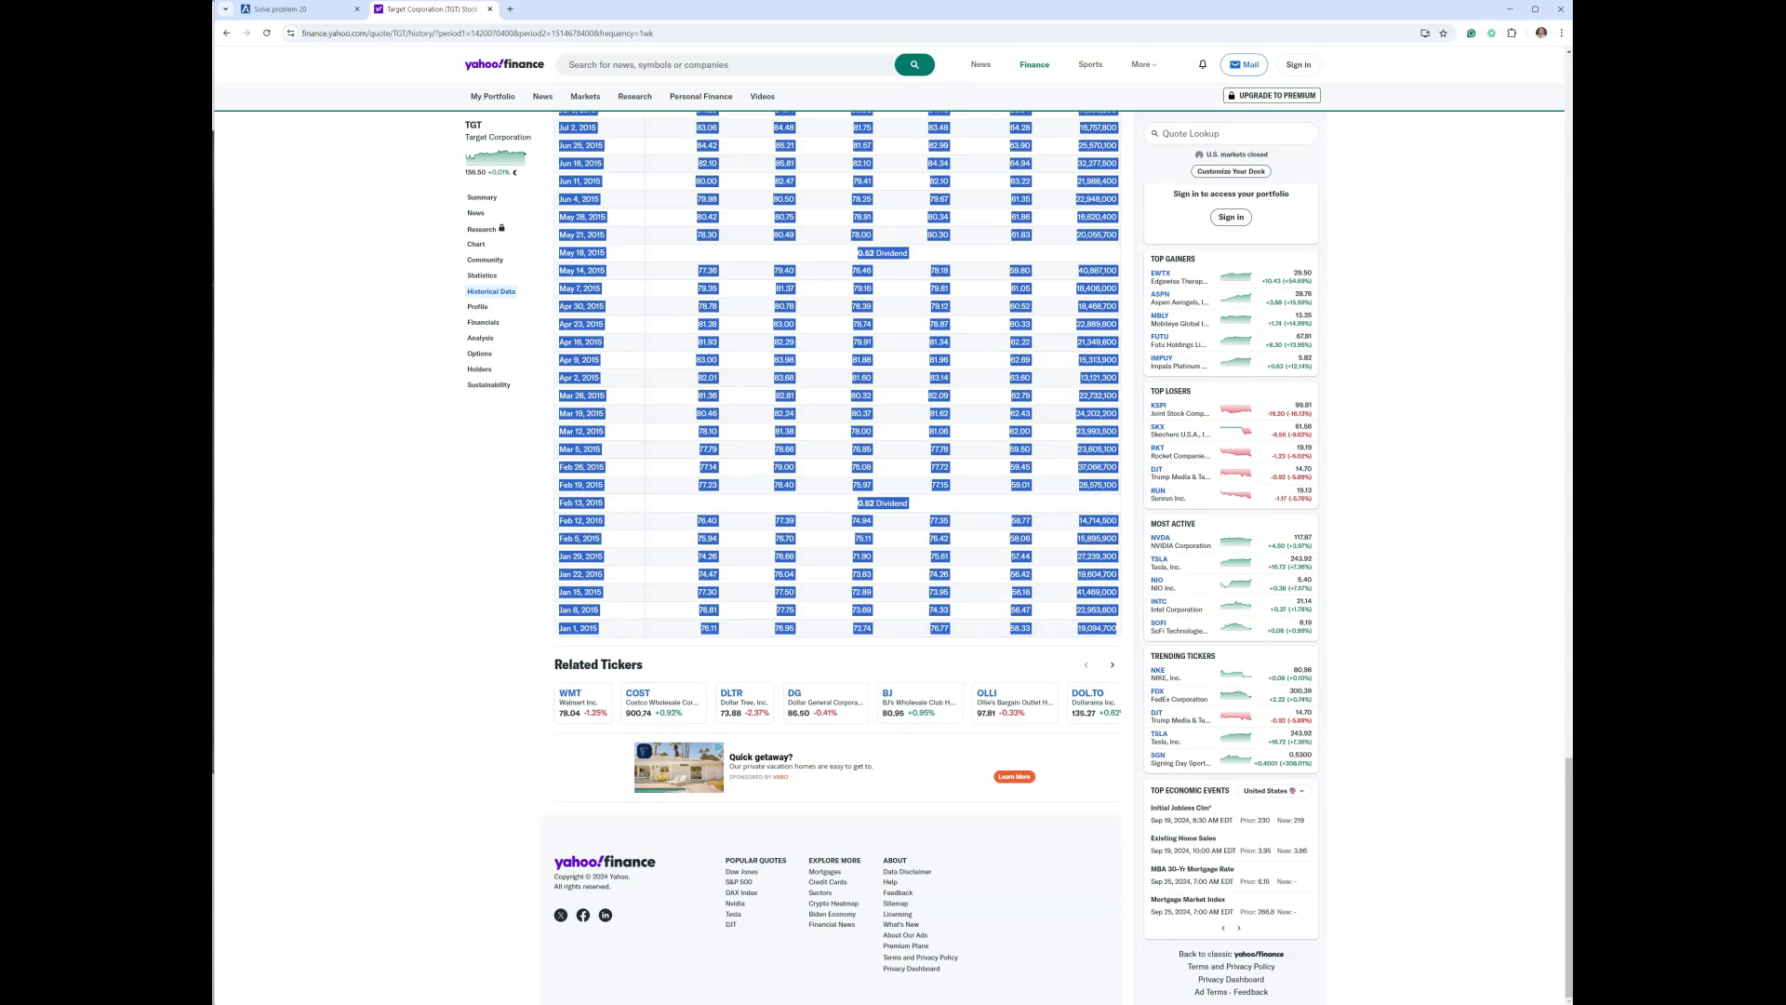
# Launch Excel from the Windows search to get a blank workbook.
pyautogui.press('super')
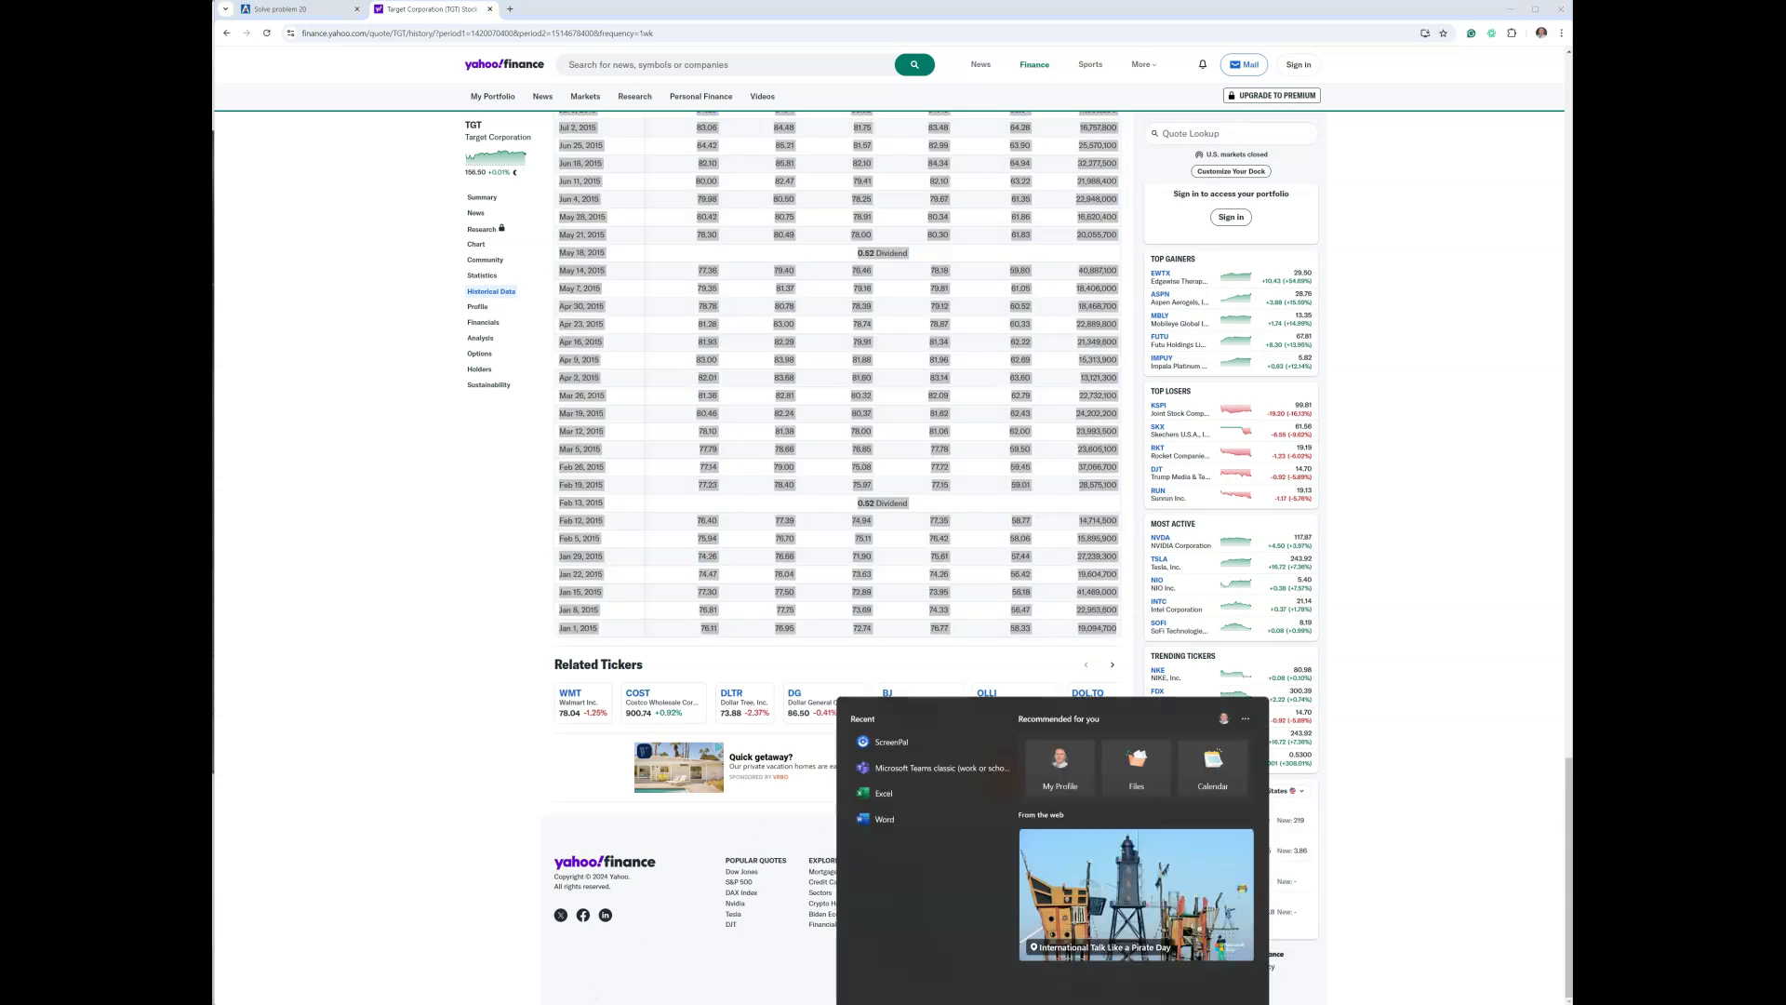
pyautogui.write('excel')
pyautogui.press('Return')
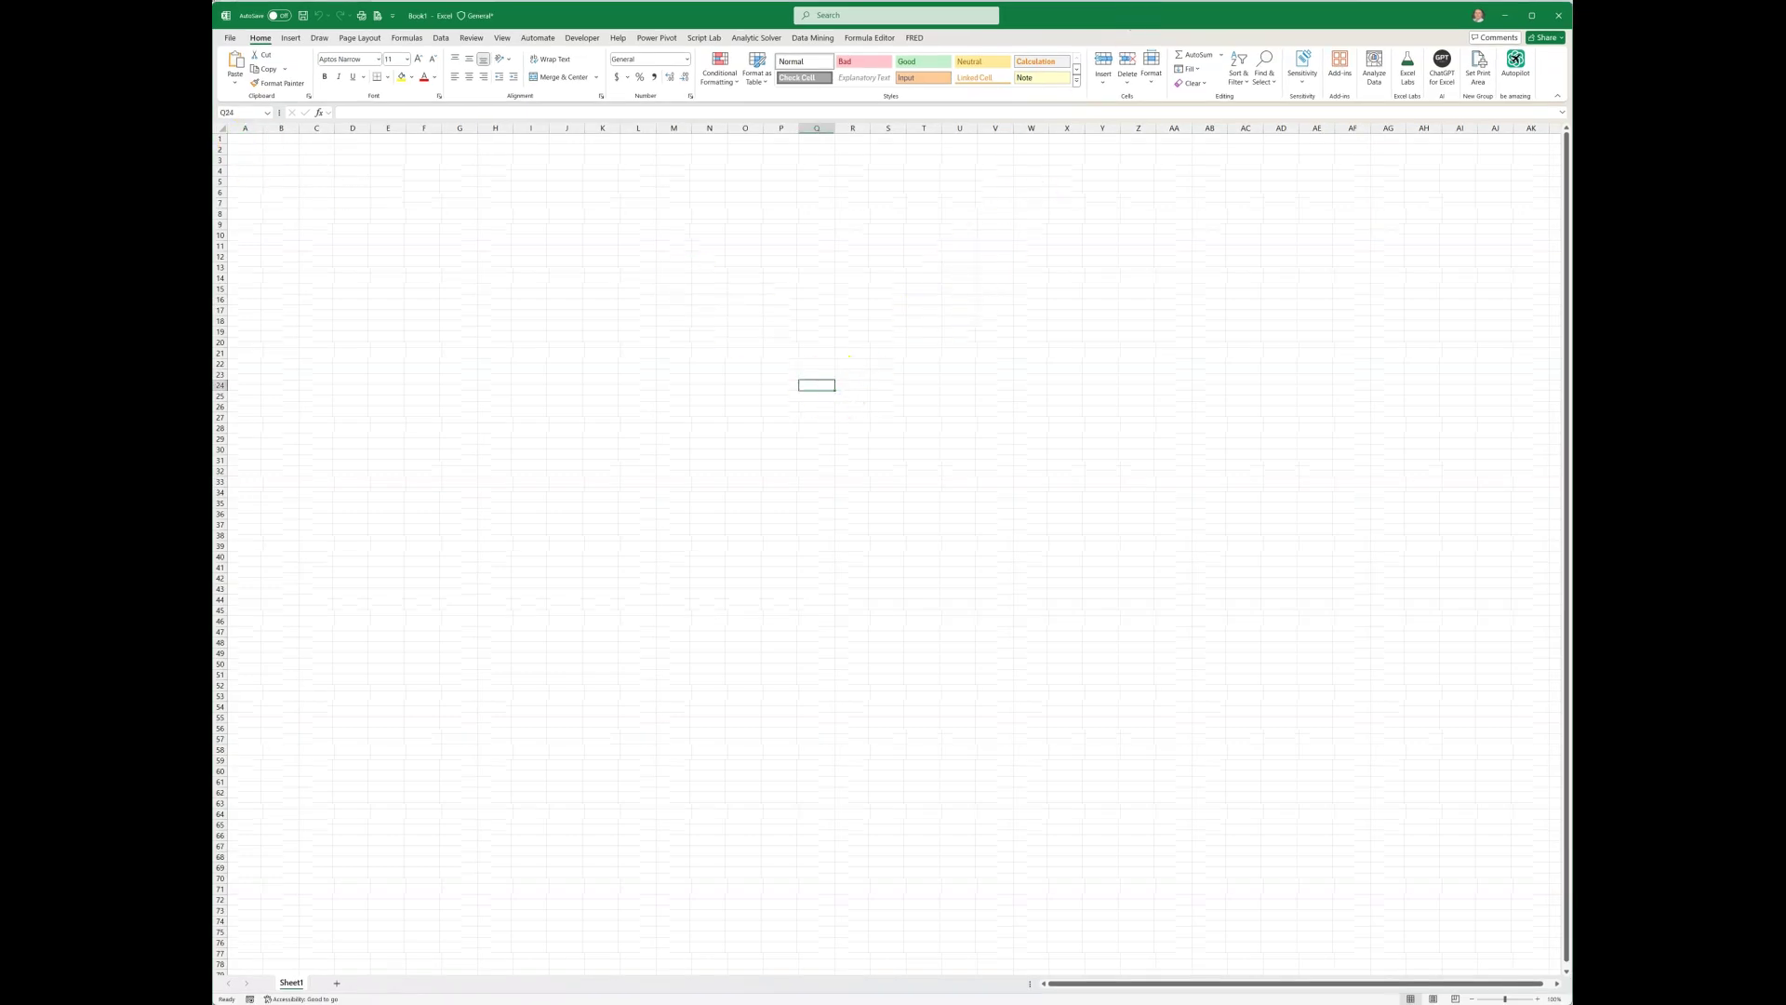
# Paste Special the copied table into A1 as Text.
pyautogui.click(249, 137)
pyautogui.rightClick(248, 137)
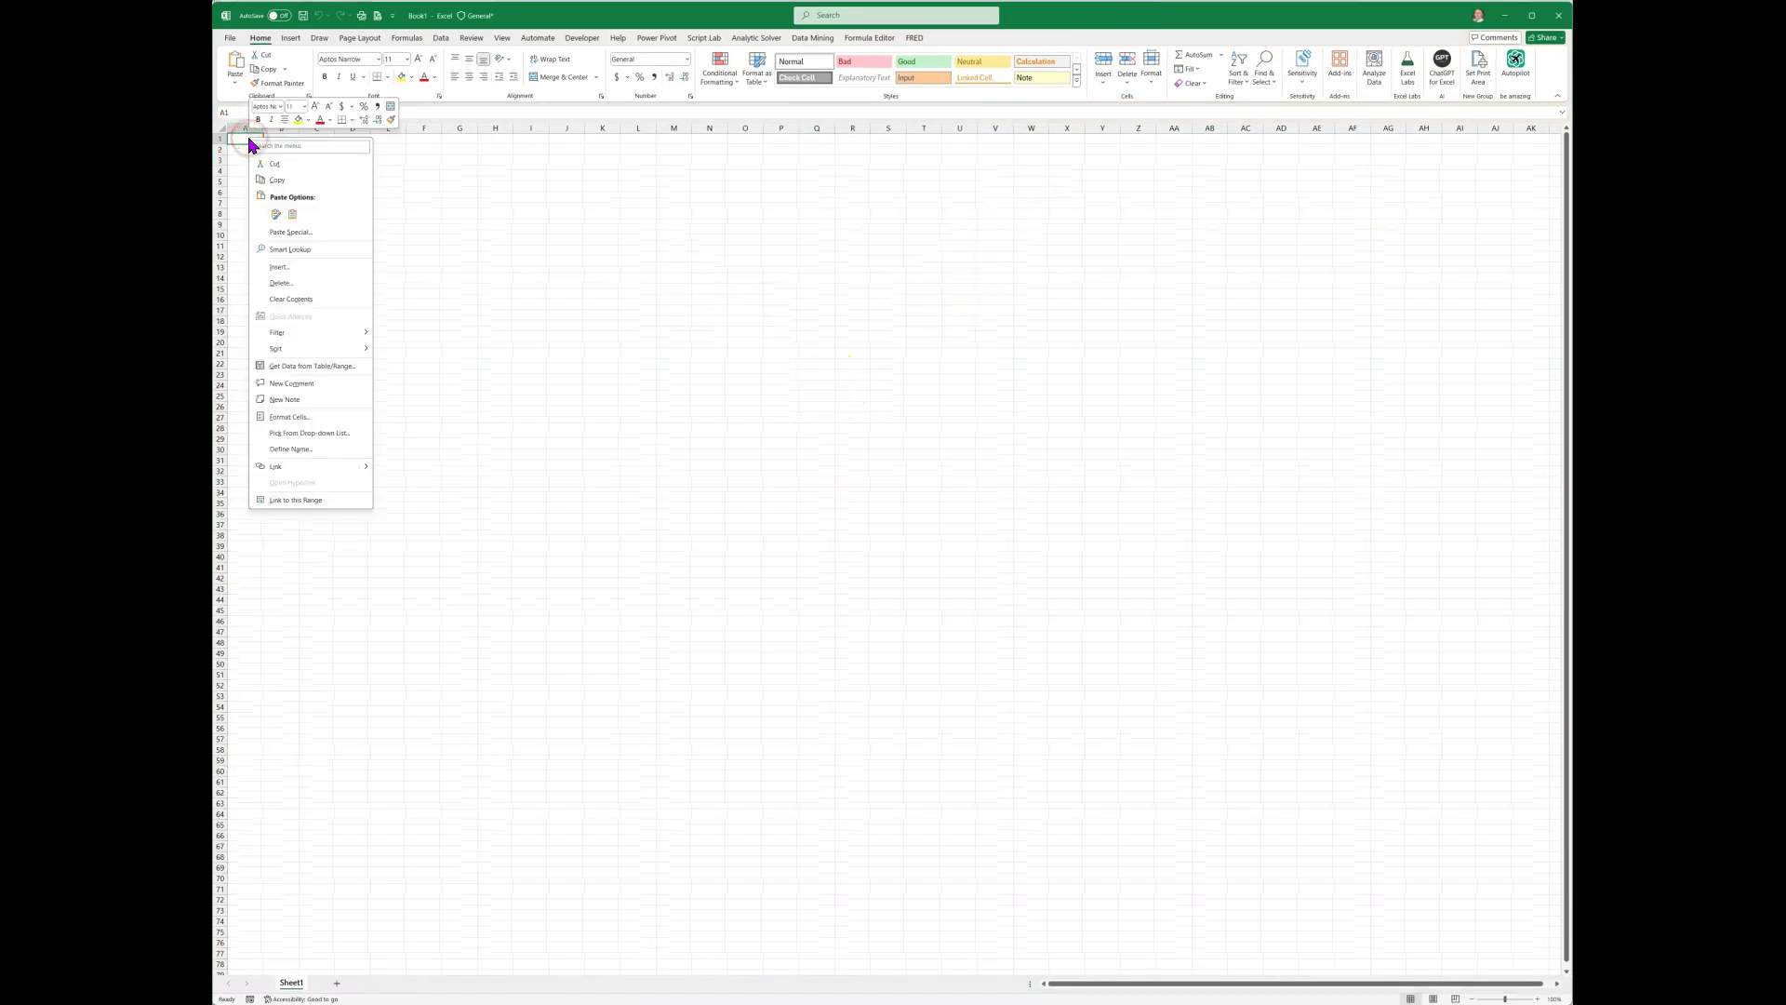
pyautogui.click(299, 233)
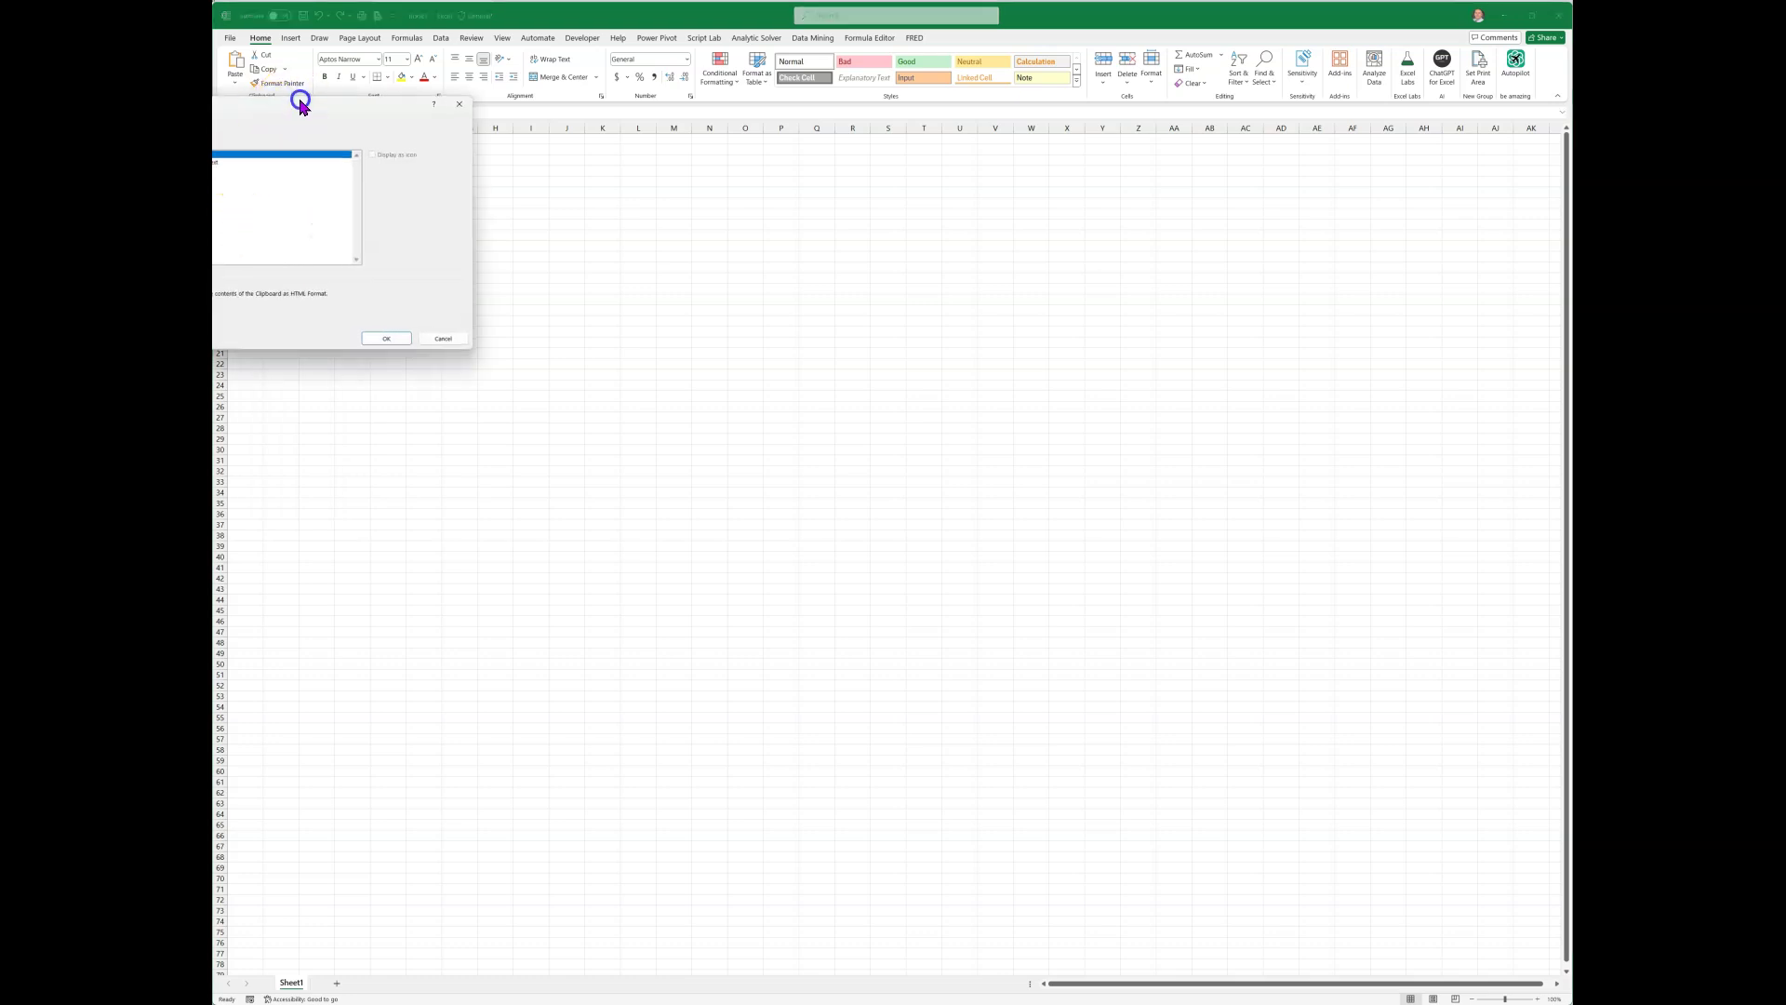
pyautogui.moveTo(316, 145); pyautogui.dragTo(714, 144)
pyautogui.click(610, 215)
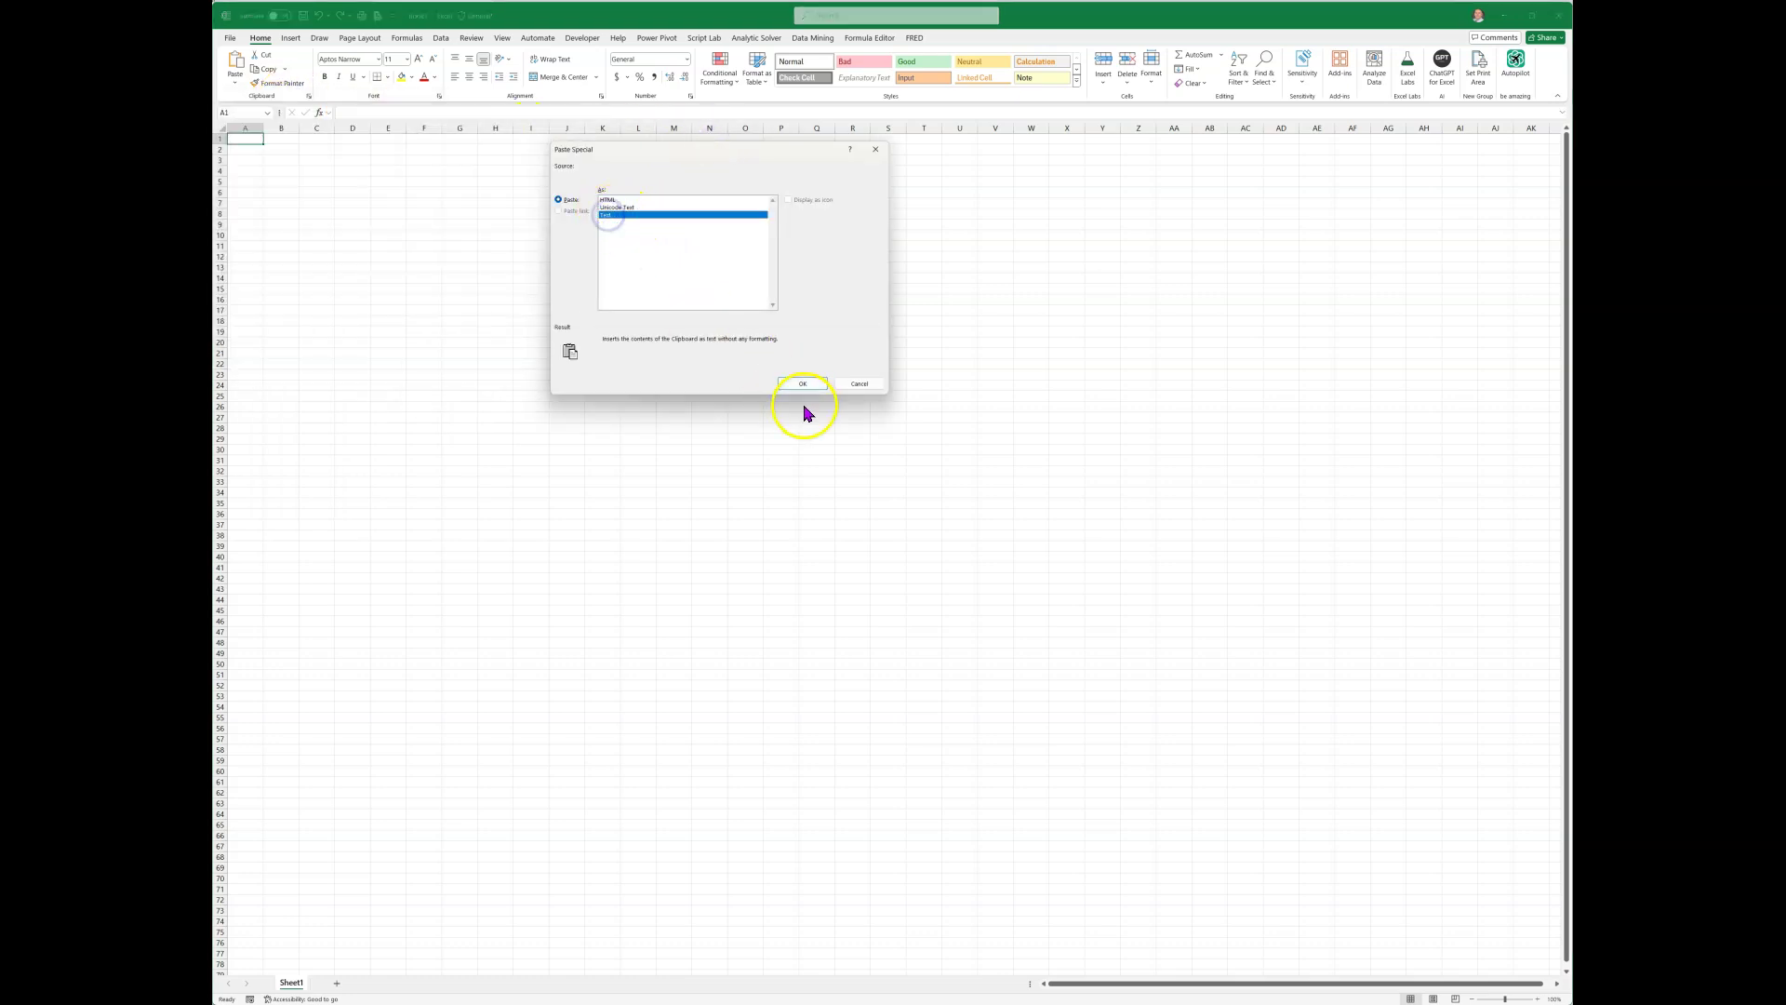
pyautogui.click(802, 384)
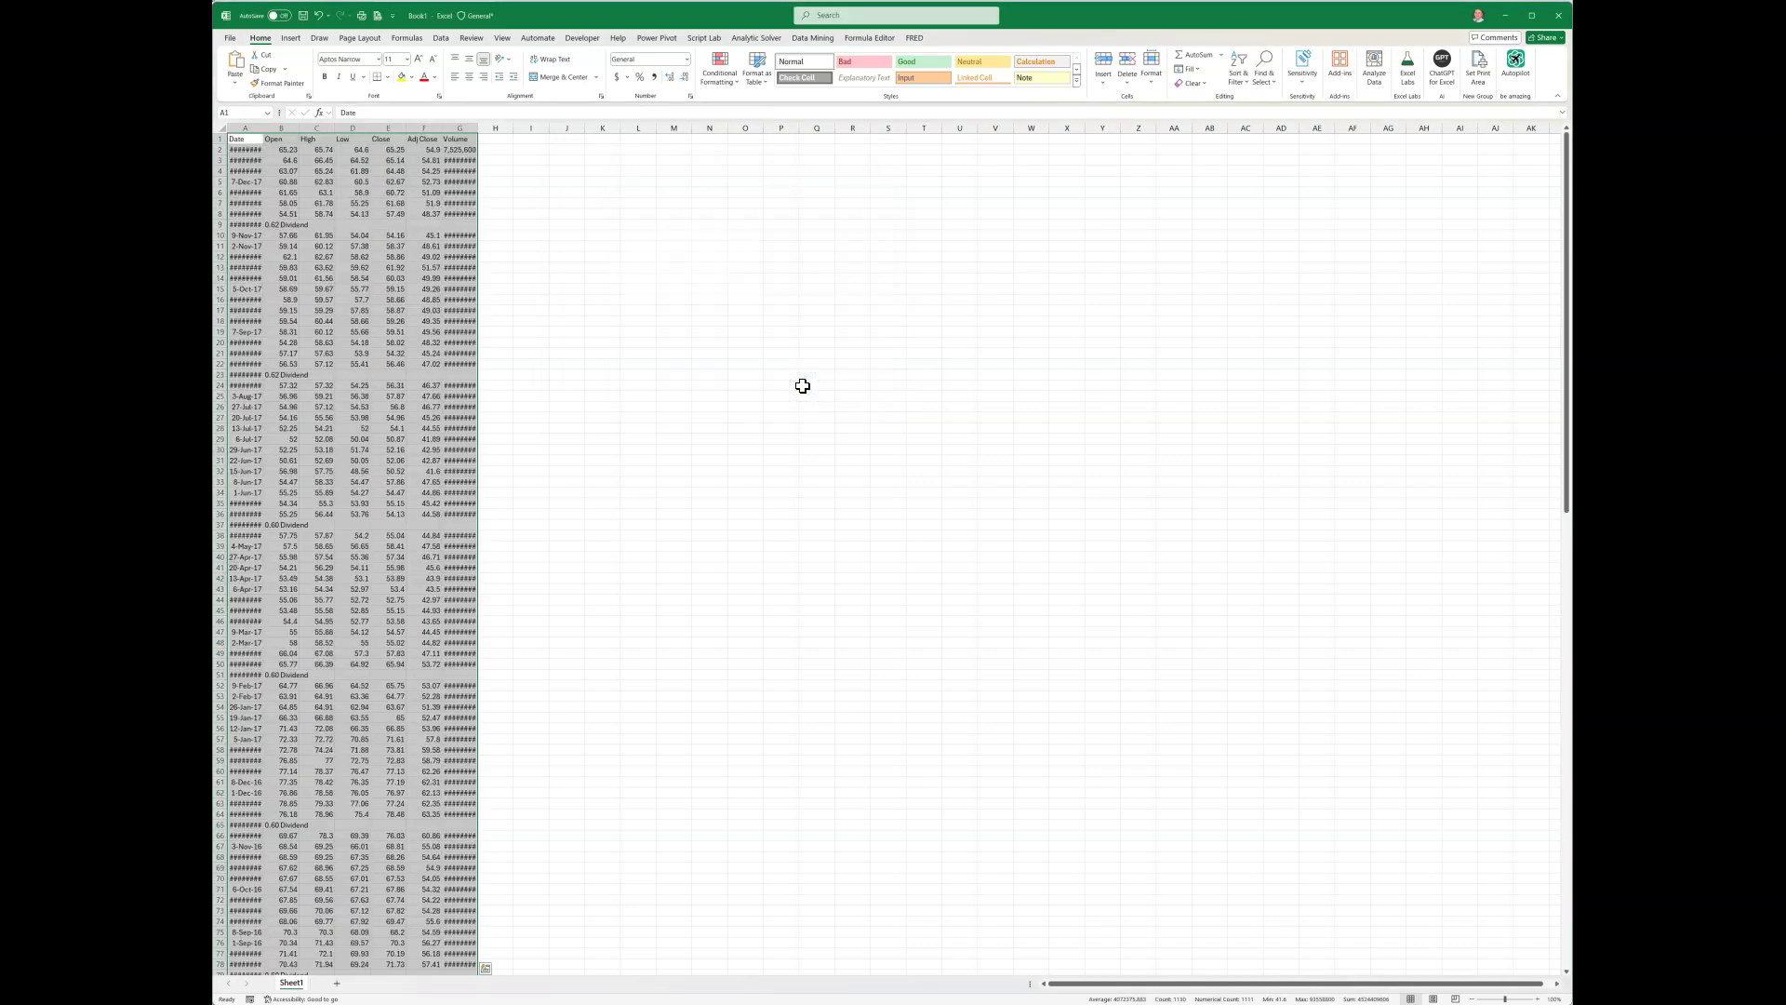
# AutoFit columns A through G to their contents.
pyautogui.click(242, 129)
pyautogui.moveTo(242, 128); pyautogui.dragTo(459, 129)
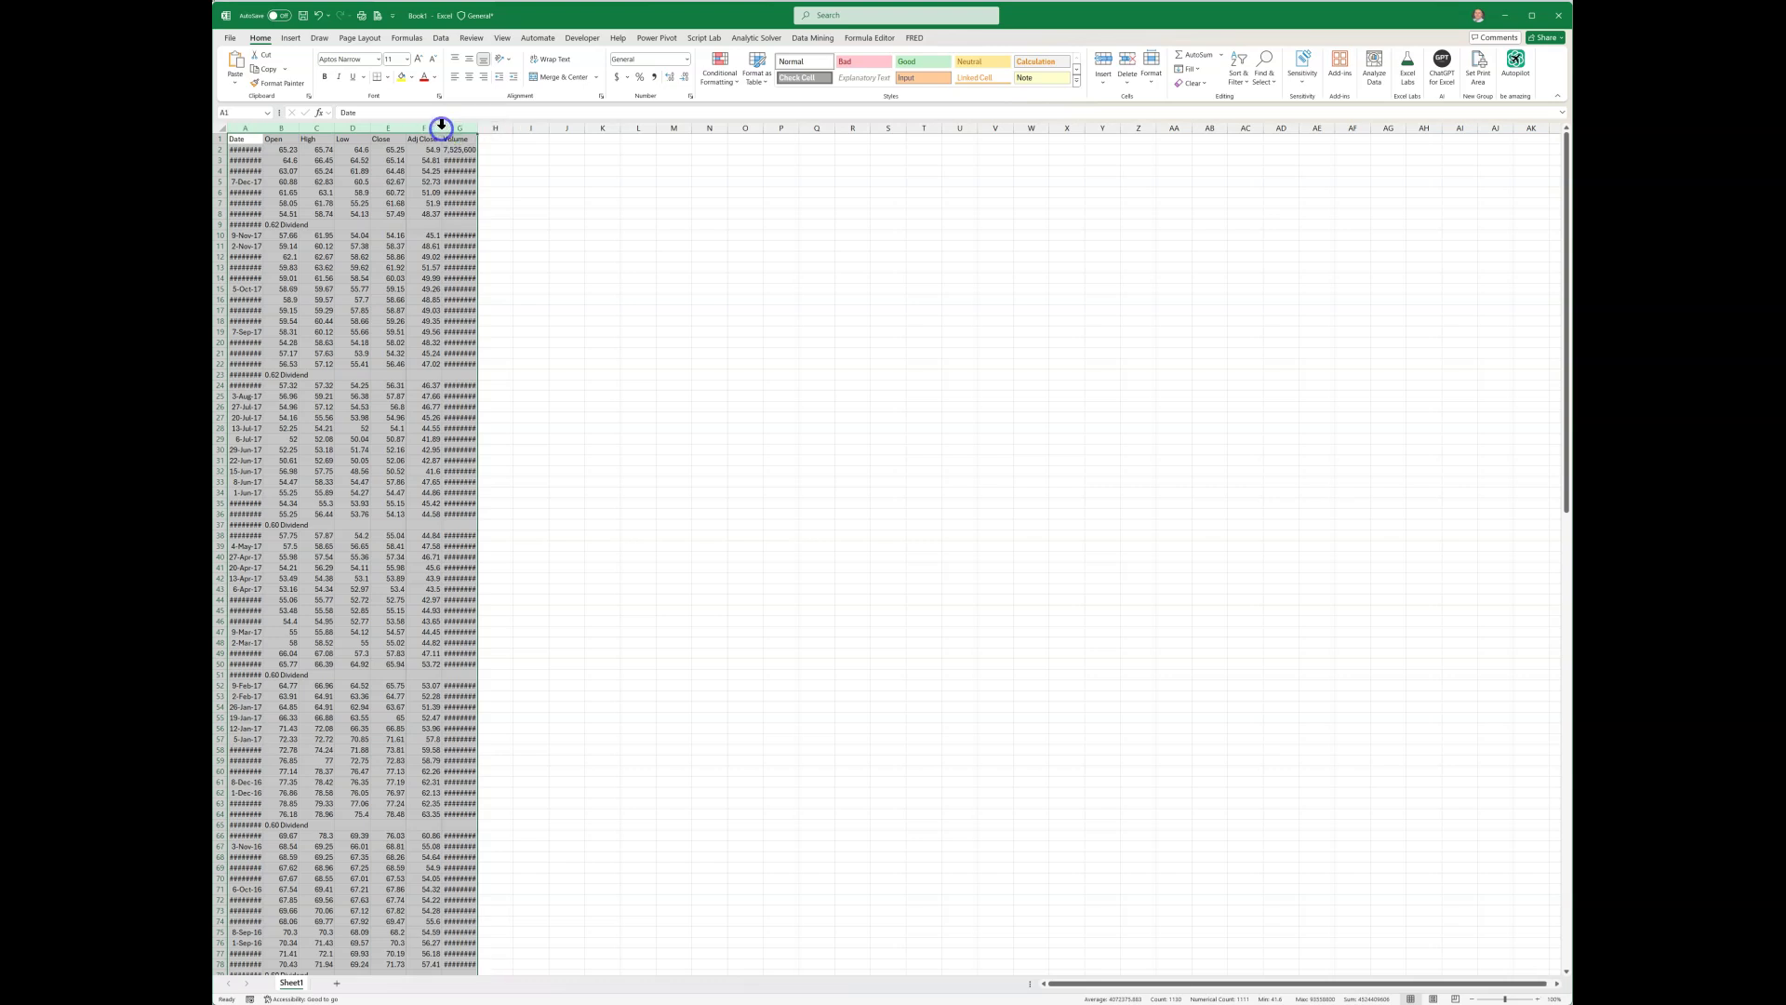
pyautogui.doubleClick(441, 129)
pyautogui.click(599, 289)
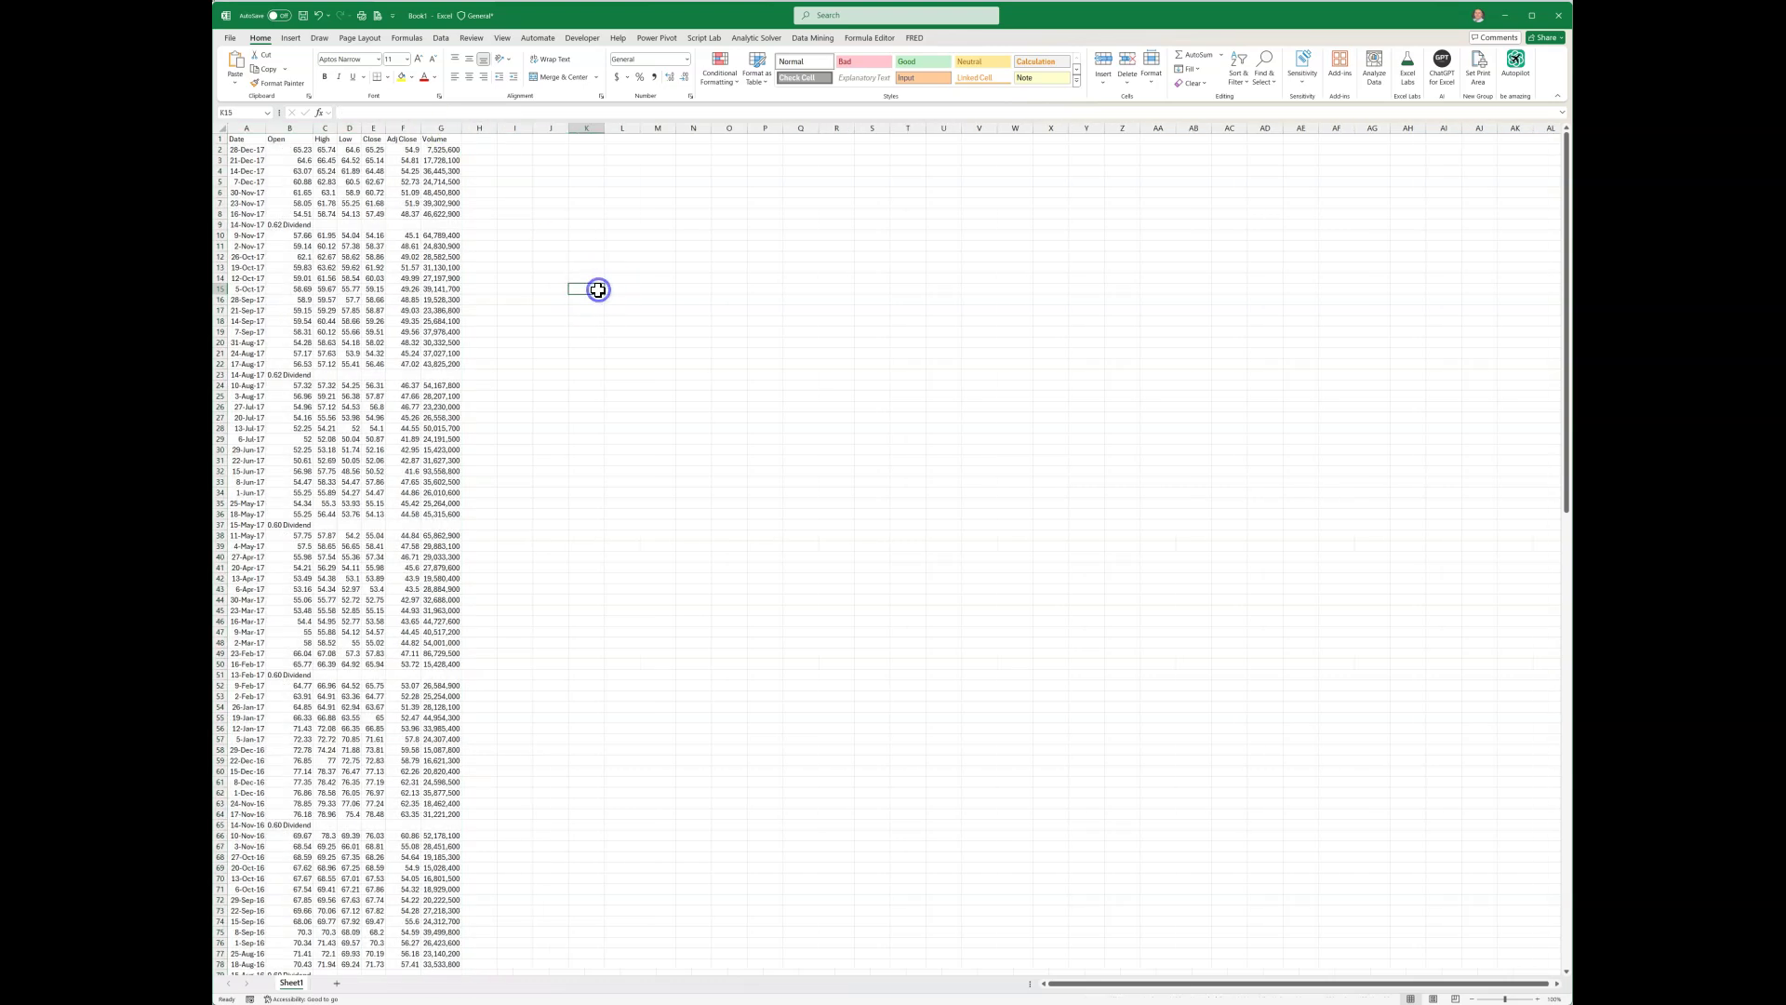
# Inspect the Adj Close column F and the dividend rows around row 8–9.
pyautogui.click(403, 128)
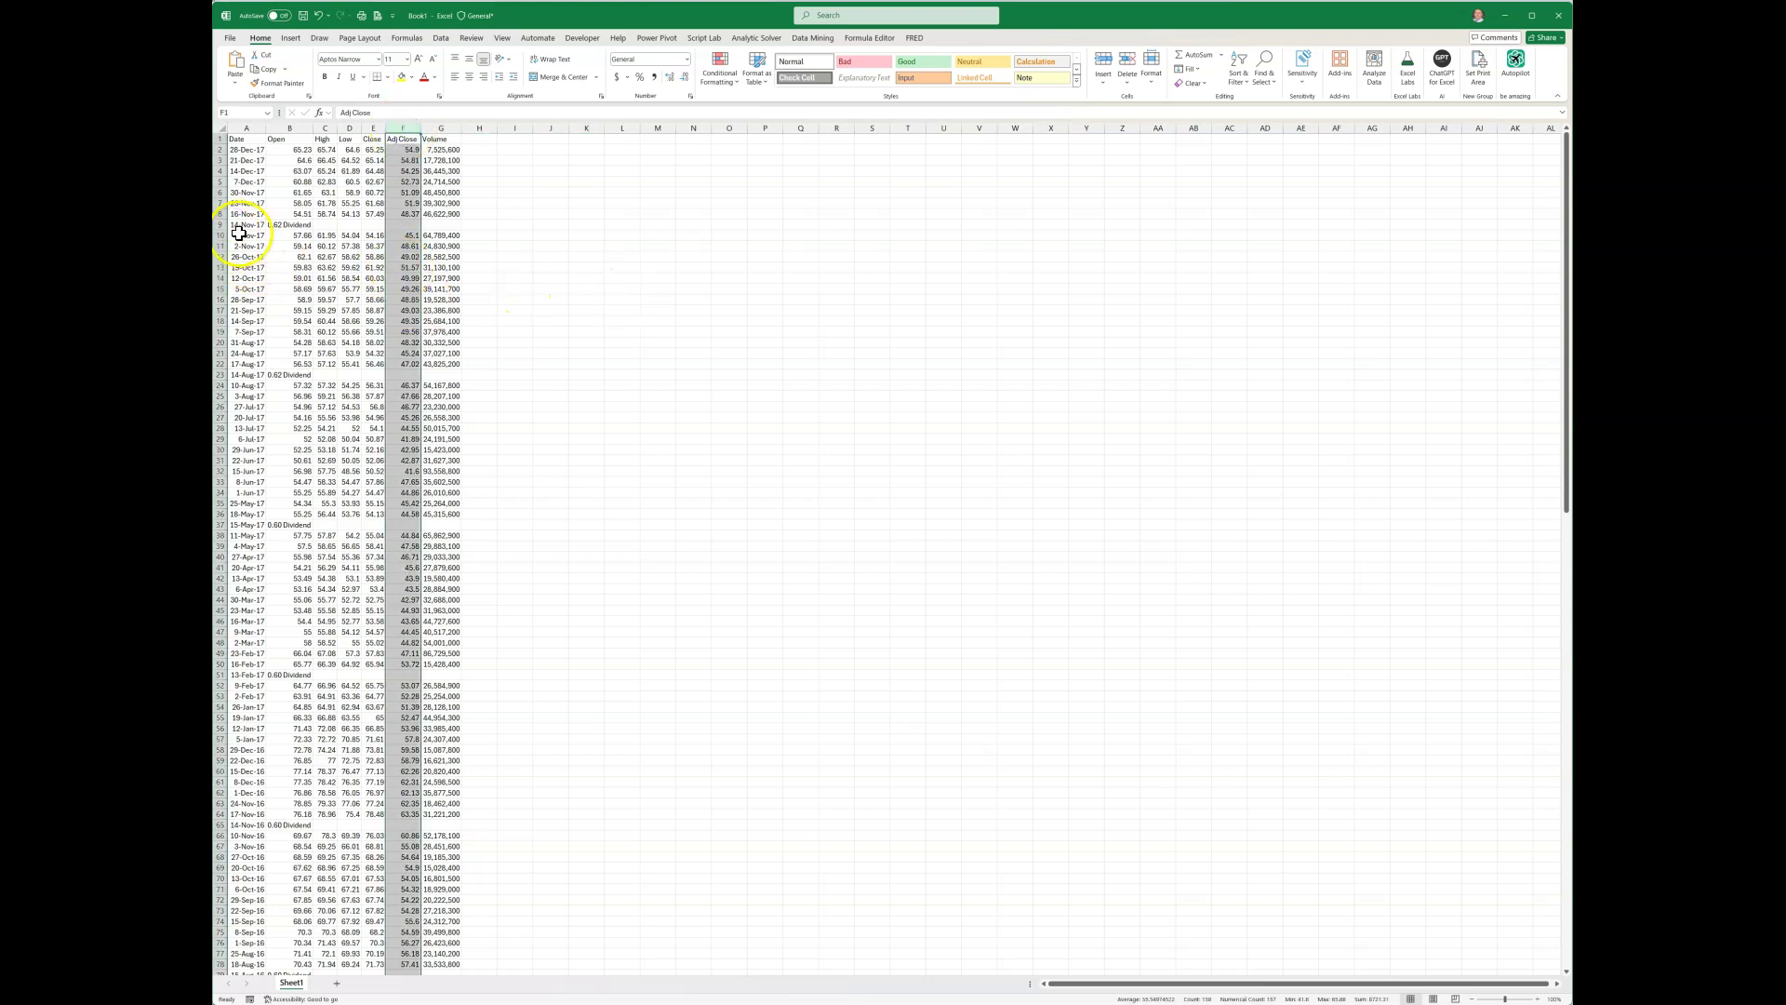
pyautogui.moveTo(242, 227); pyautogui.dragTo(470, 227)
pyautogui.click(405, 213)
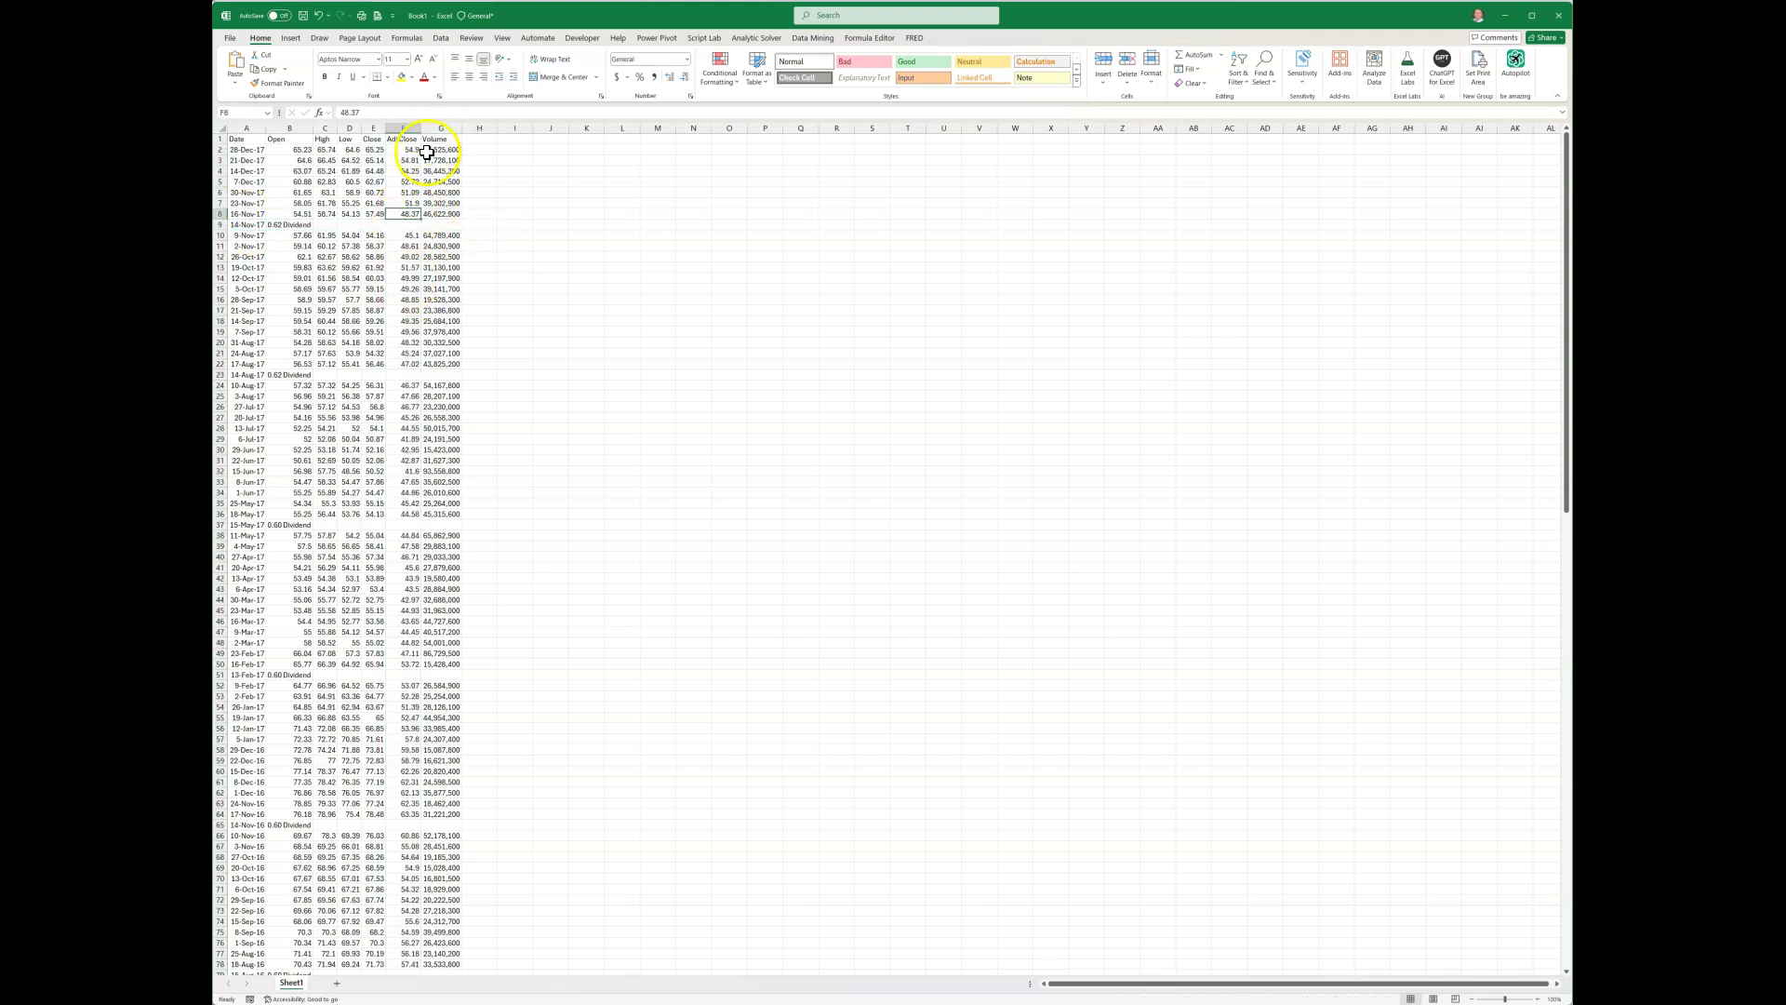
pyautogui.click(401, 124)
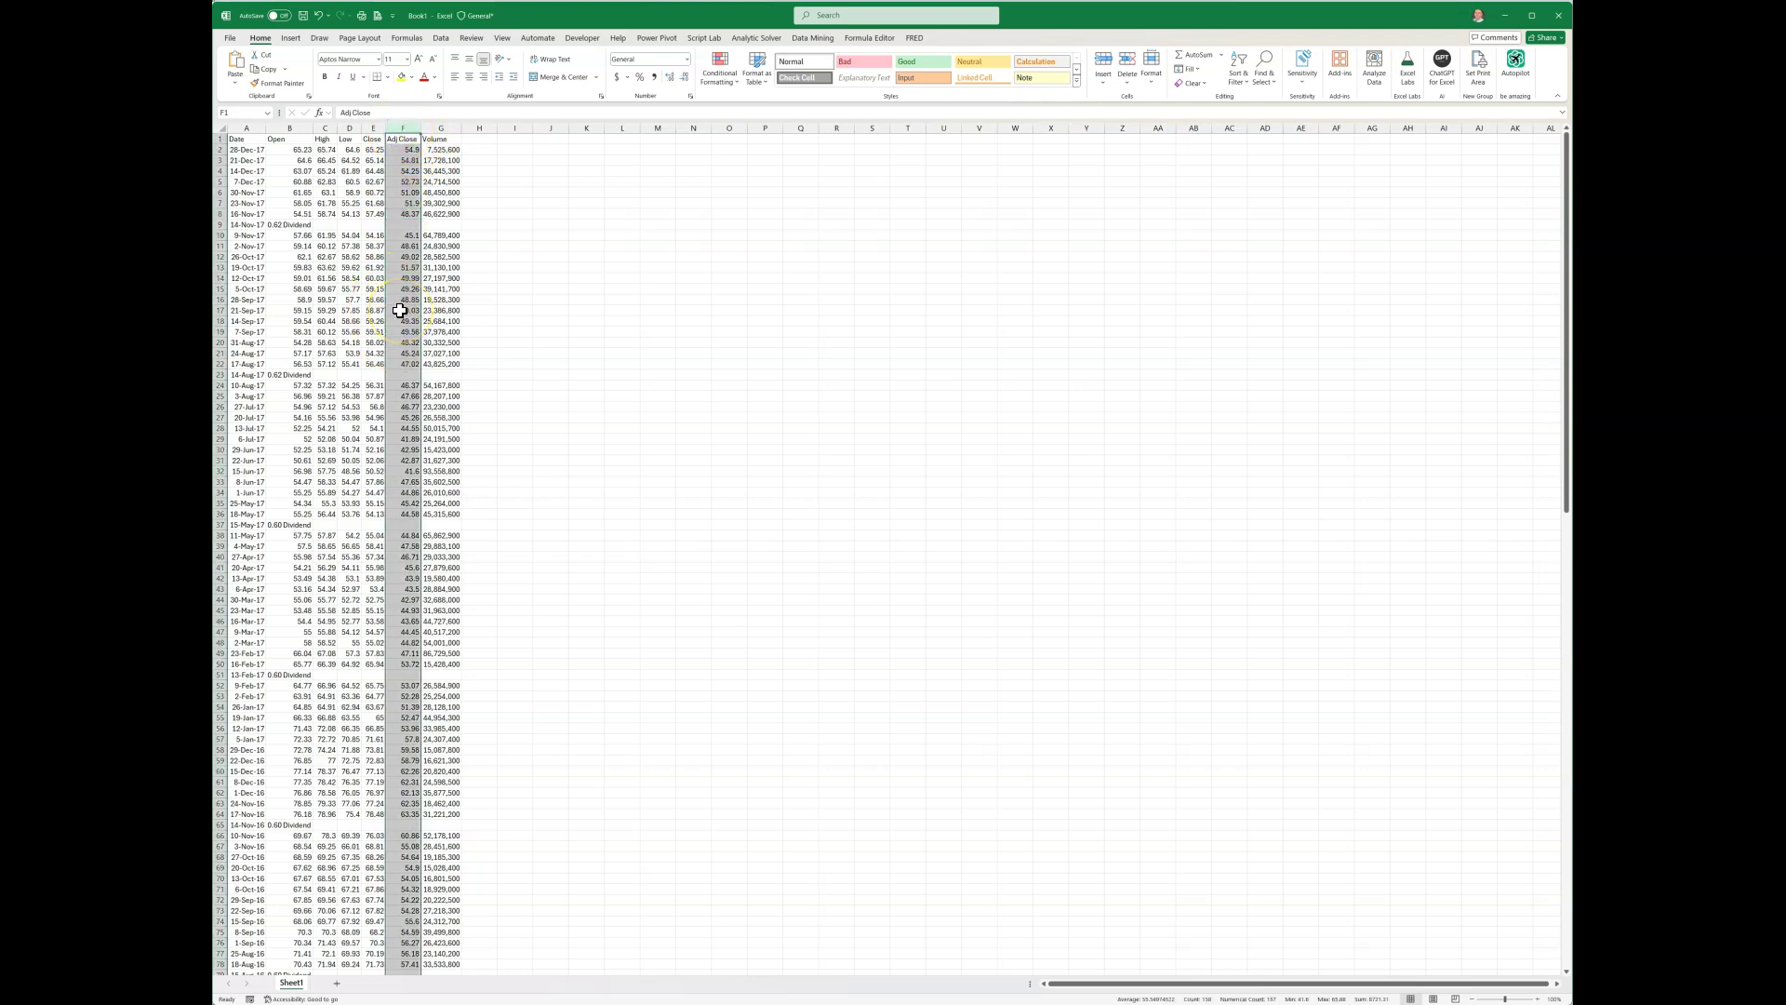
pyautogui.click(548, 160)
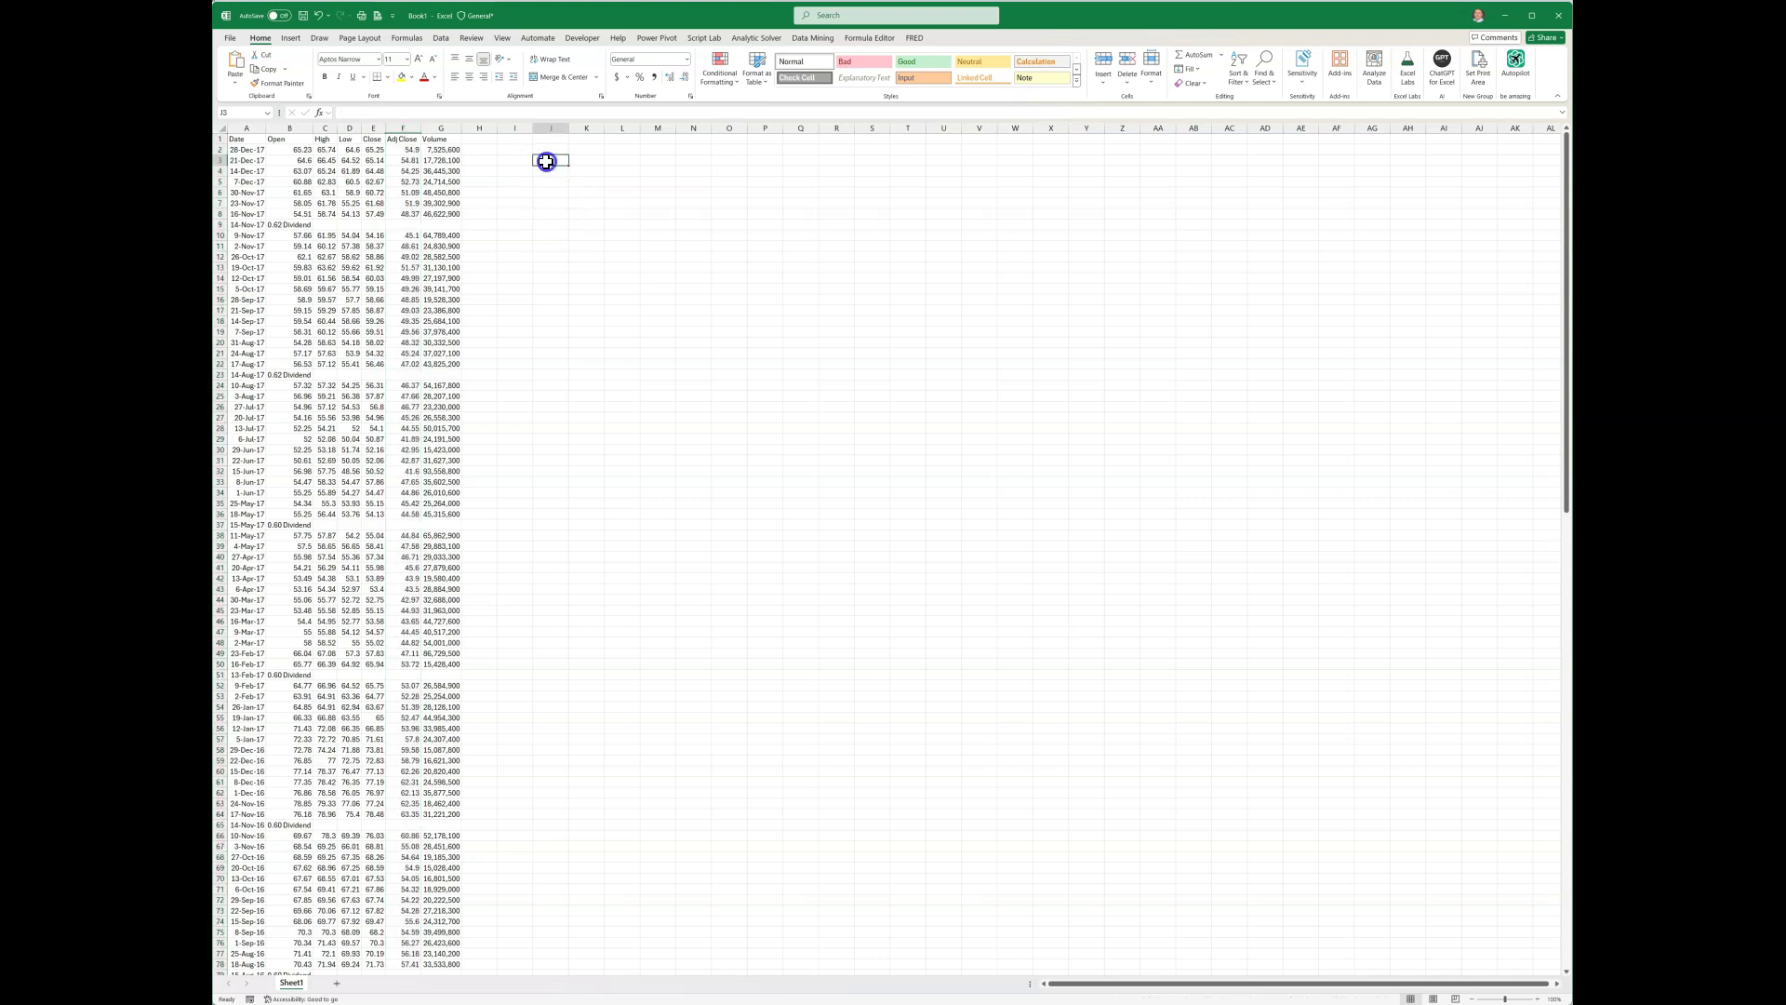
pyautogui.write('=')
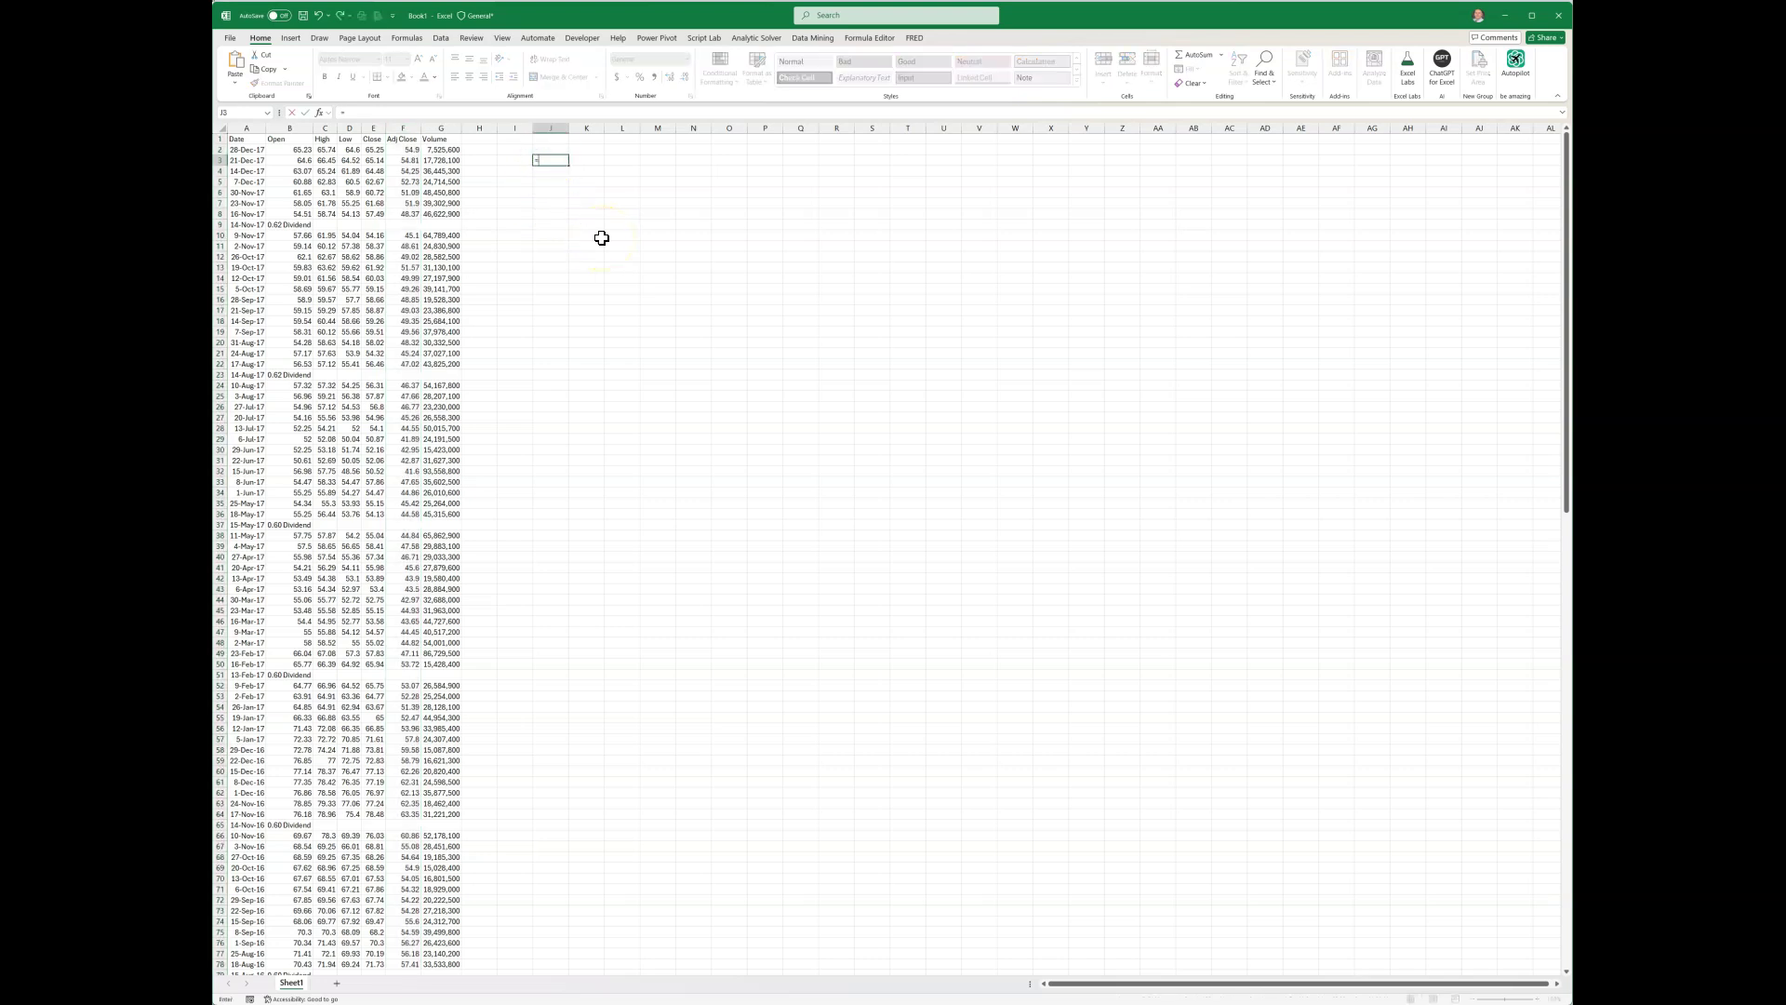
pyautogui.write('stock')
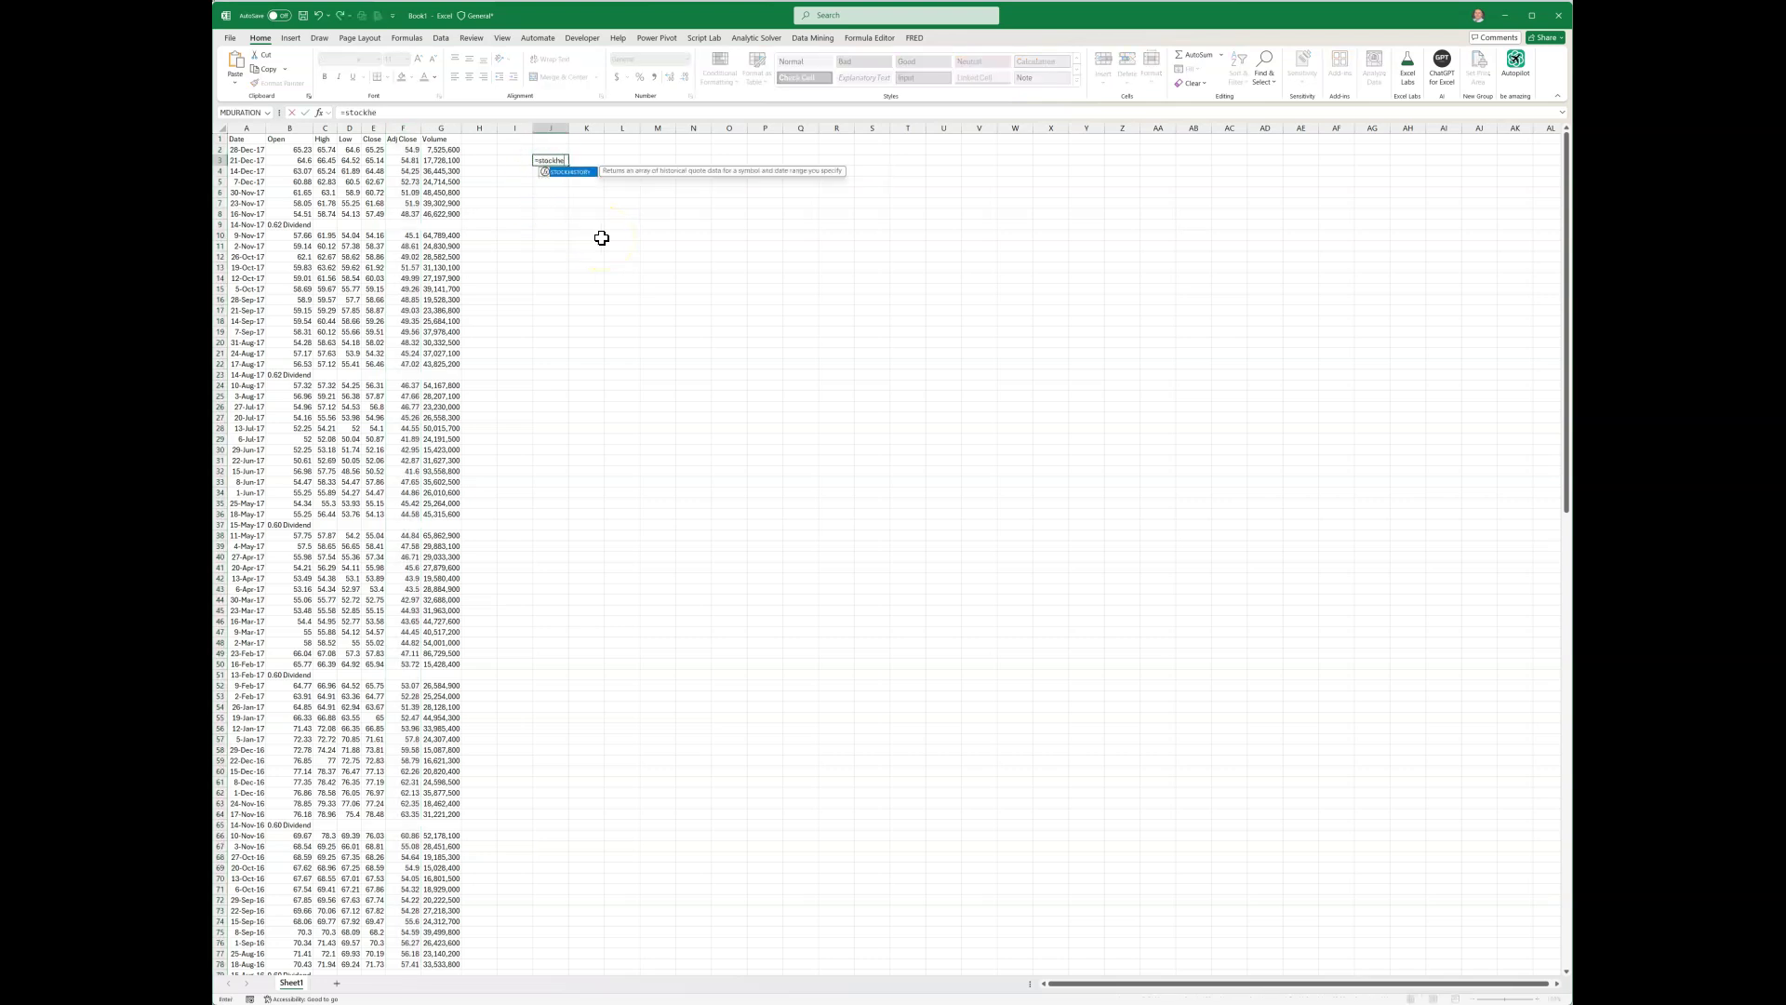
pyautogui.write('h')
pyautogui.doubleClick(572, 171)
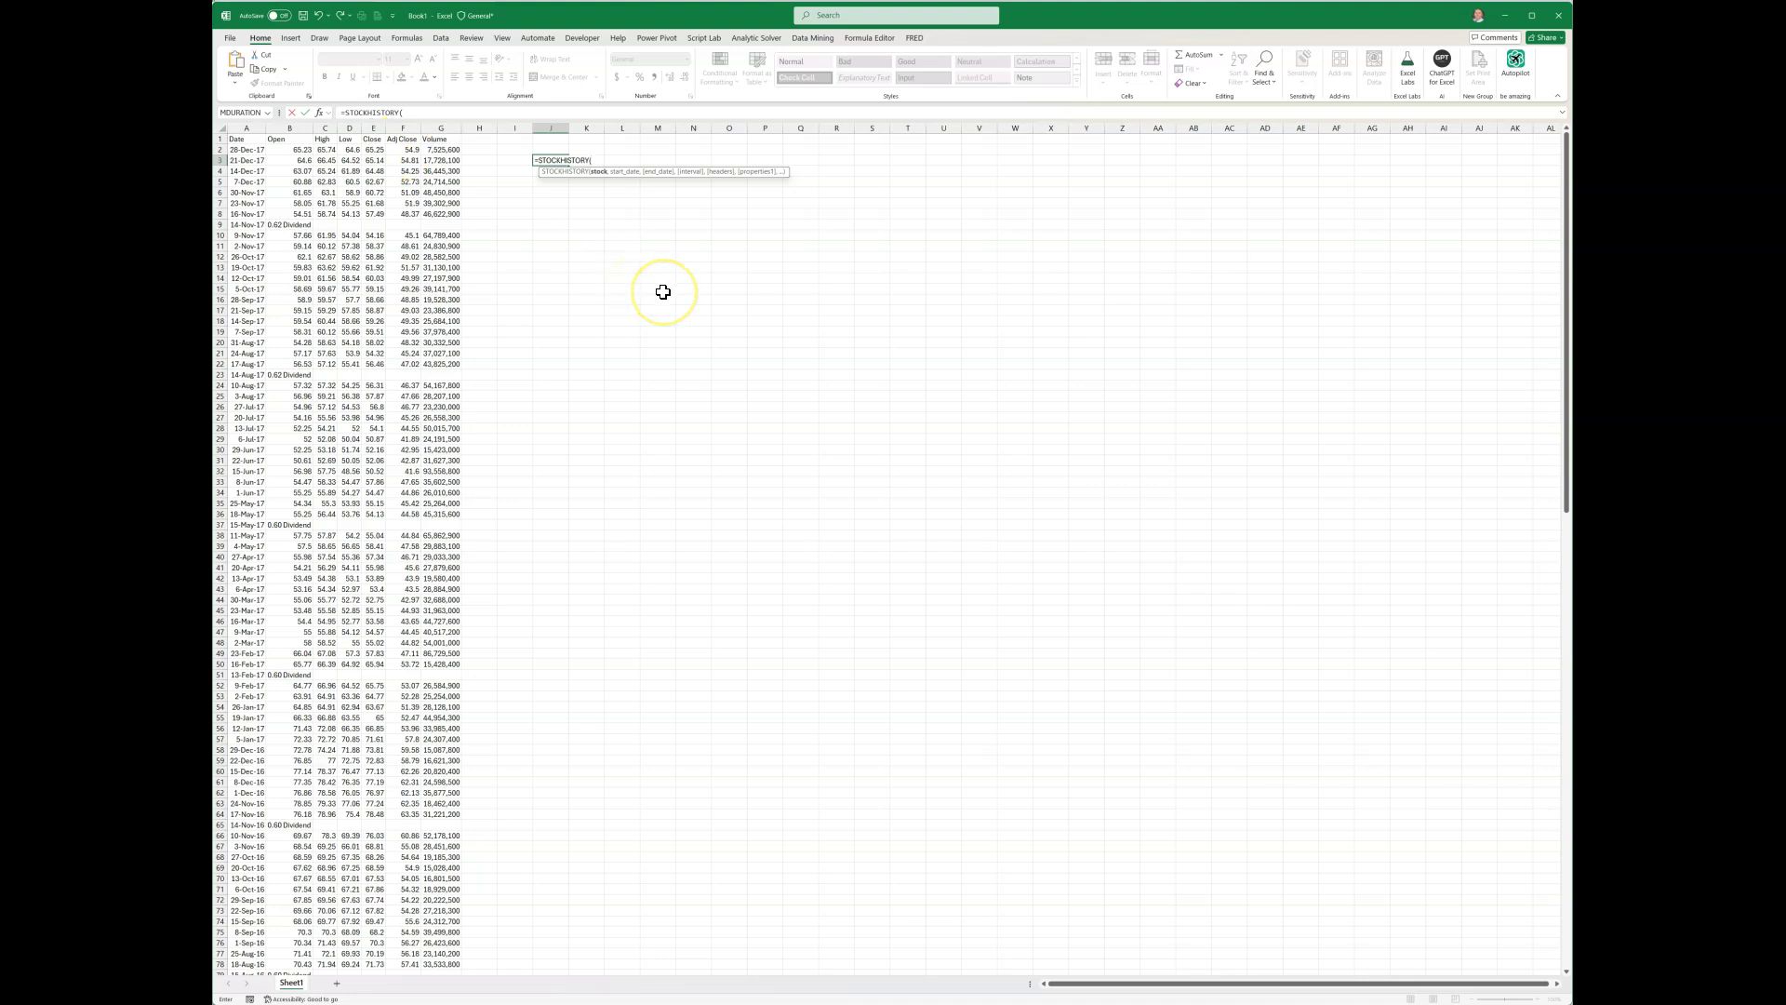
pyautogui.press('Escape')
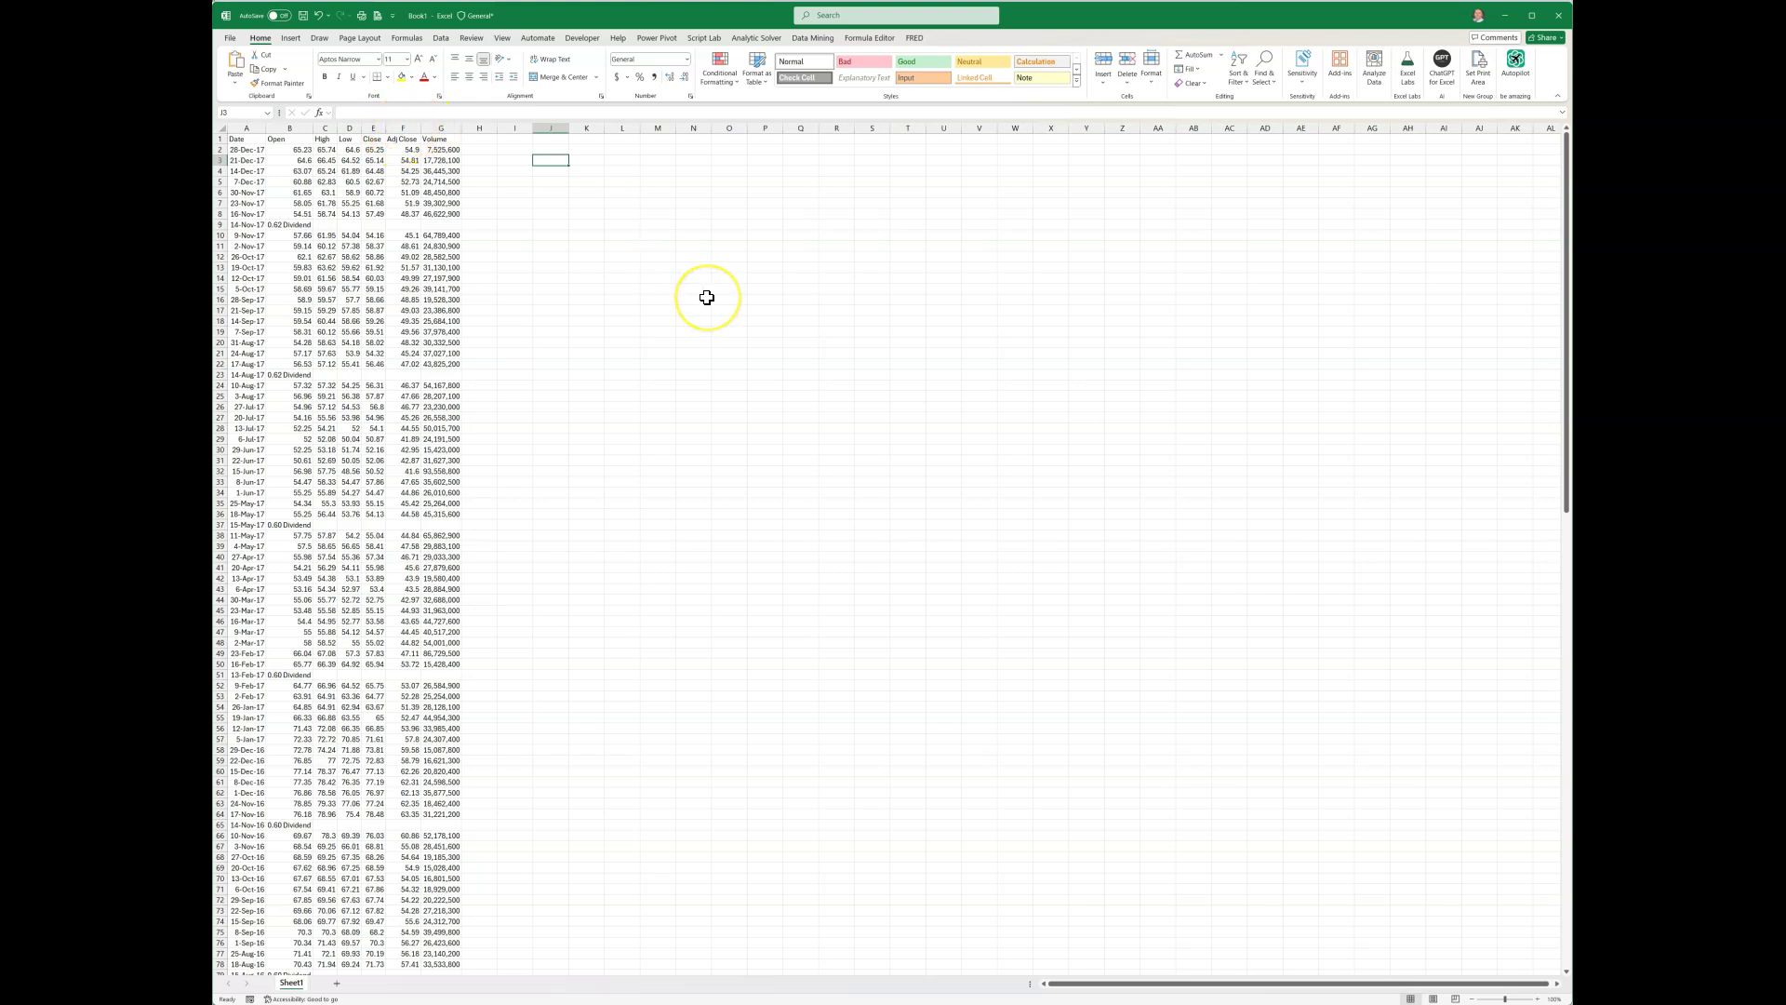
# Screenshot the Problem 20 question on the Accepi page and return to Excel.
pyautogui.hotkey('alt', 'Tab')
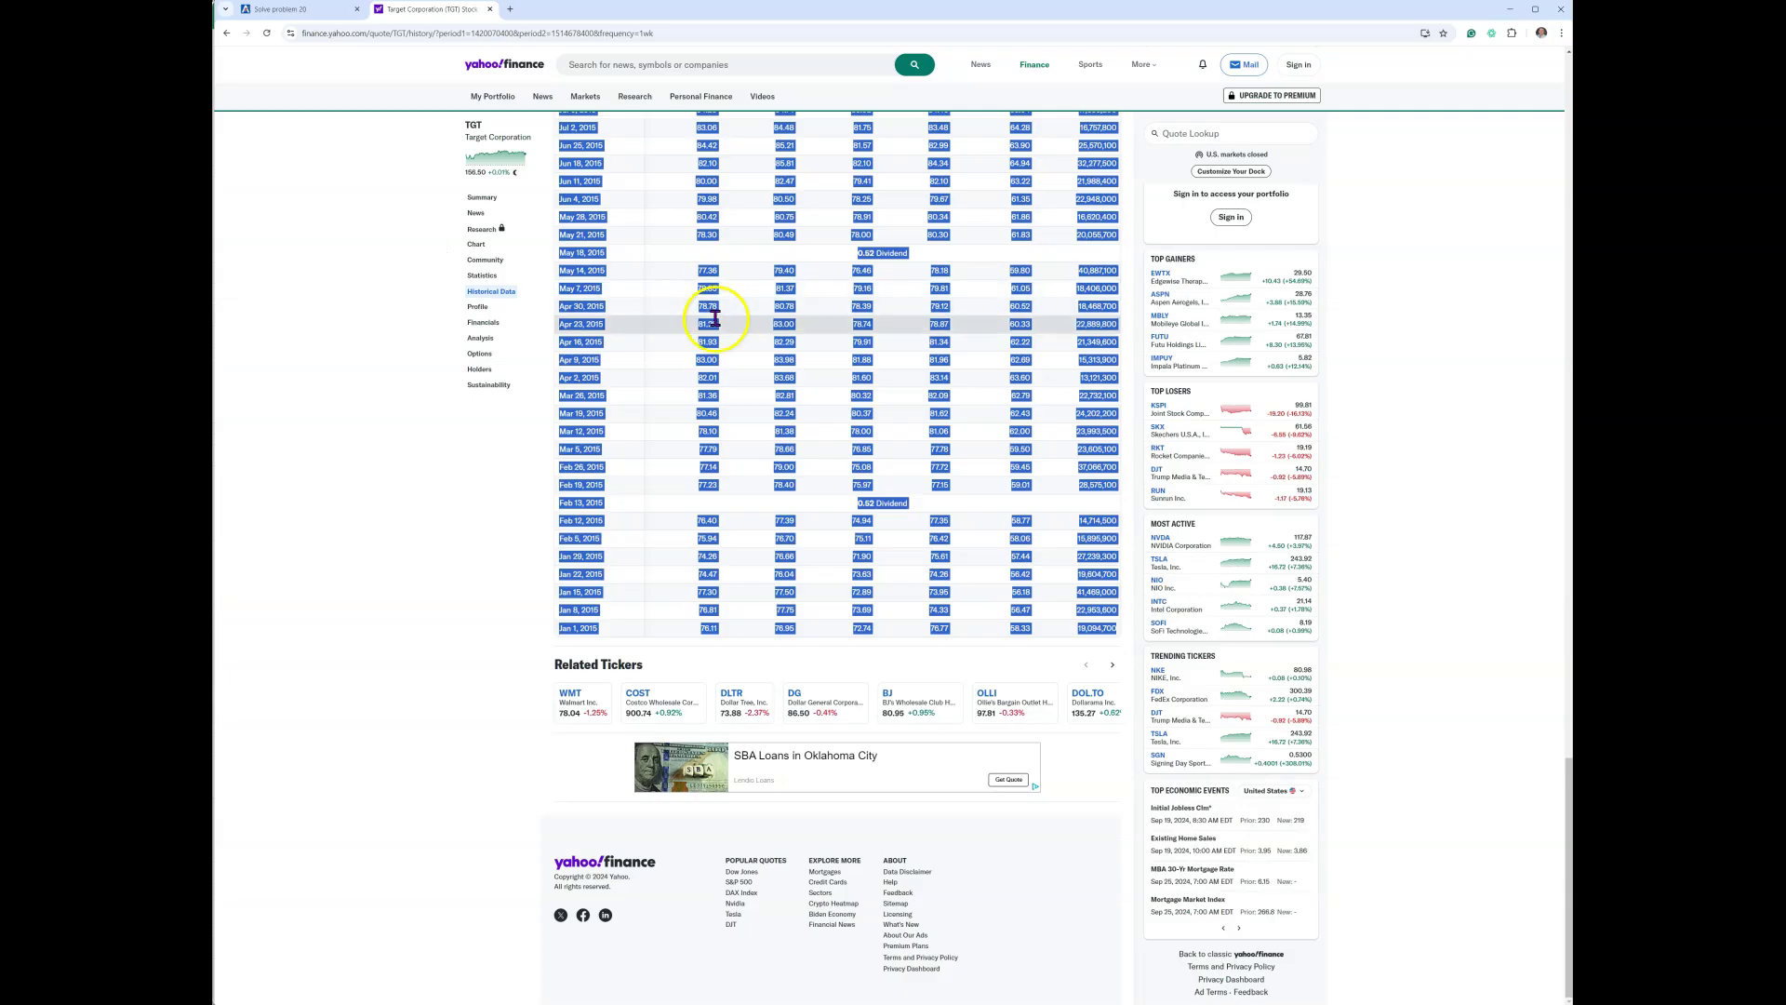
pyautogui.click(271, 11)
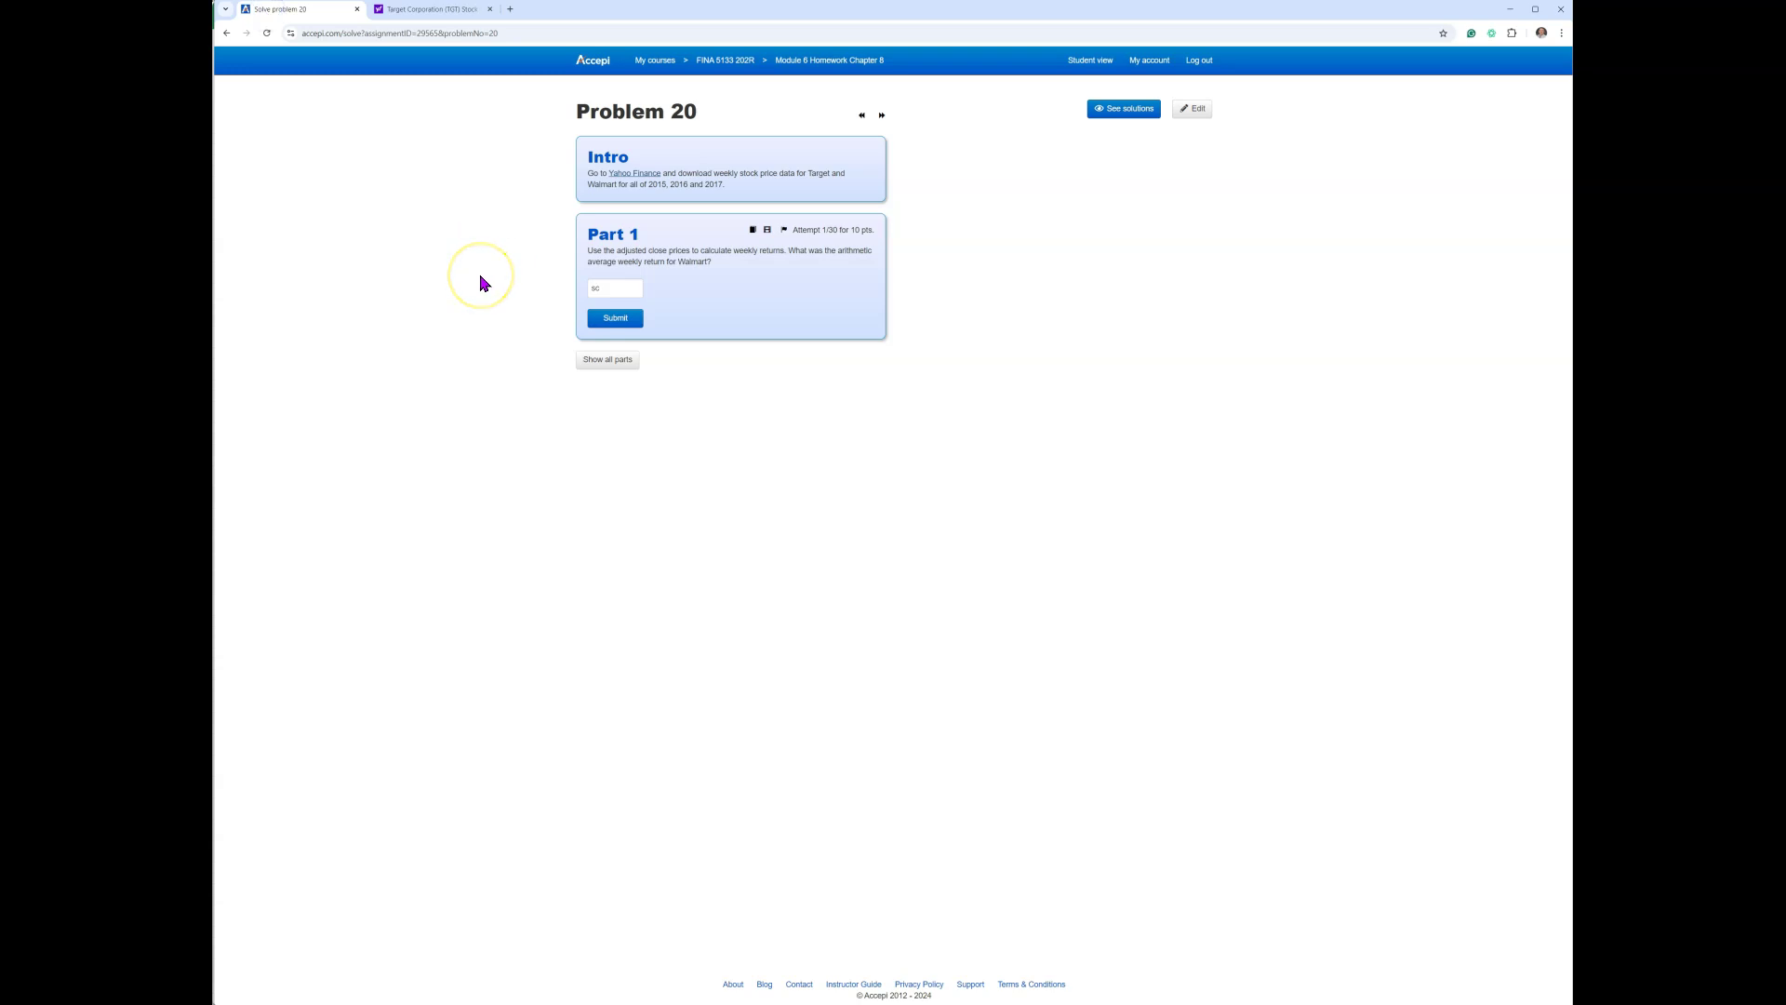
pyautogui.press('super+shift+s')
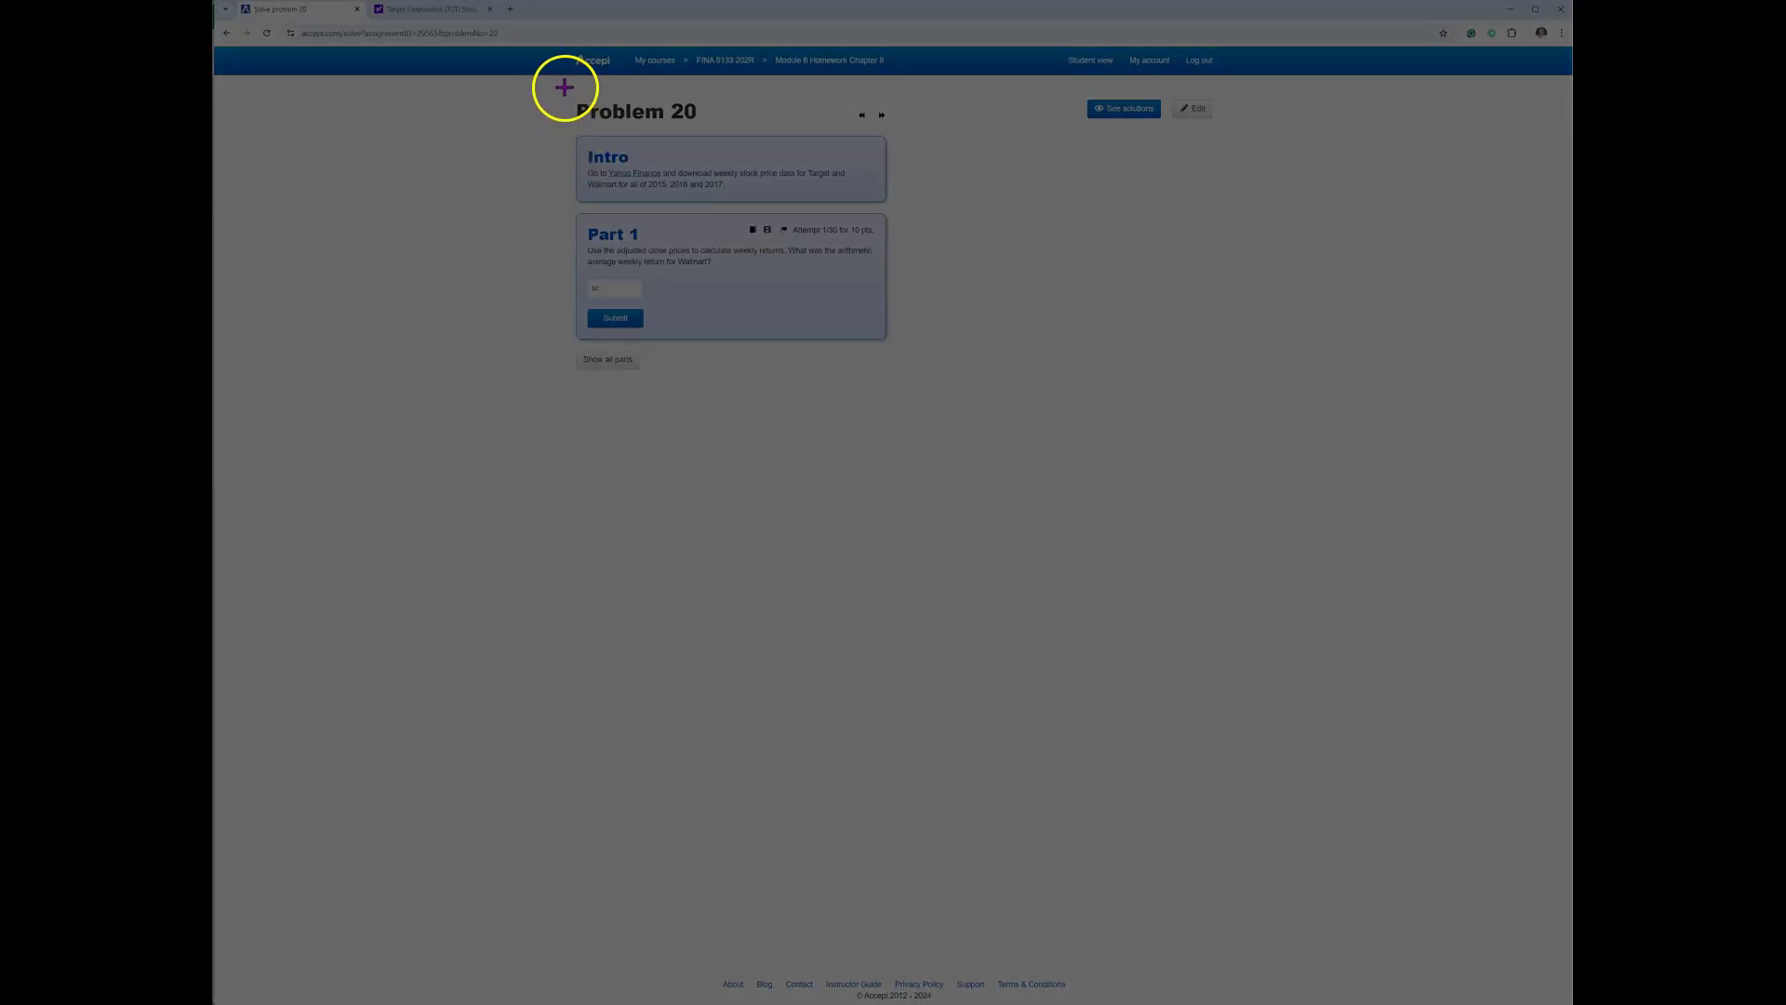
pyautogui.moveTo(556, 86); pyautogui.dragTo(919, 394)
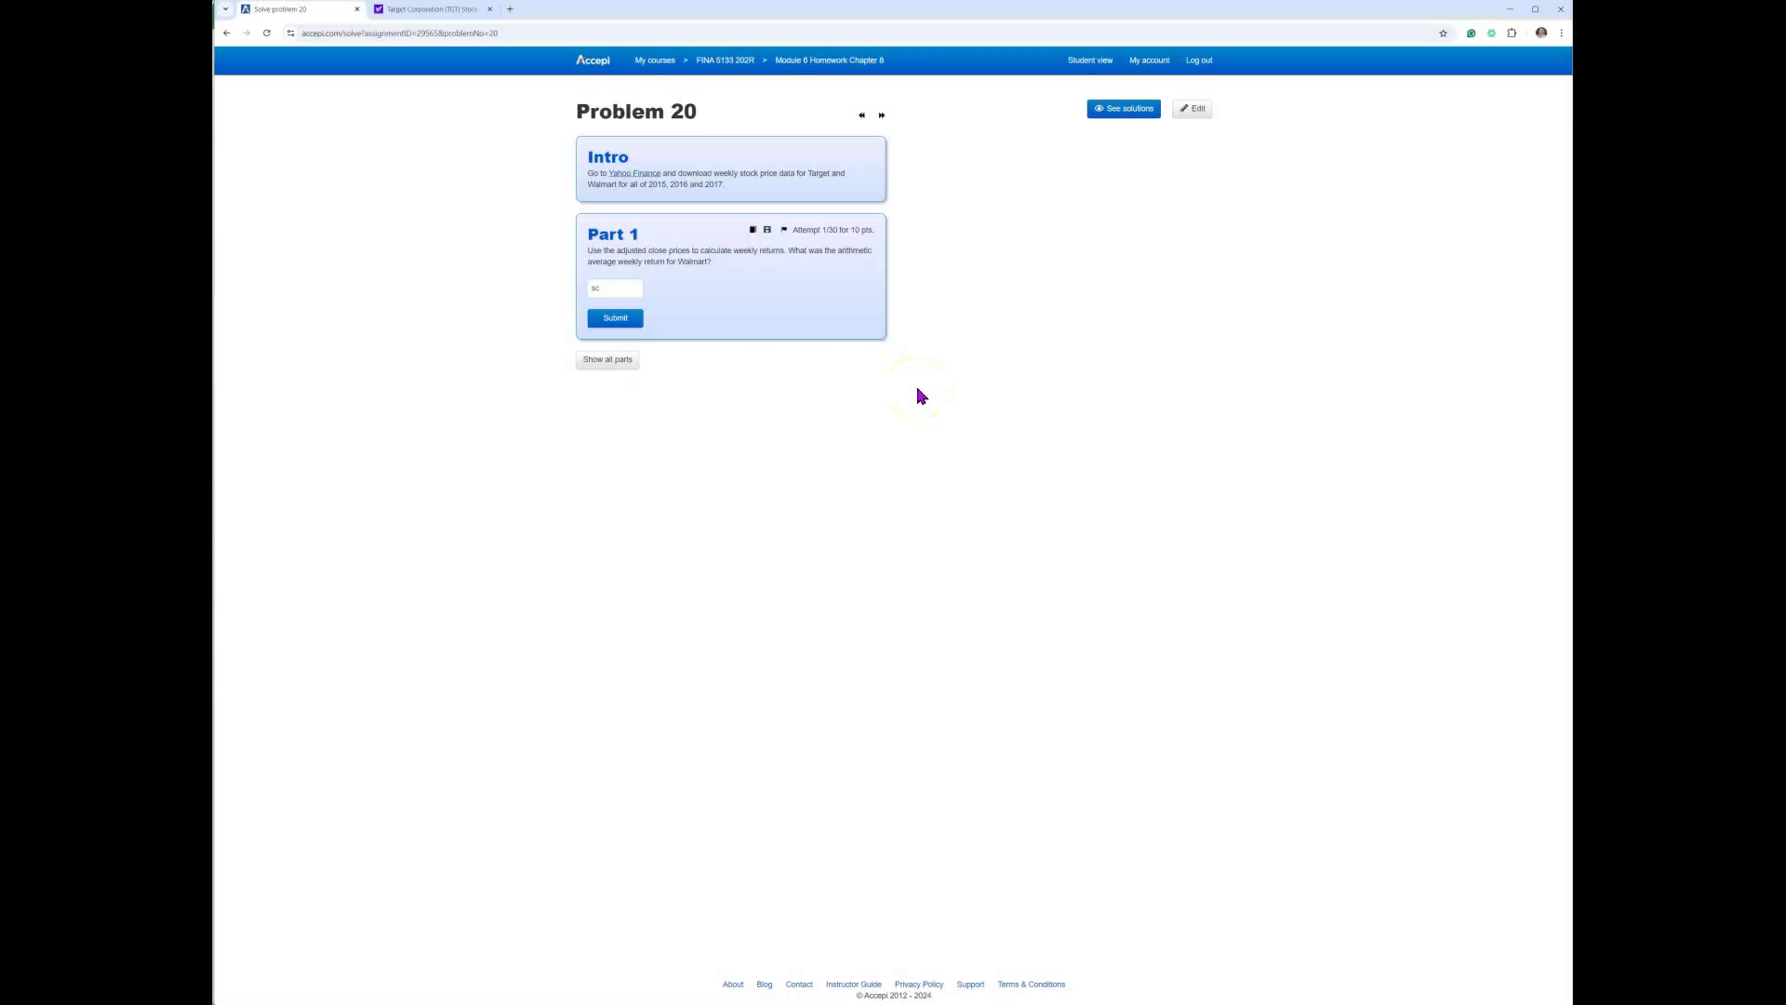
pyautogui.hotkey('alt', 'Tab')
# Paste the Problem 20 screenshot near cell Q4 and move it down and right.
pyautogui.click(796, 170)
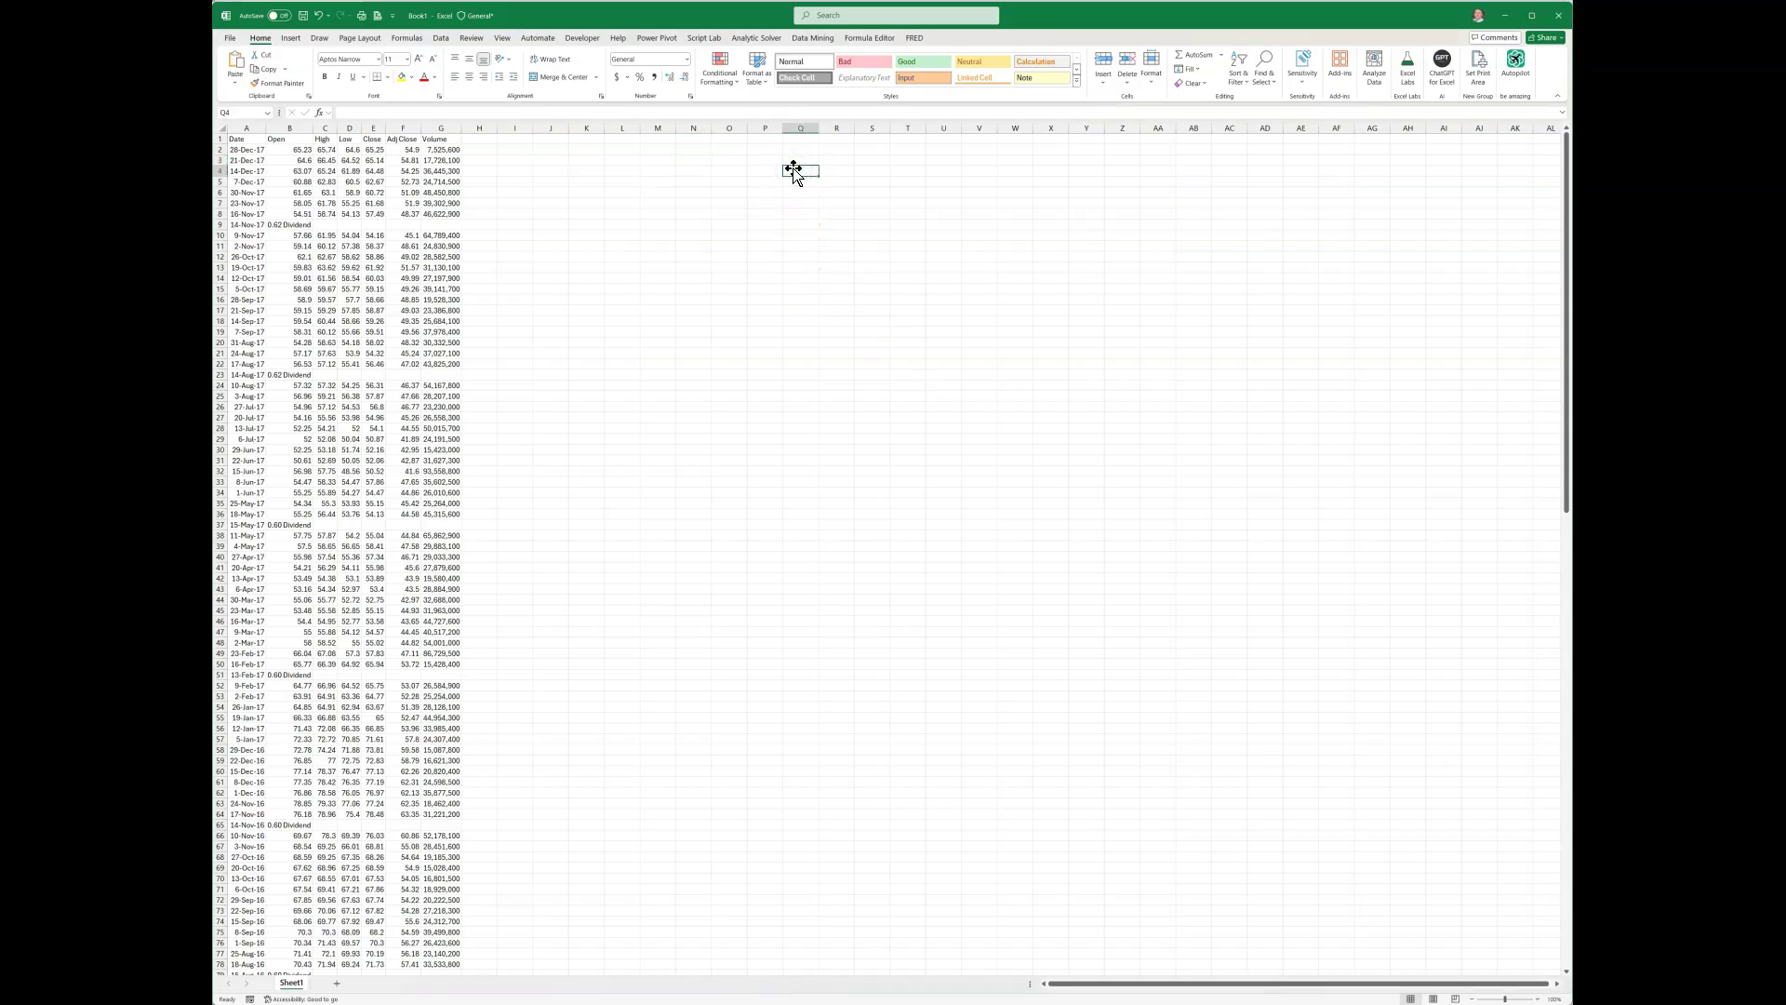
pyautogui.hotkey('ctrl', 'v')
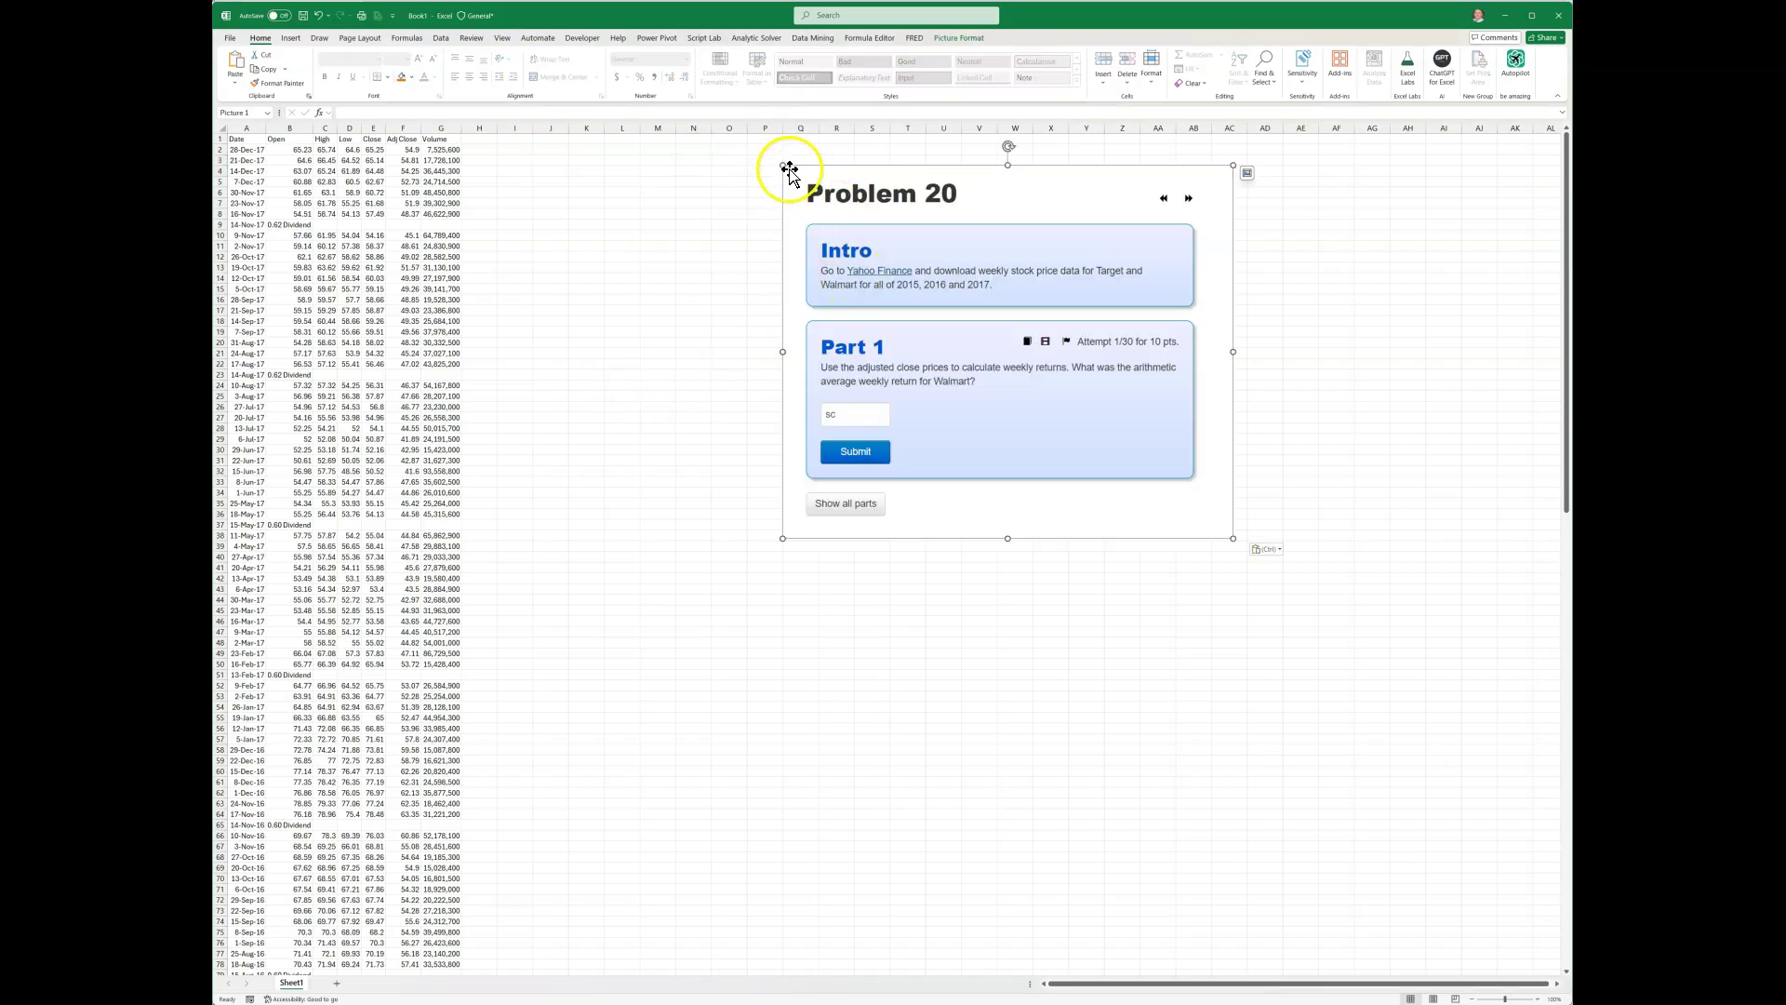
pyautogui.moveTo(799, 177); pyautogui.dragTo(1088, 232)
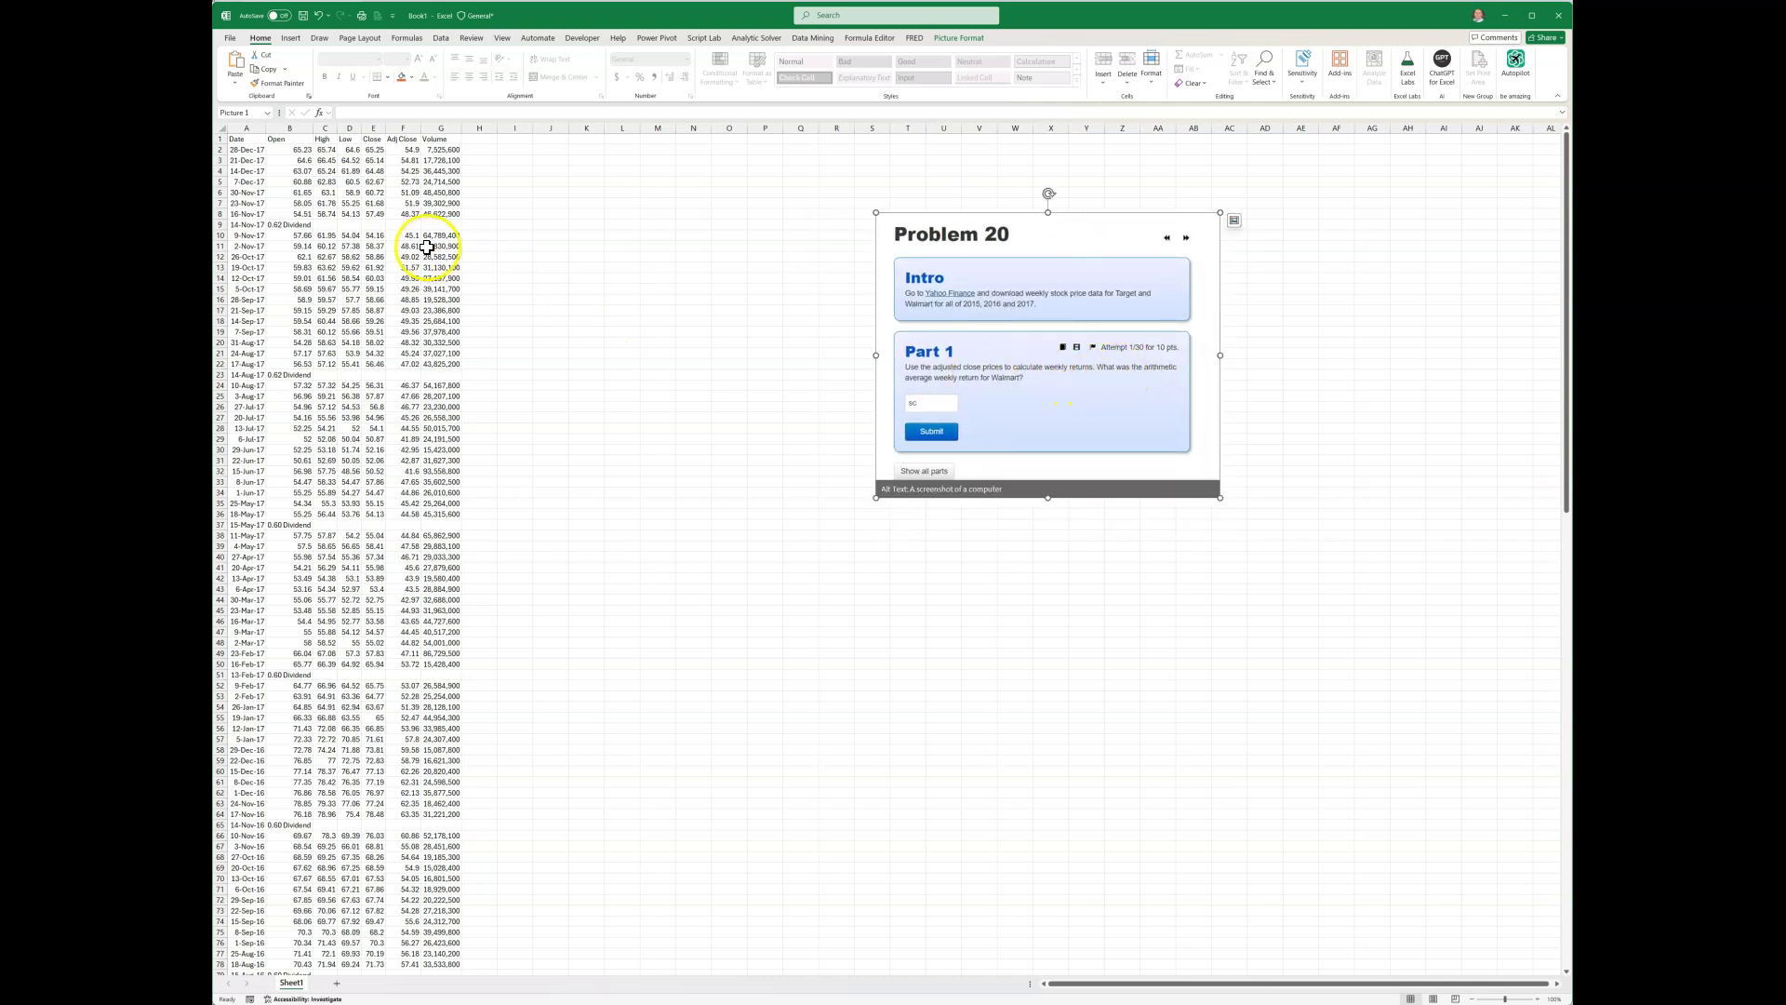
# Delete the Open–Close and Volume columns, and rename the Adj Close header to TGT.
pyautogui.moveTo(276, 125); pyautogui.dragTo(373, 128)
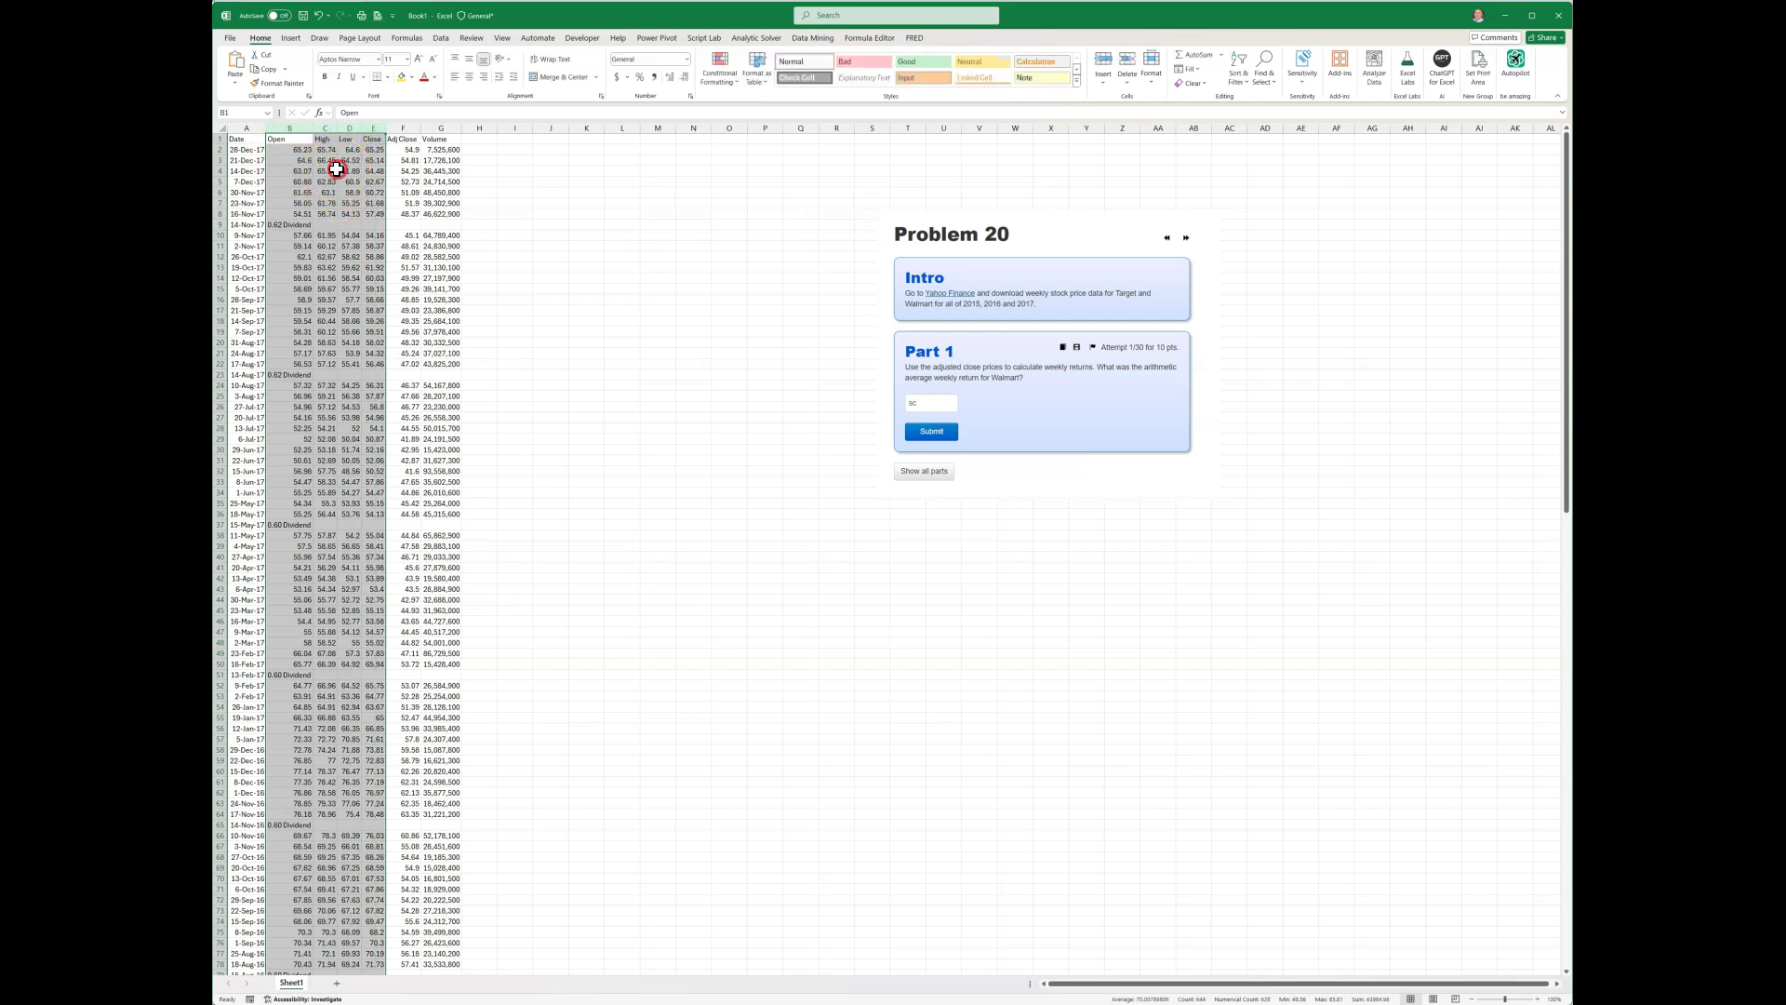
pyautogui.rightClick(336, 165)
pyautogui.click(366, 296)
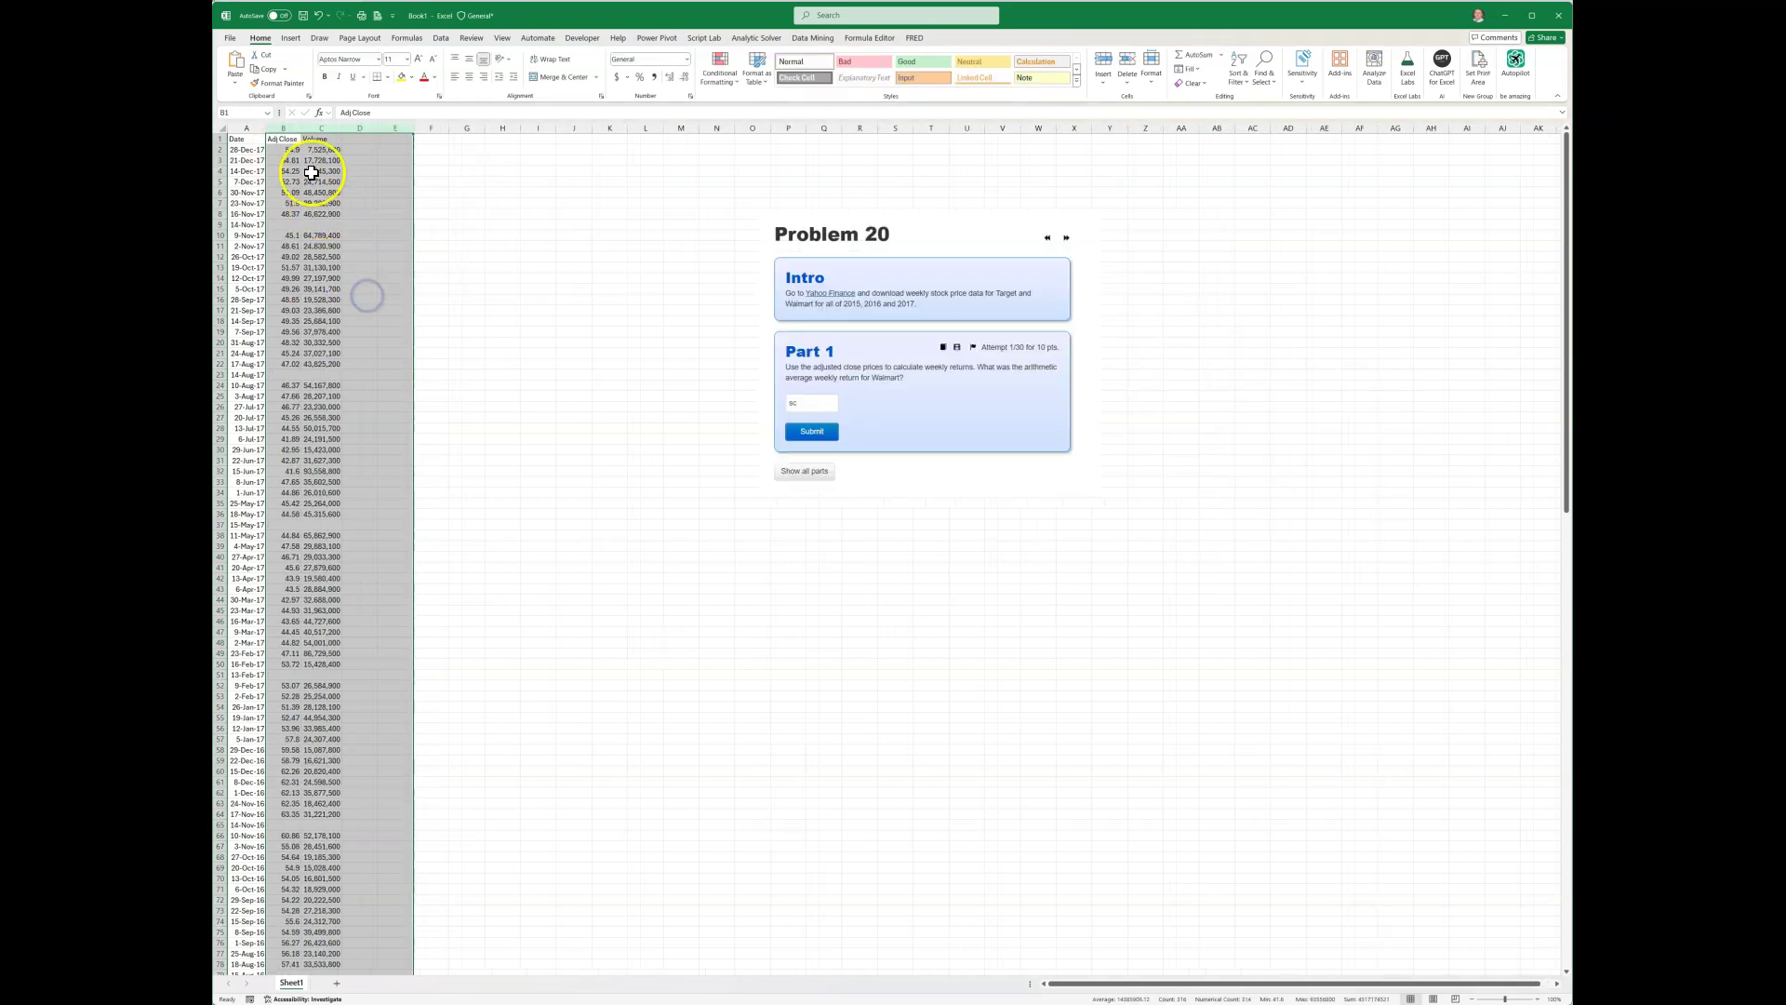
pyautogui.click(321, 127)
pyautogui.rightClick(324, 128)
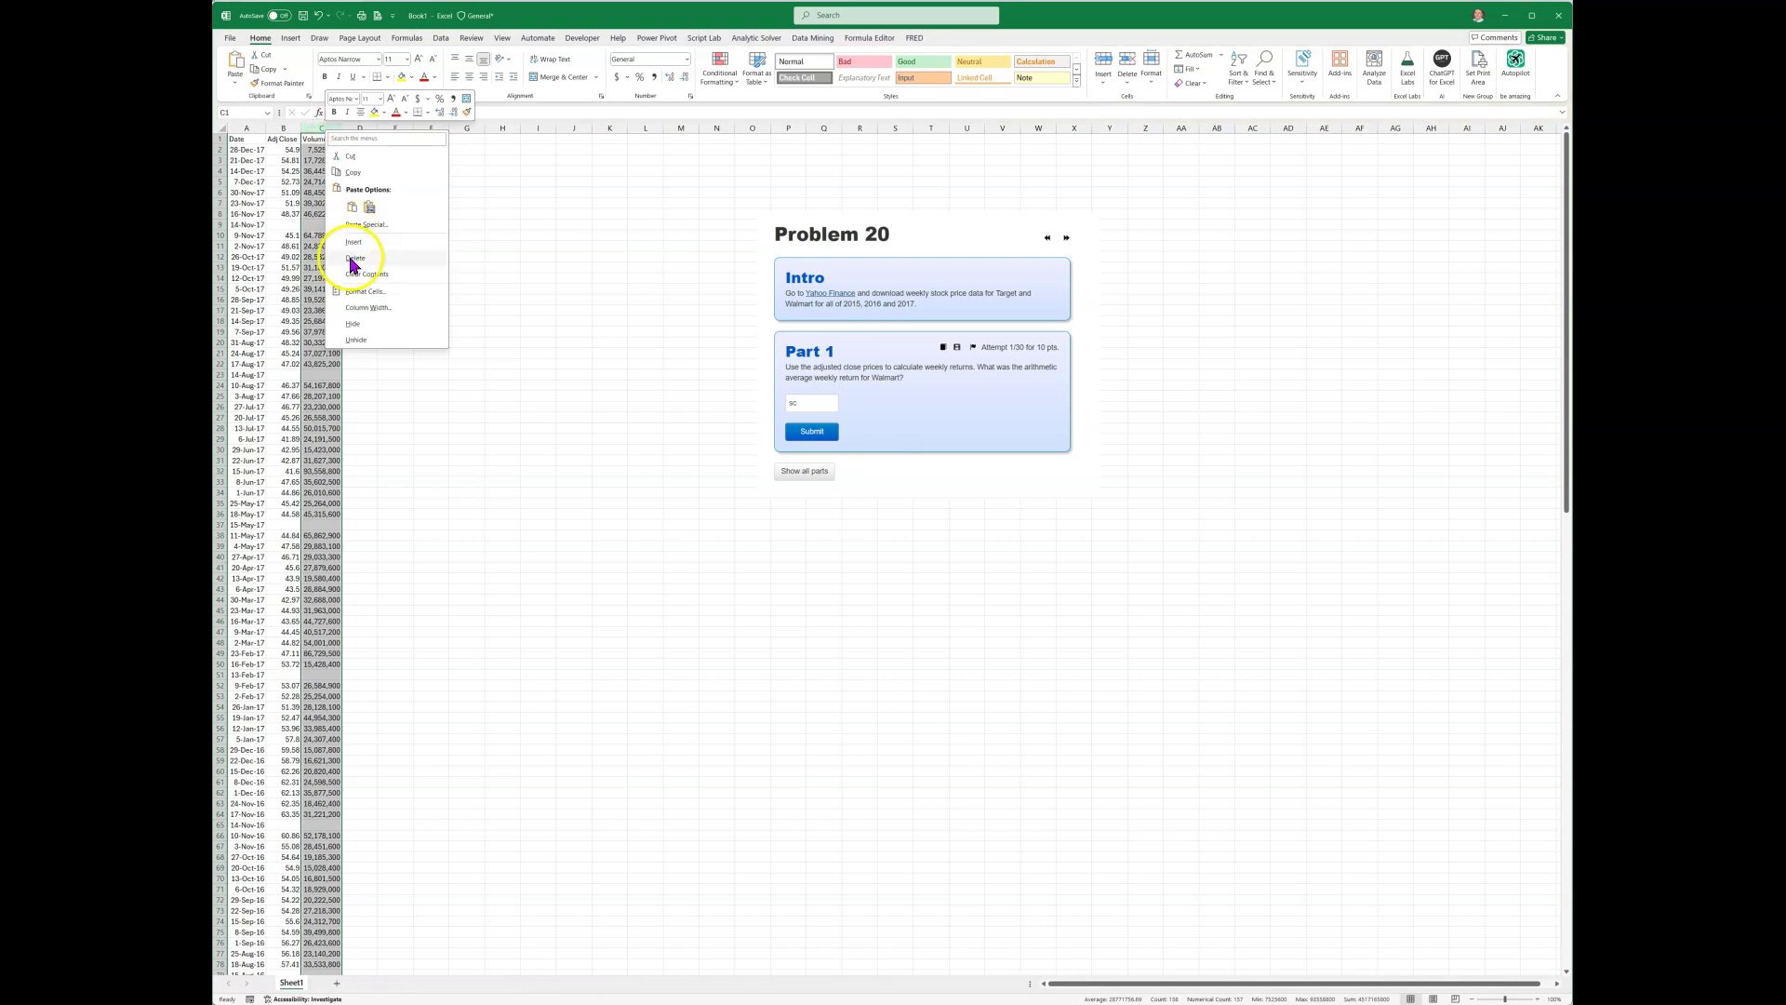
pyautogui.click(355, 258)
pyautogui.click(283, 139)
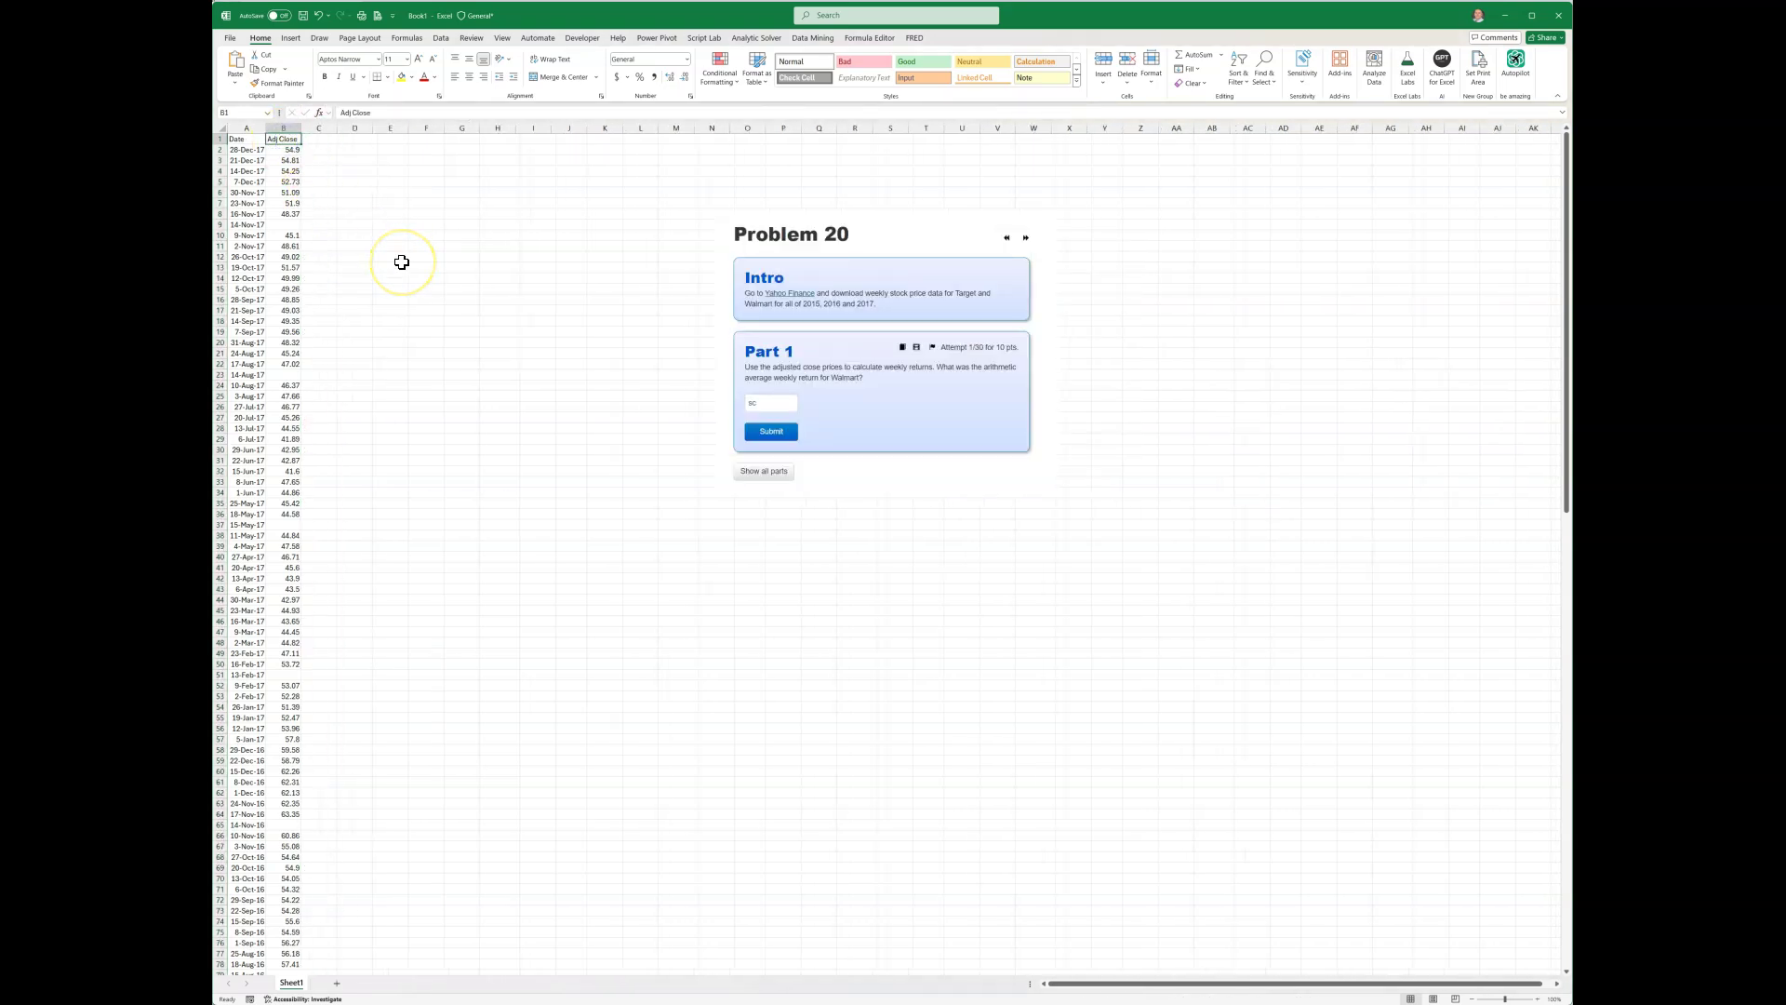
pyautogui.write('TGT')
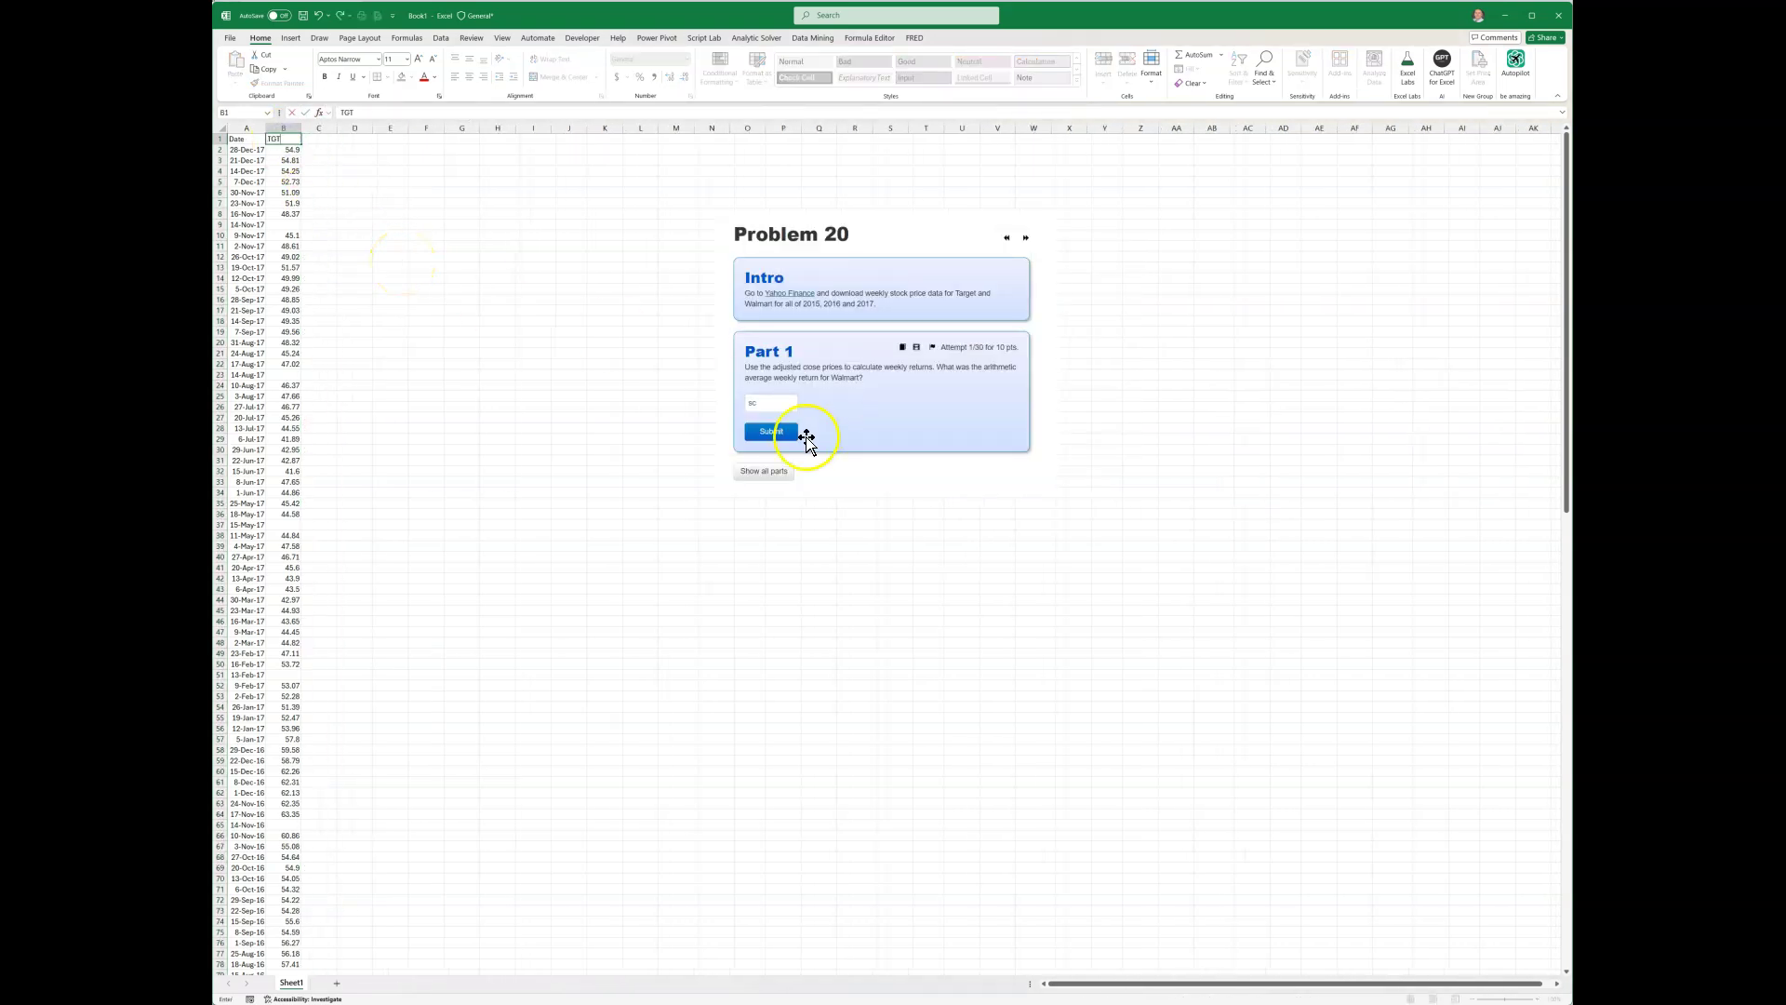
pyautogui.click(398, 405)
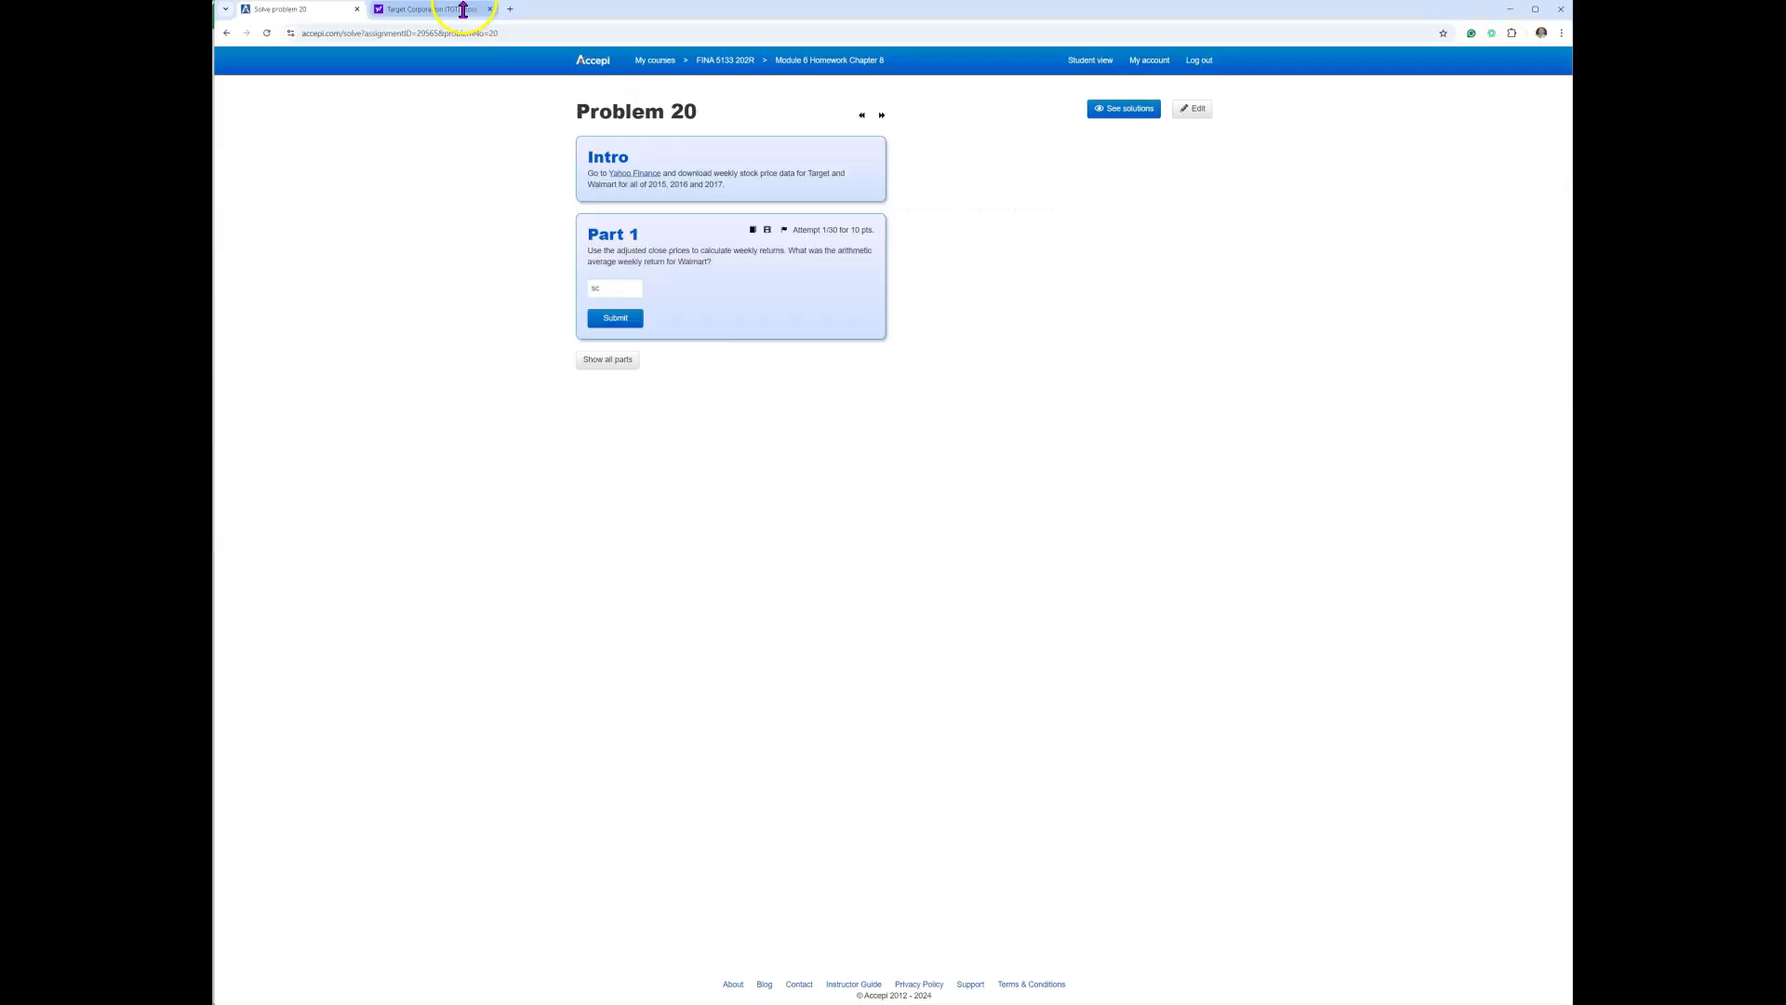
# Search for WMT and open Walmart's historical data page.
pyautogui.click(444, 12)
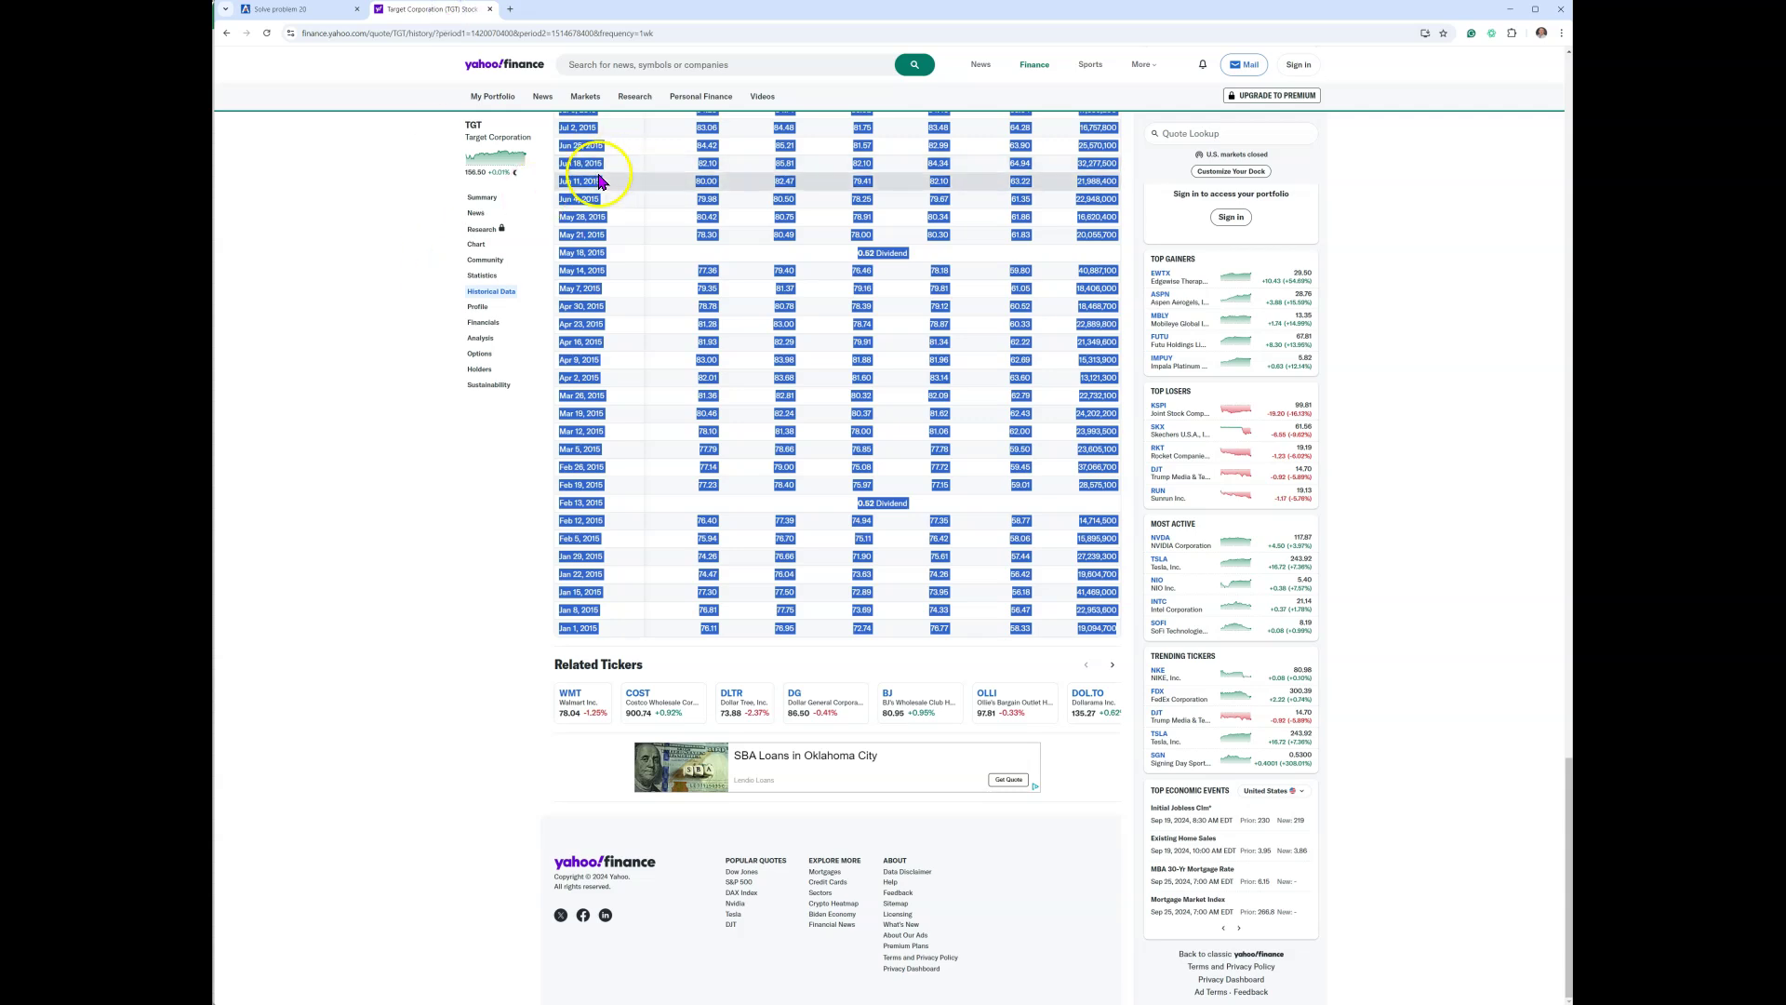
pyautogui.click(614, 65)
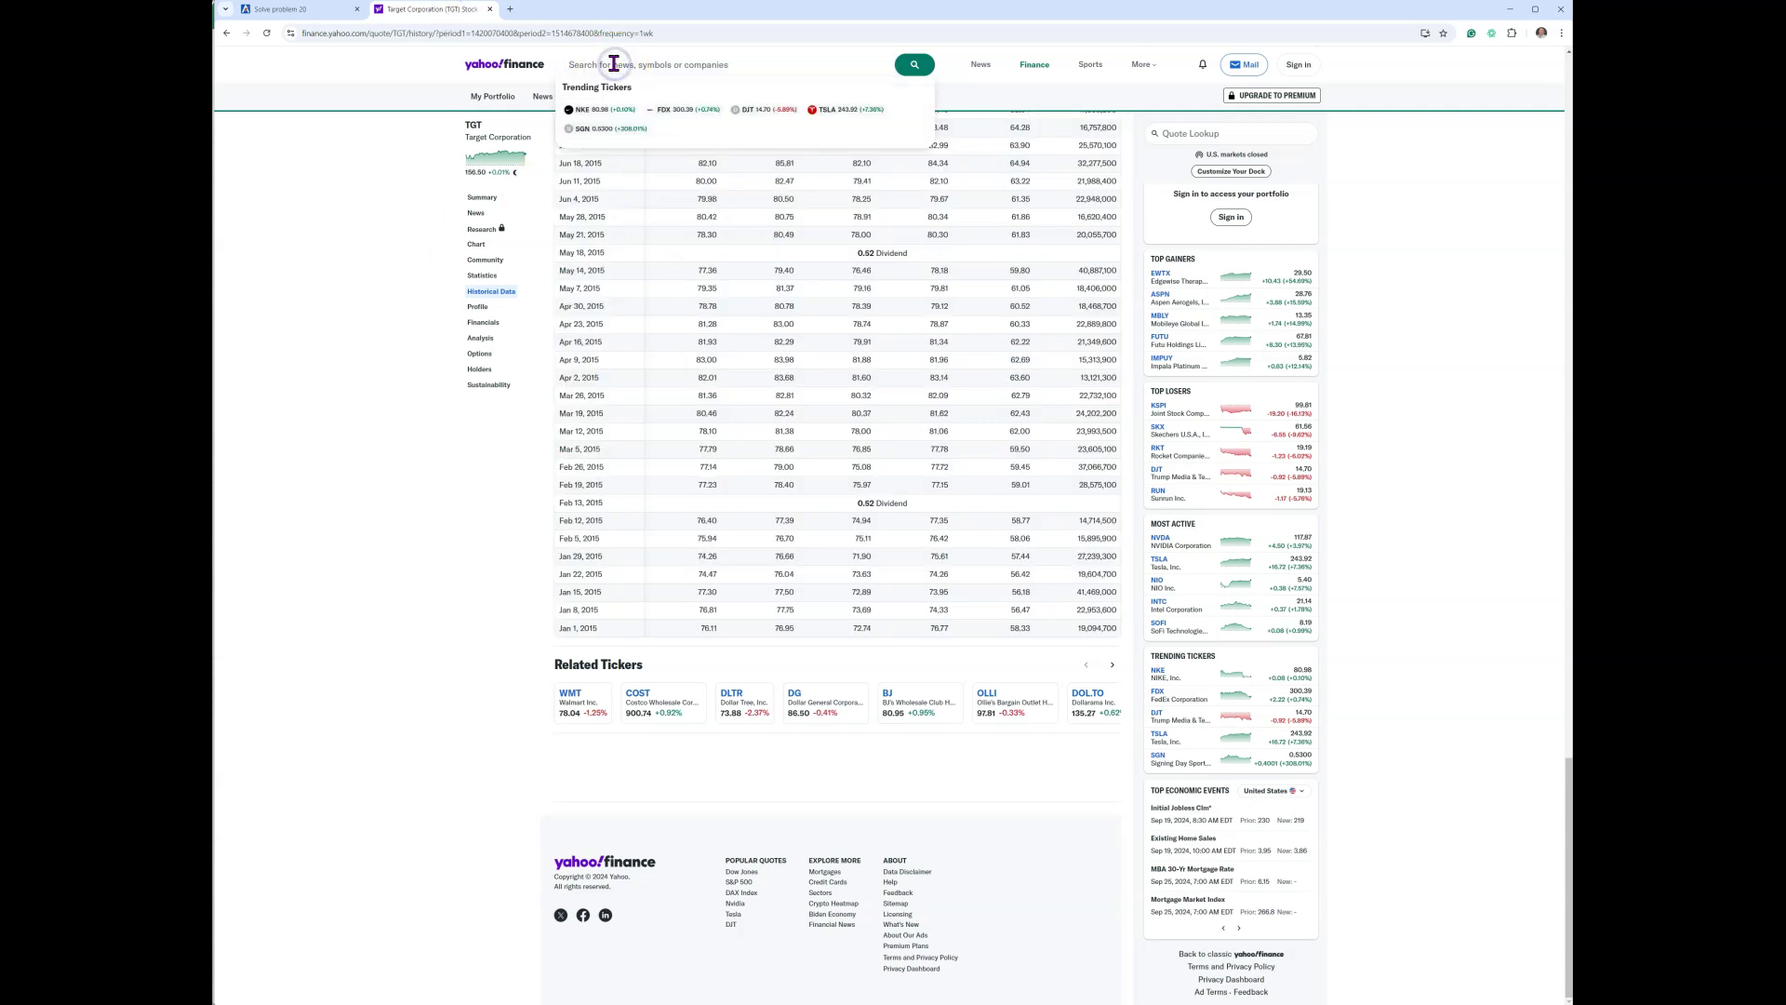
pyautogui.hotkey('ctrl', 'v')
pyautogui.press('Return')
pyautogui.click(601, 69)
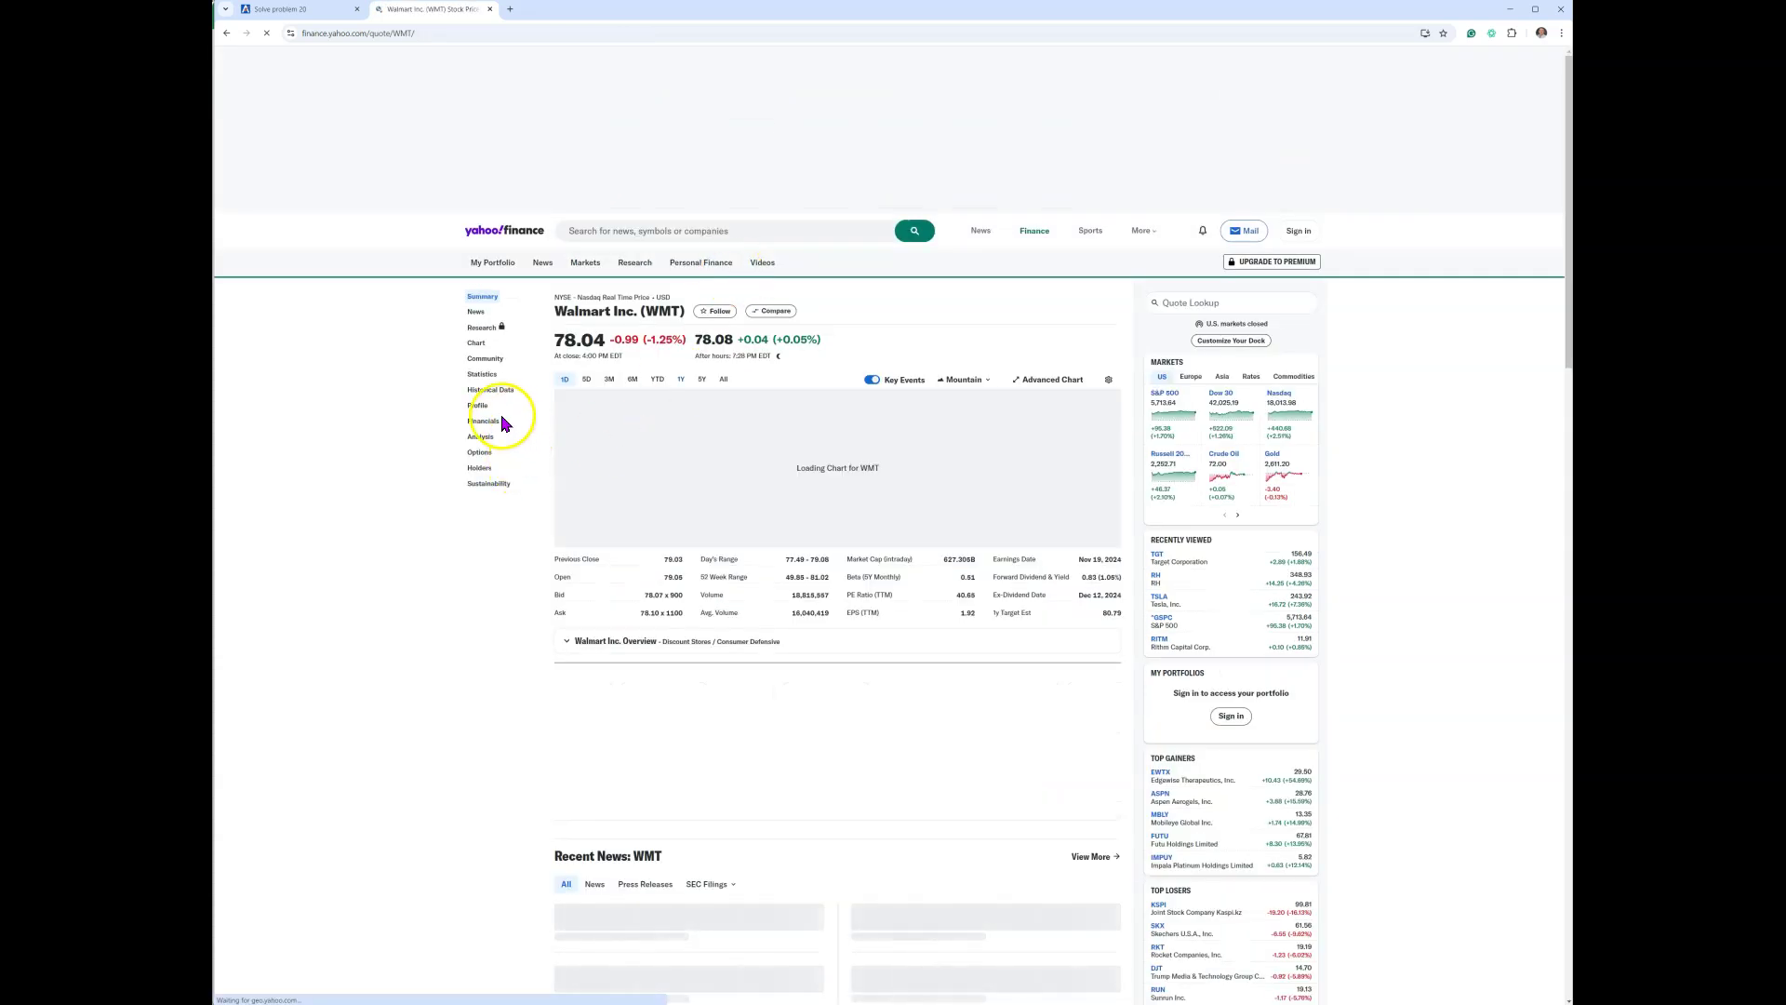
pyautogui.click(493, 391)
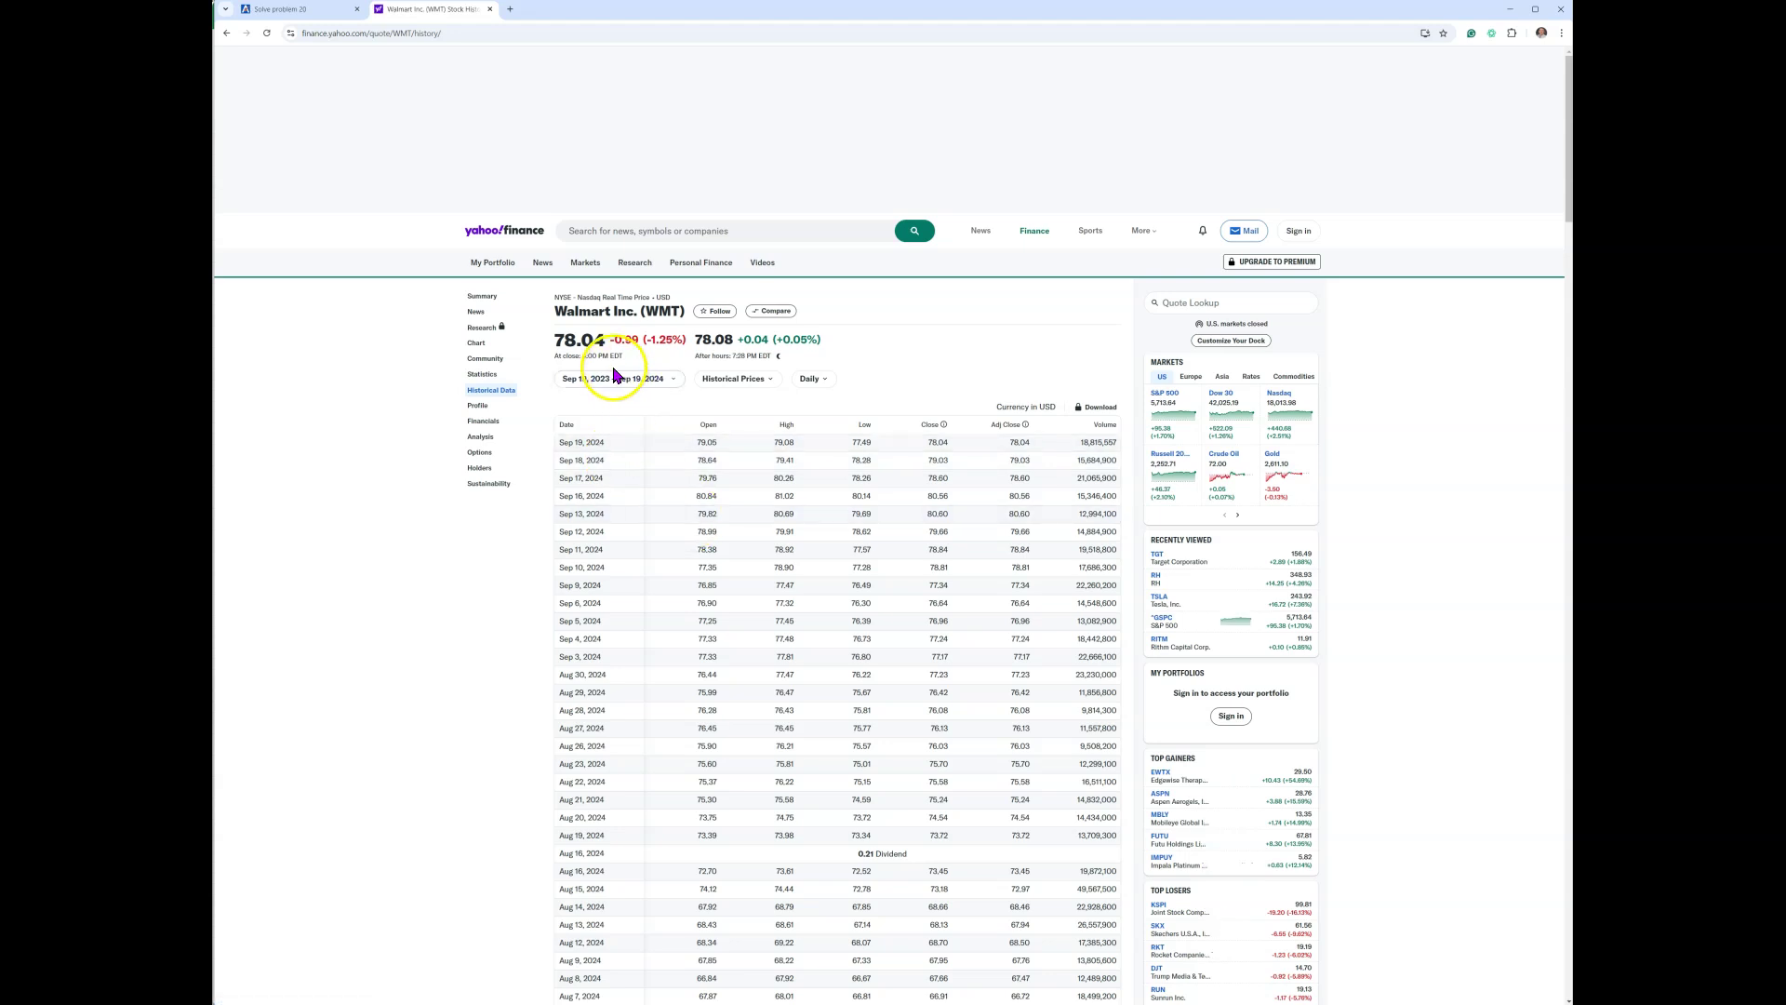
# Set Walmart's date range to Jan 01, 2015 – Dec 31, 2017 and apply it.
pyautogui.click(603, 375)
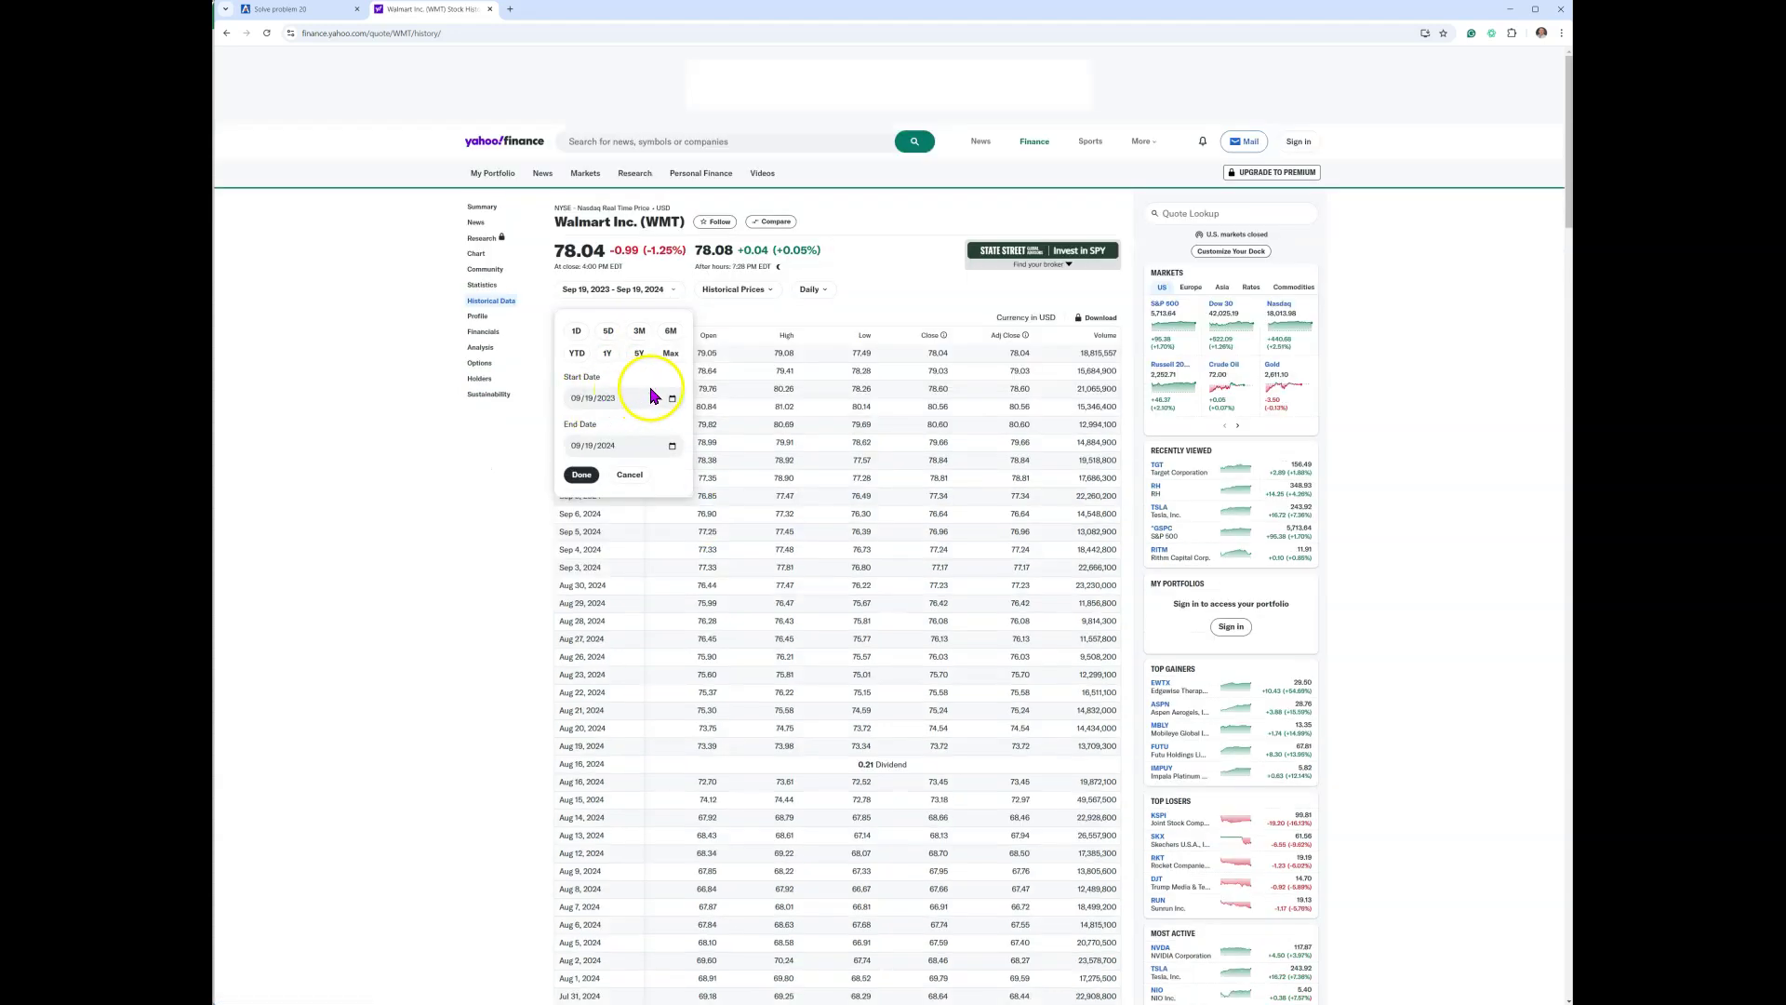
pyautogui.click(626, 398)
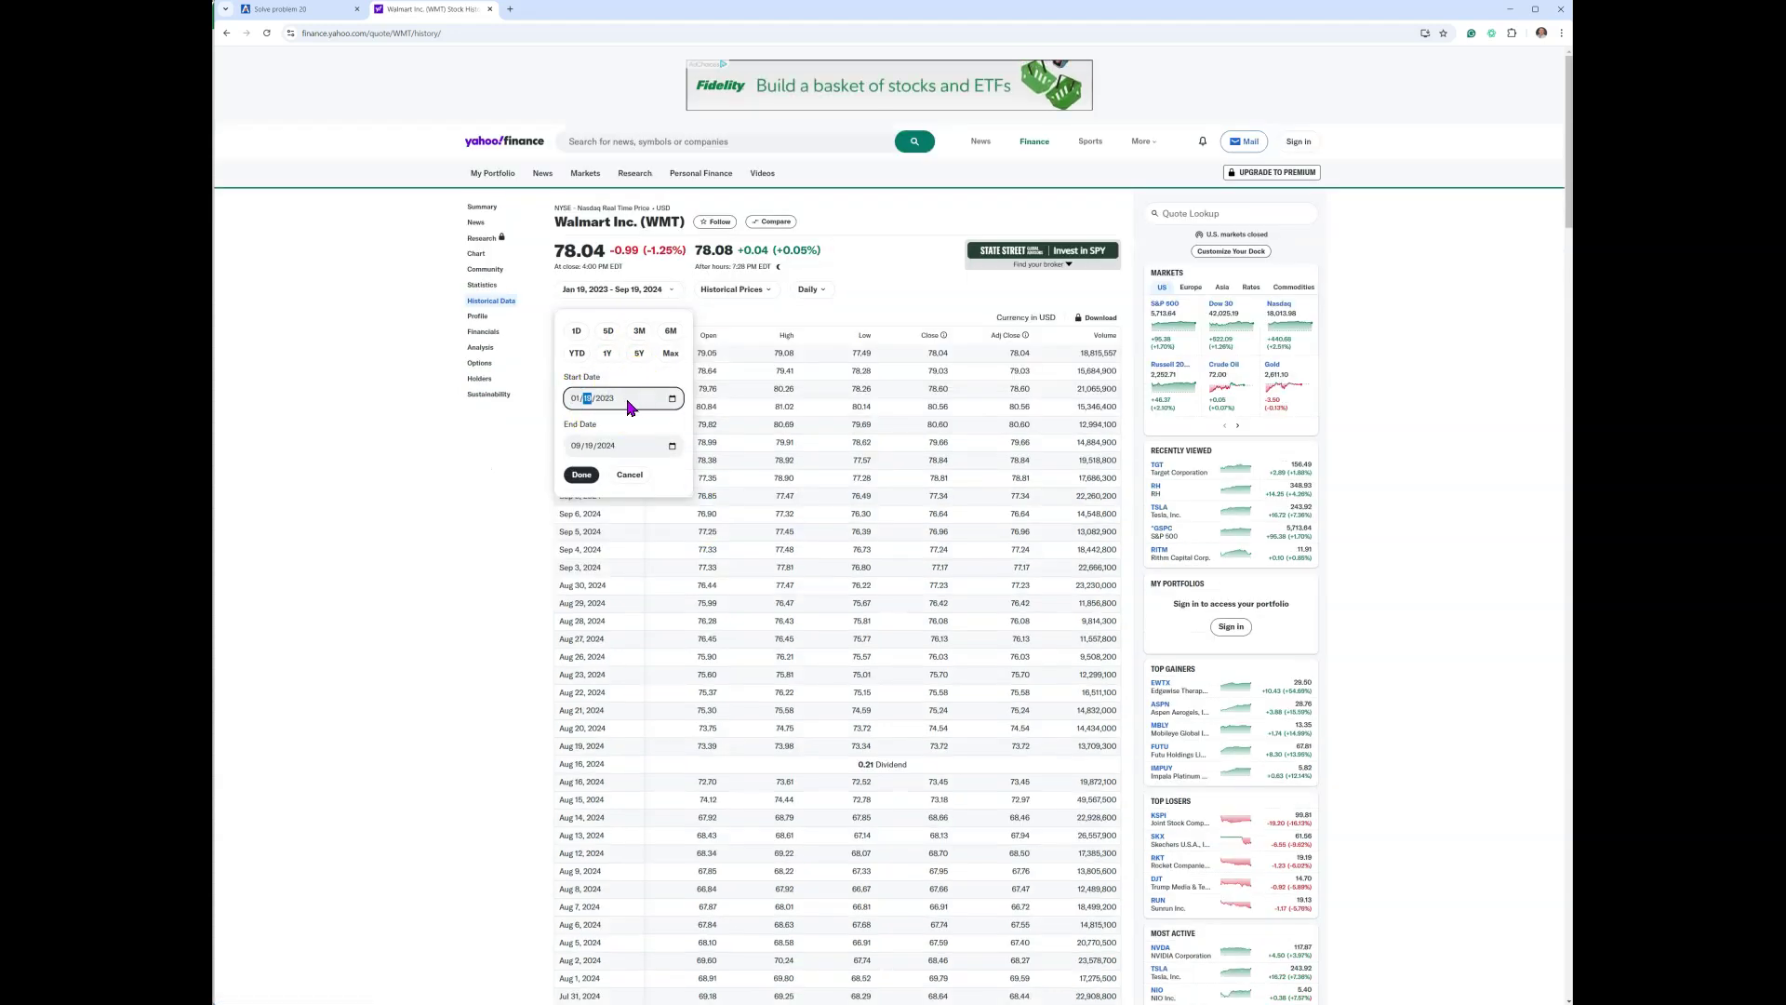
pyautogui.write('2015')
pyautogui.click(603, 445)
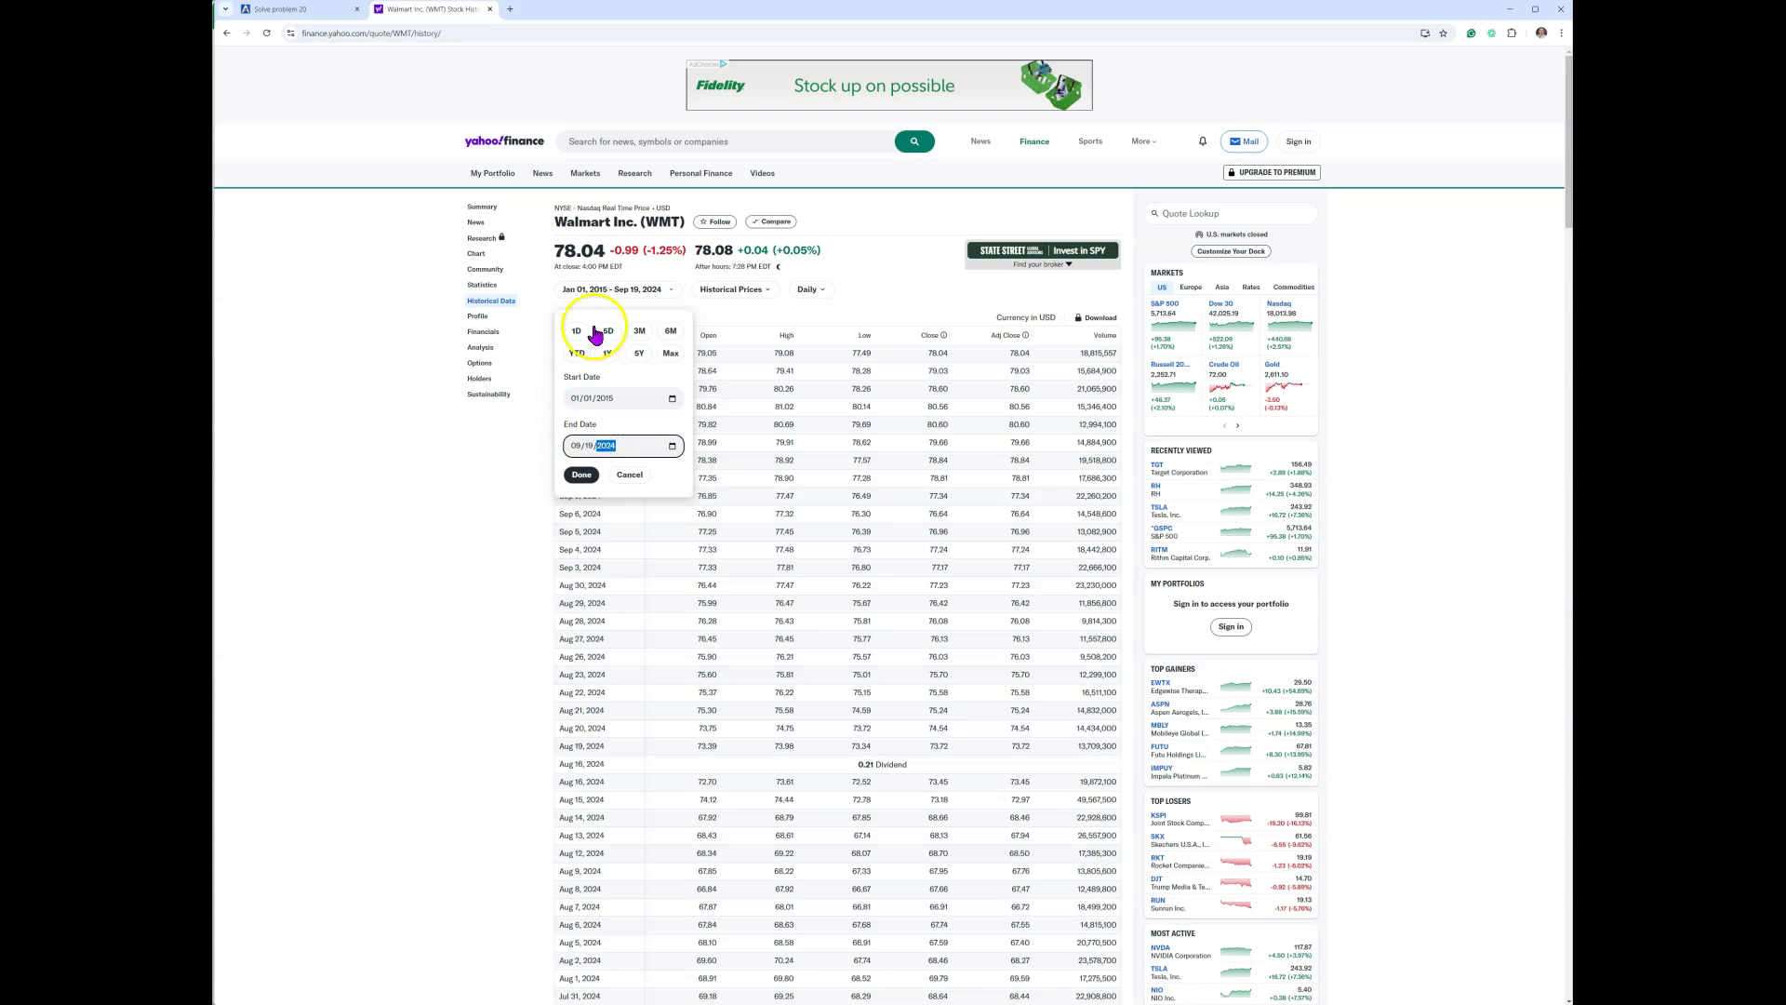
pyautogui.click(575, 447)
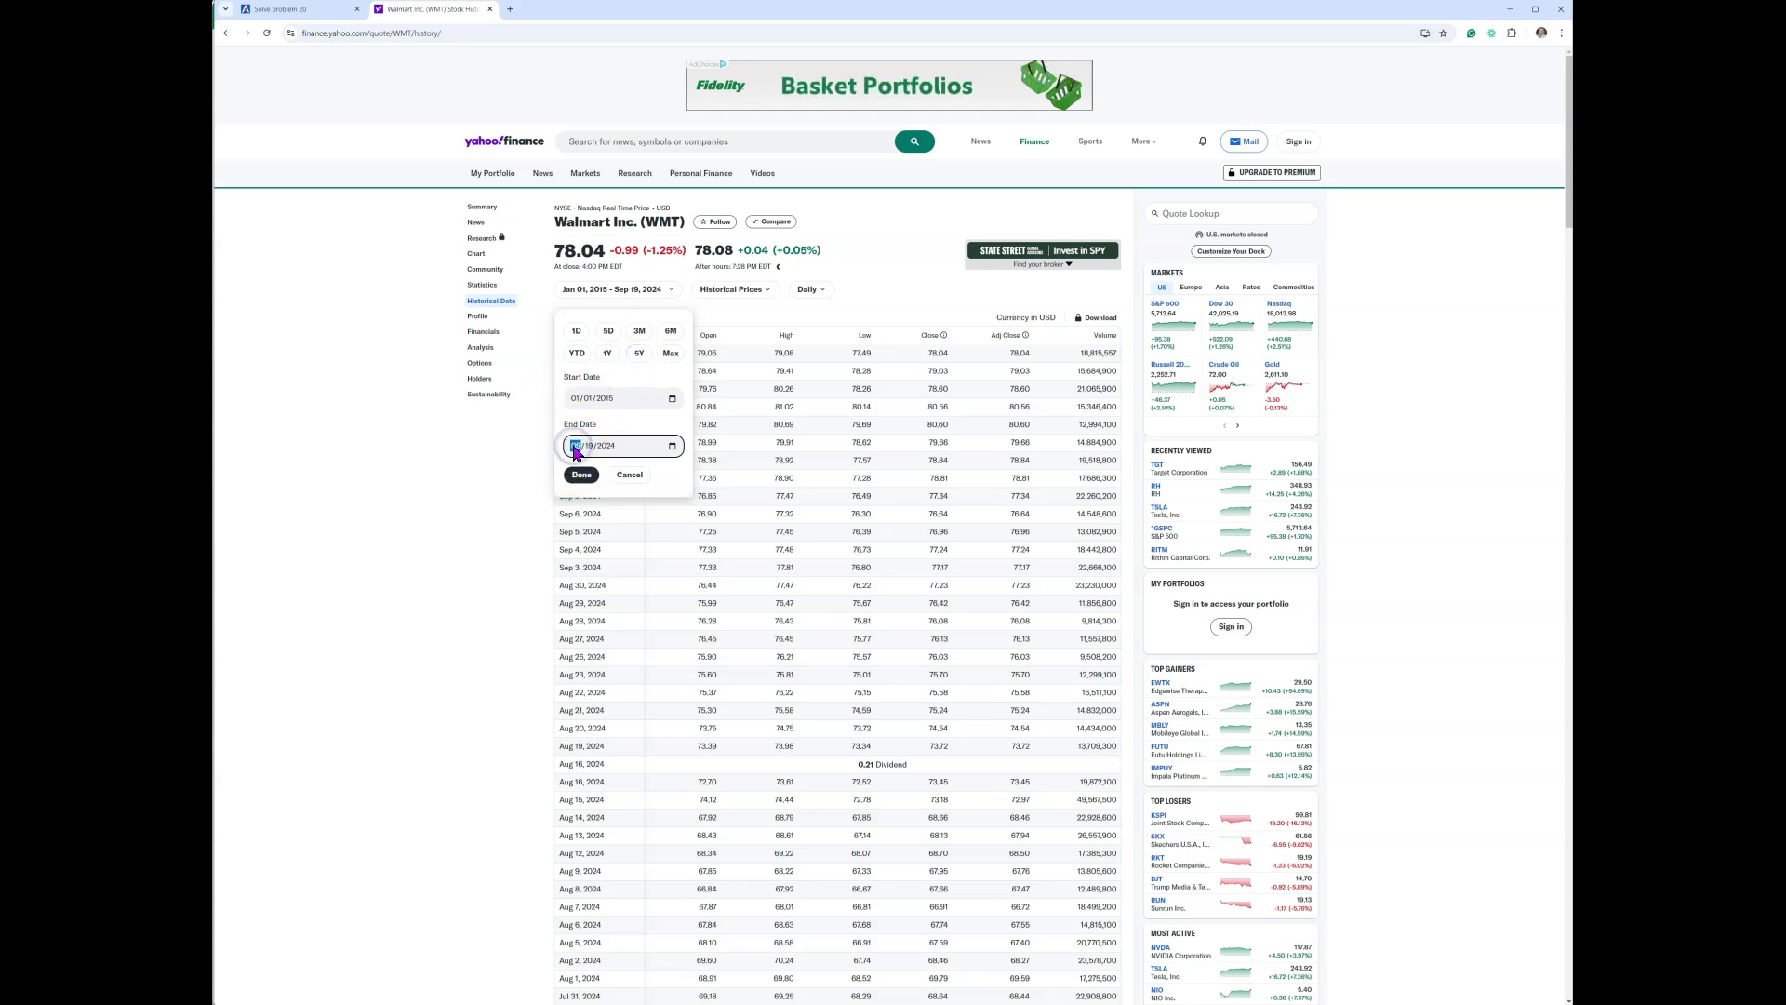
pyautogui.write('333333')
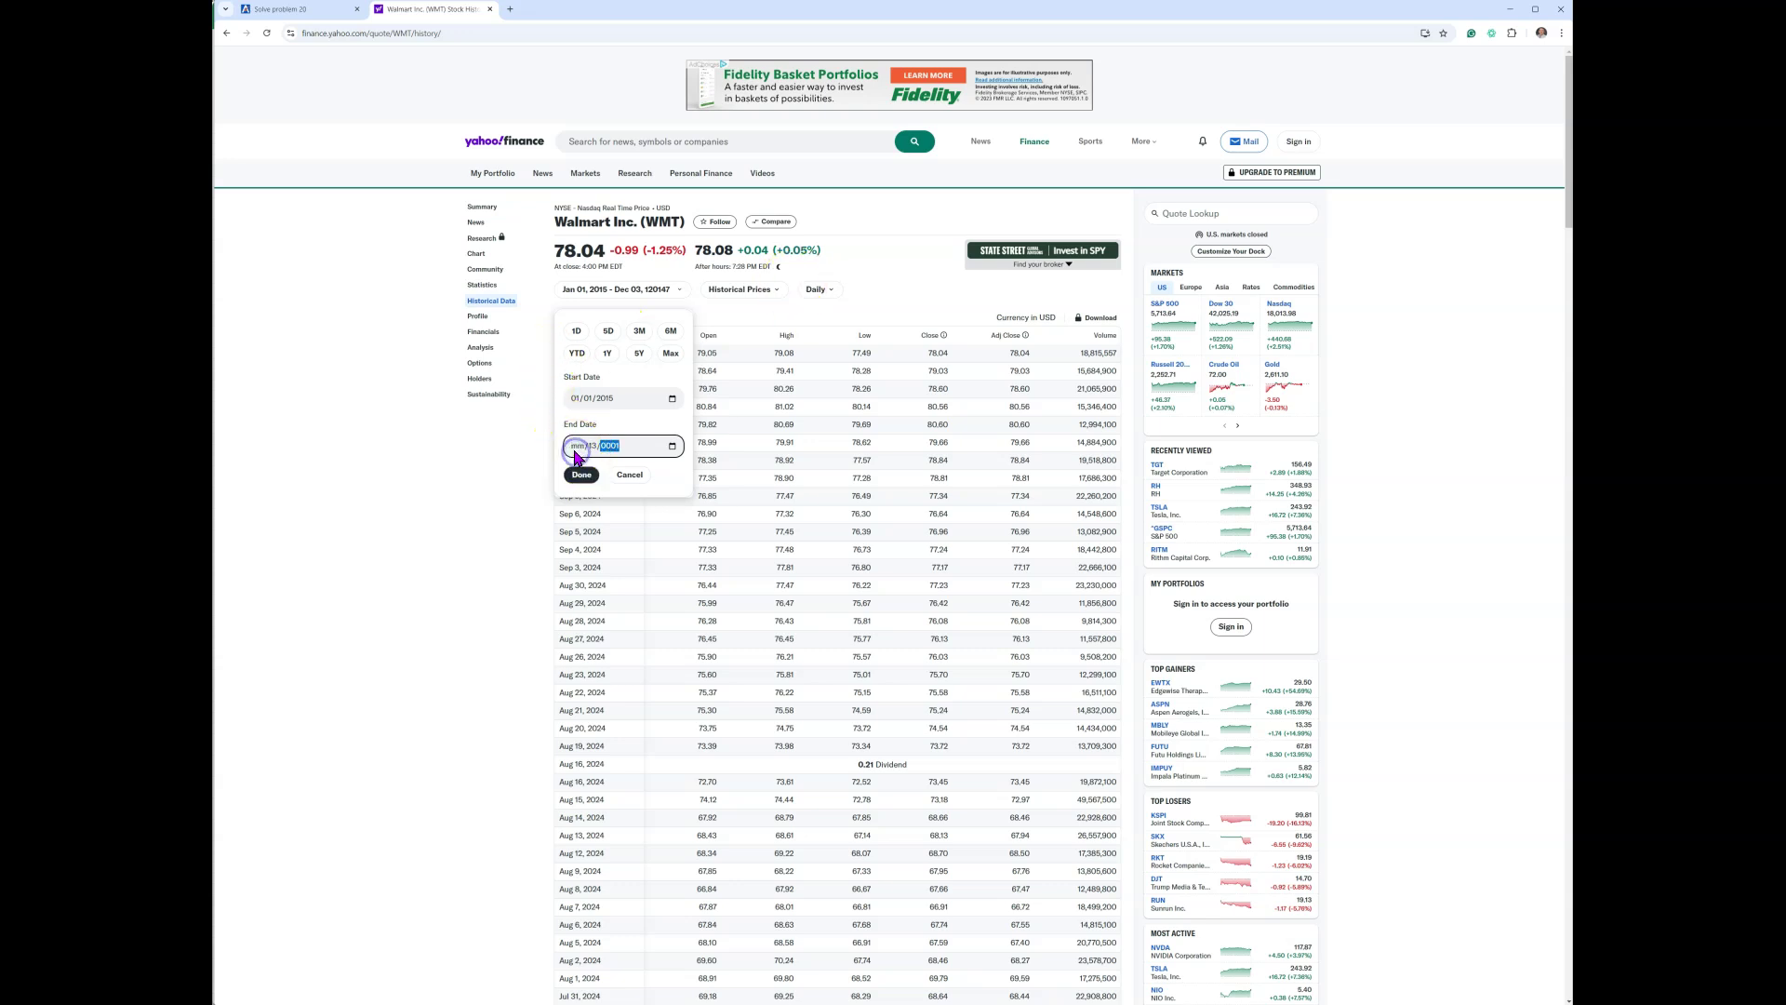
pyautogui.write('1/201')
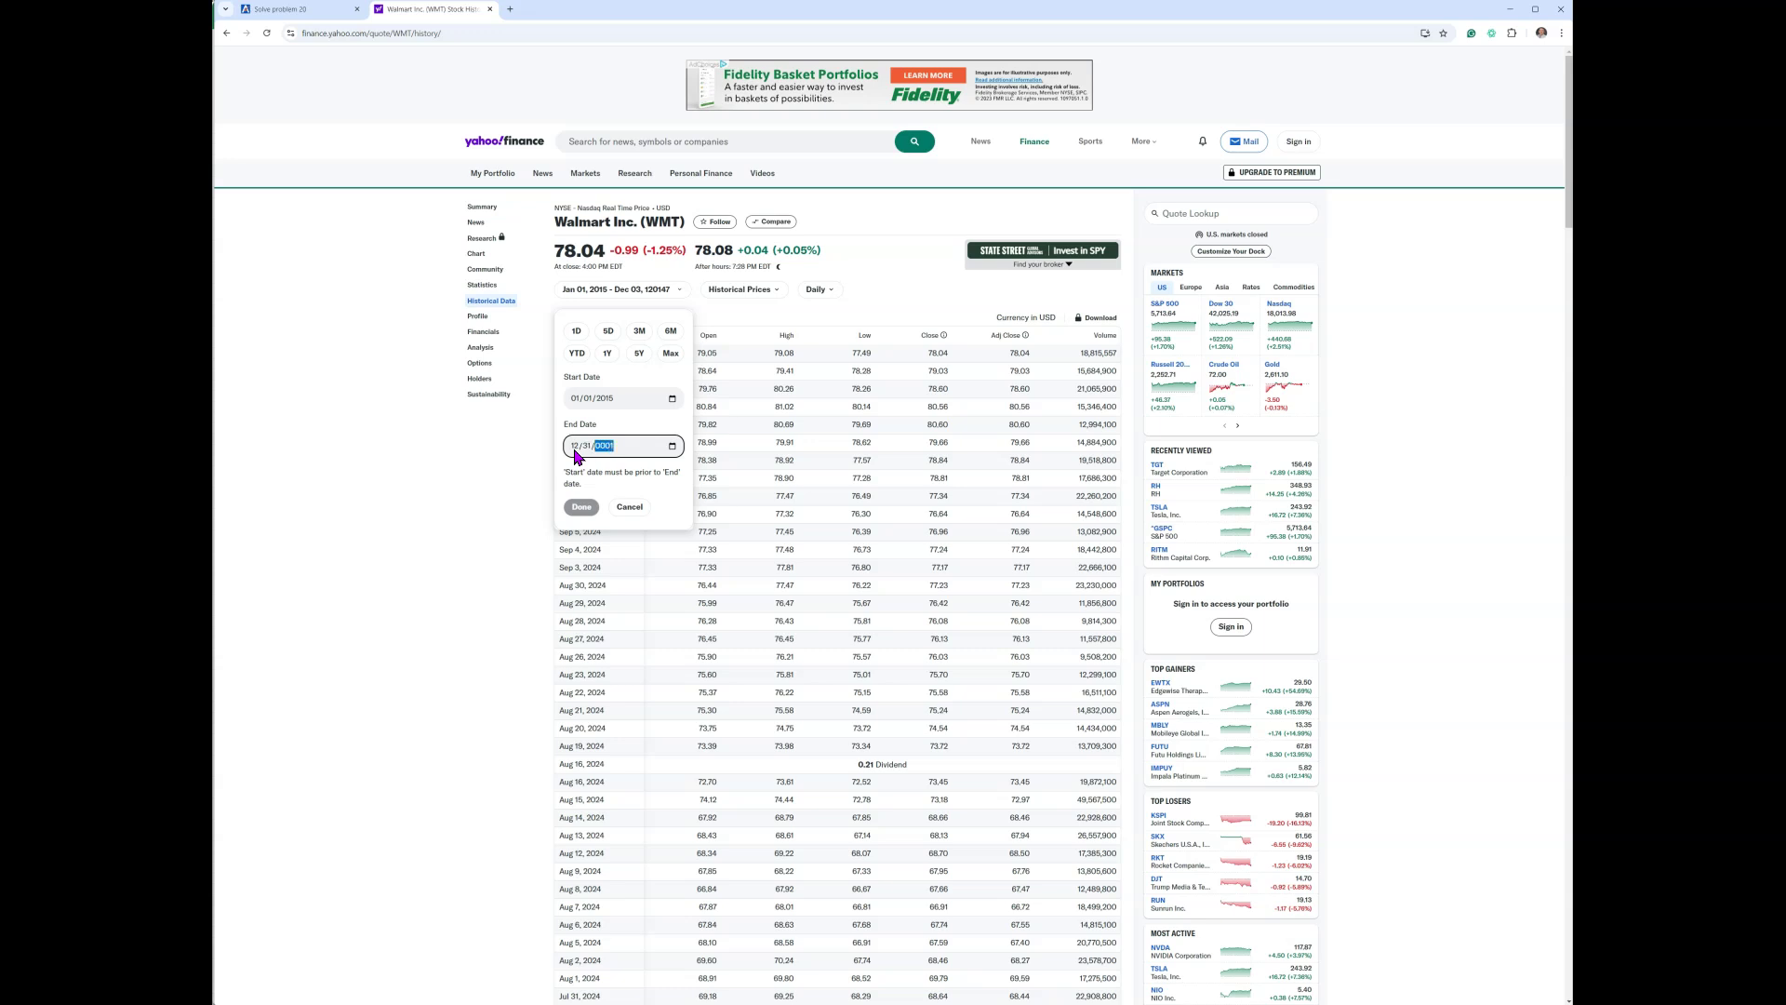
pyautogui.write('7')
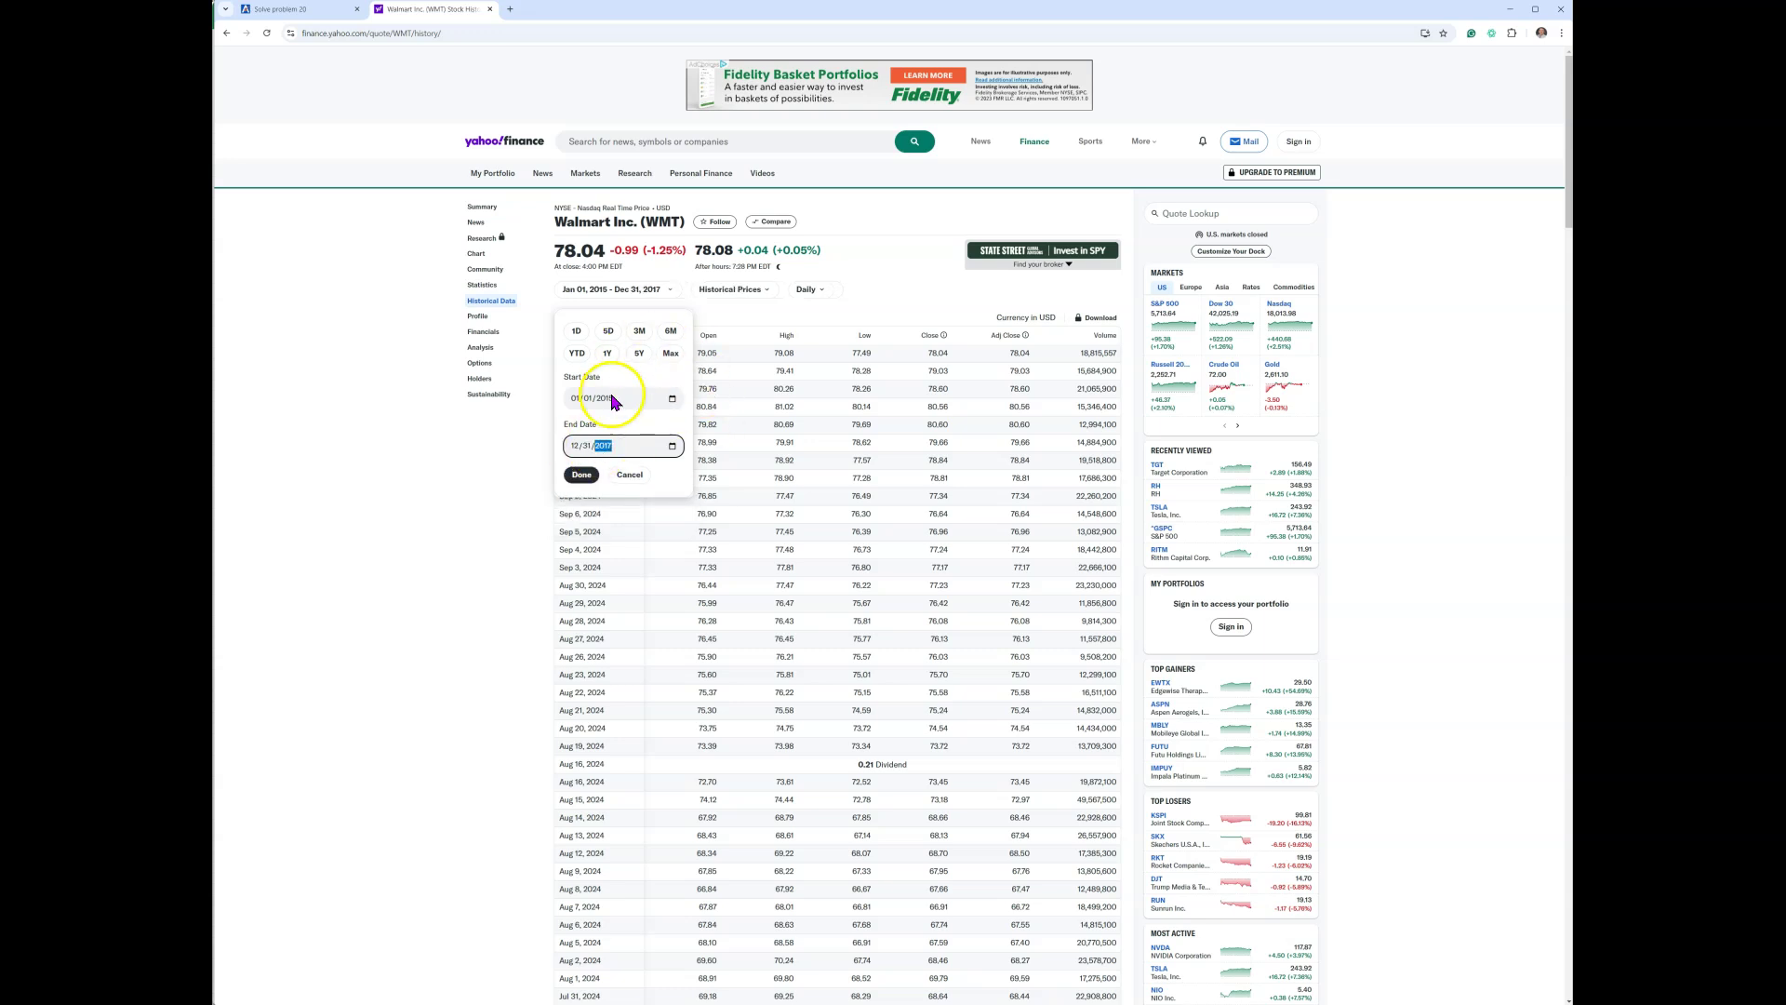
pyautogui.click(577, 475)
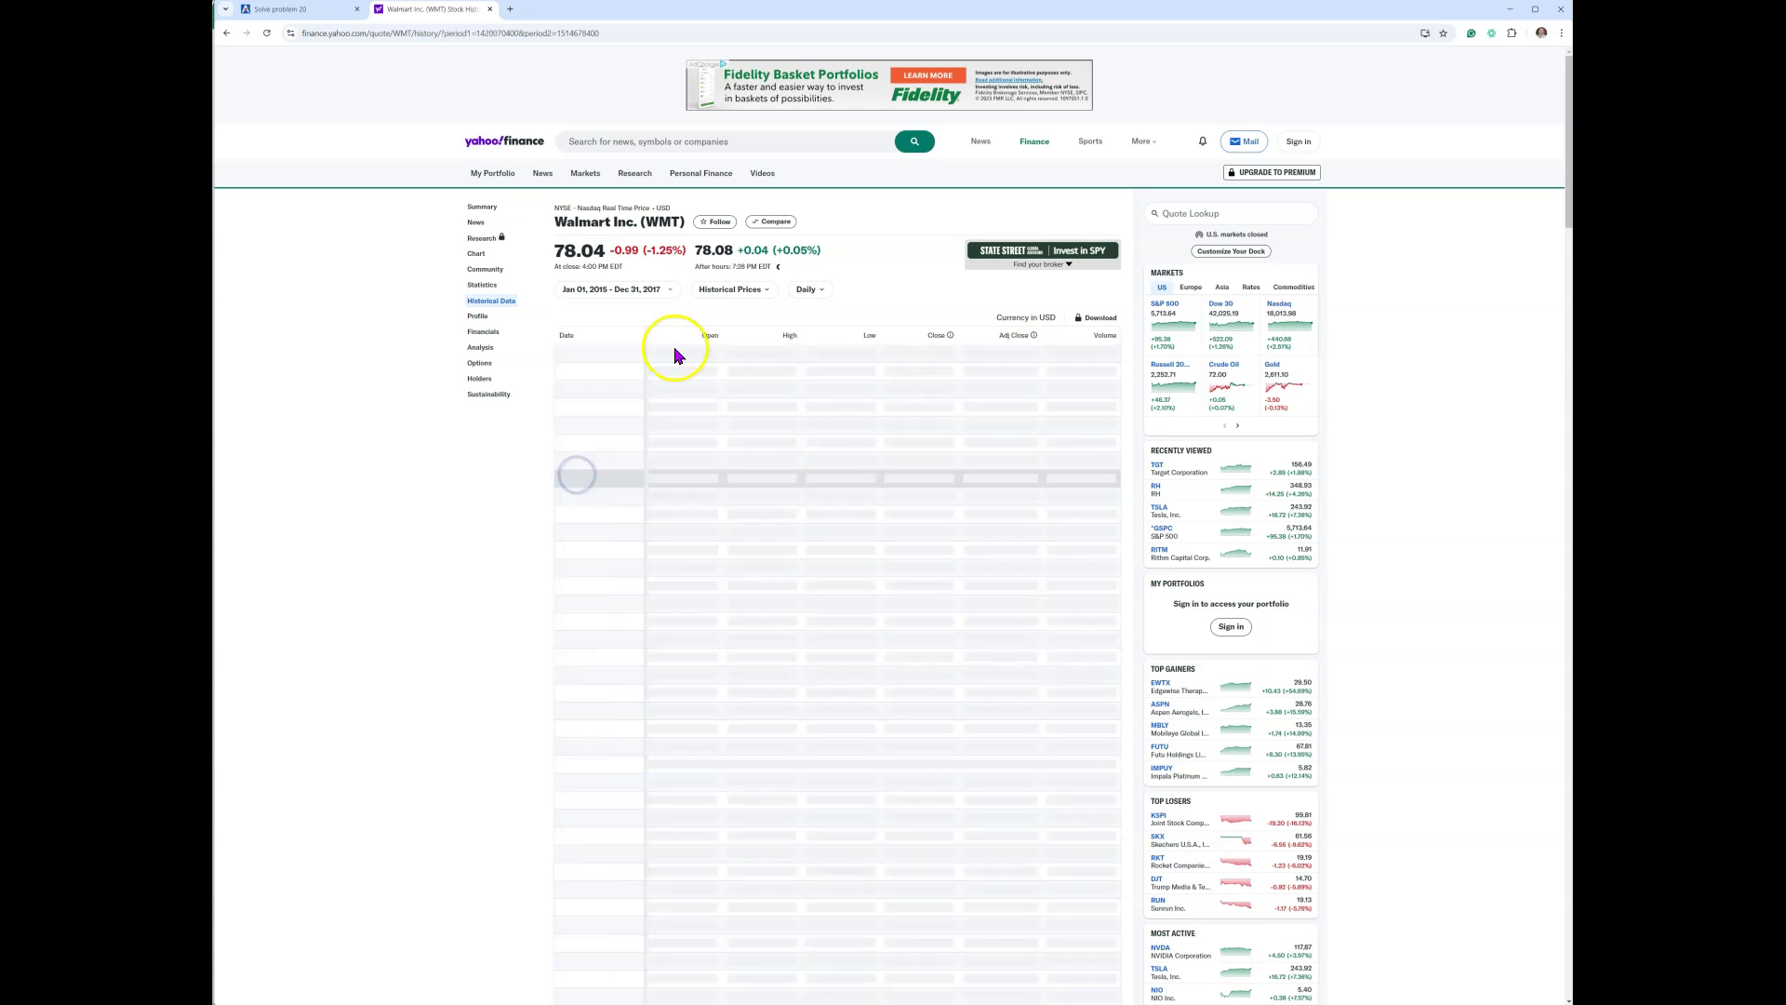
# Switch Walmart's prices to Weekly frequency and copy the whole price table.
pyautogui.click(807, 290)
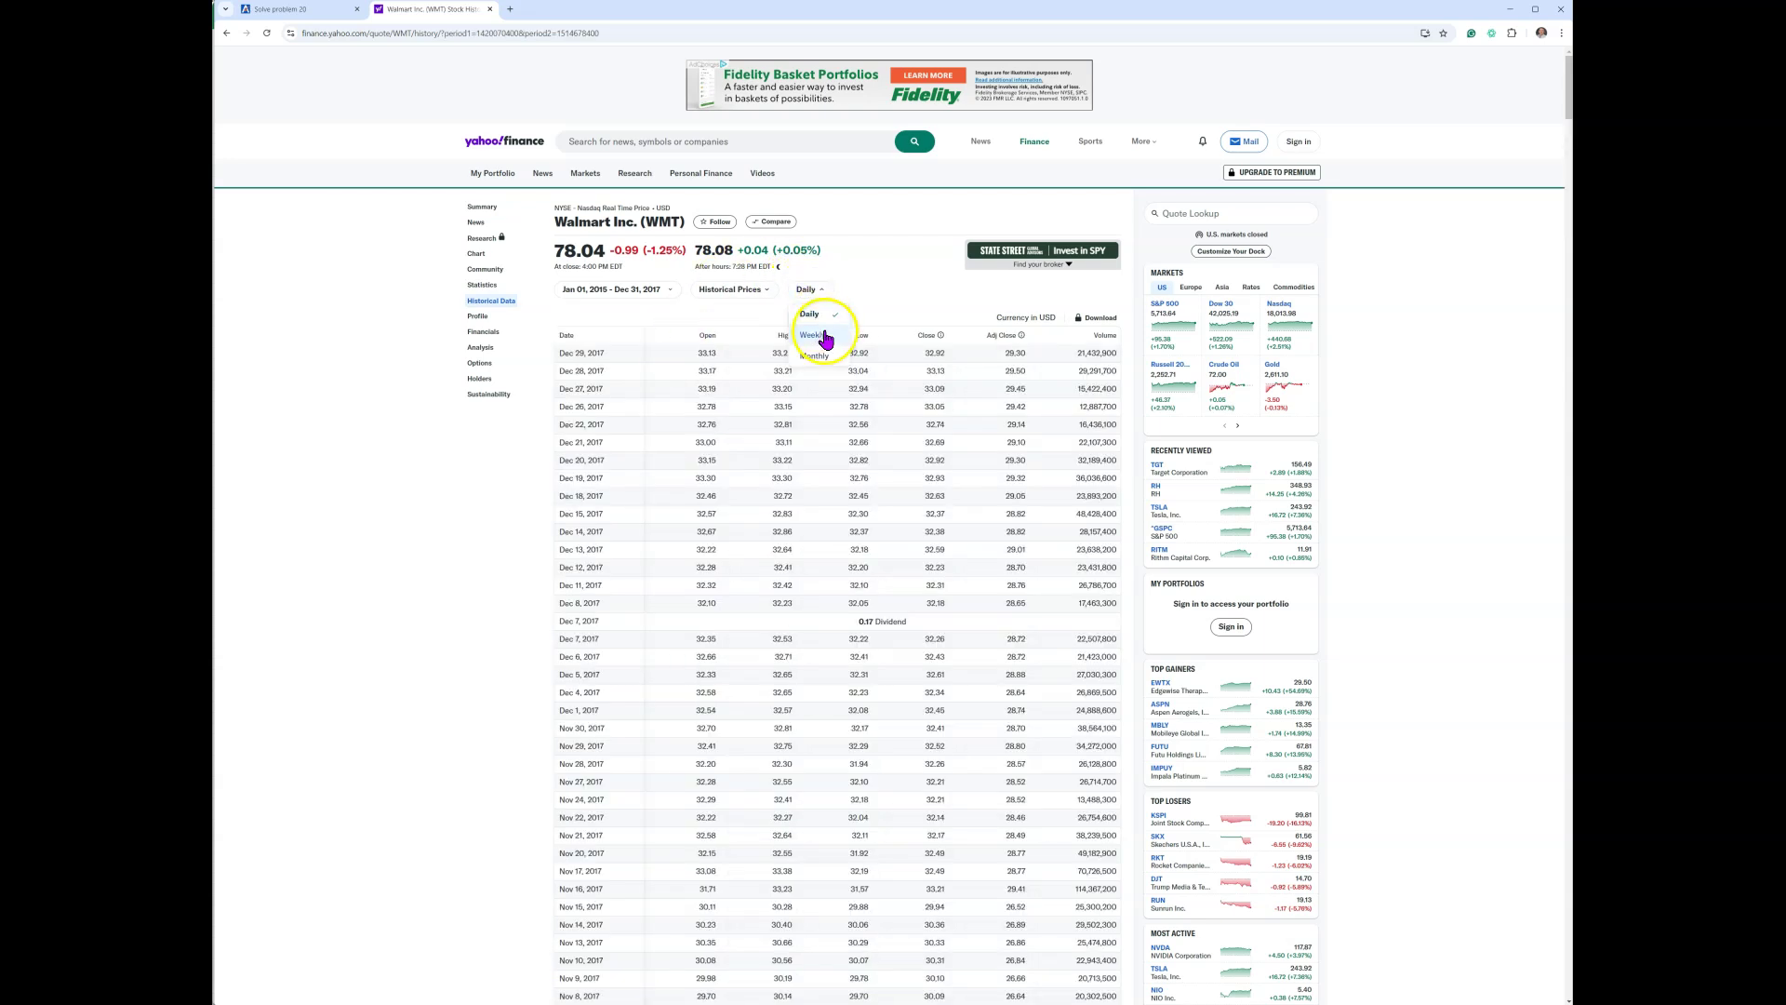
pyautogui.click(813, 335)
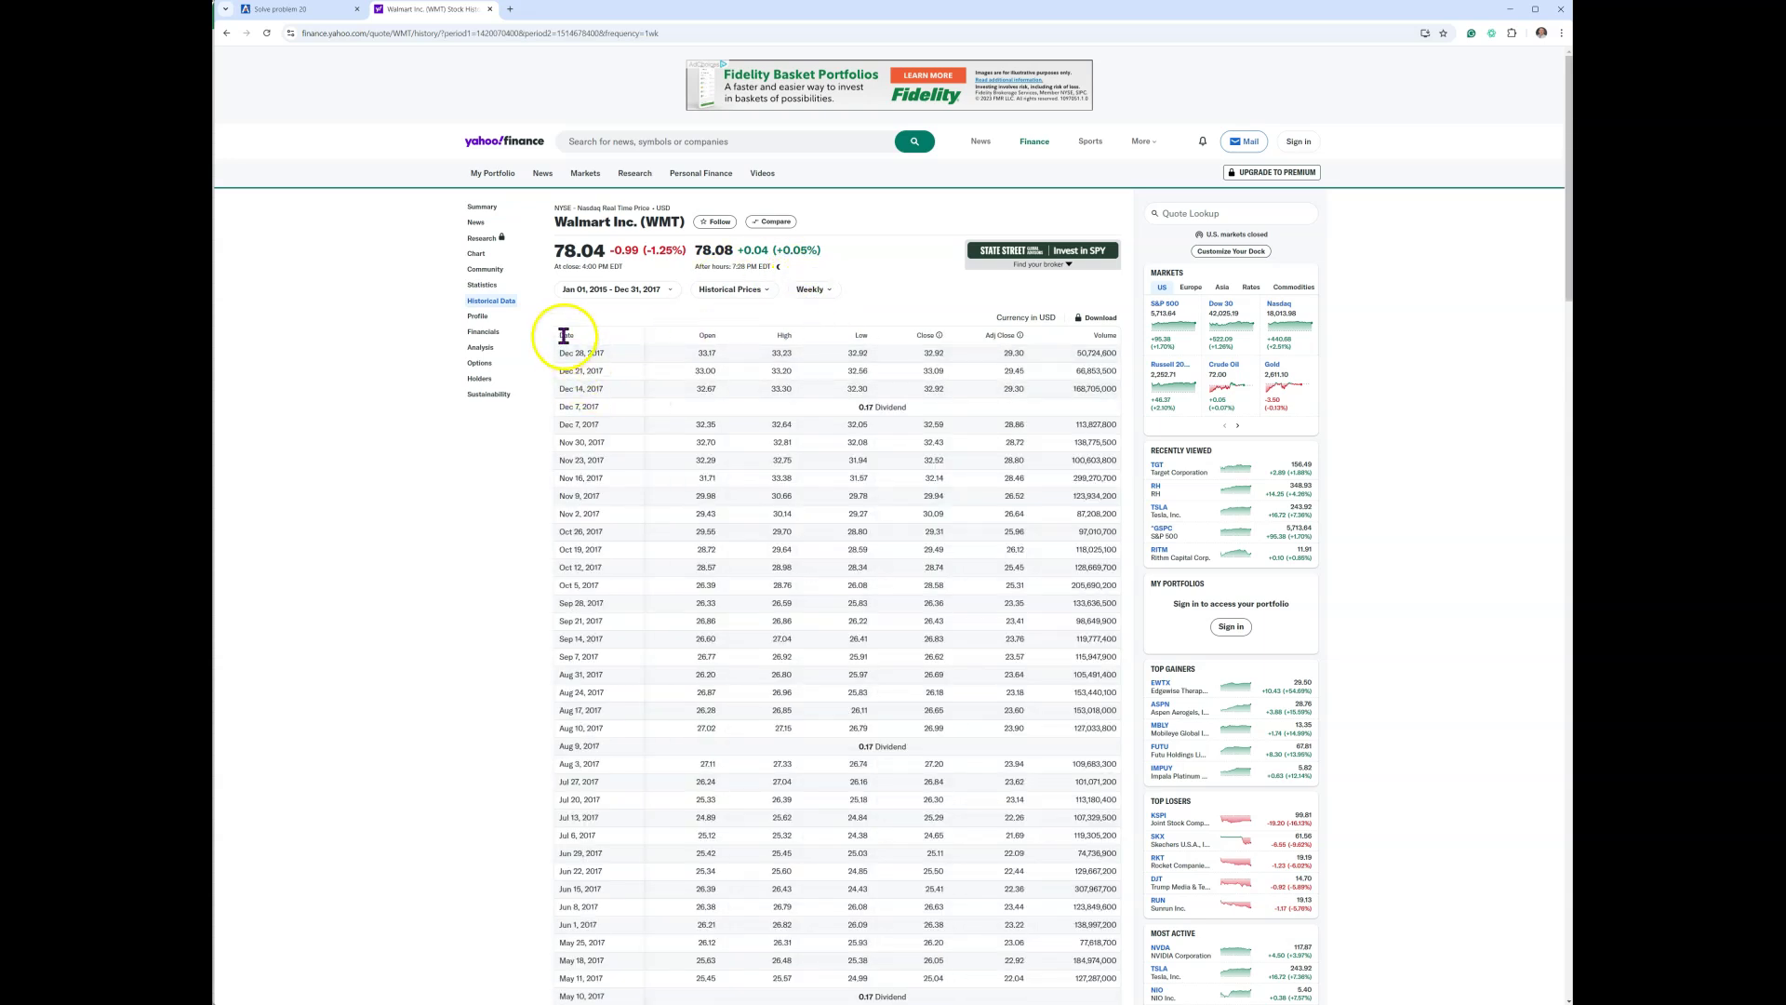
pyautogui.moveTo(564, 336); pyautogui.dragTo(1116, 633)
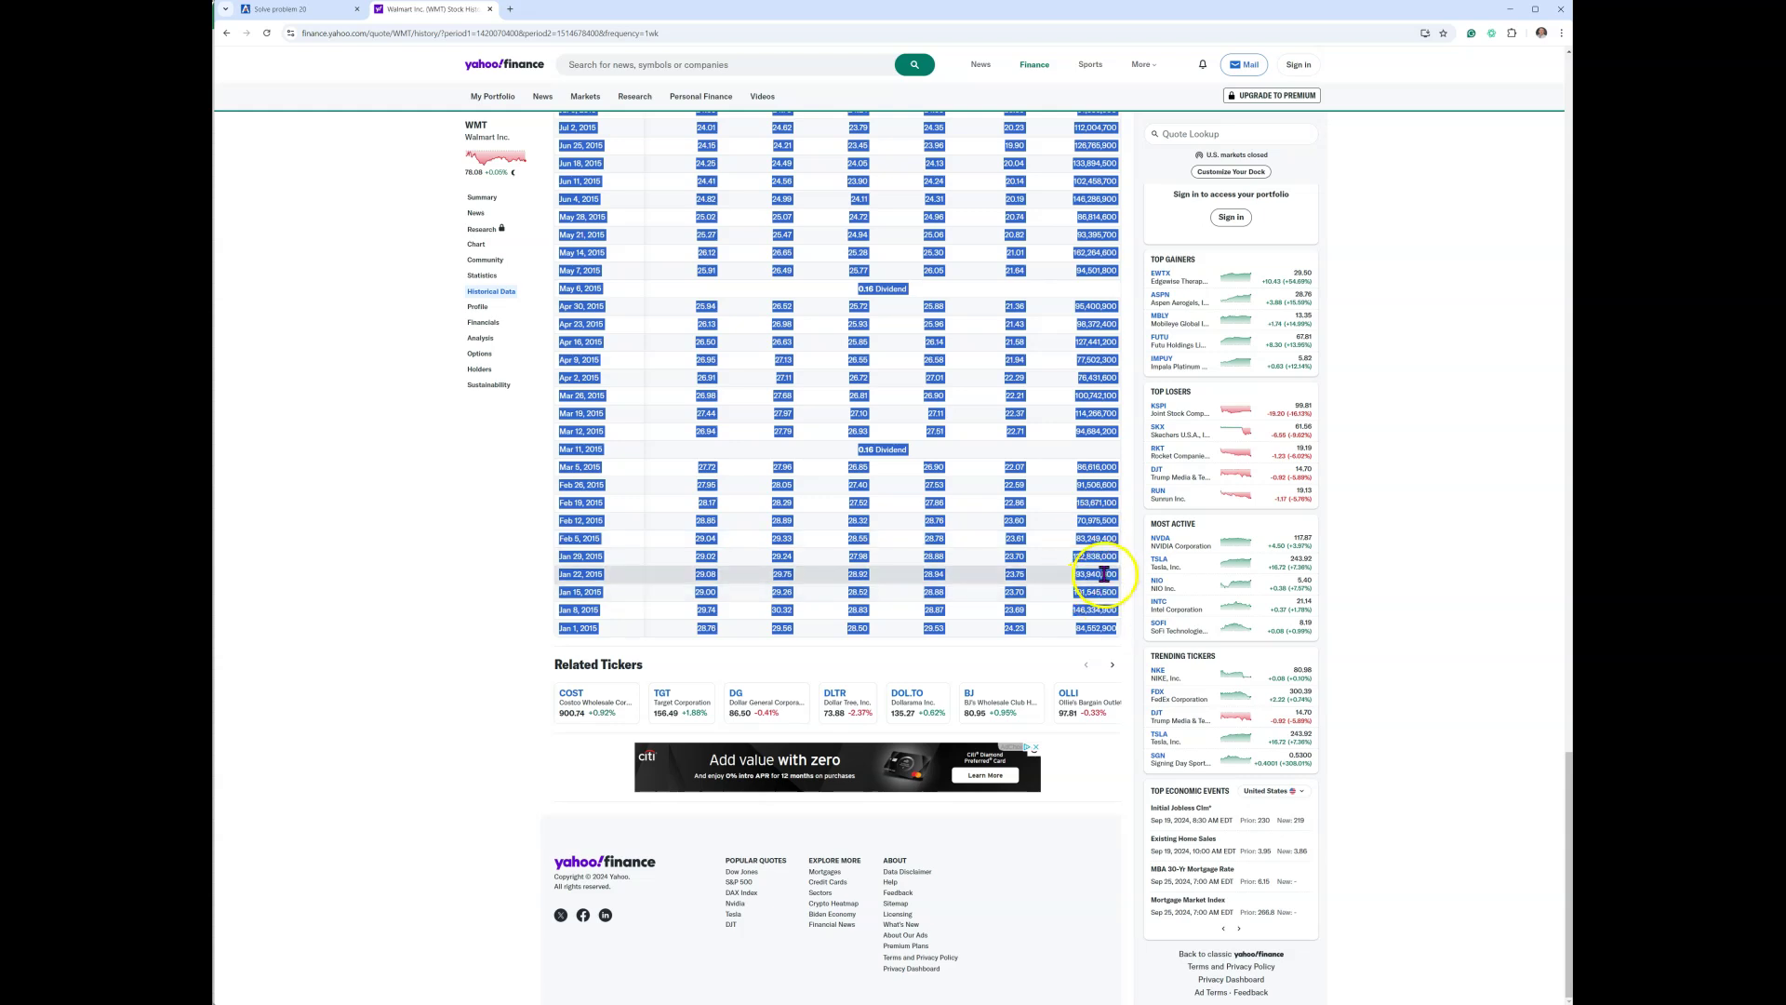
pyautogui.rightClick(1105, 574)
pyautogui.click(1125, 596)
# Paste Walmart's weekly table into C1 of the Excel sheet as Text.
pyautogui.hotkey('alt', 'Tab')
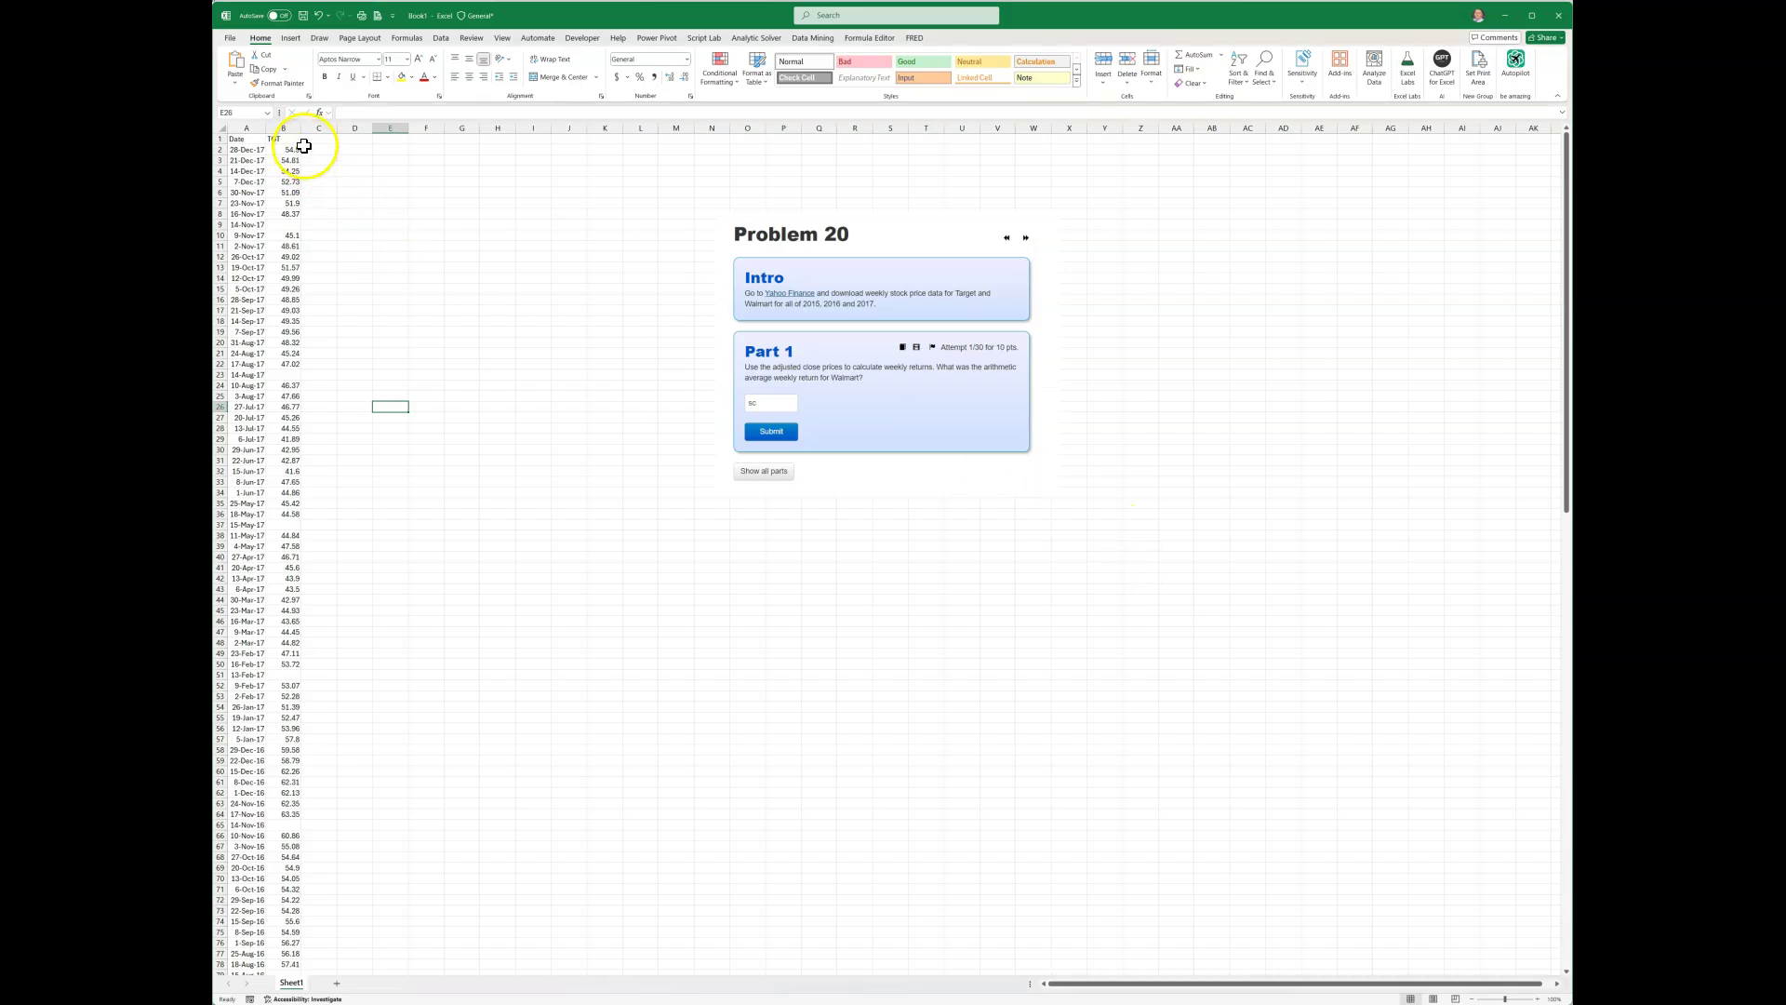
pyautogui.click(319, 140)
pyautogui.rightClick(319, 141)
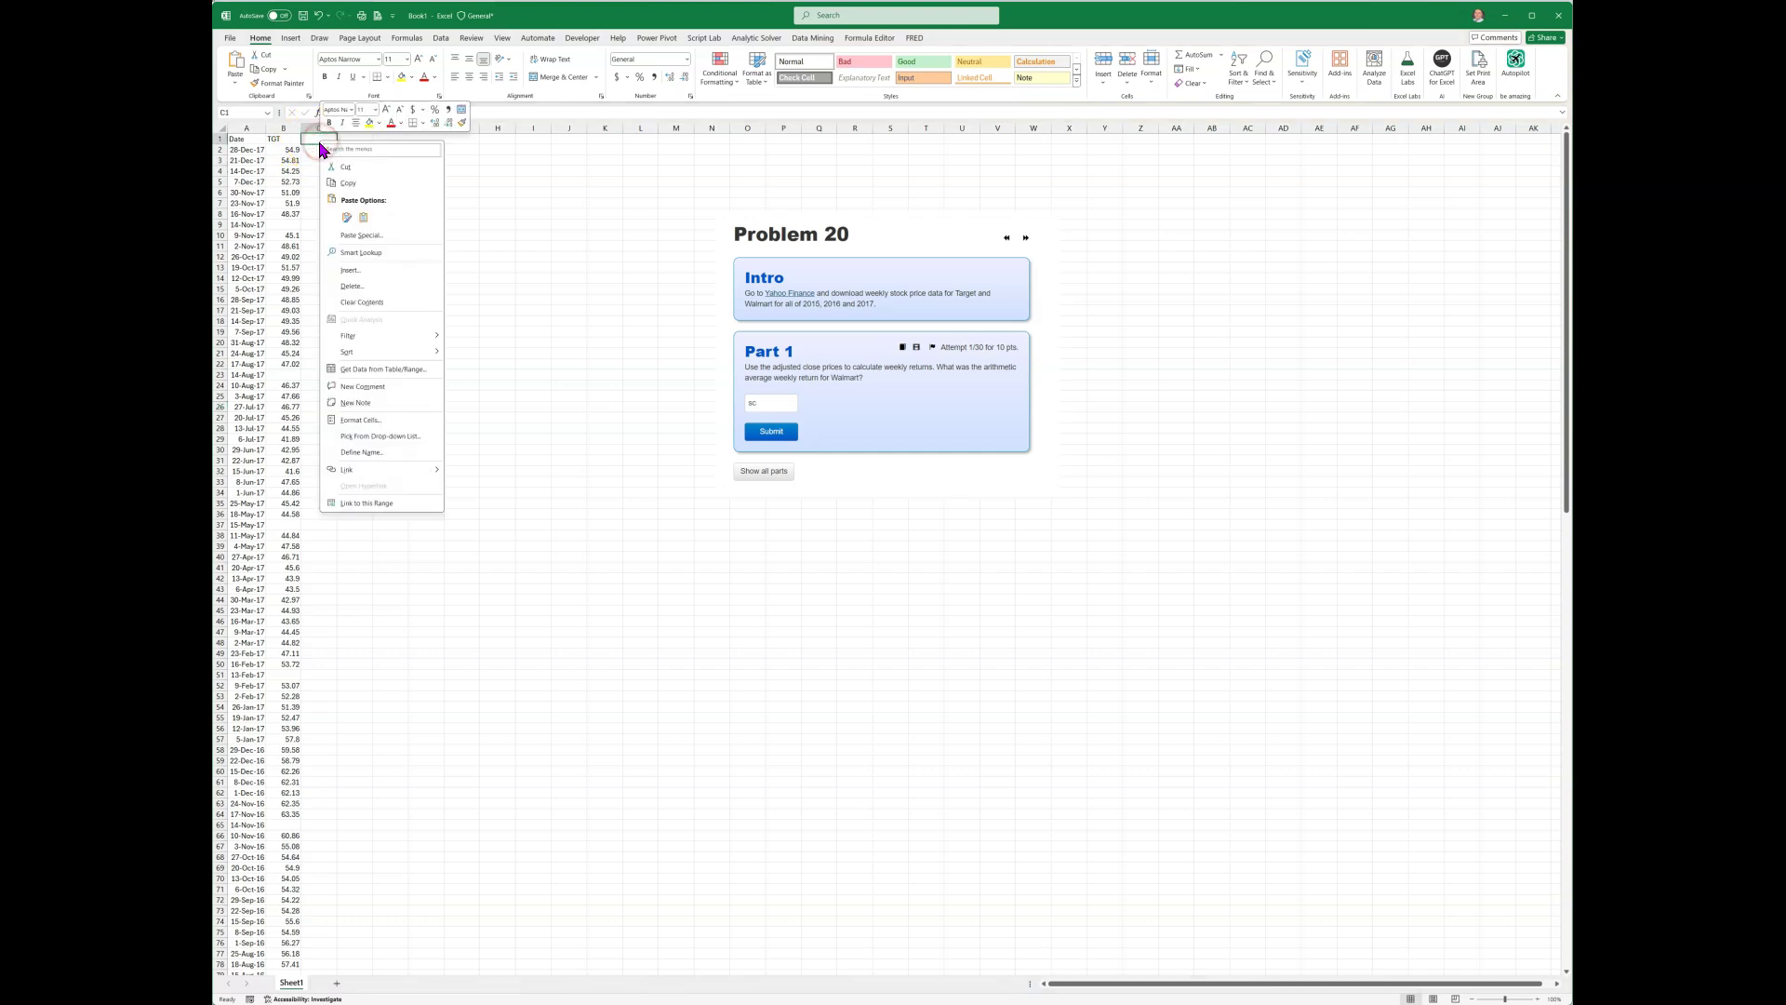
pyautogui.click(354, 235)
pyautogui.click(240, 170)
pyautogui.click(429, 336)
# Widen column C, then delete Walmart's Open–Close and Volume columns.
pyautogui.click(604, 427)
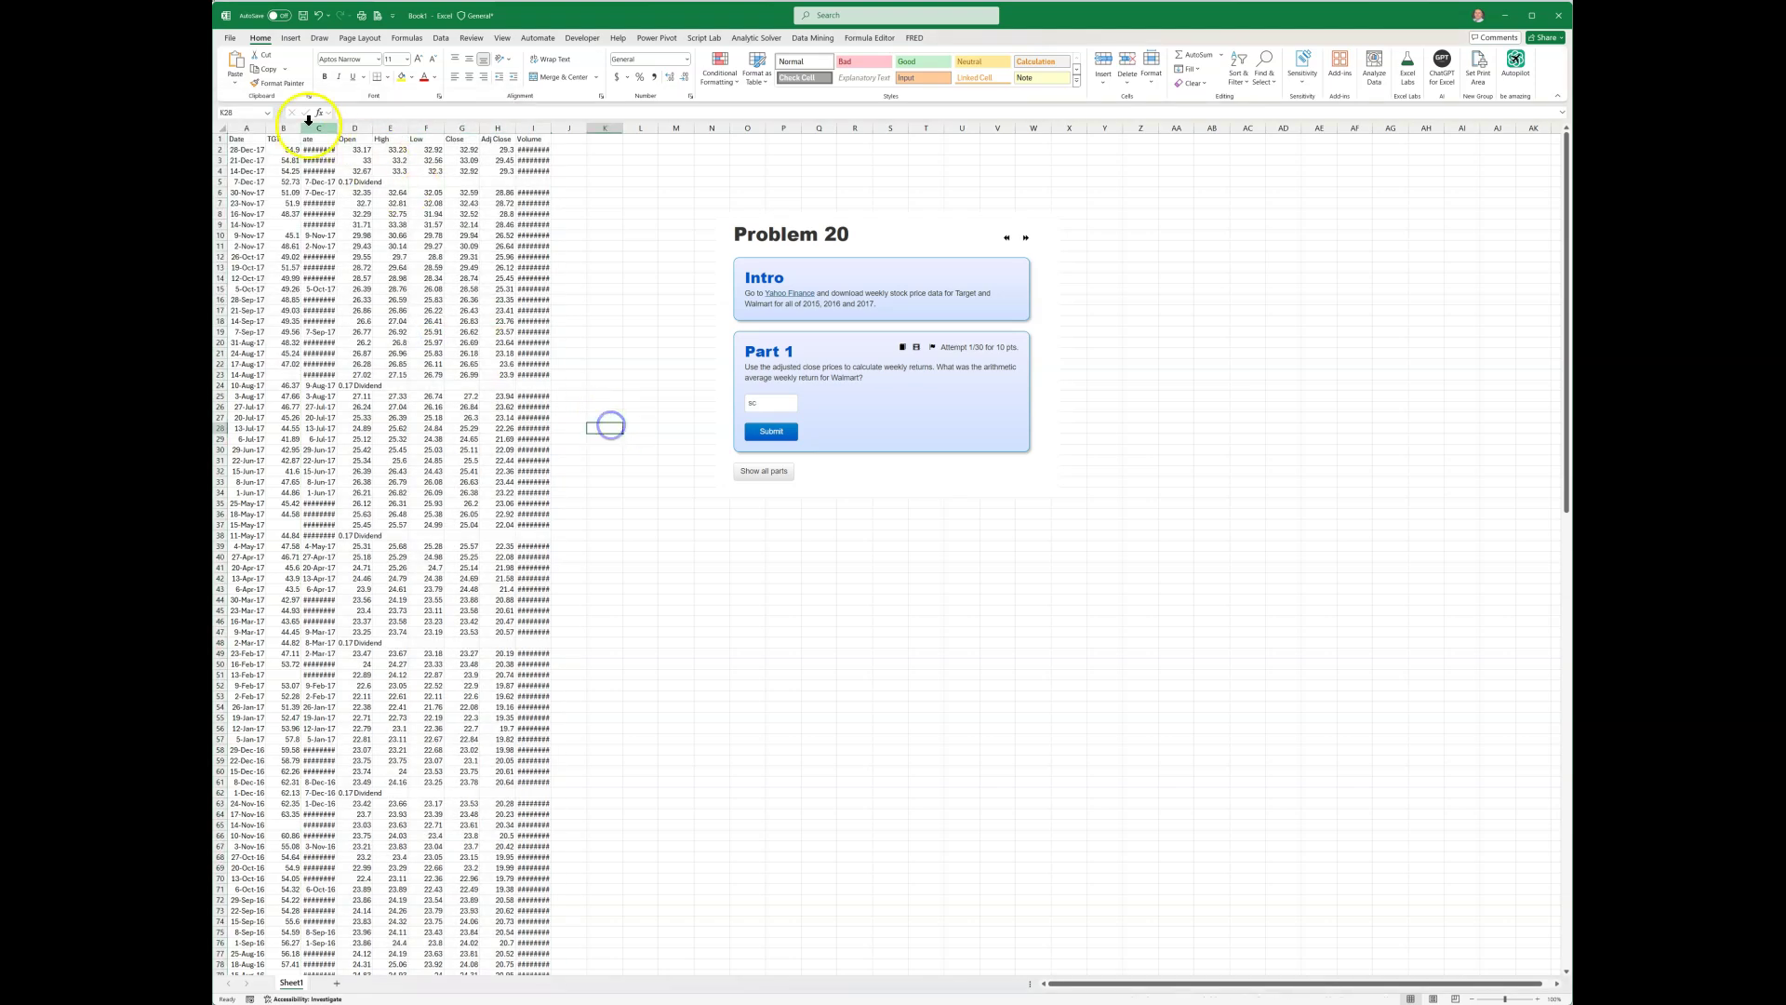
pyautogui.doubleClick(337, 127)
pyautogui.click(351, 255)
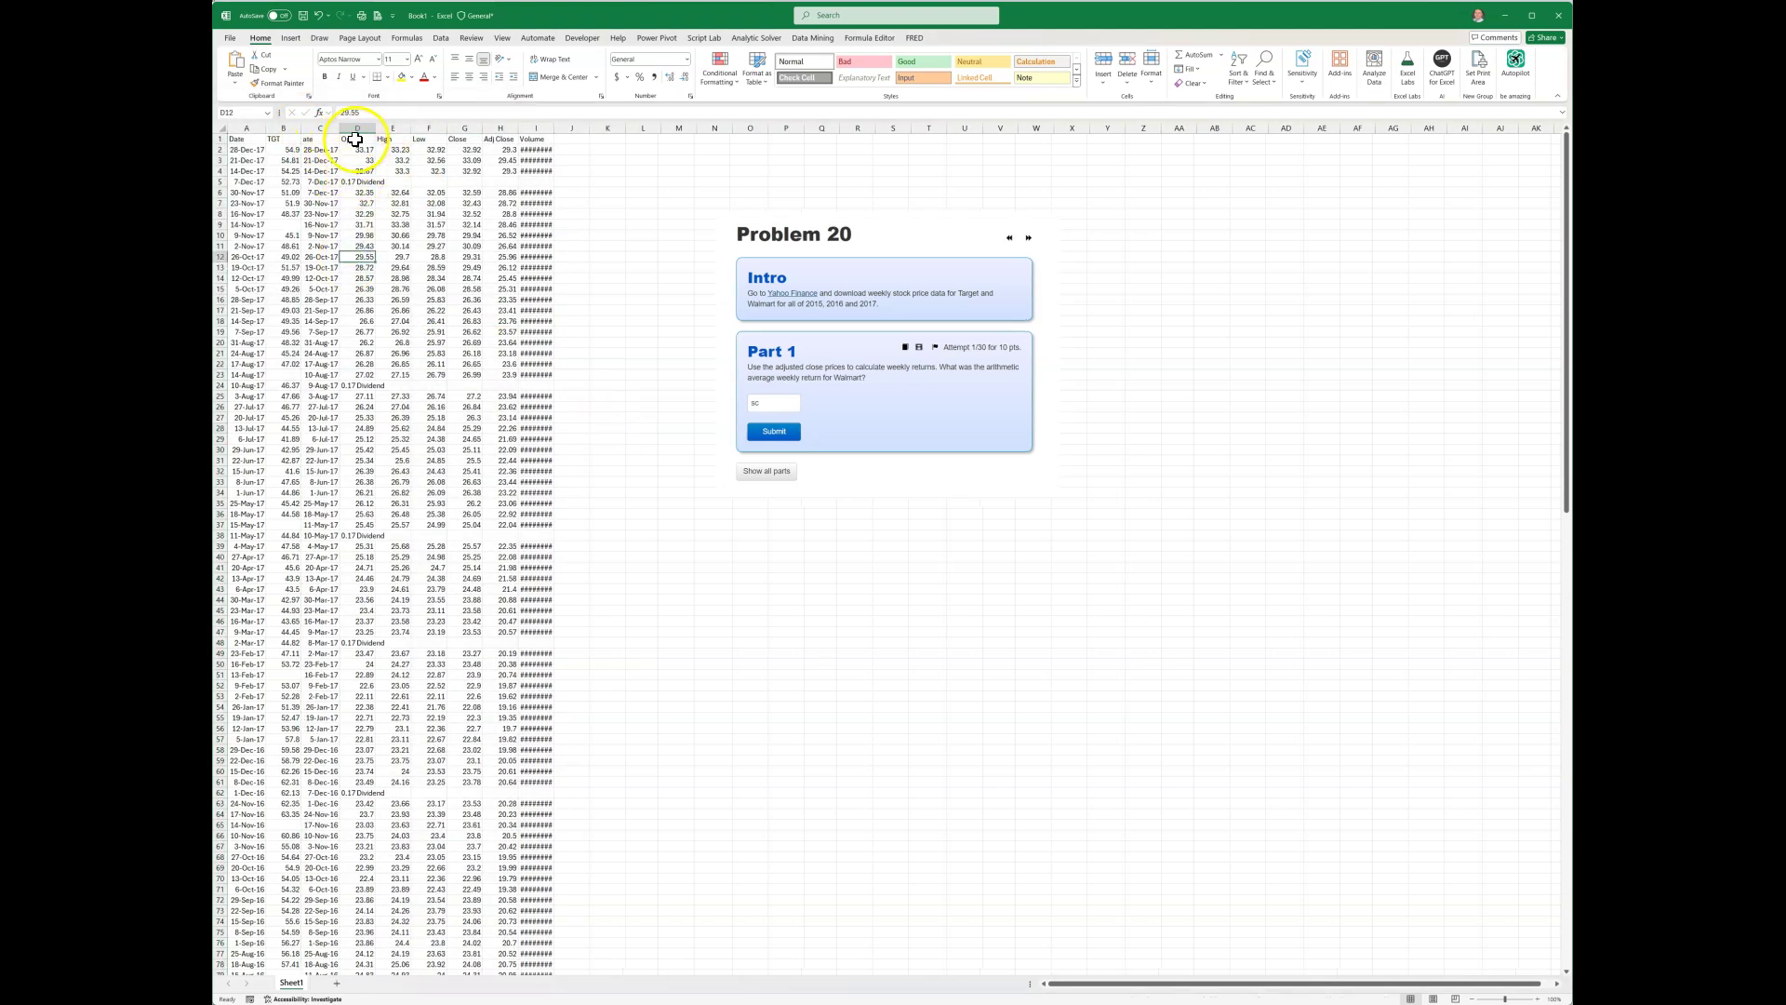
pyautogui.moveTo(357, 127); pyautogui.dragTo(465, 131)
pyautogui.rightClick(420, 191)
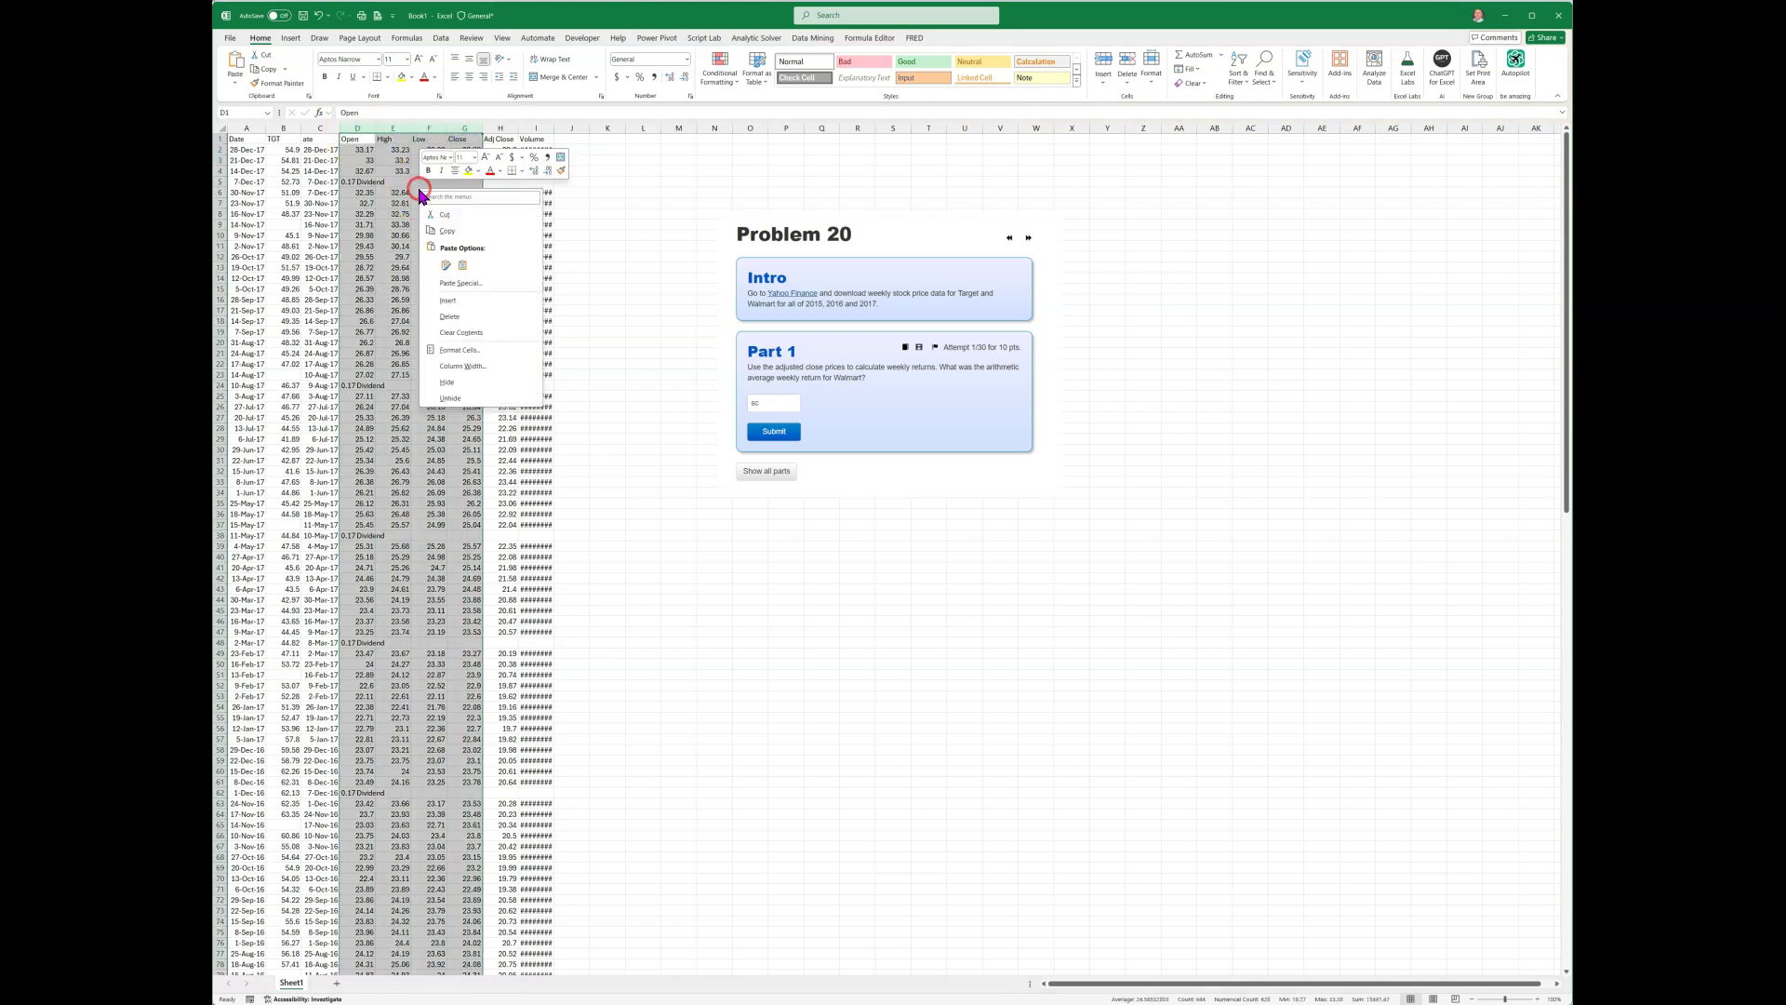
pyautogui.click(450, 317)
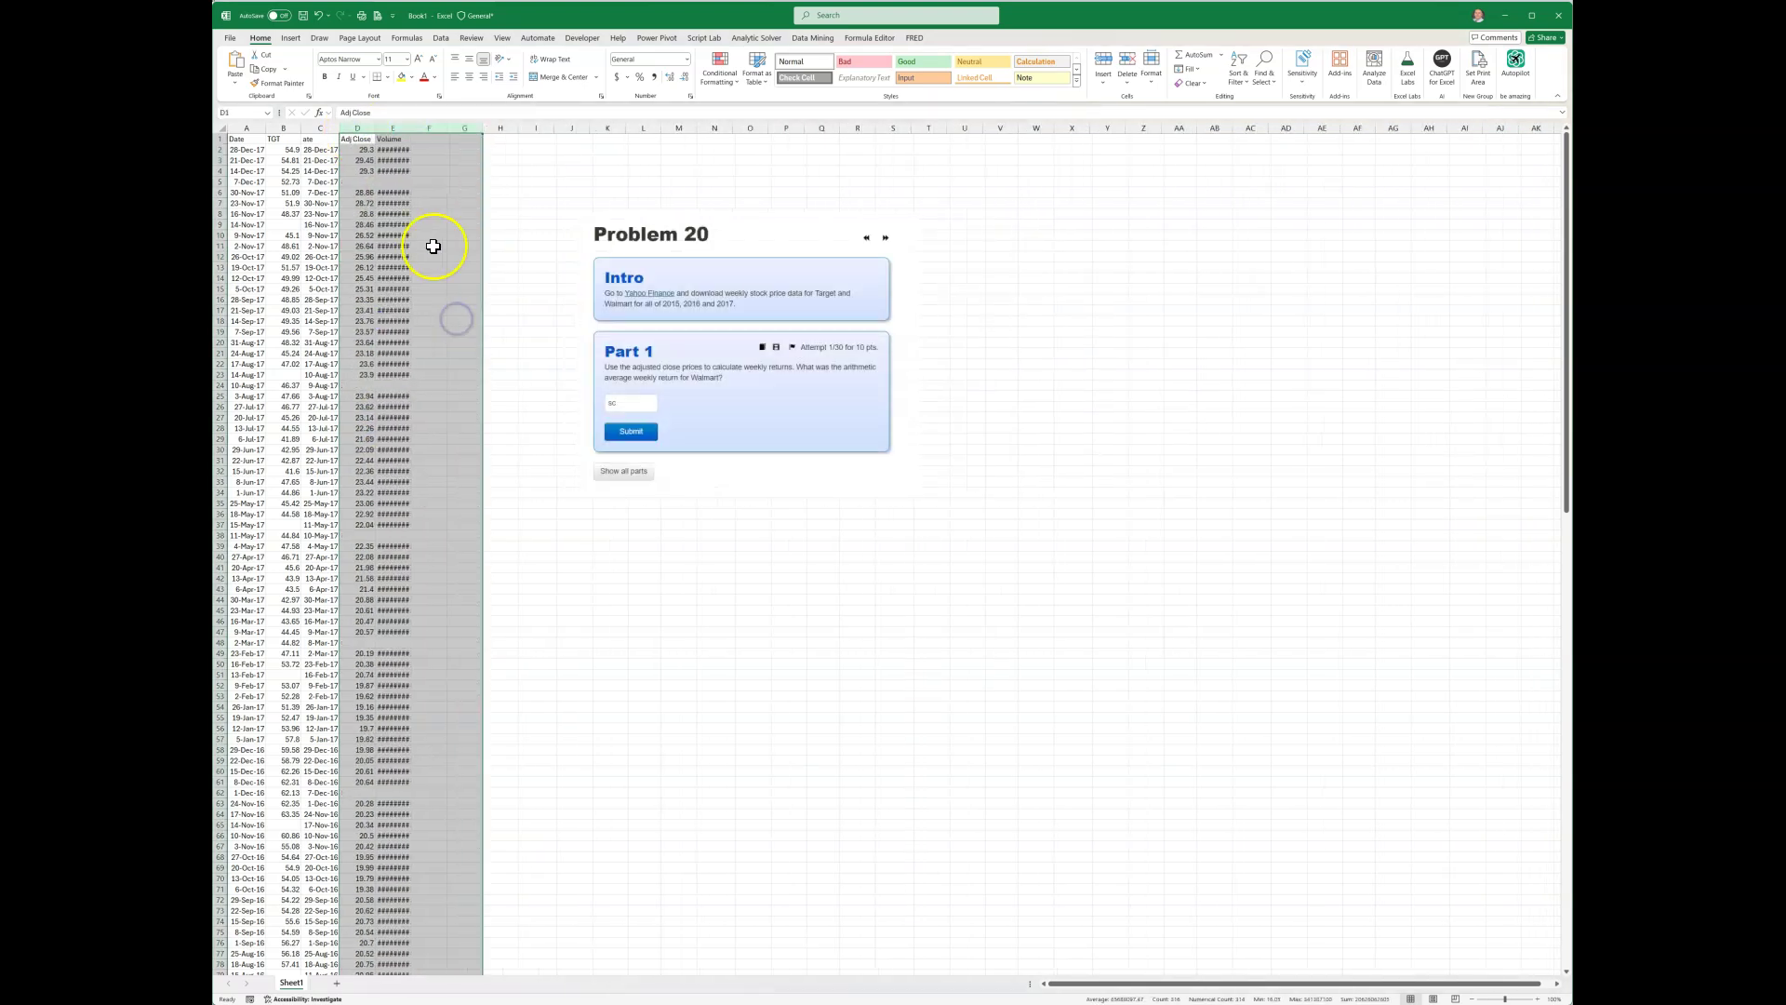
pyautogui.click(393, 129)
pyautogui.rightClick(393, 128)
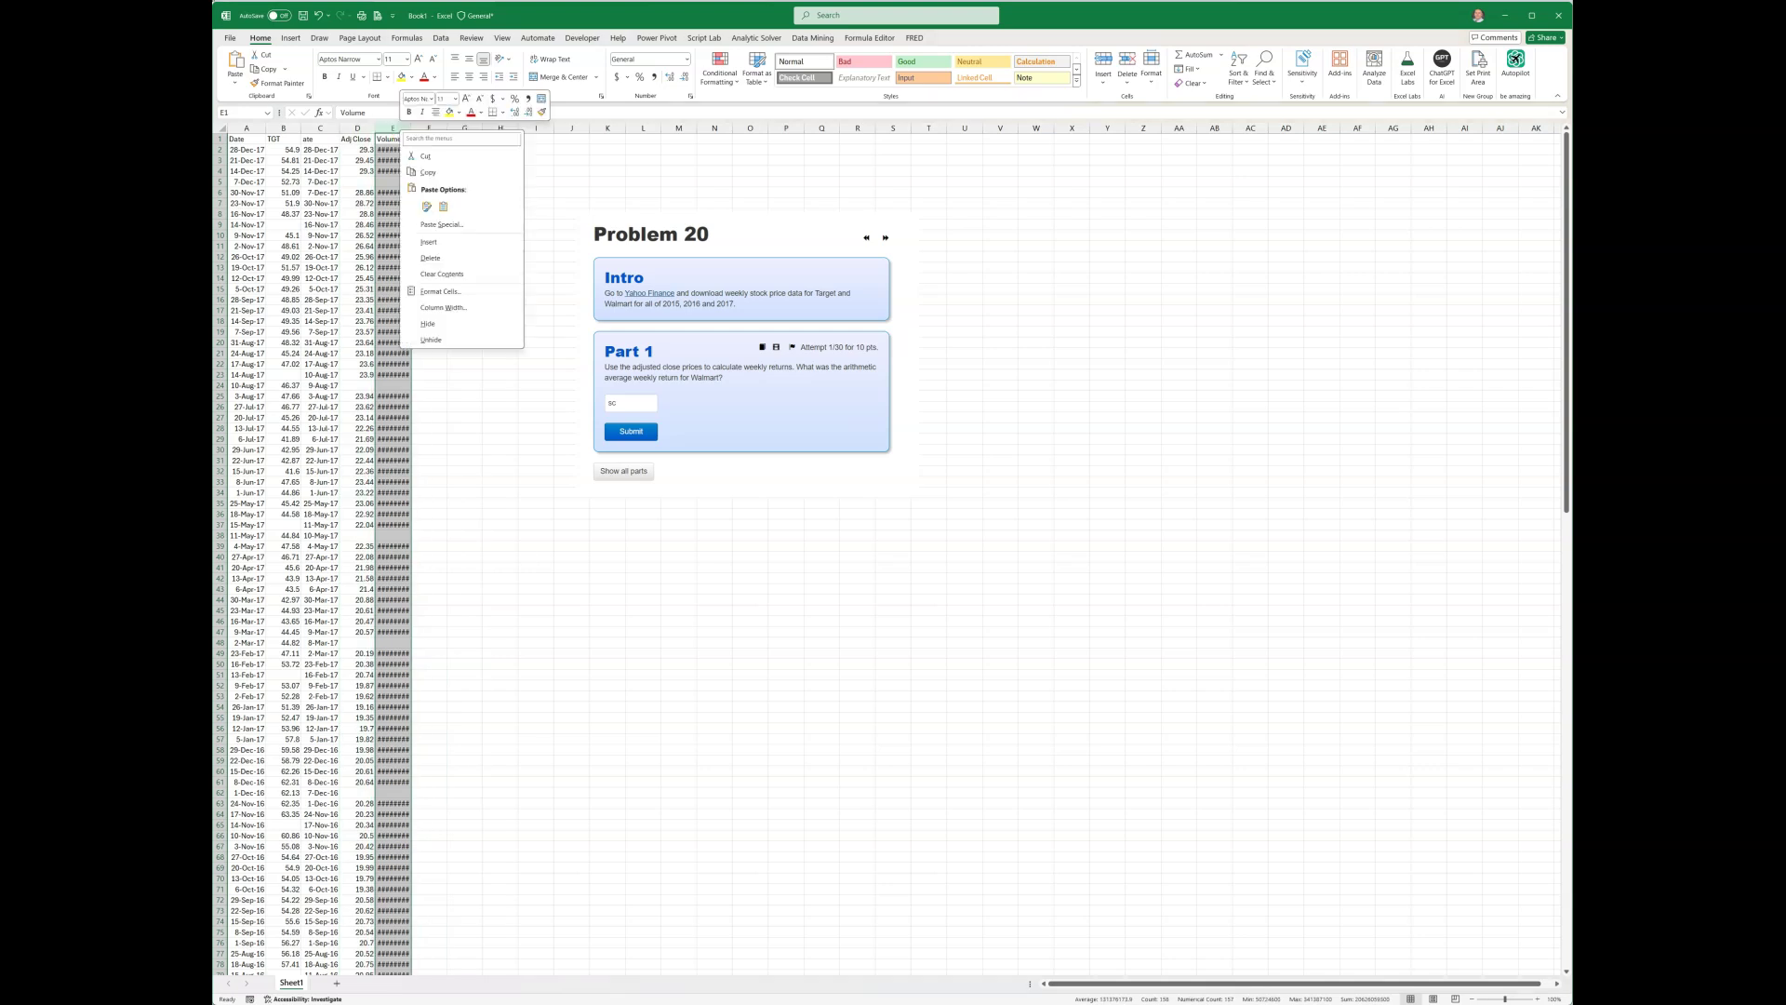
pyautogui.click(432, 263)
# Move the Problem 20 picture further right, clear of the data.
pyautogui.moveTo(869, 239); pyautogui.dragTo(1228, 212)
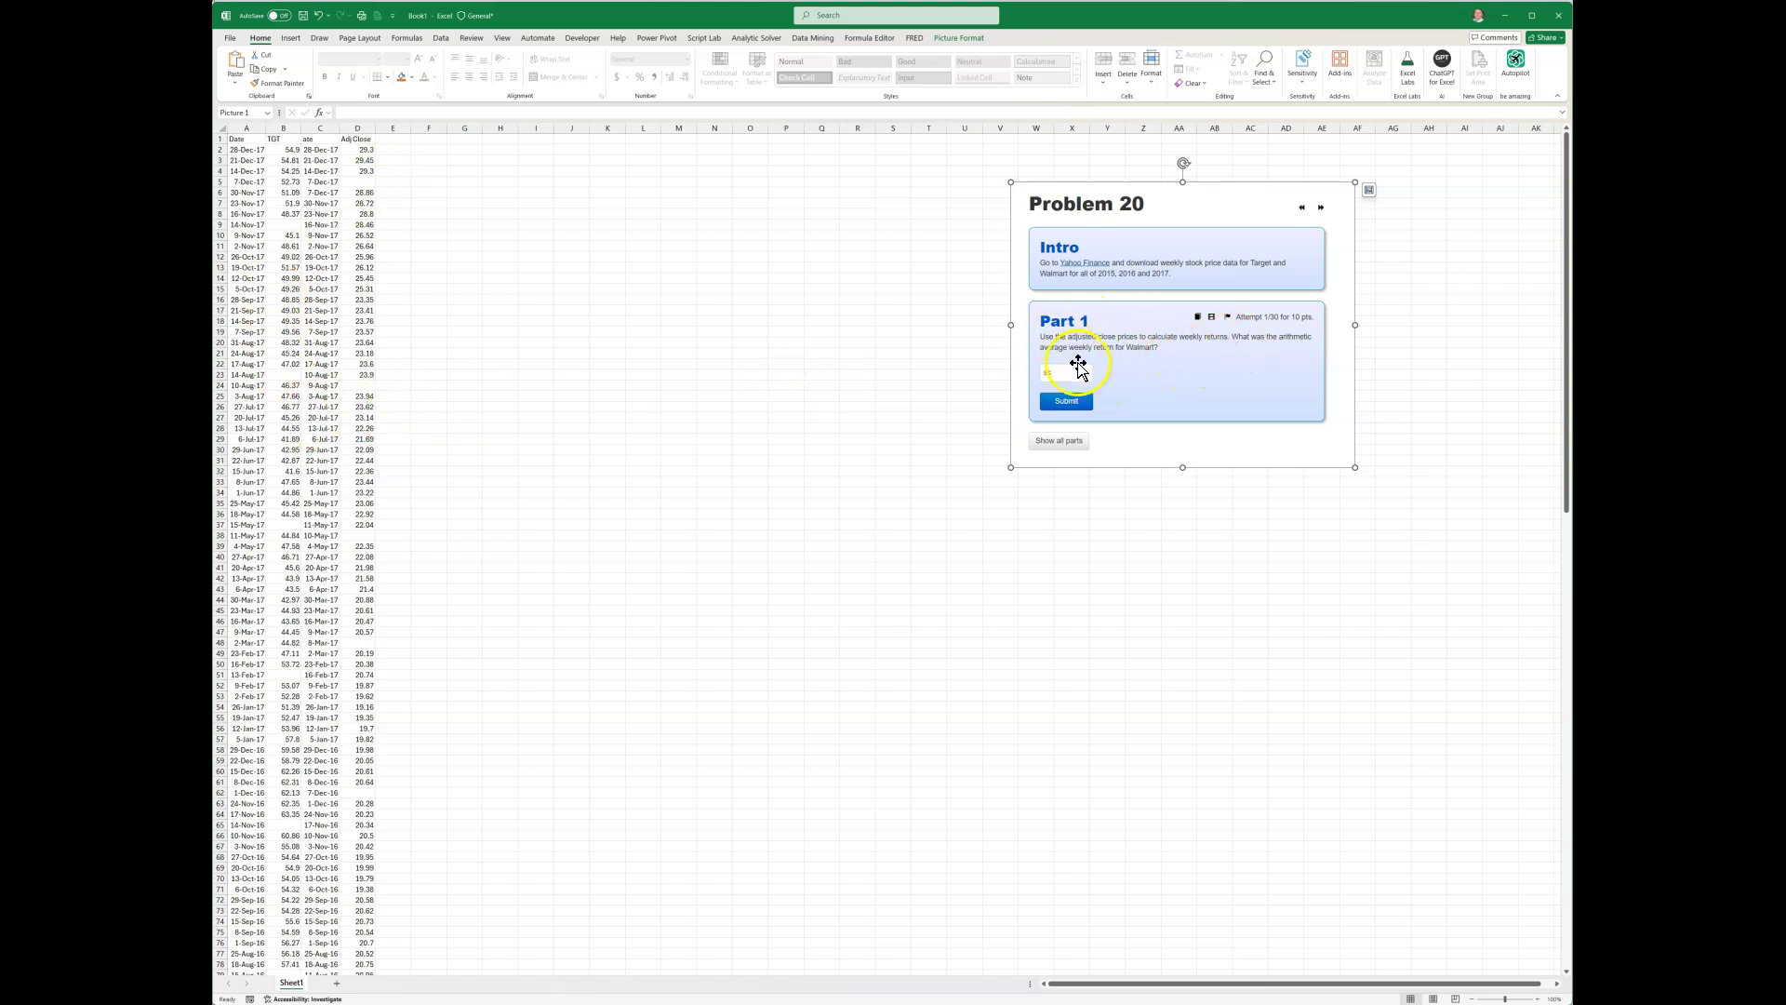
pyautogui.click(632, 363)
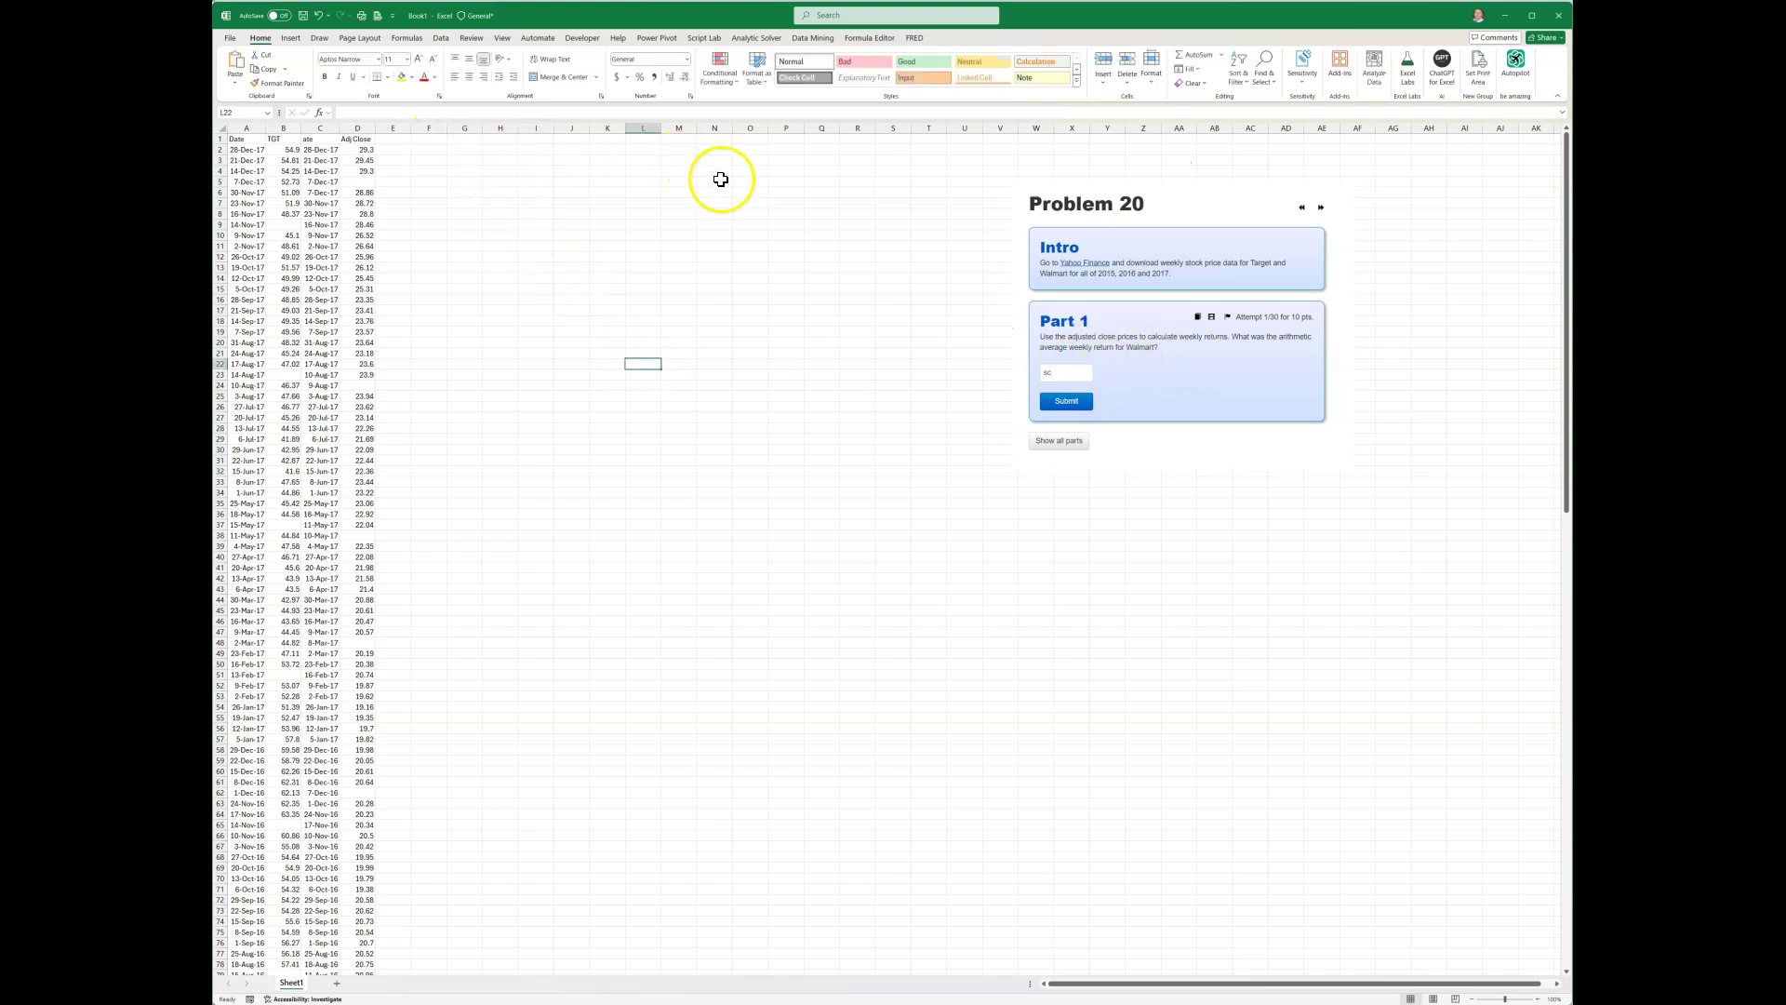
pyautogui.click(357, 139)
# Head column D as WMT and enter =FILTER(C2:D170,D2:D170<>"") in K2.
pyautogui.write('WMT')
pyautogui.press('Return')
pyautogui.press('Return')
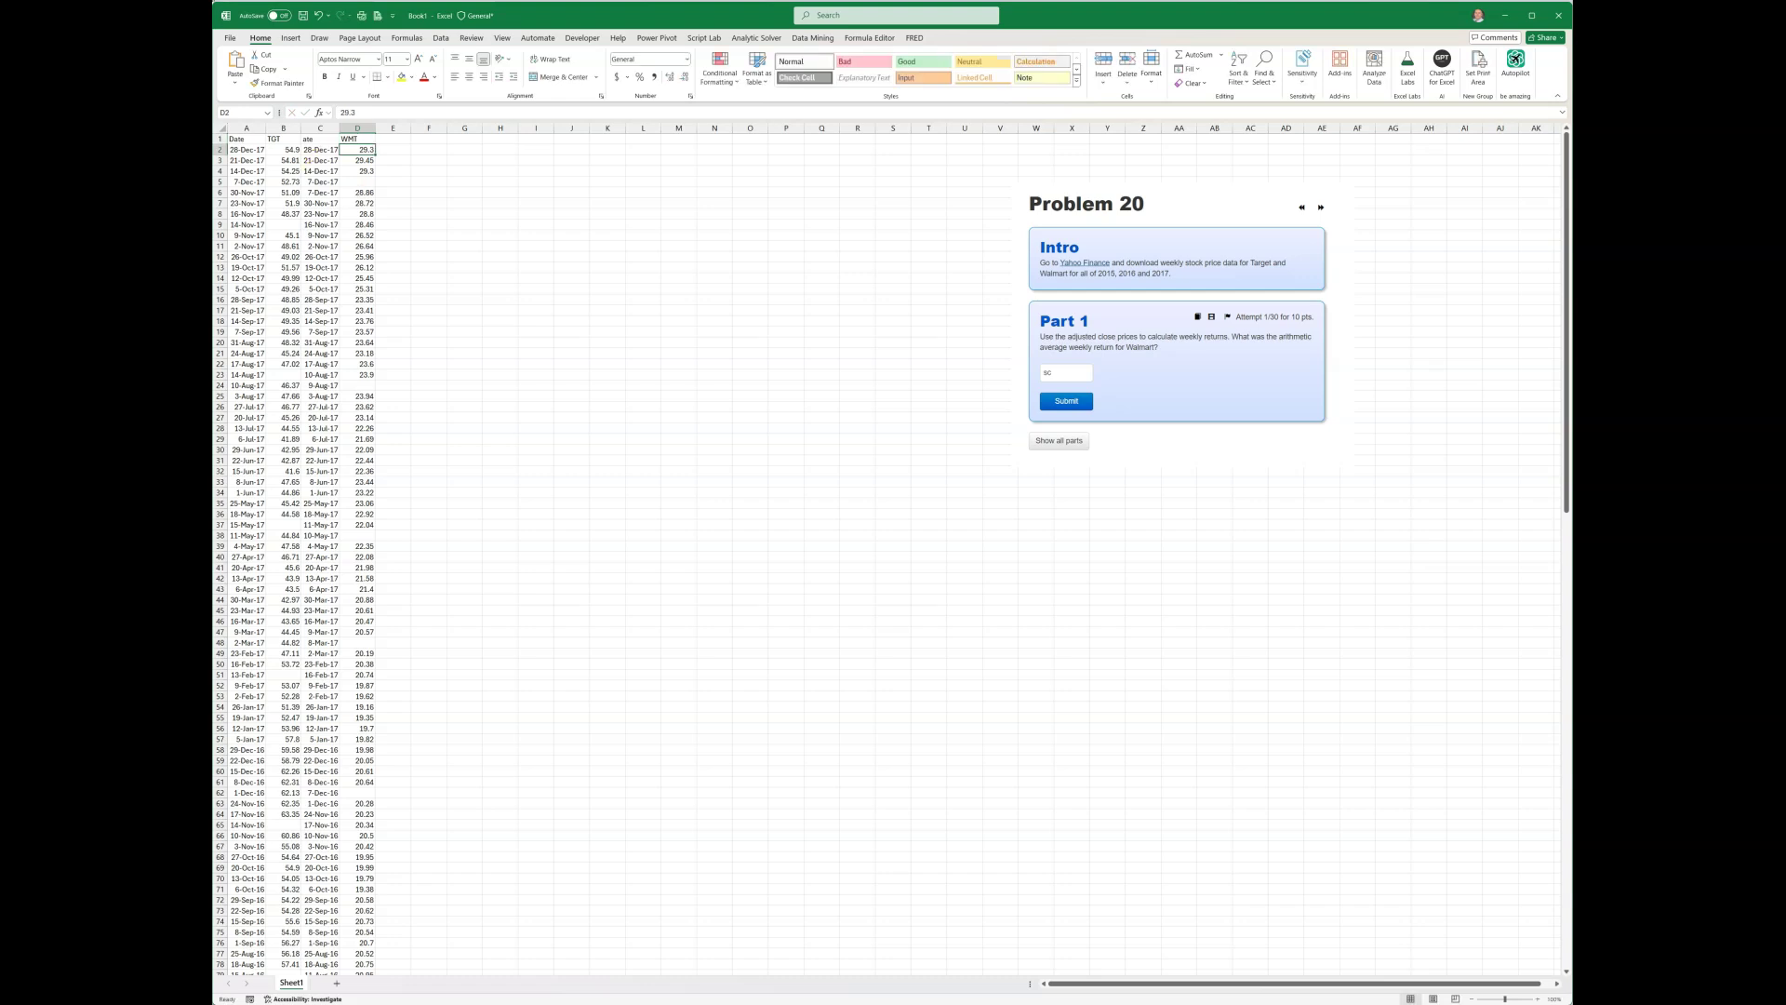
pyautogui.click(602, 149)
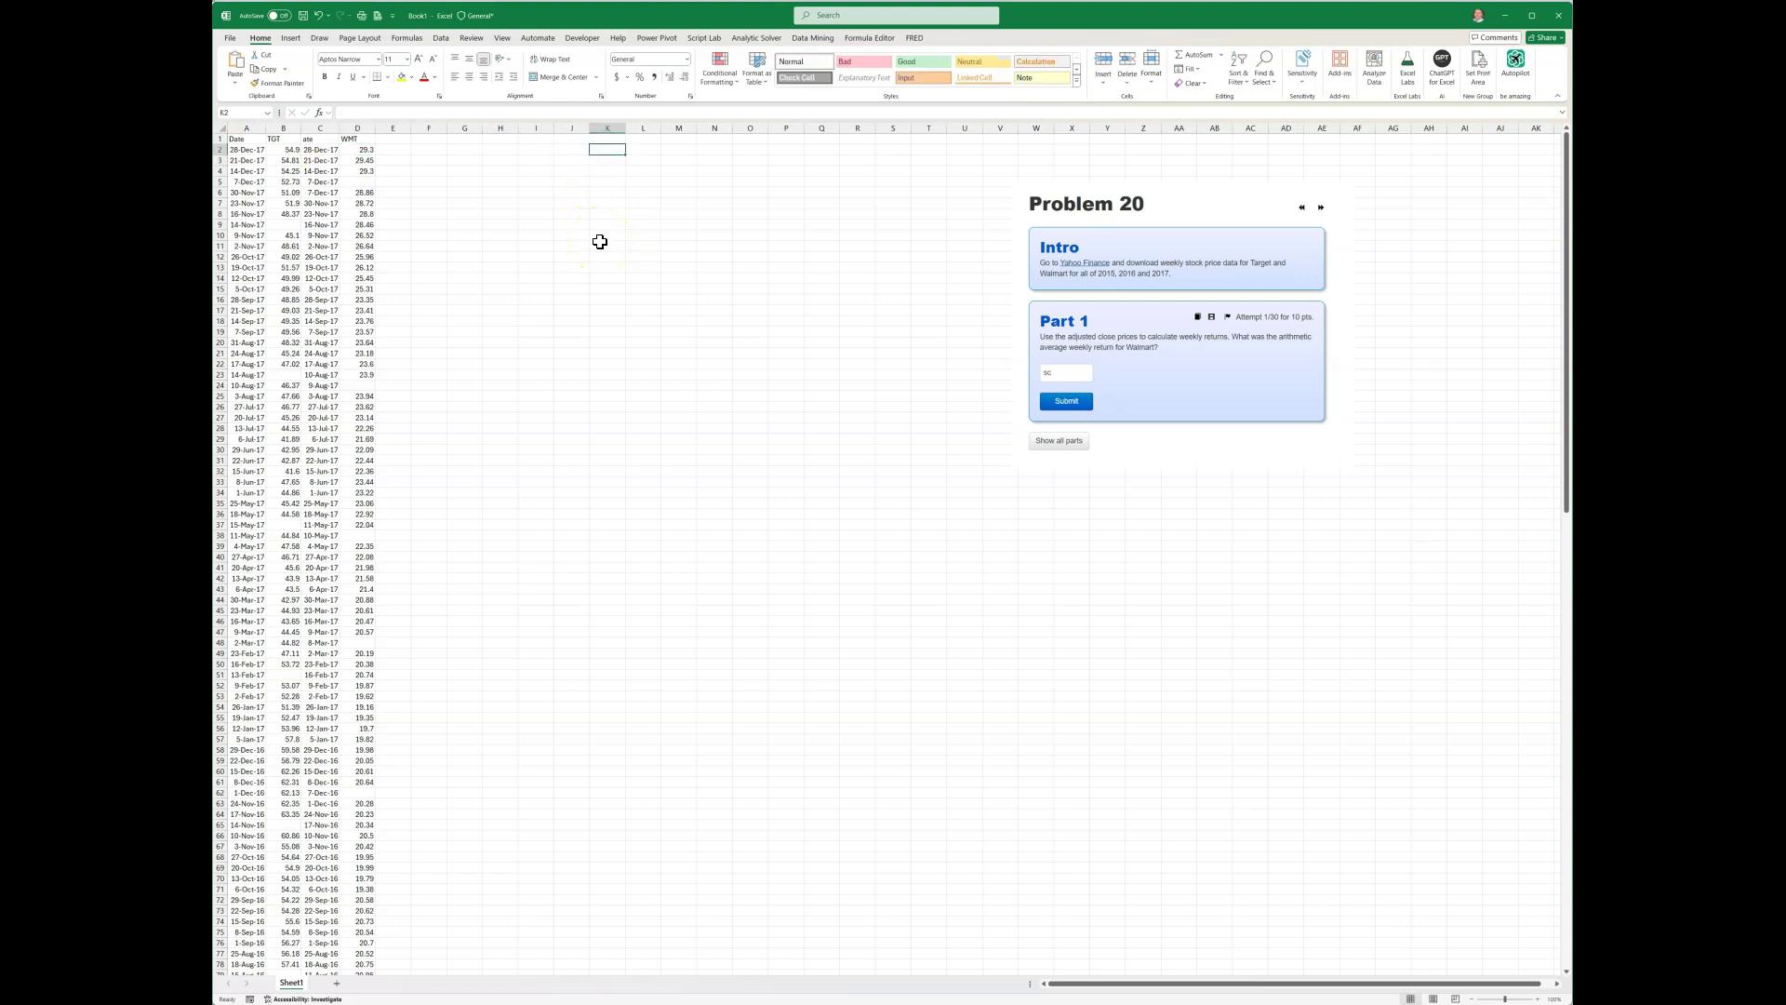
pyautogui.write('=file')
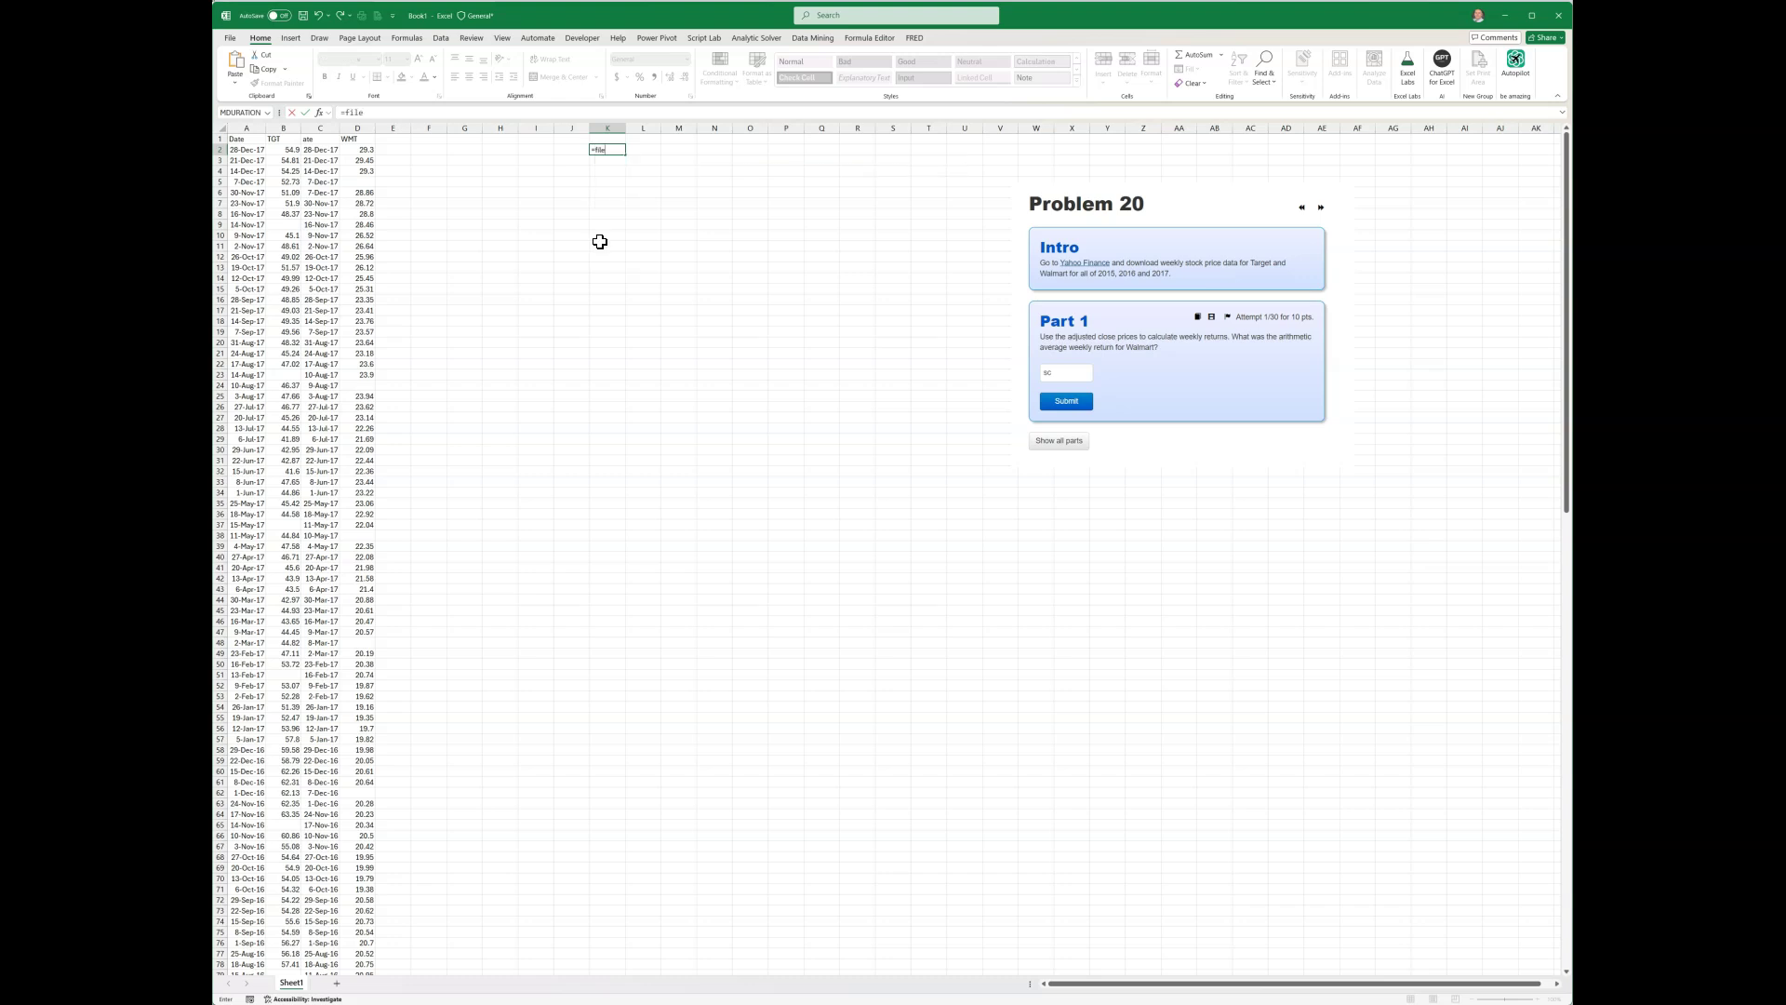
pyautogui.press('BackSpace')
pyautogui.write('ter(')
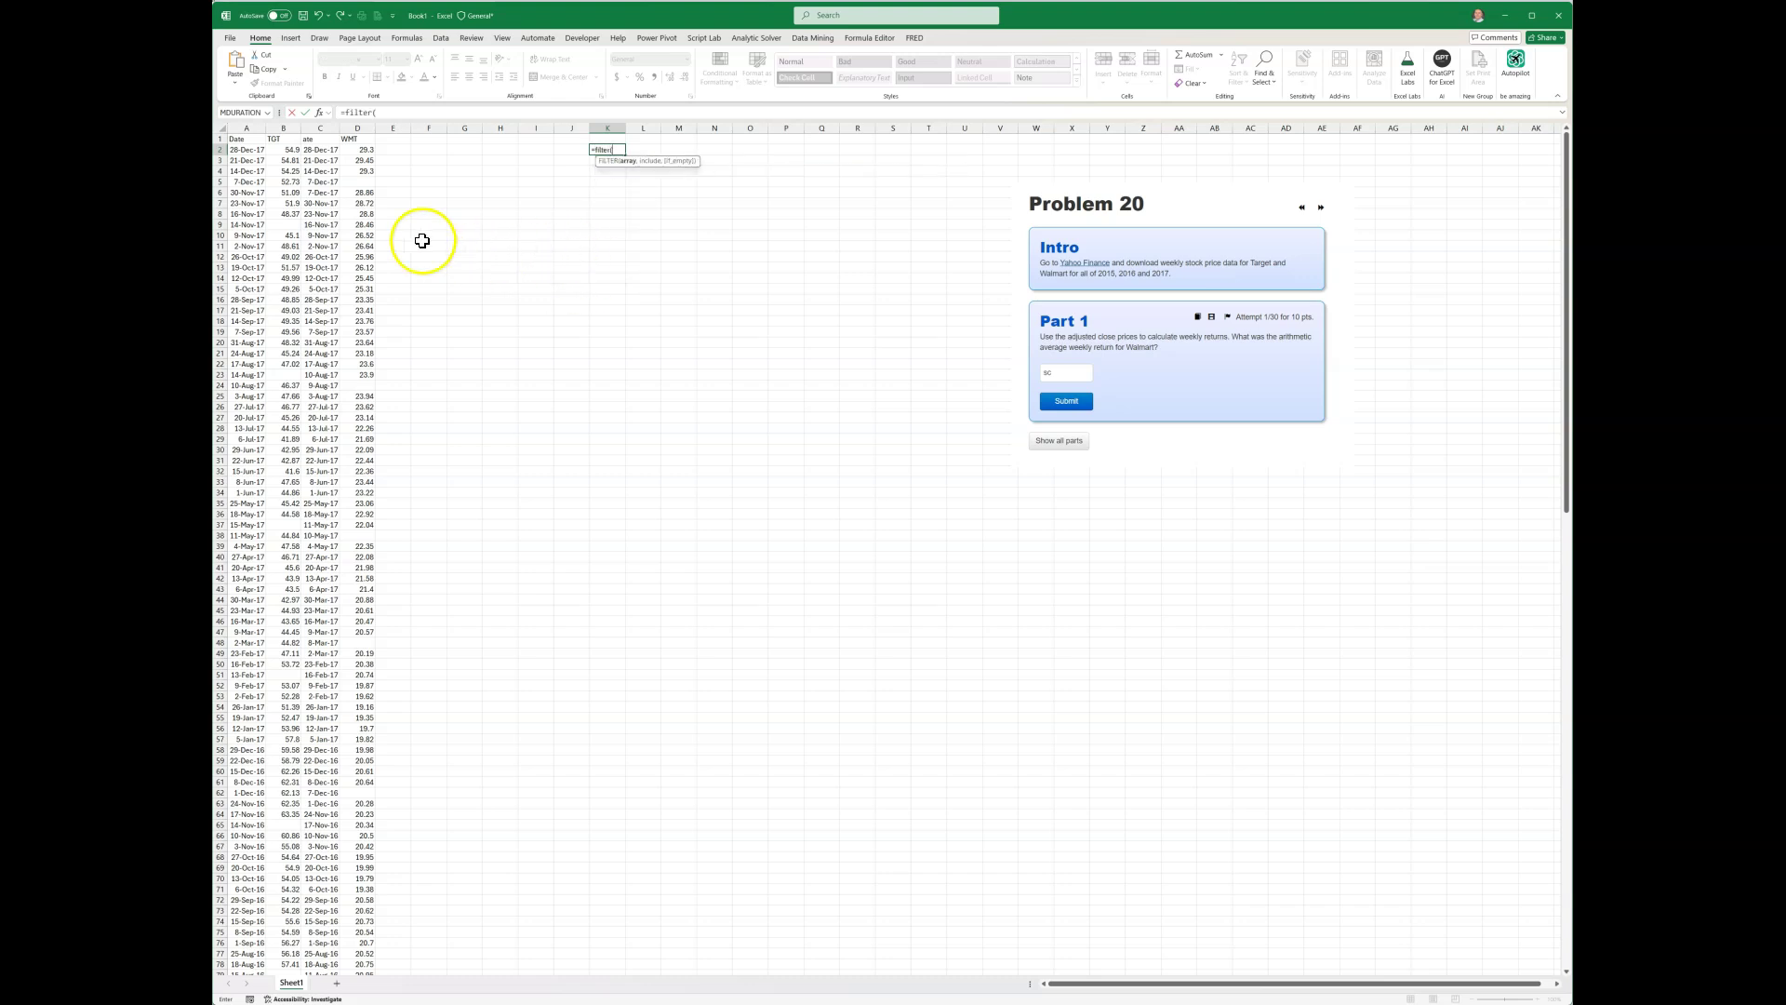
pyautogui.moveTo(316, 151); pyautogui.dragTo(345, 222)
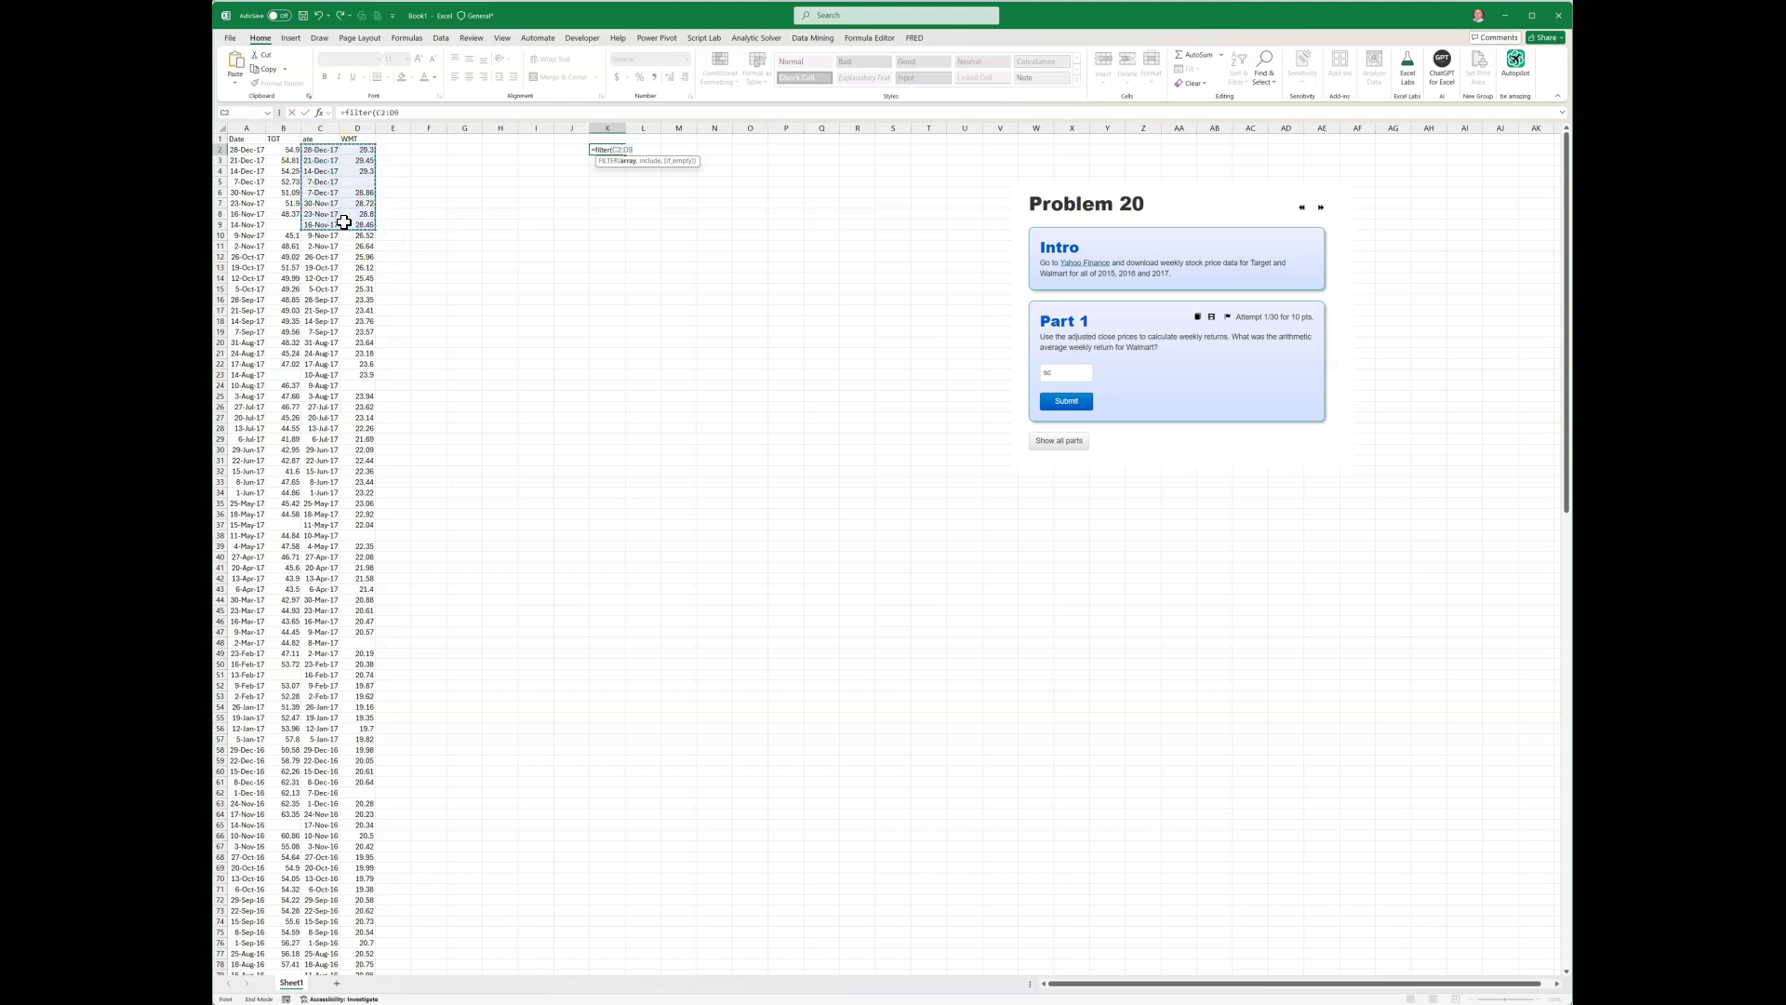
pyautogui.hotkey('ctrl', 'shift', 'Down')
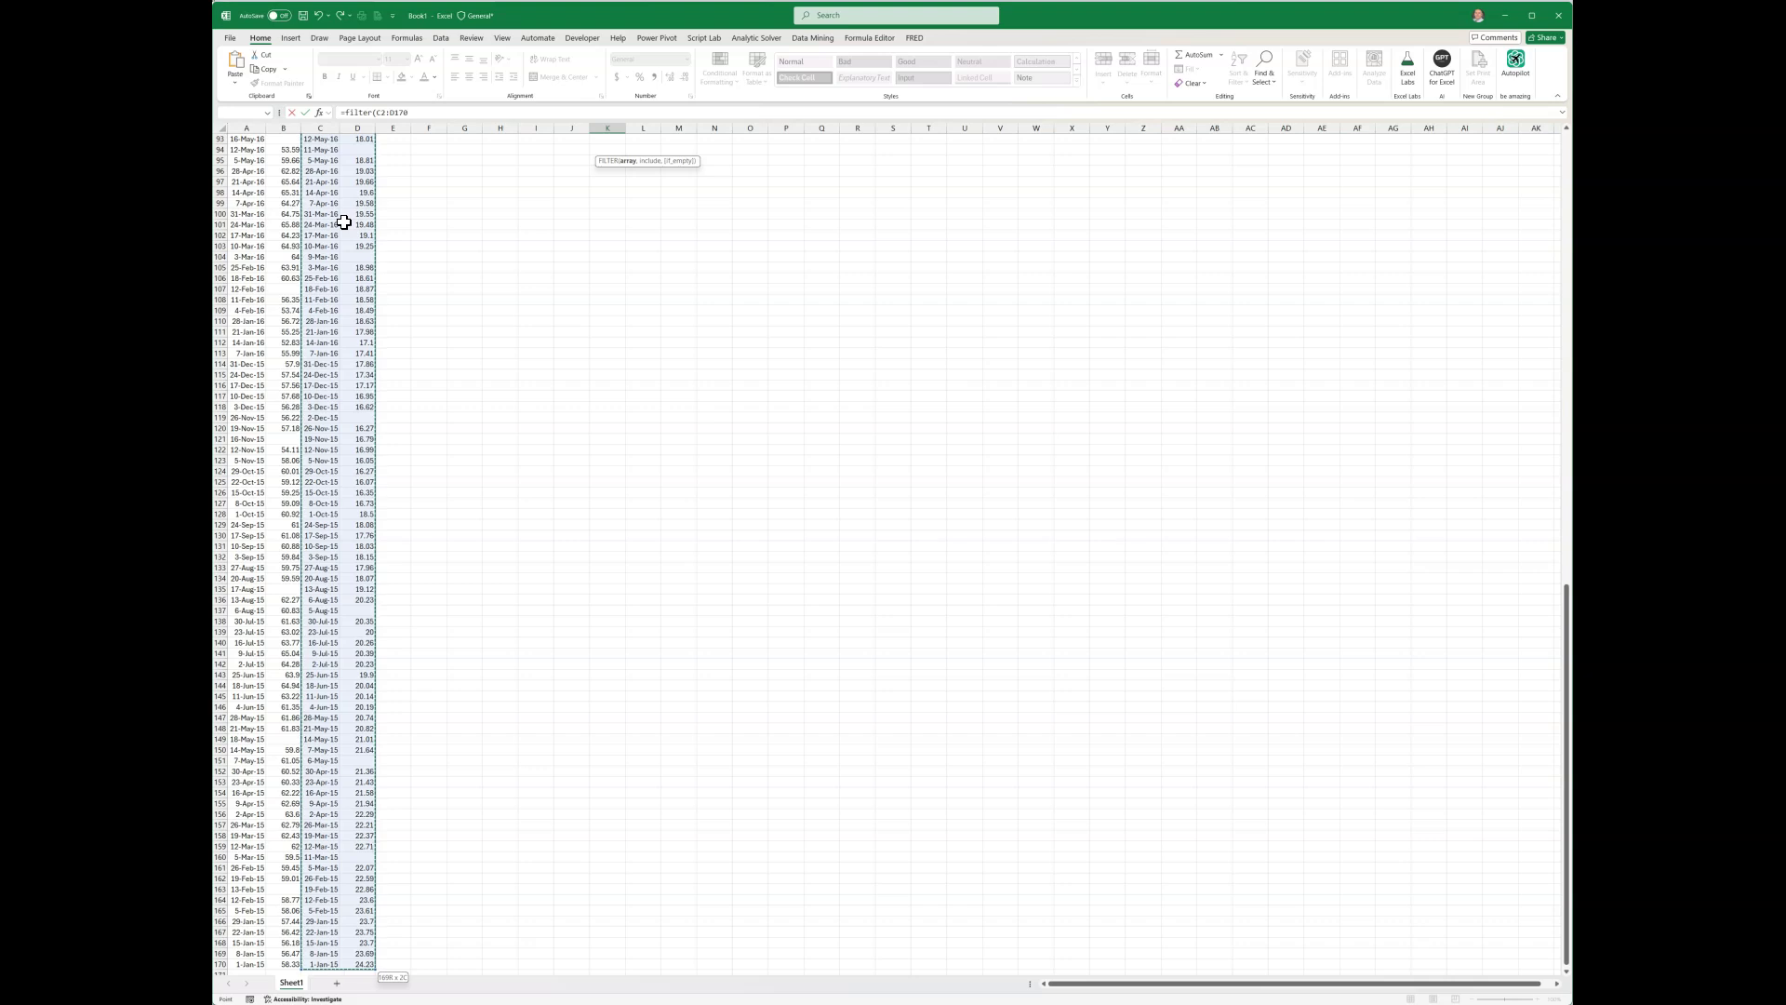
pyautogui.write(',')
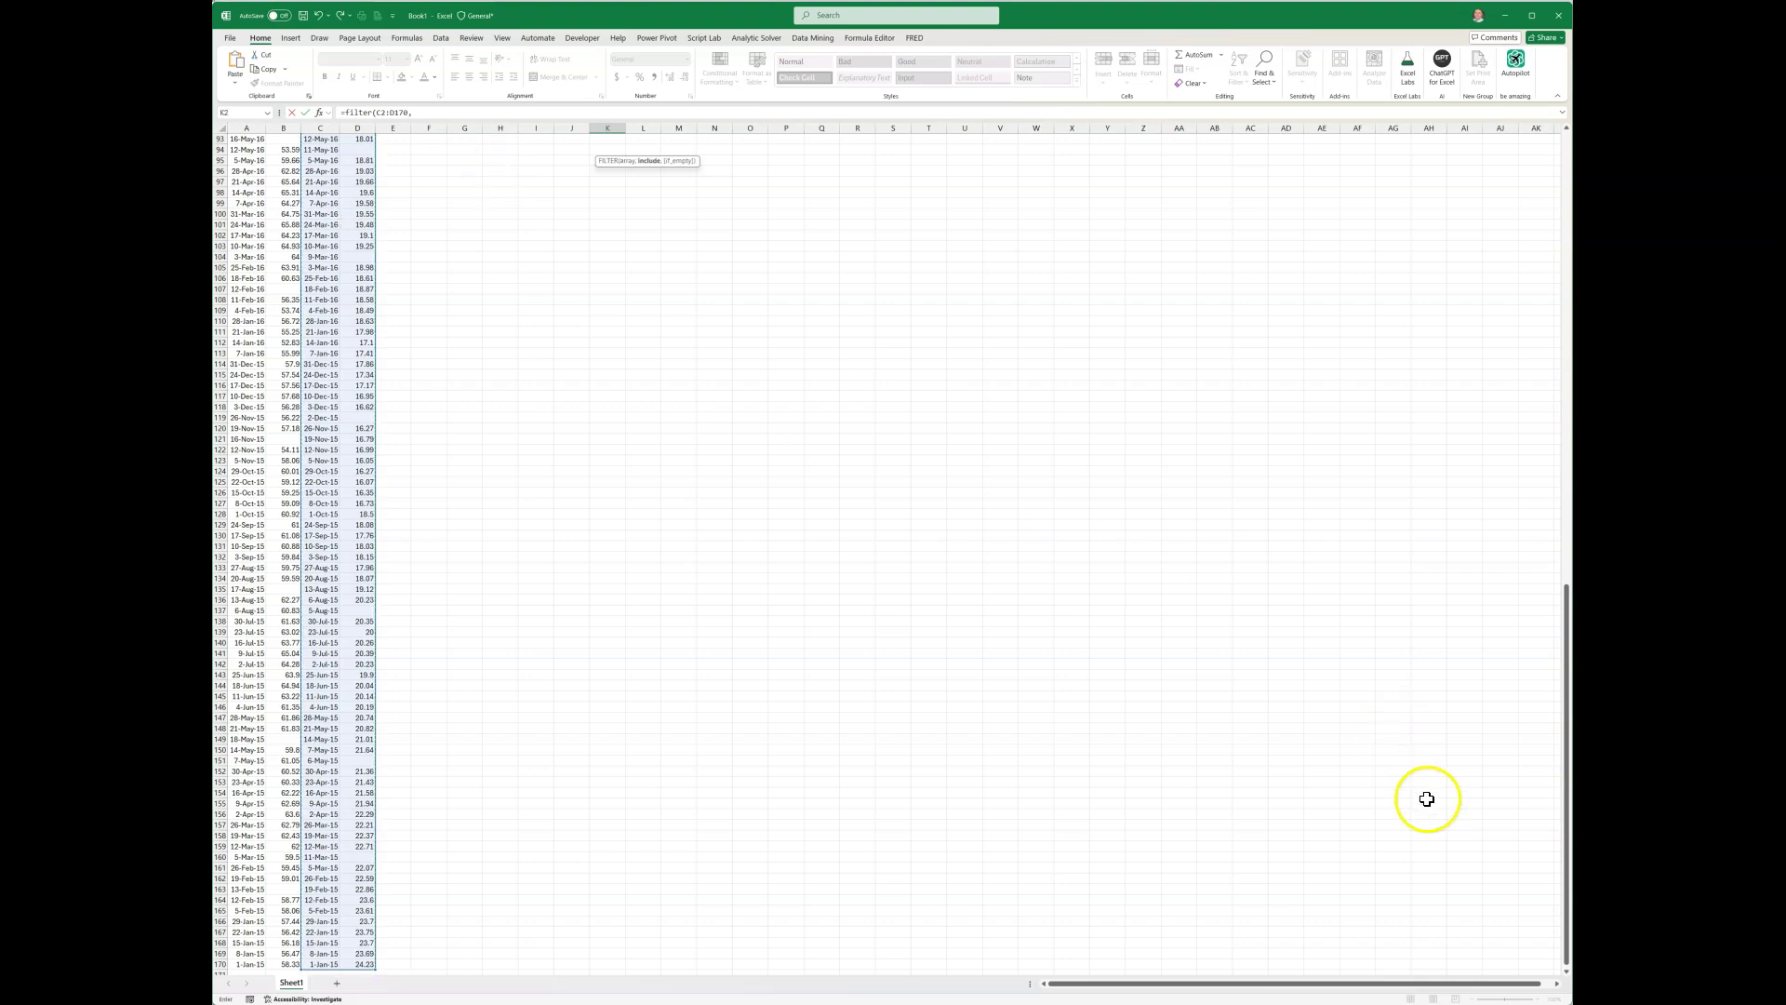
pyautogui.moveTo(1562, 864); pyautogui.dragTo(1553, 186)
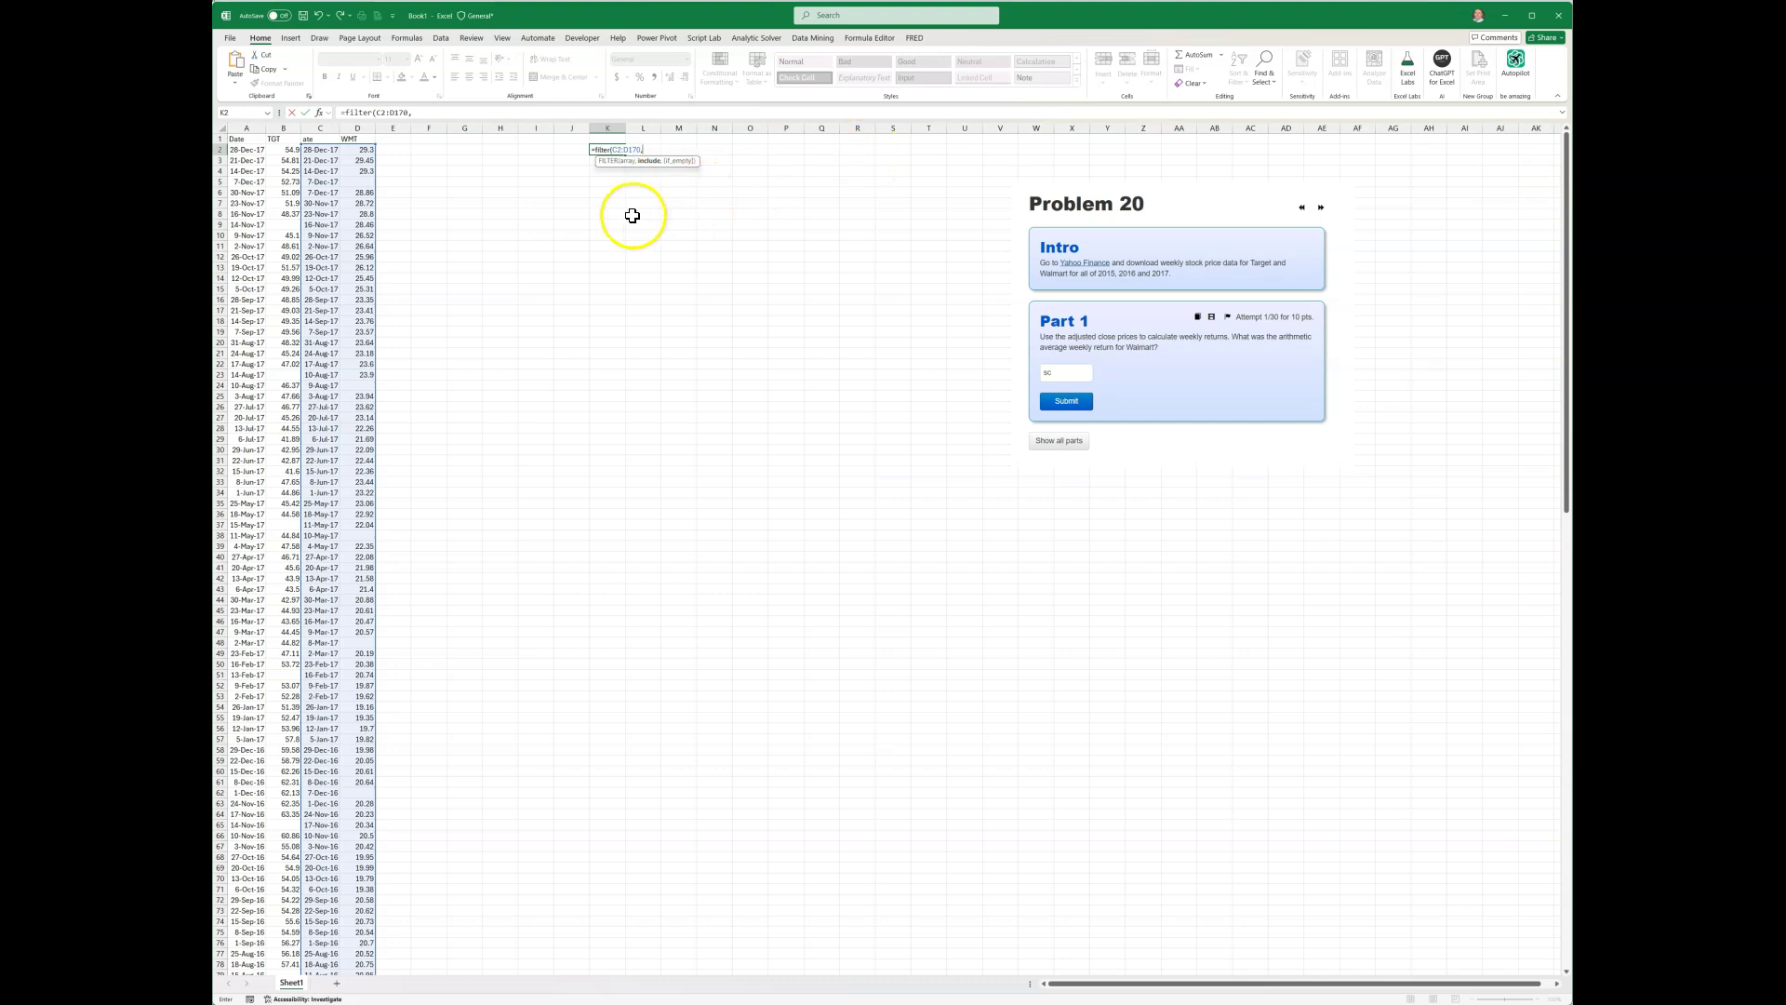
pyautogui.click(356, 152)
pyautogui.moveTo(356, 152); pyautogui.dragTo(363, 959)
pyautogui.moveTo(1565, 825); pyautogui.dragTo(1565, 372)
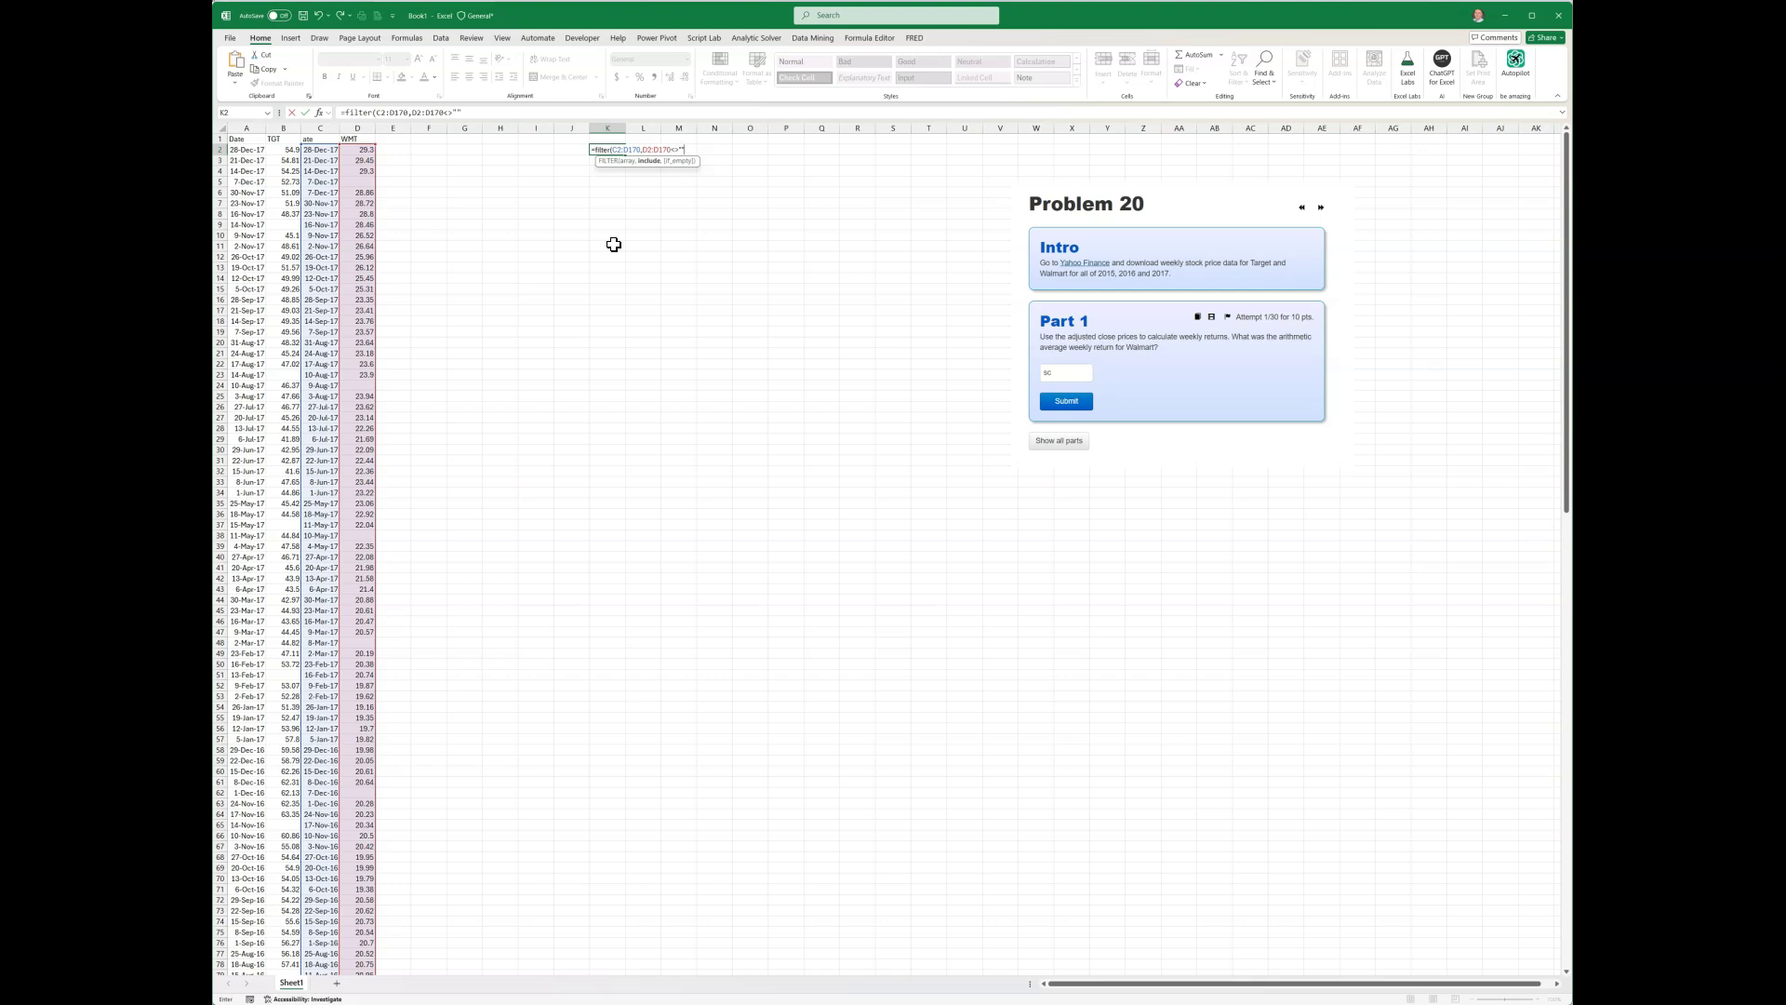
pyautogui.write(')')
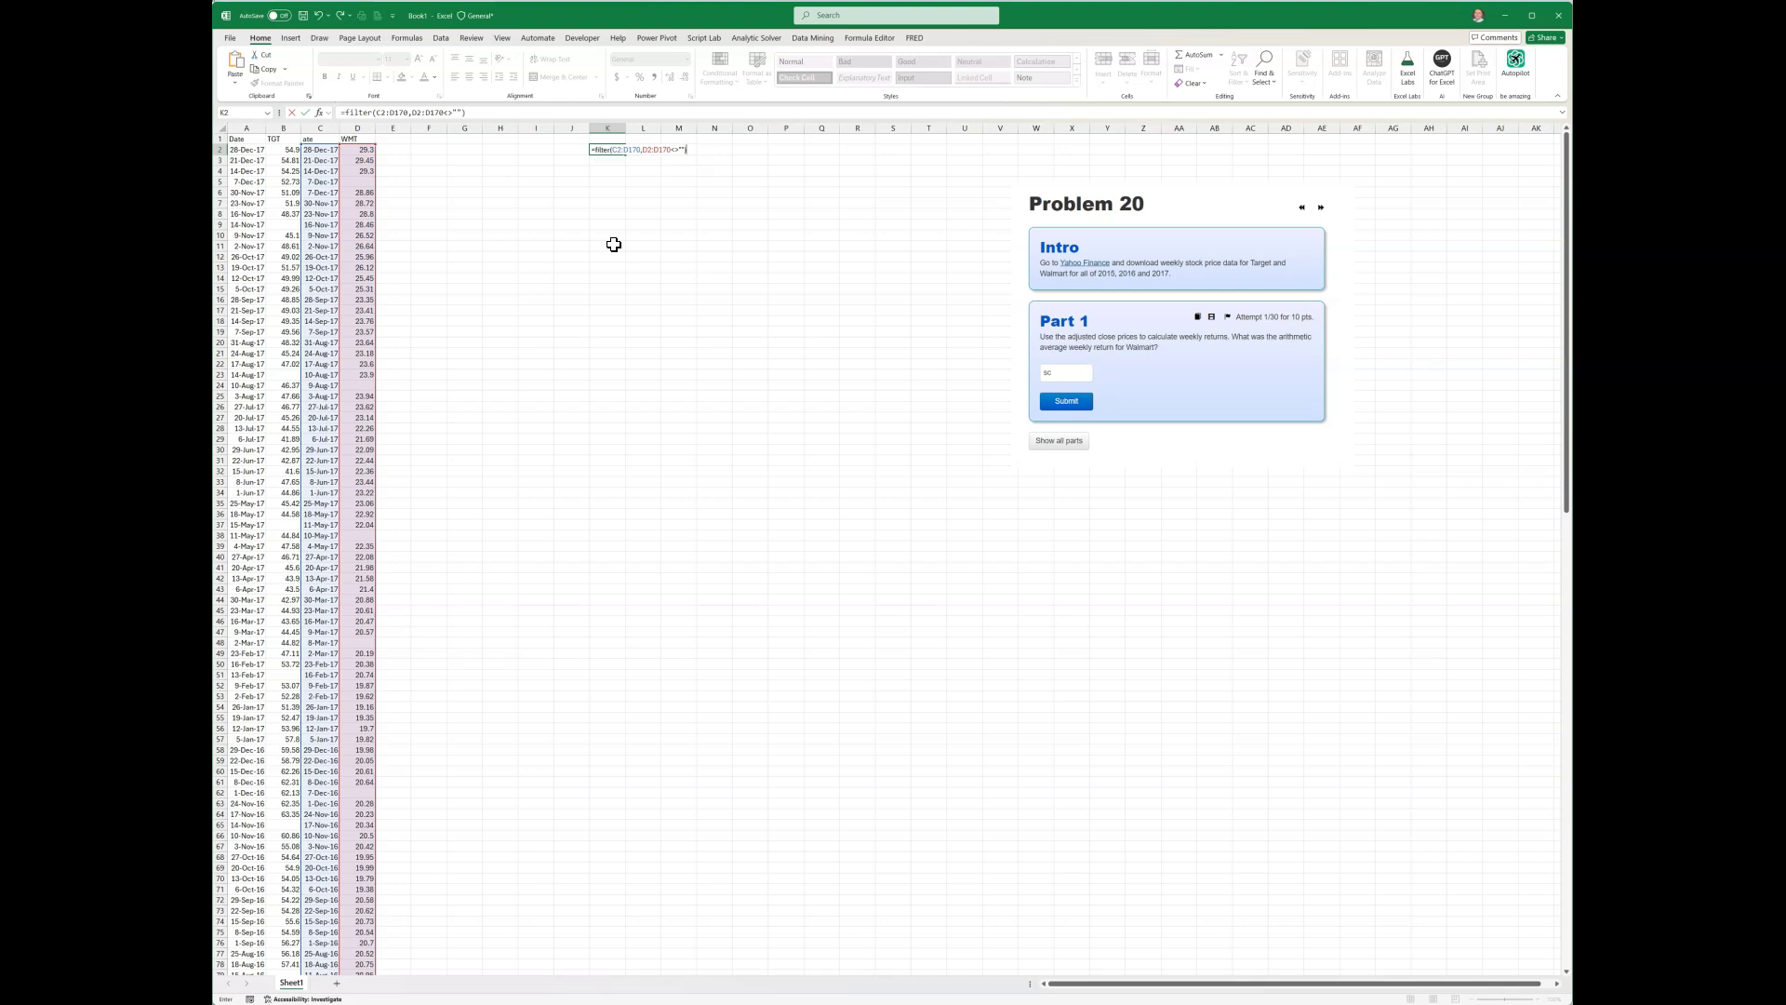
pyautogui.press('Return')
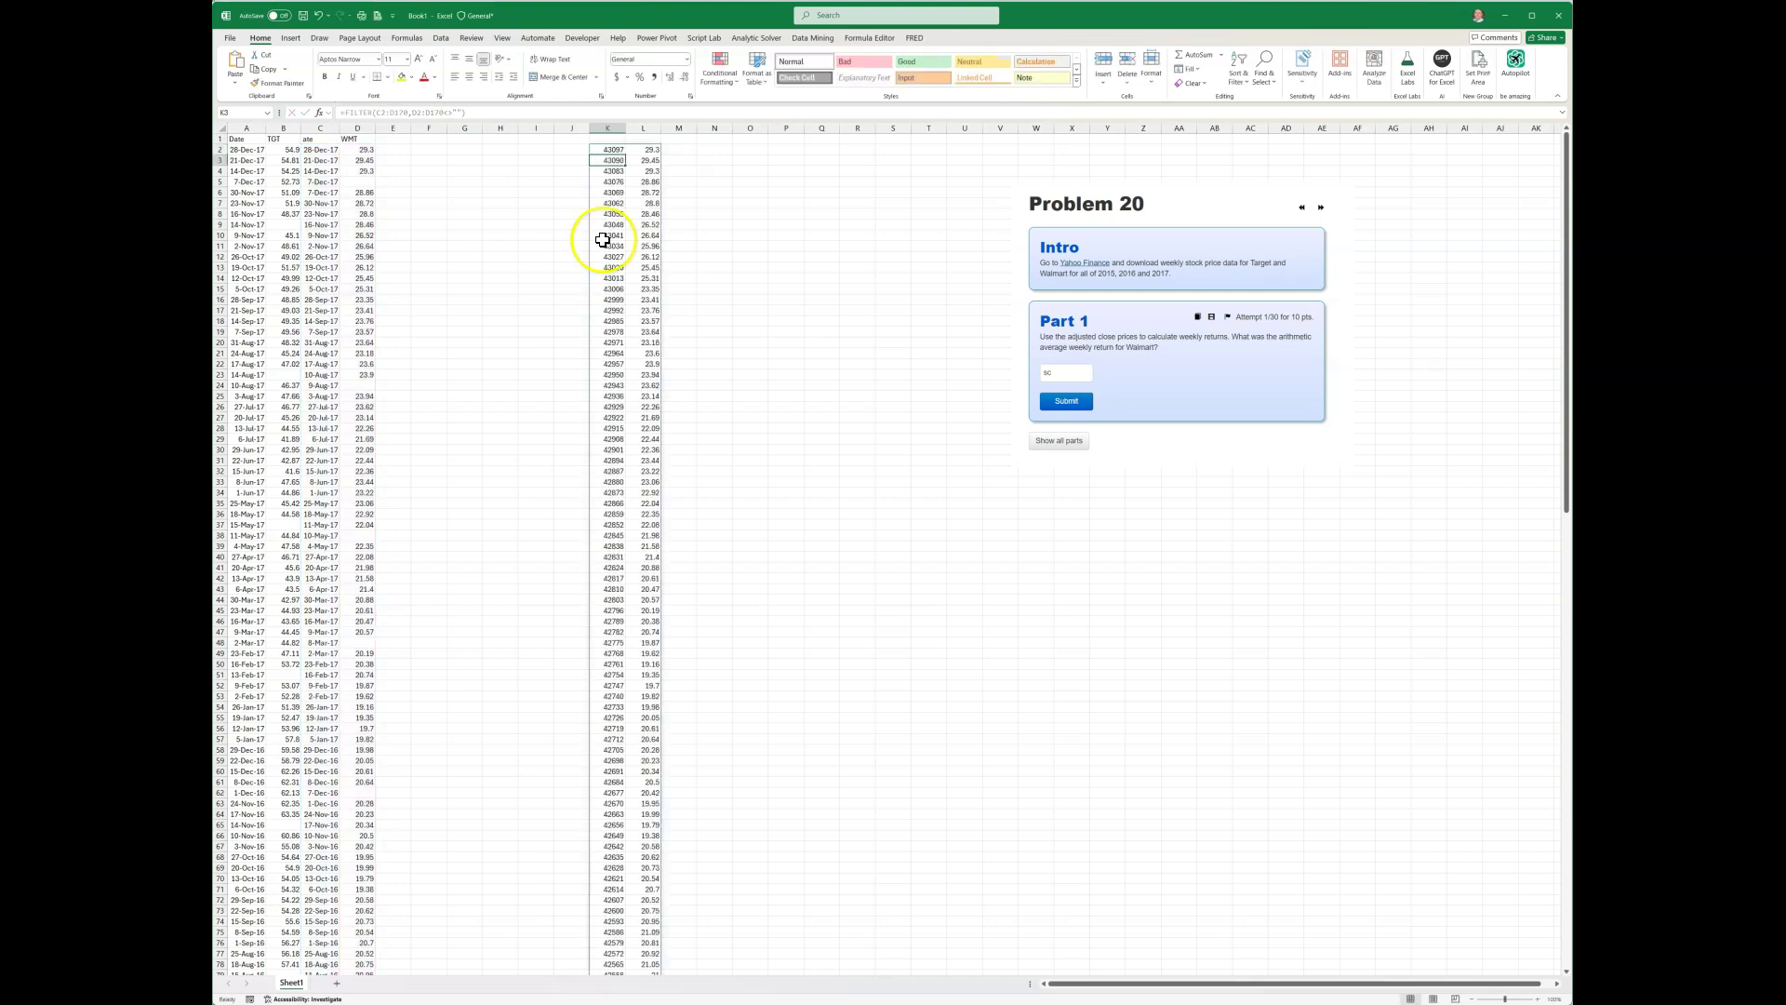
# Format column K as Short Date so the filtered dates display properly.
pyautogui.click(602, 126)
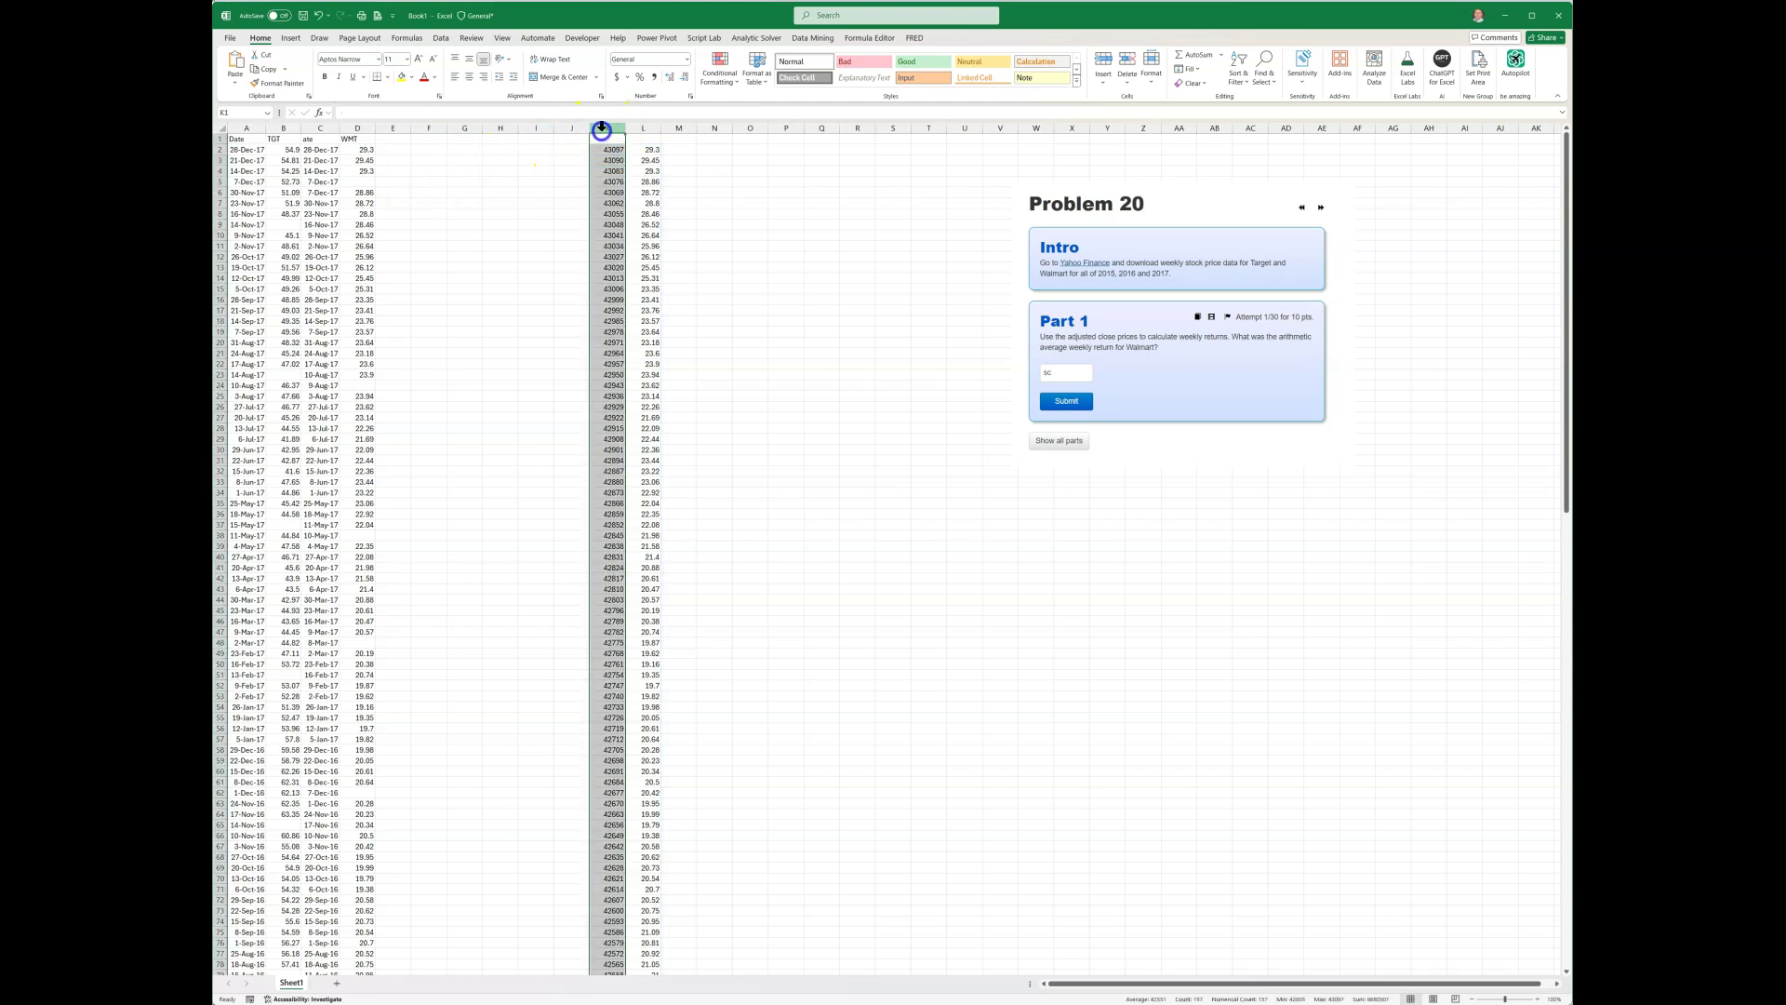
pyautogui.click(686, 58)
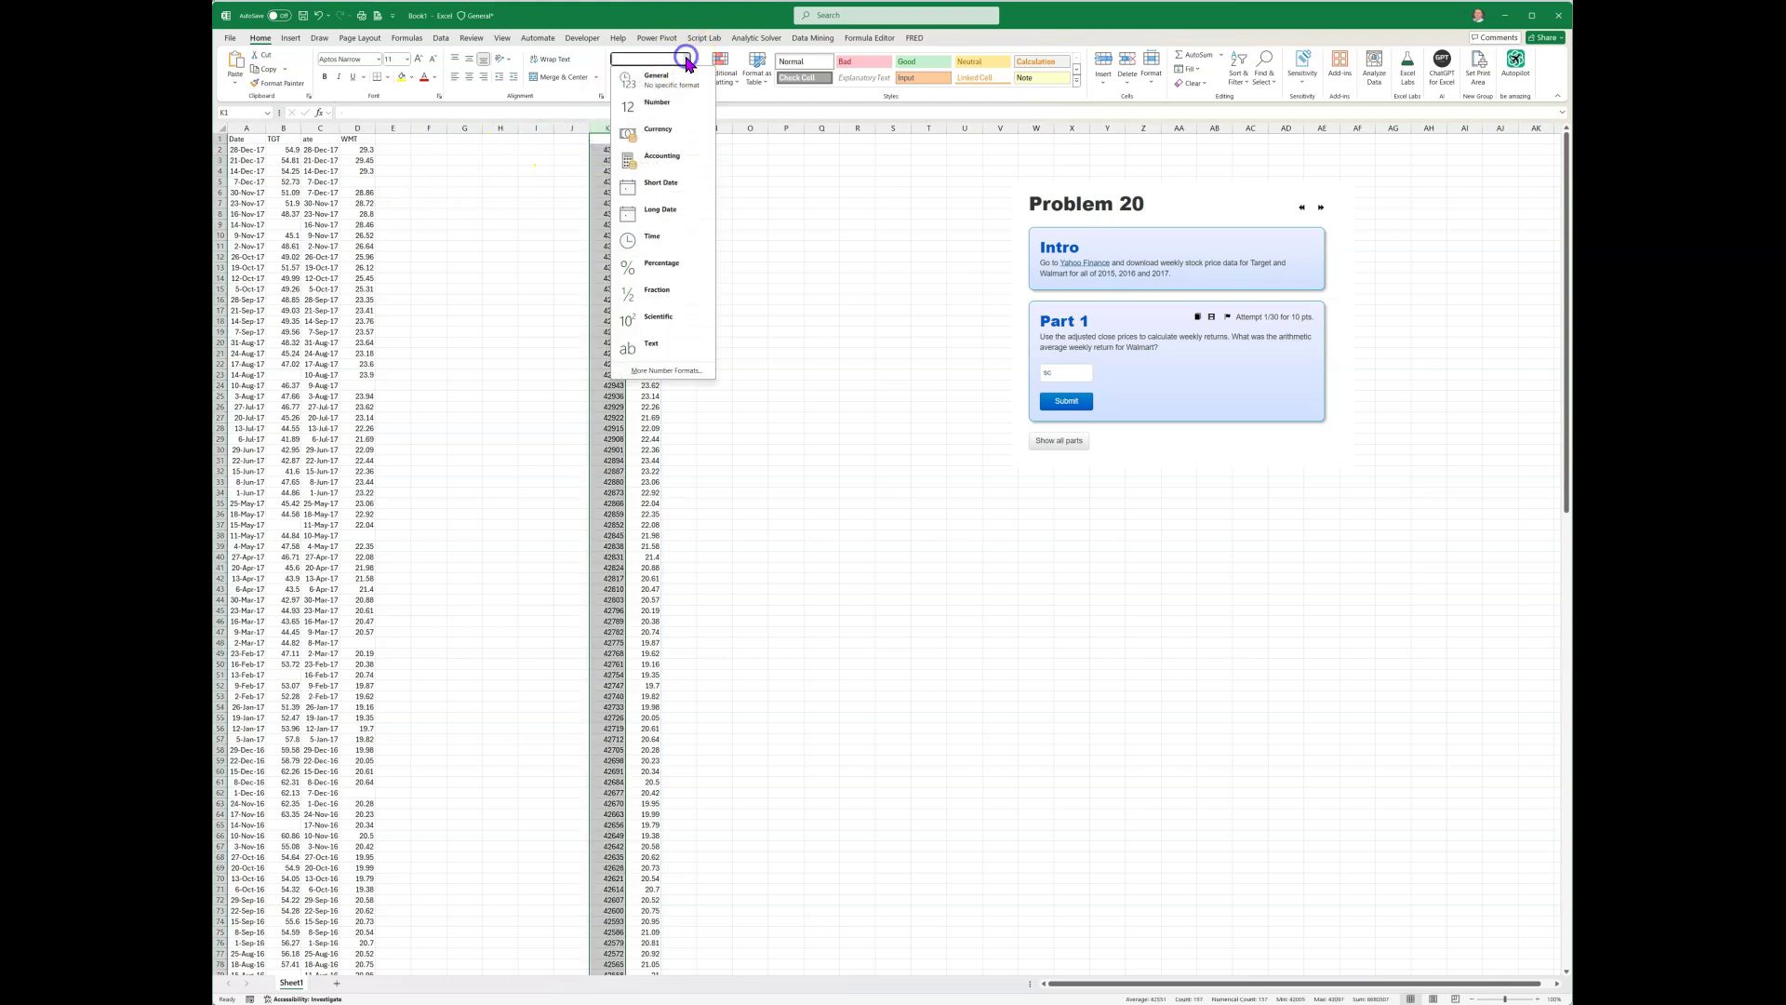
pyautogui.click(662, 182)
pyautogui.click(604, 247)
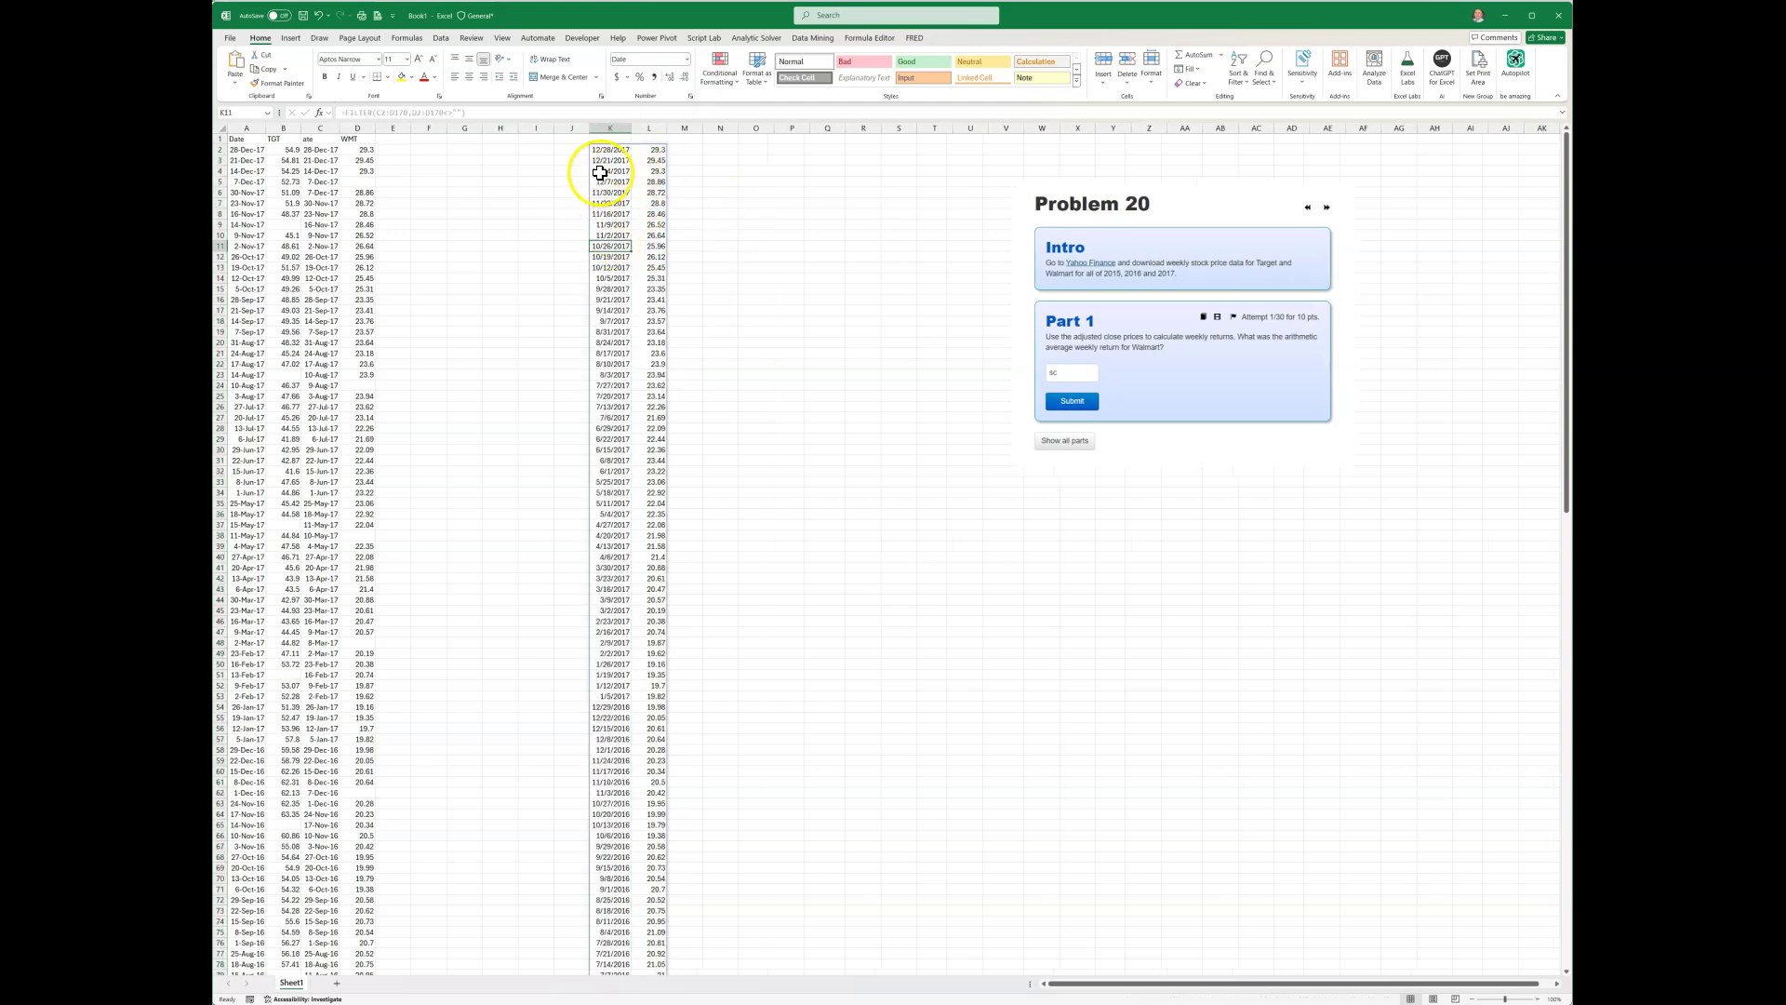
# Label L1 'WMT' and review the FILTER formula in K2 without changing it.
pyautogui.click(654, 139)
pyautogui.write('W')
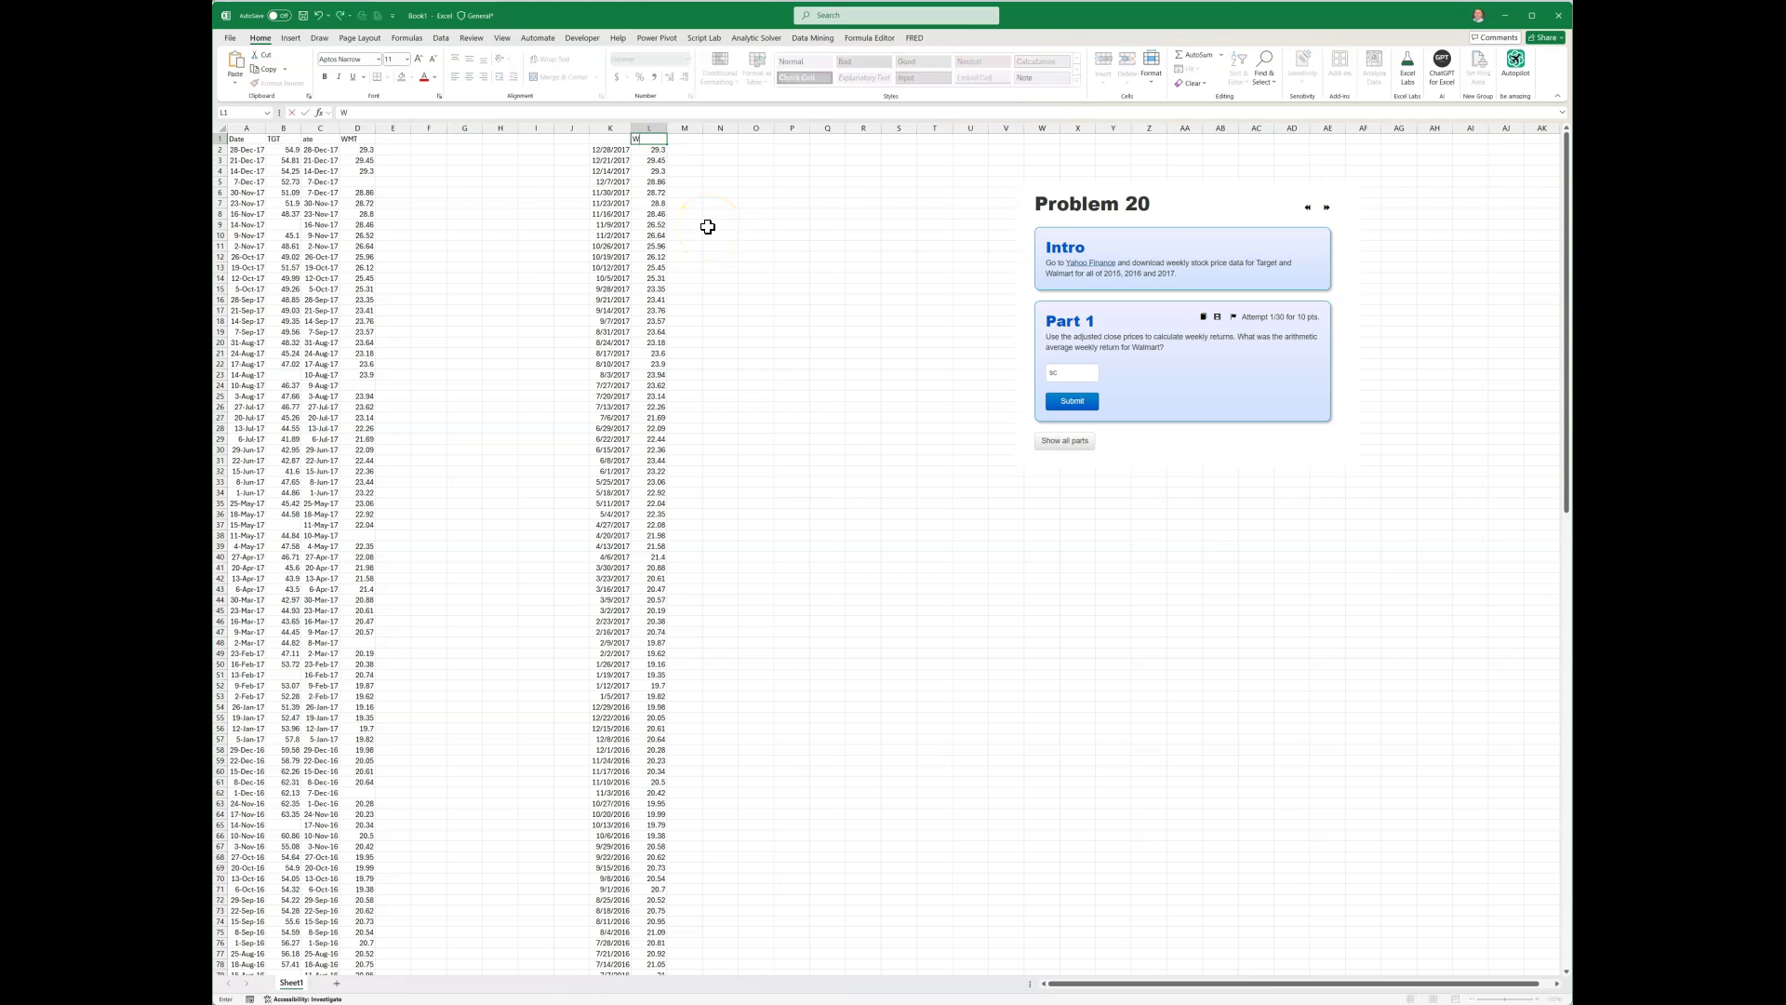
pyautogui.write('MT')
pyautogui.press('Return')
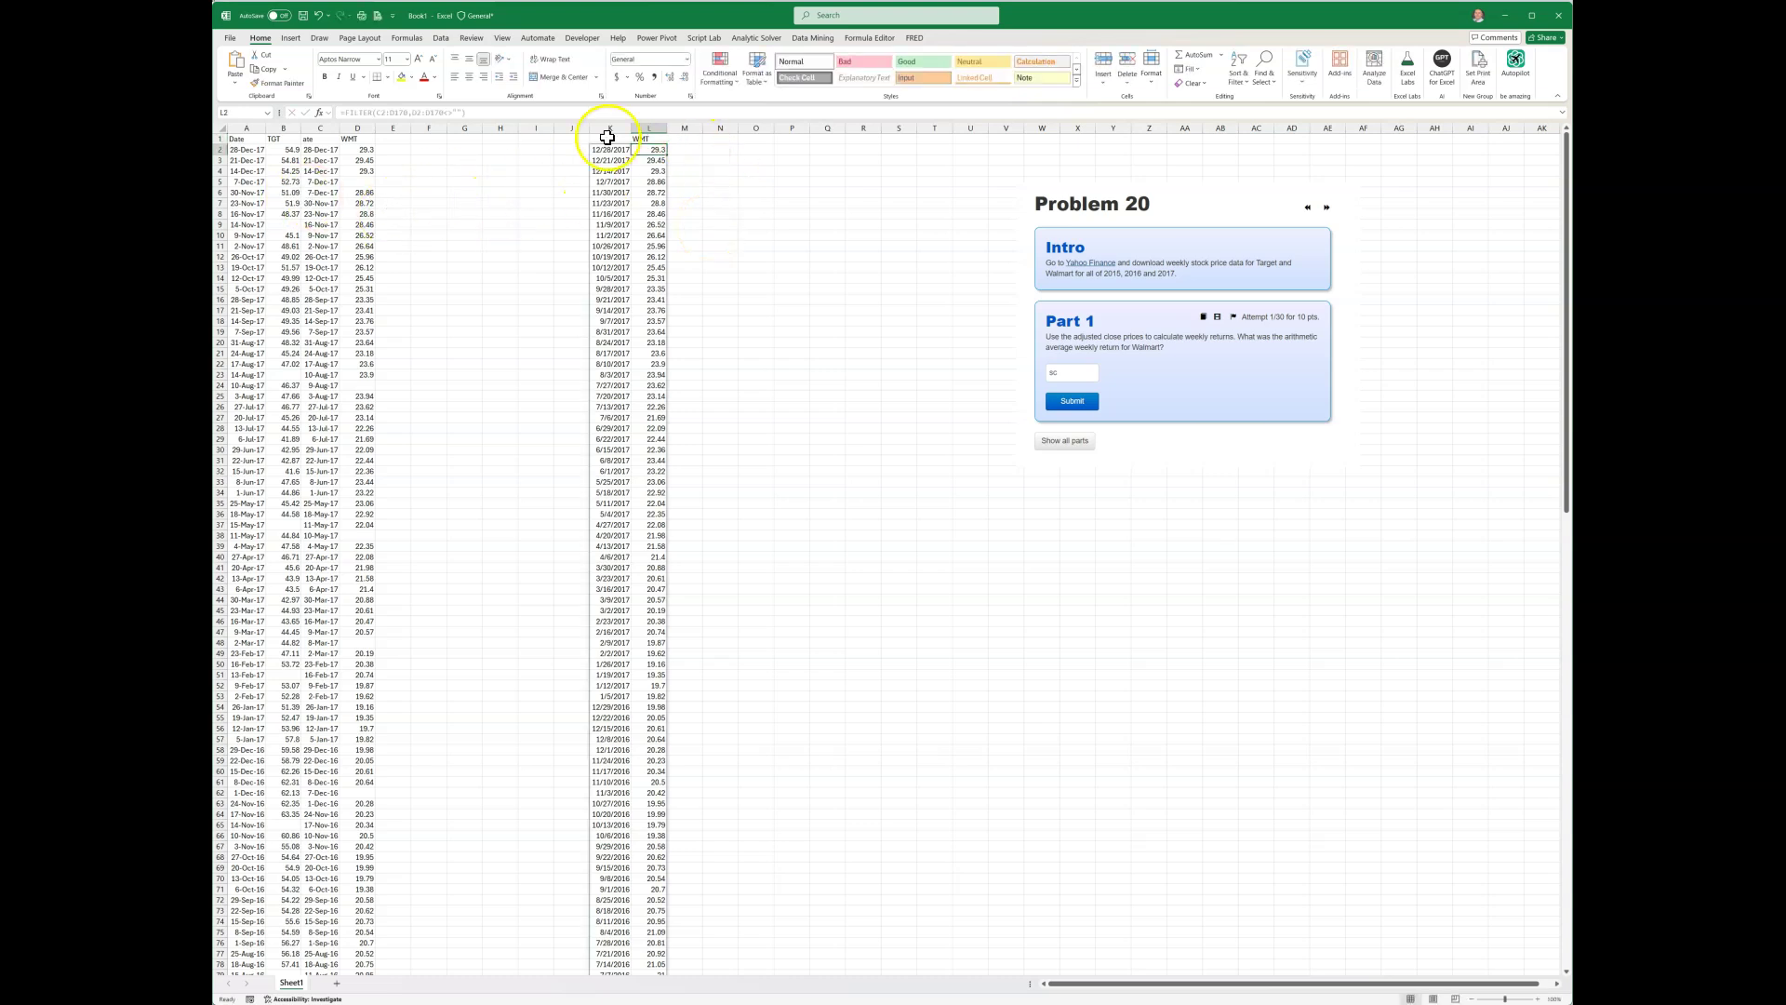
pyautogui.doubleClick(606, 149)
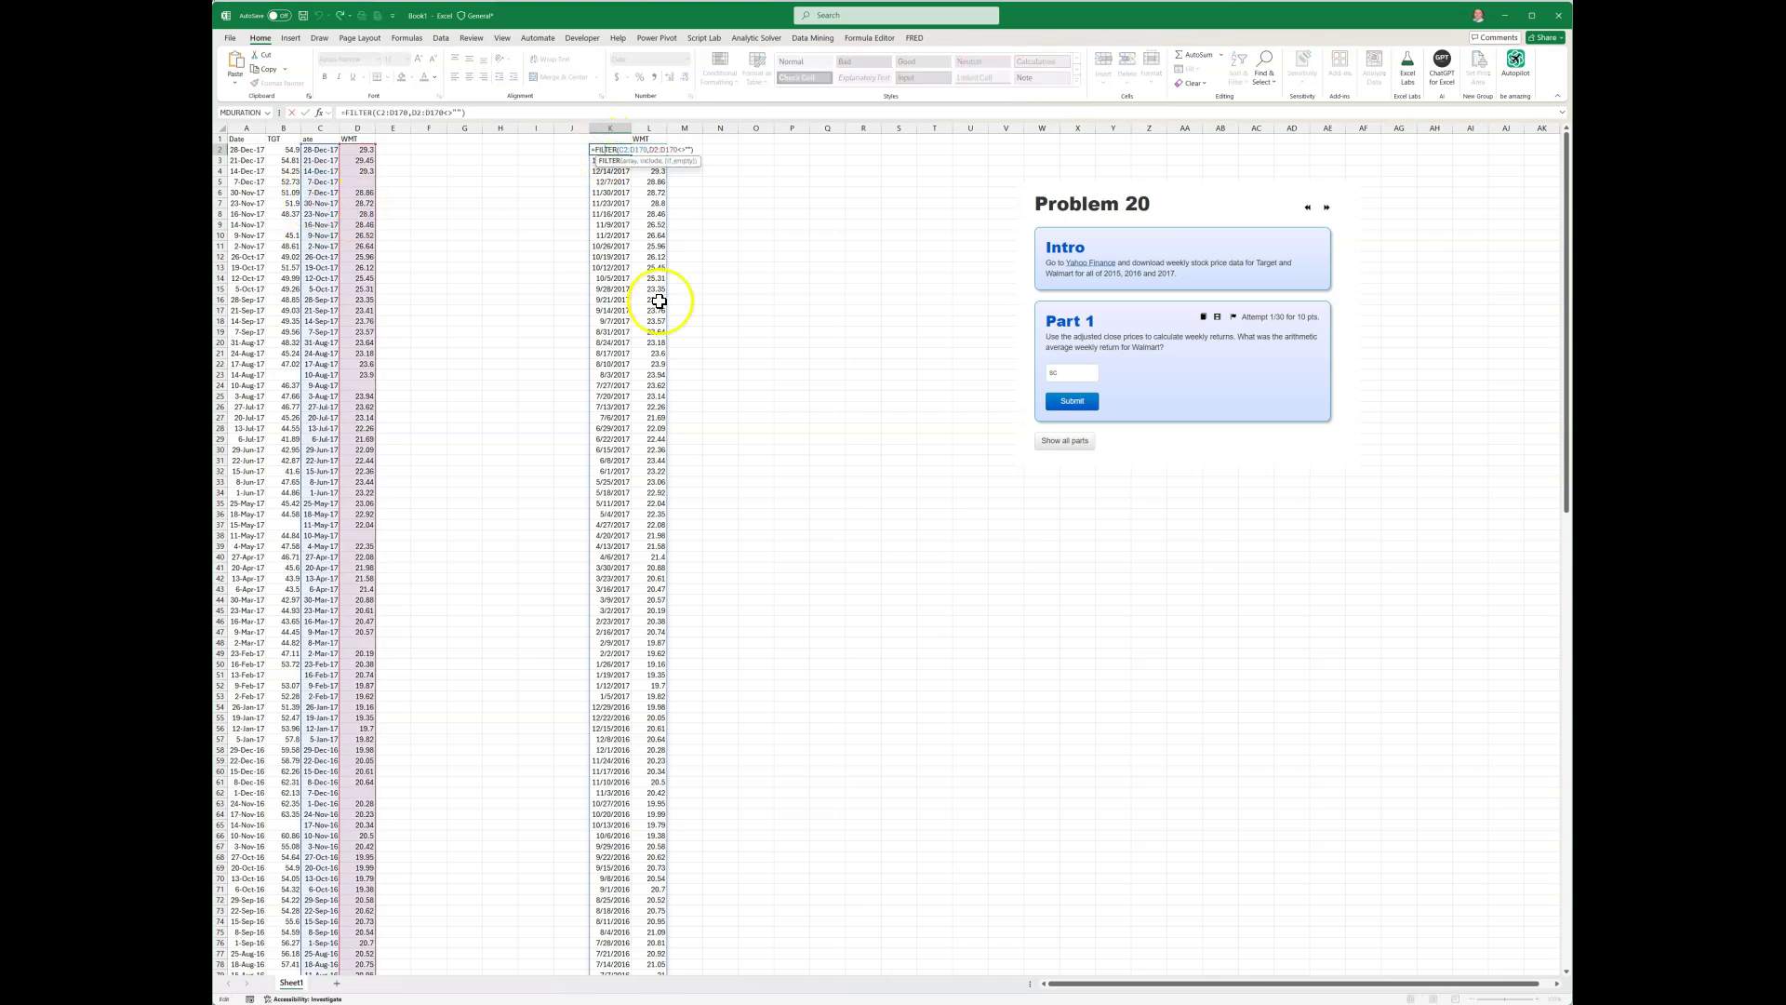
pyautogui.press('Escape')
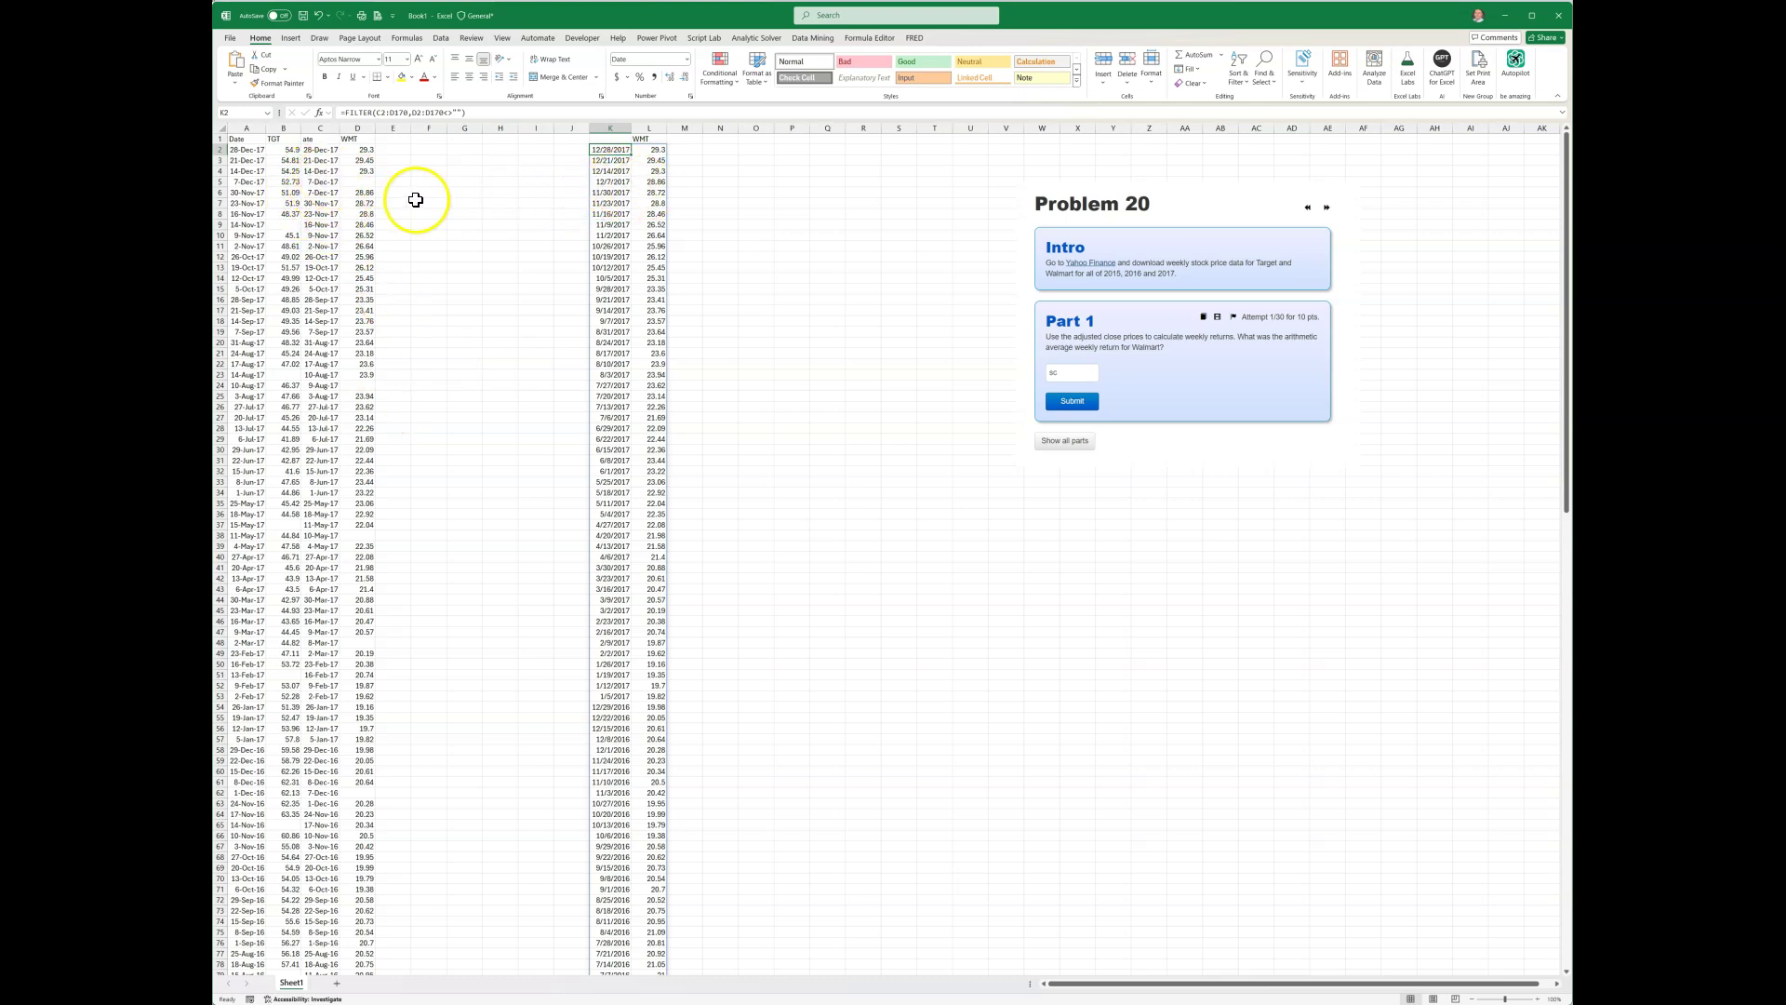
pyautogui.click(363, 173)
pyautogui.click(363, 385)
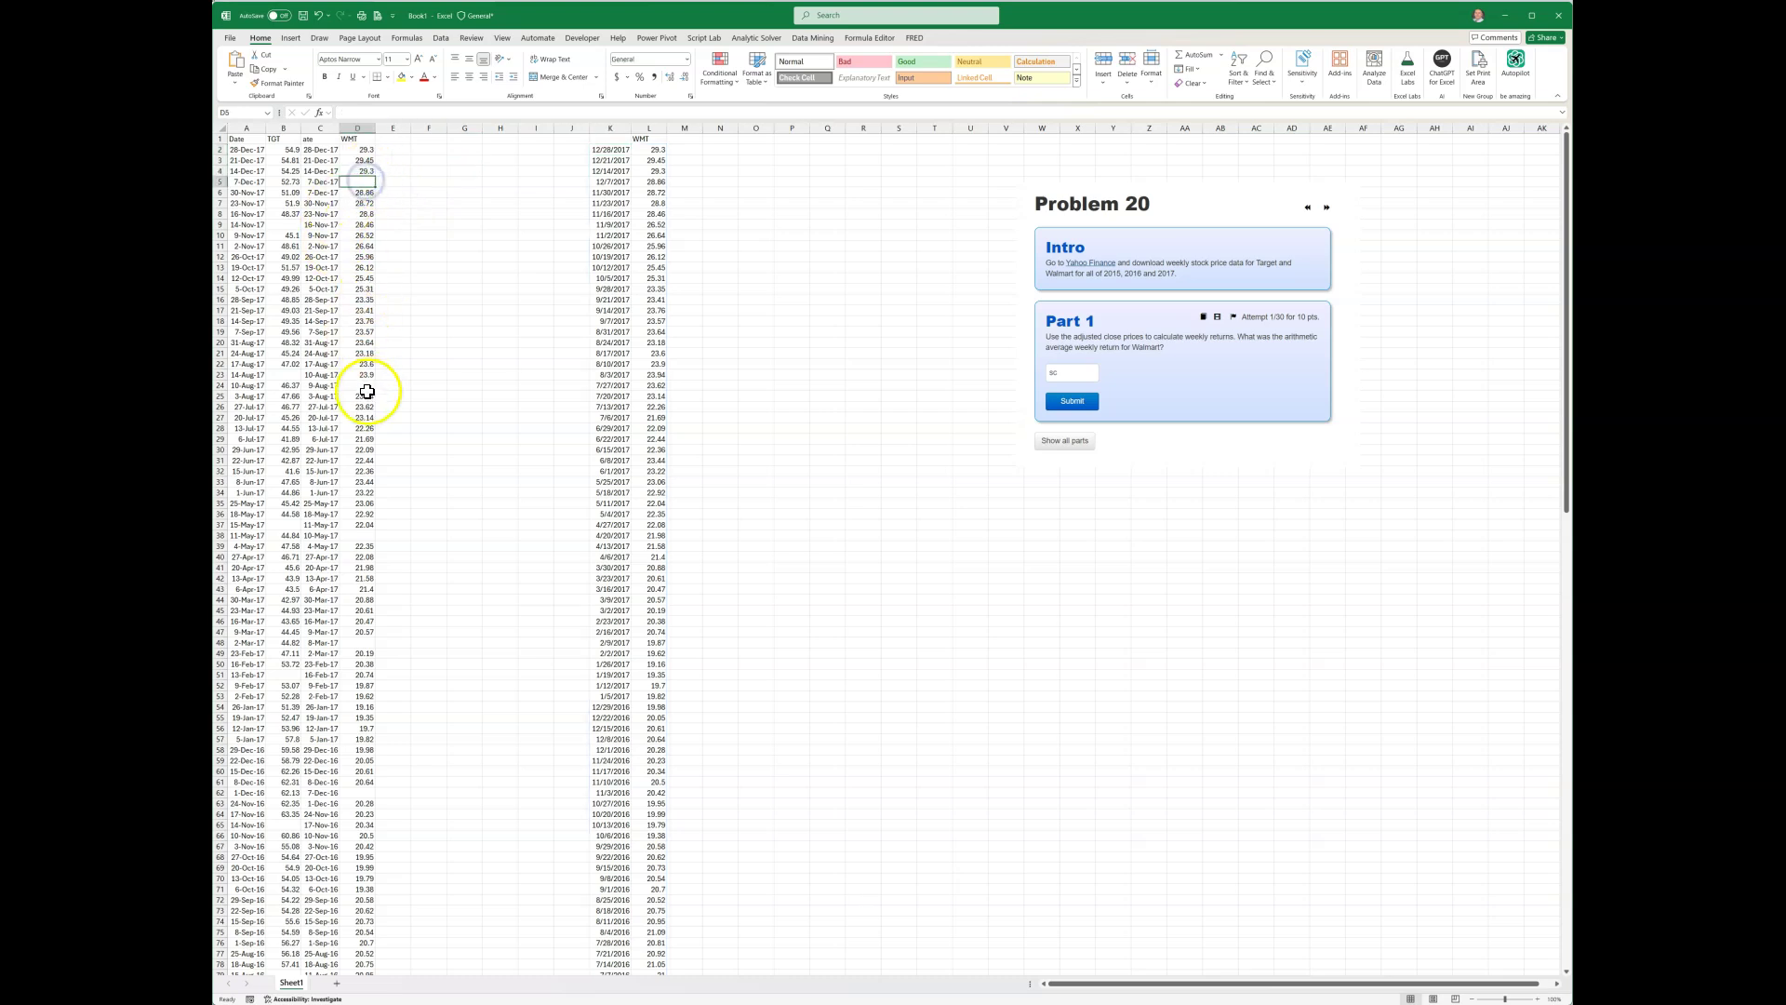
# Wrap K2's FILTER formula in SORT so Walmart dates and prices run oldest first from 1/1/2015.
pyautogui.click(605, 151)
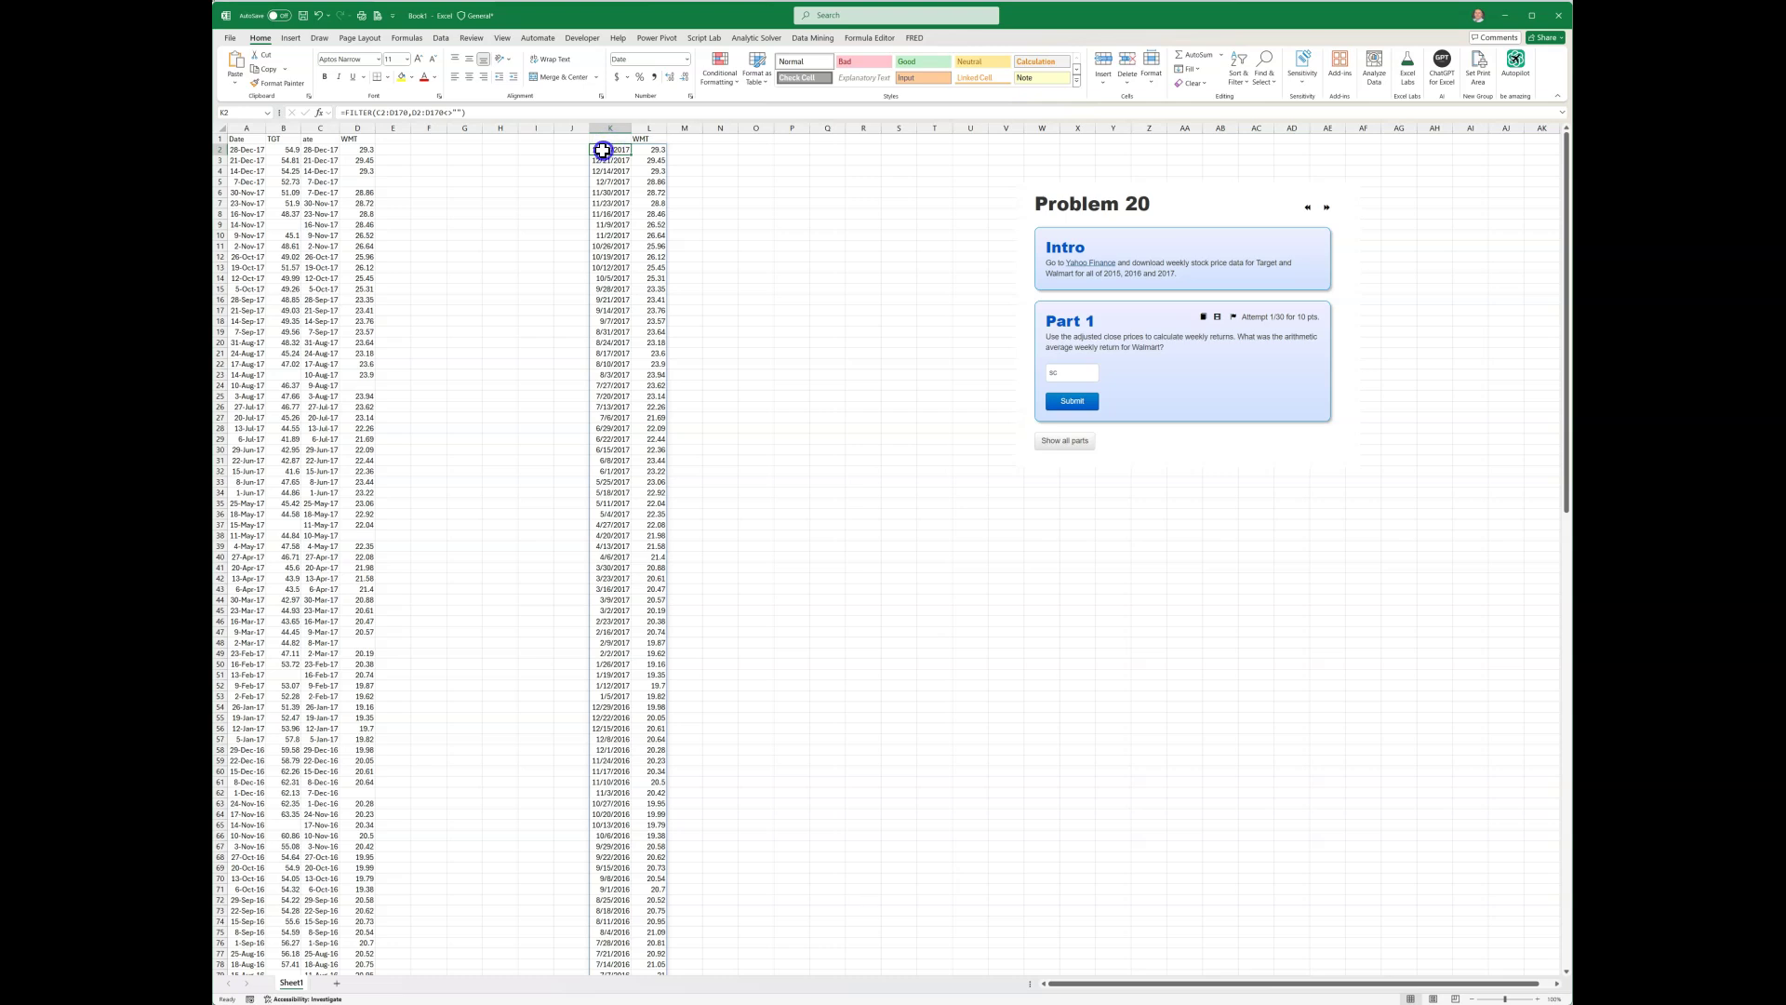
pyautogui.doubleClick(603, 151)
pyautogui.press('Escape')
pyautogui.doubleClick(607, 152)
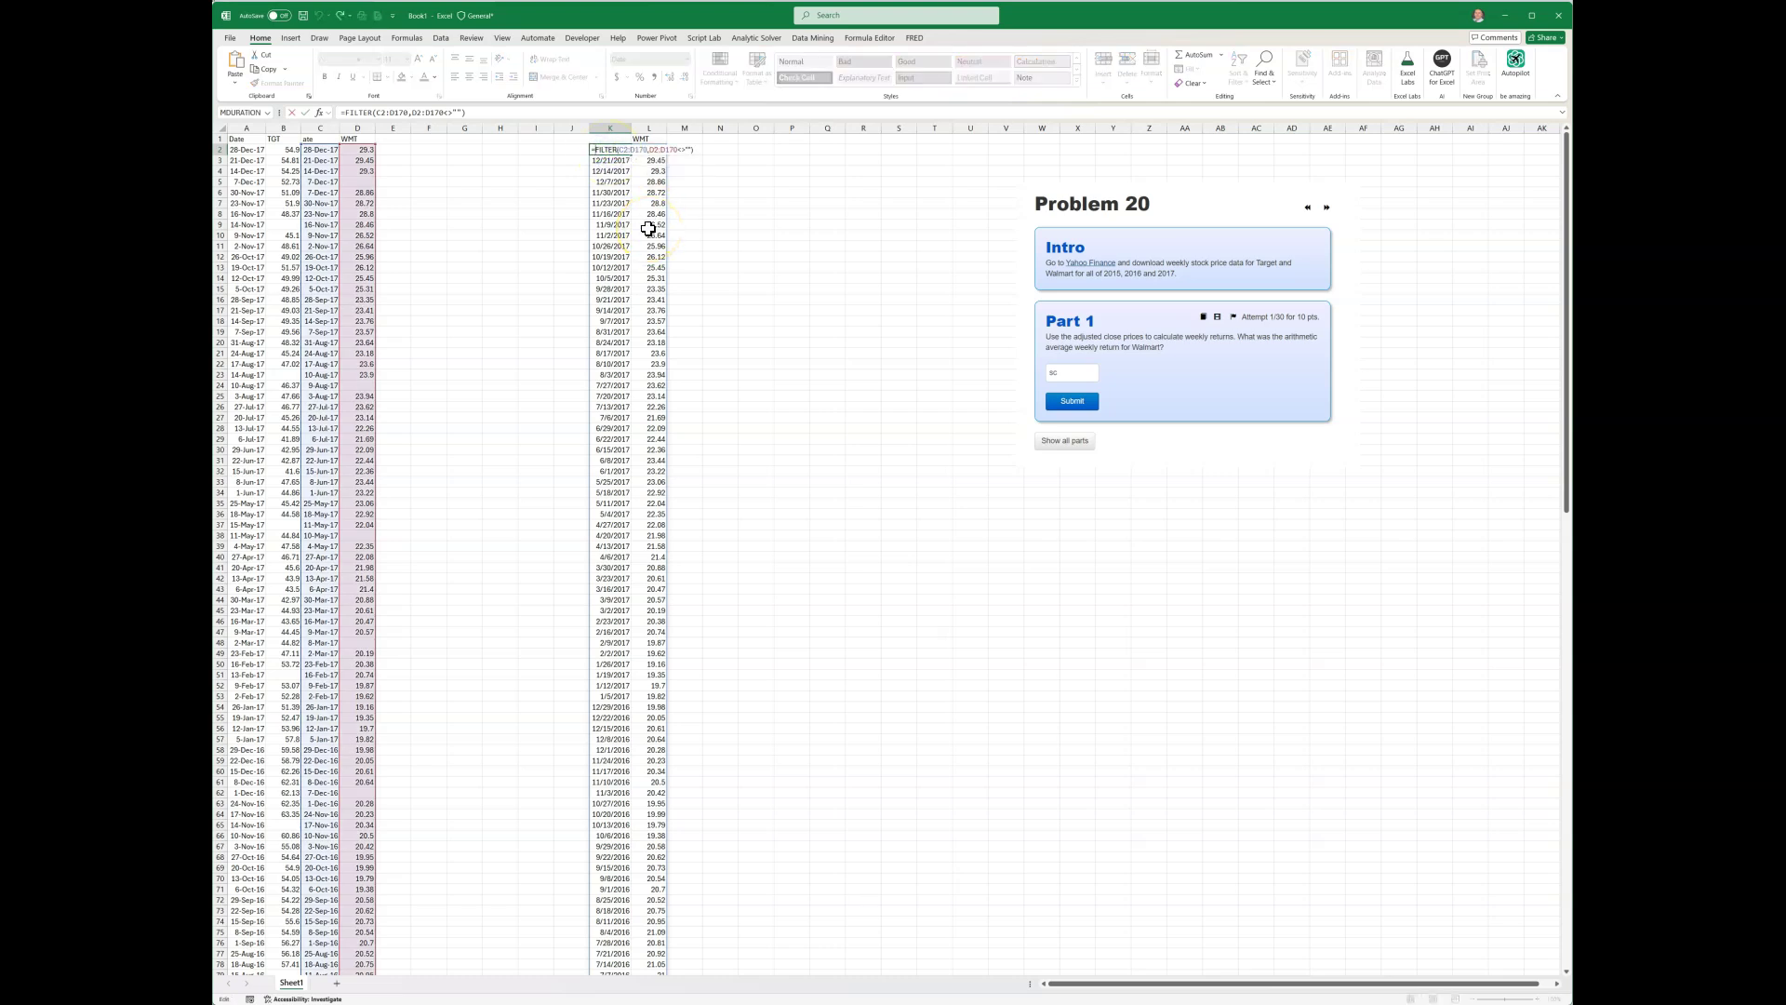
pyautogui.write('sort(')
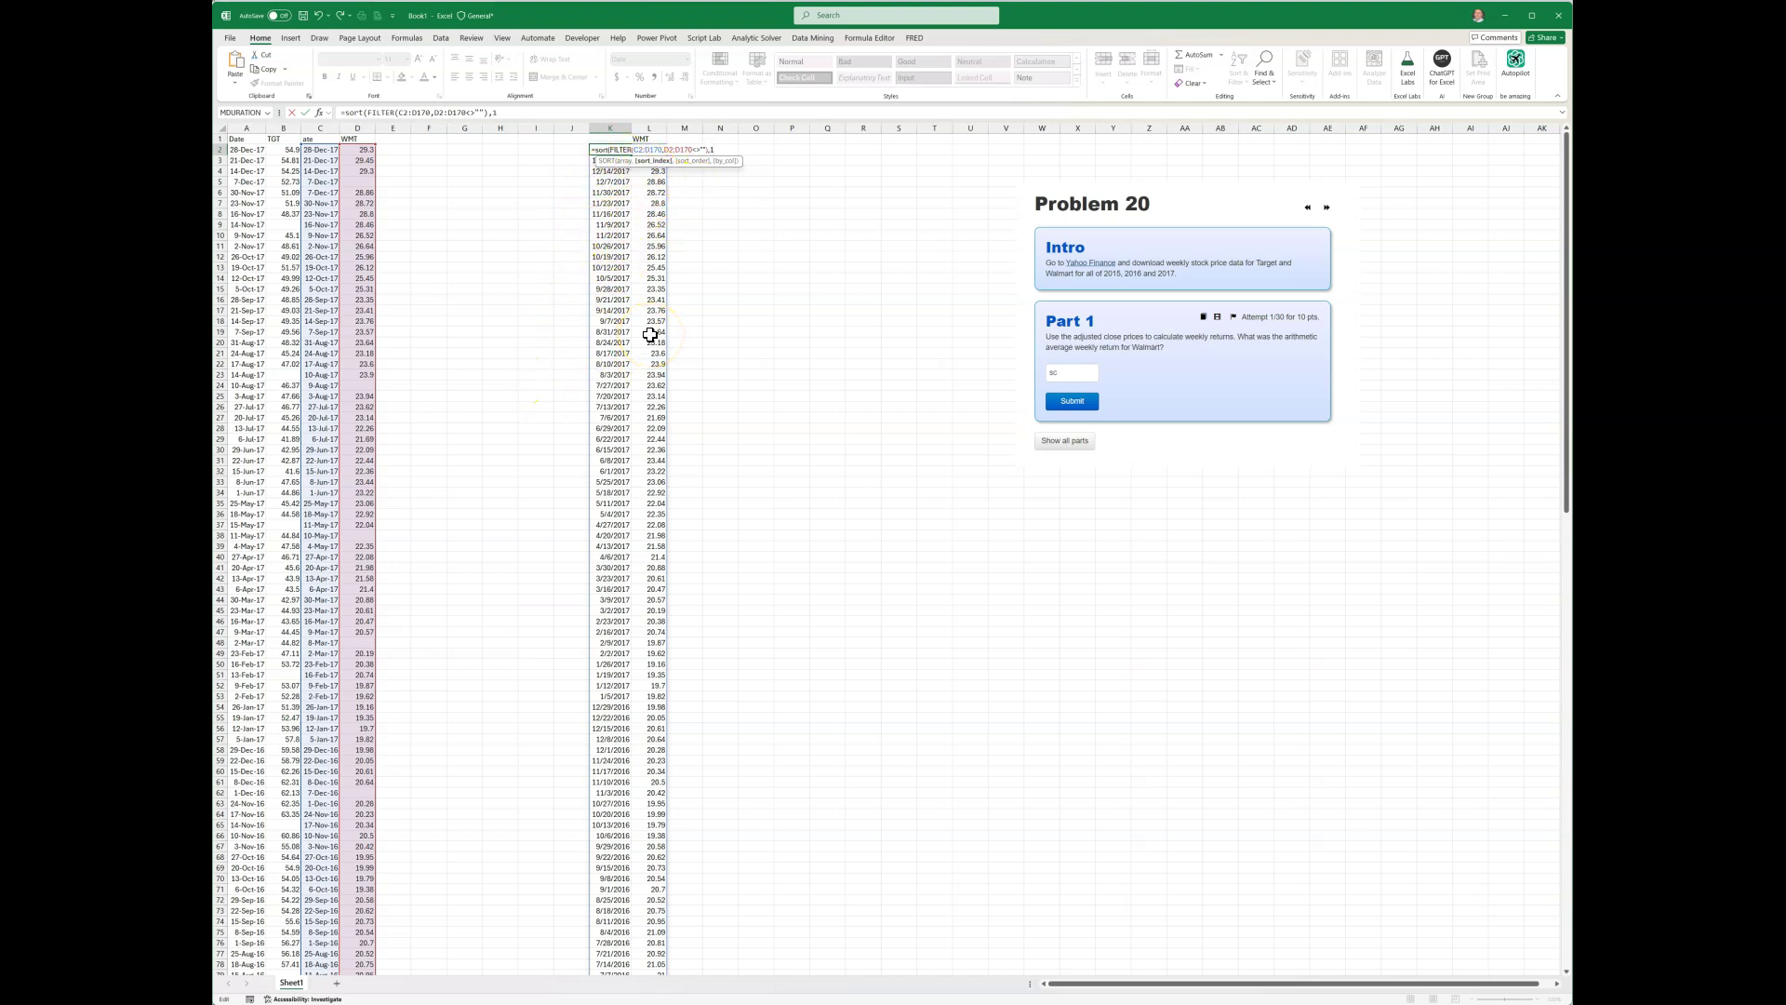
pyautogui.press('Return')
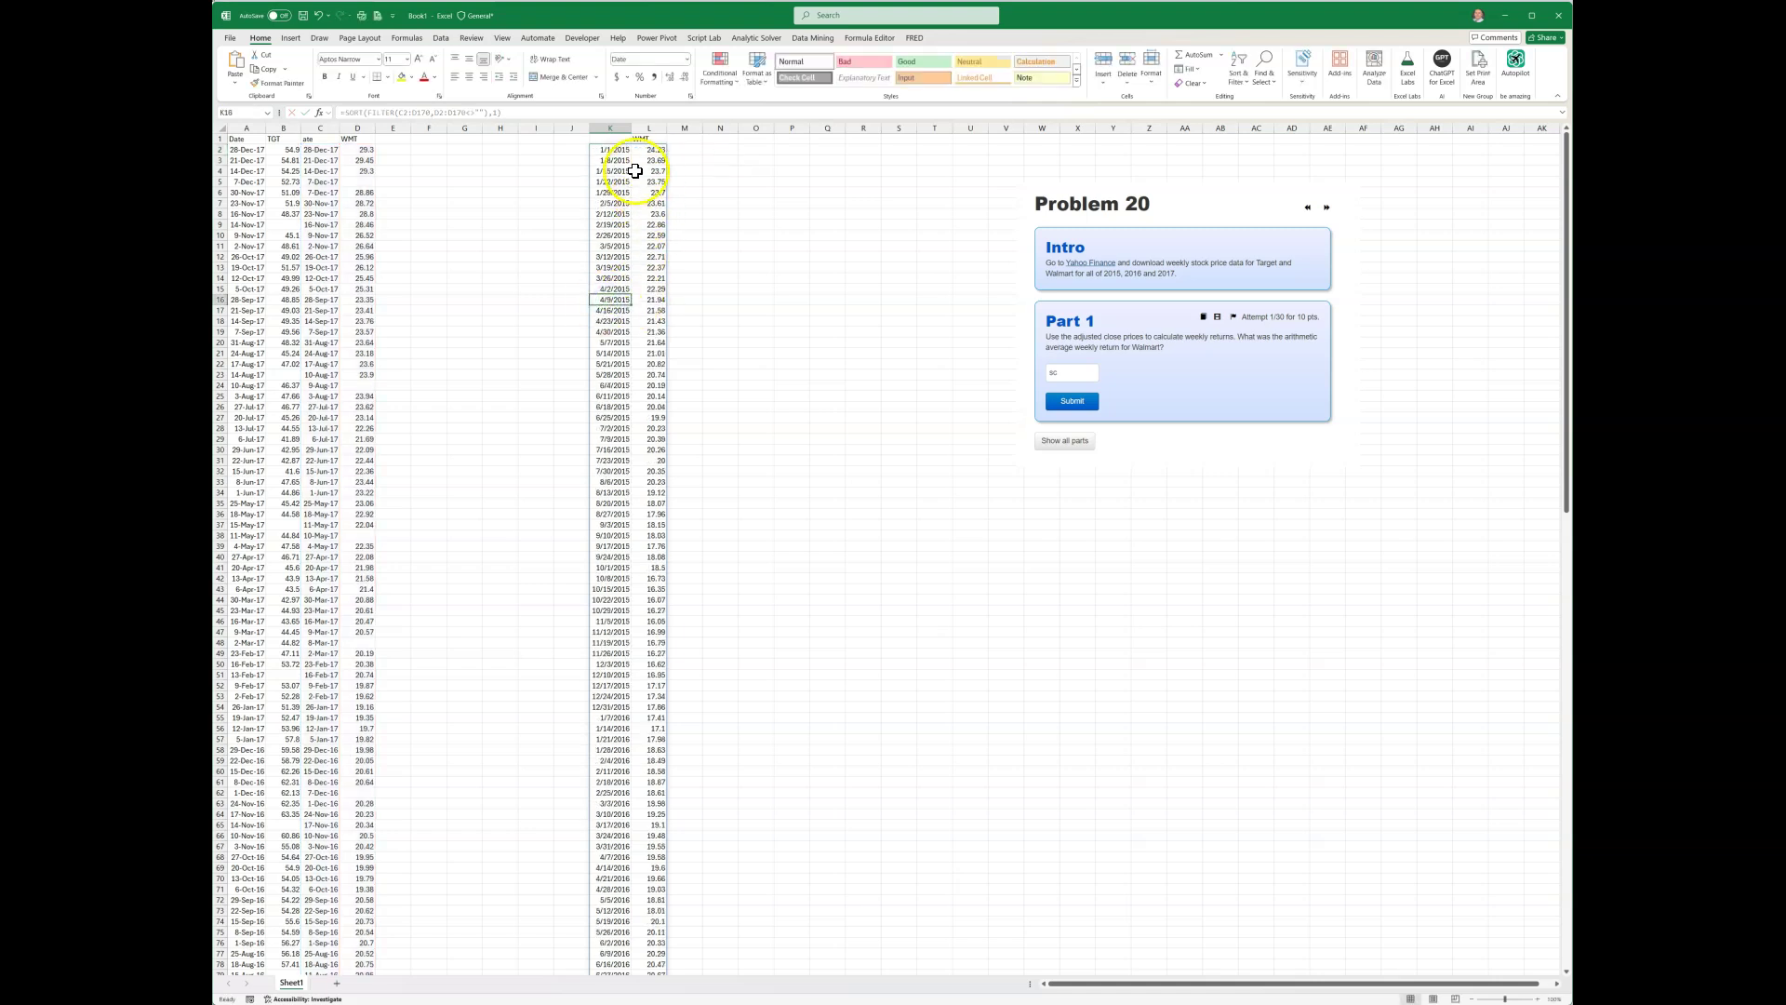
pyautogui.click(608, 152)
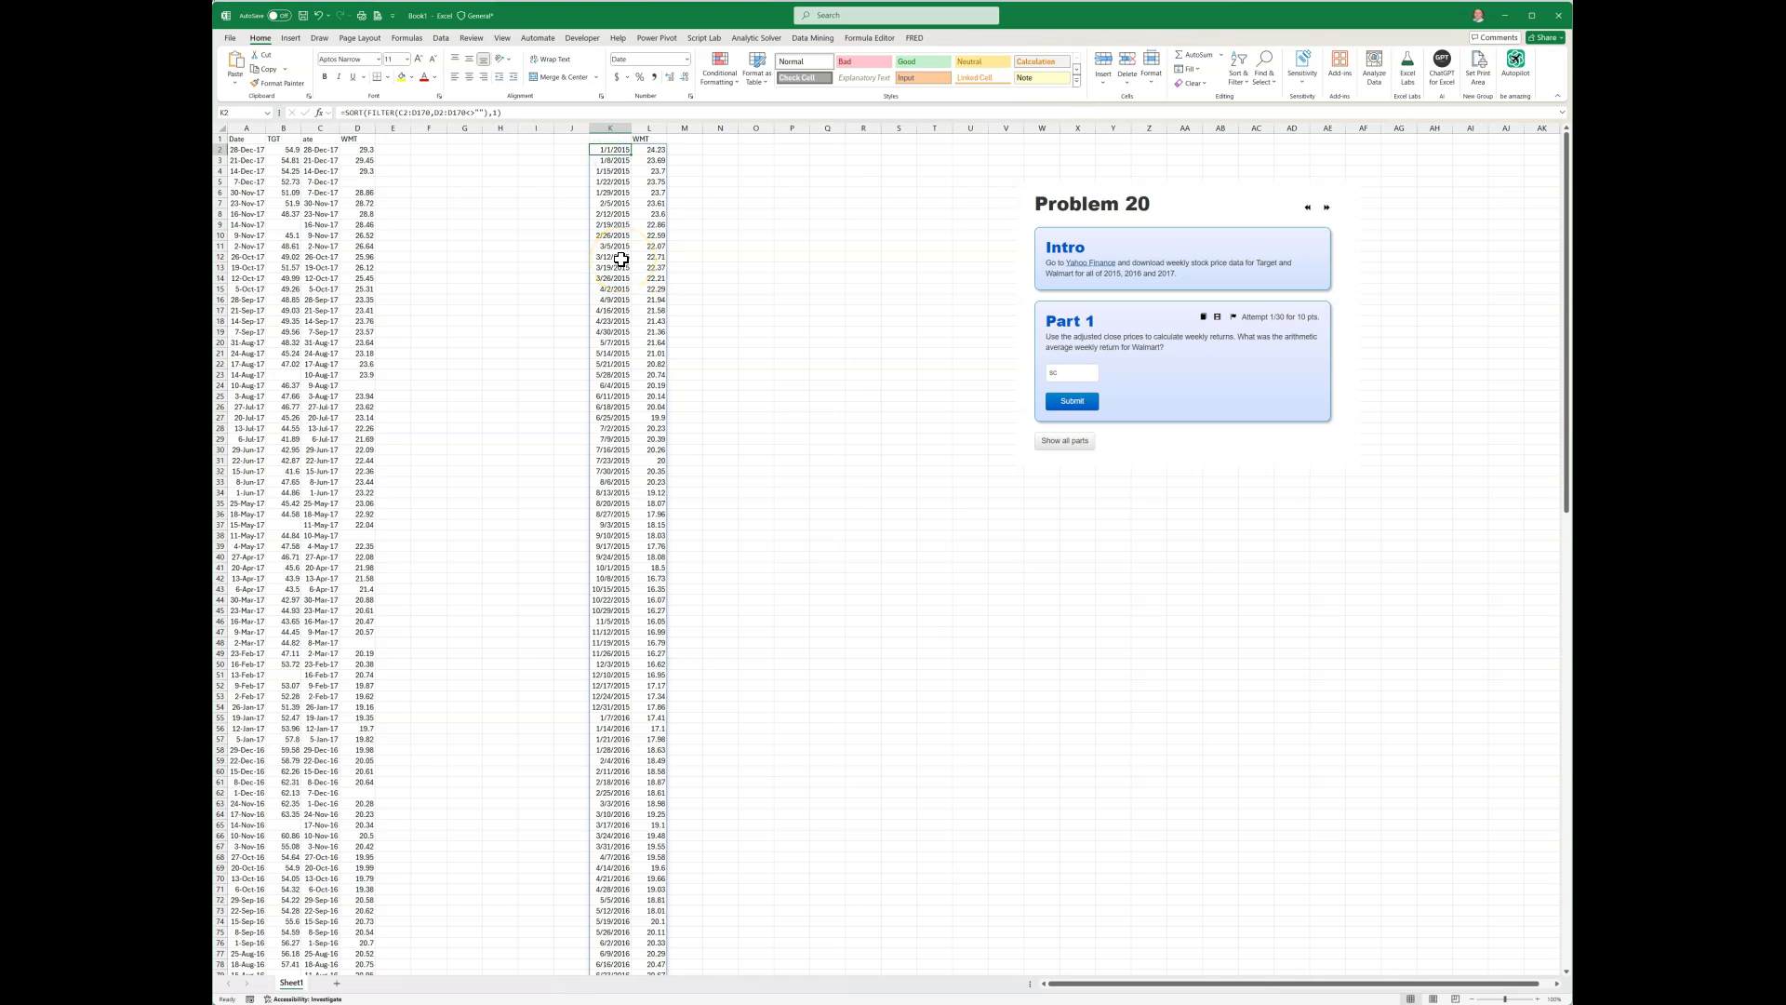
pyautogui.press('Down')
pyautogui.press('Down')
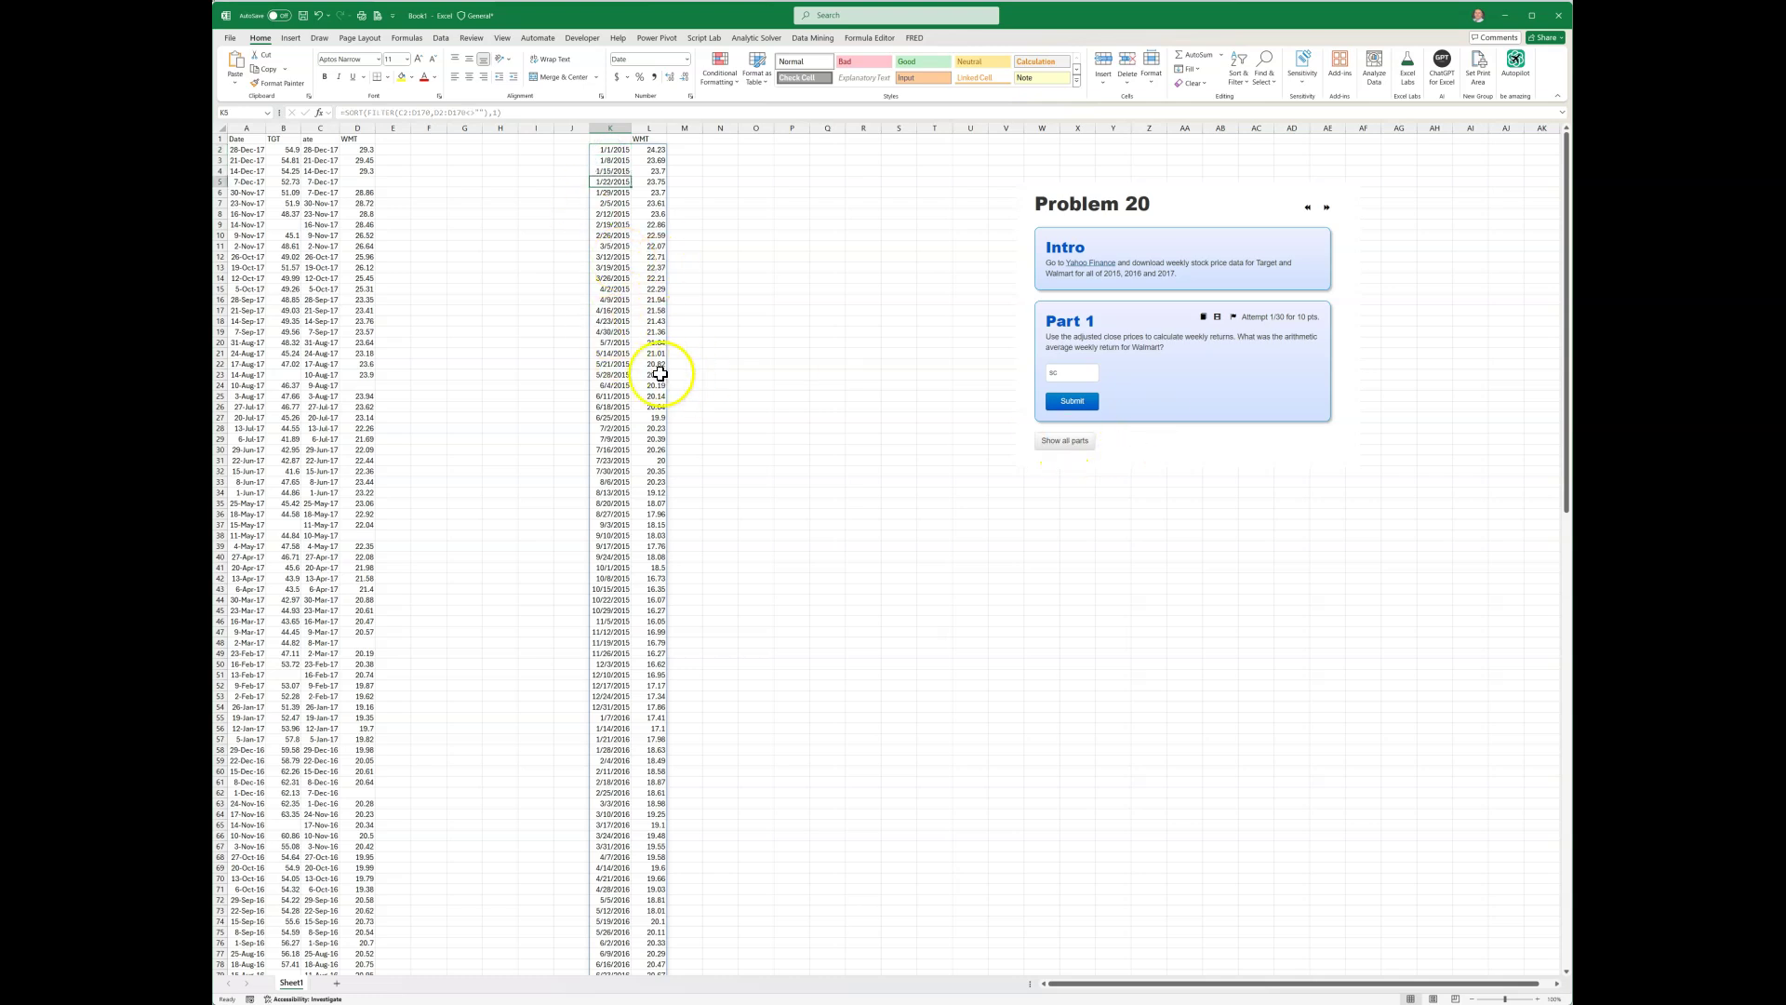
# Enter =L3/L2-1 in M3 and fill it down column M through the 12/28/2017 row.
pyautogui.click(726, 237)
pyautogui.click(678, 158)
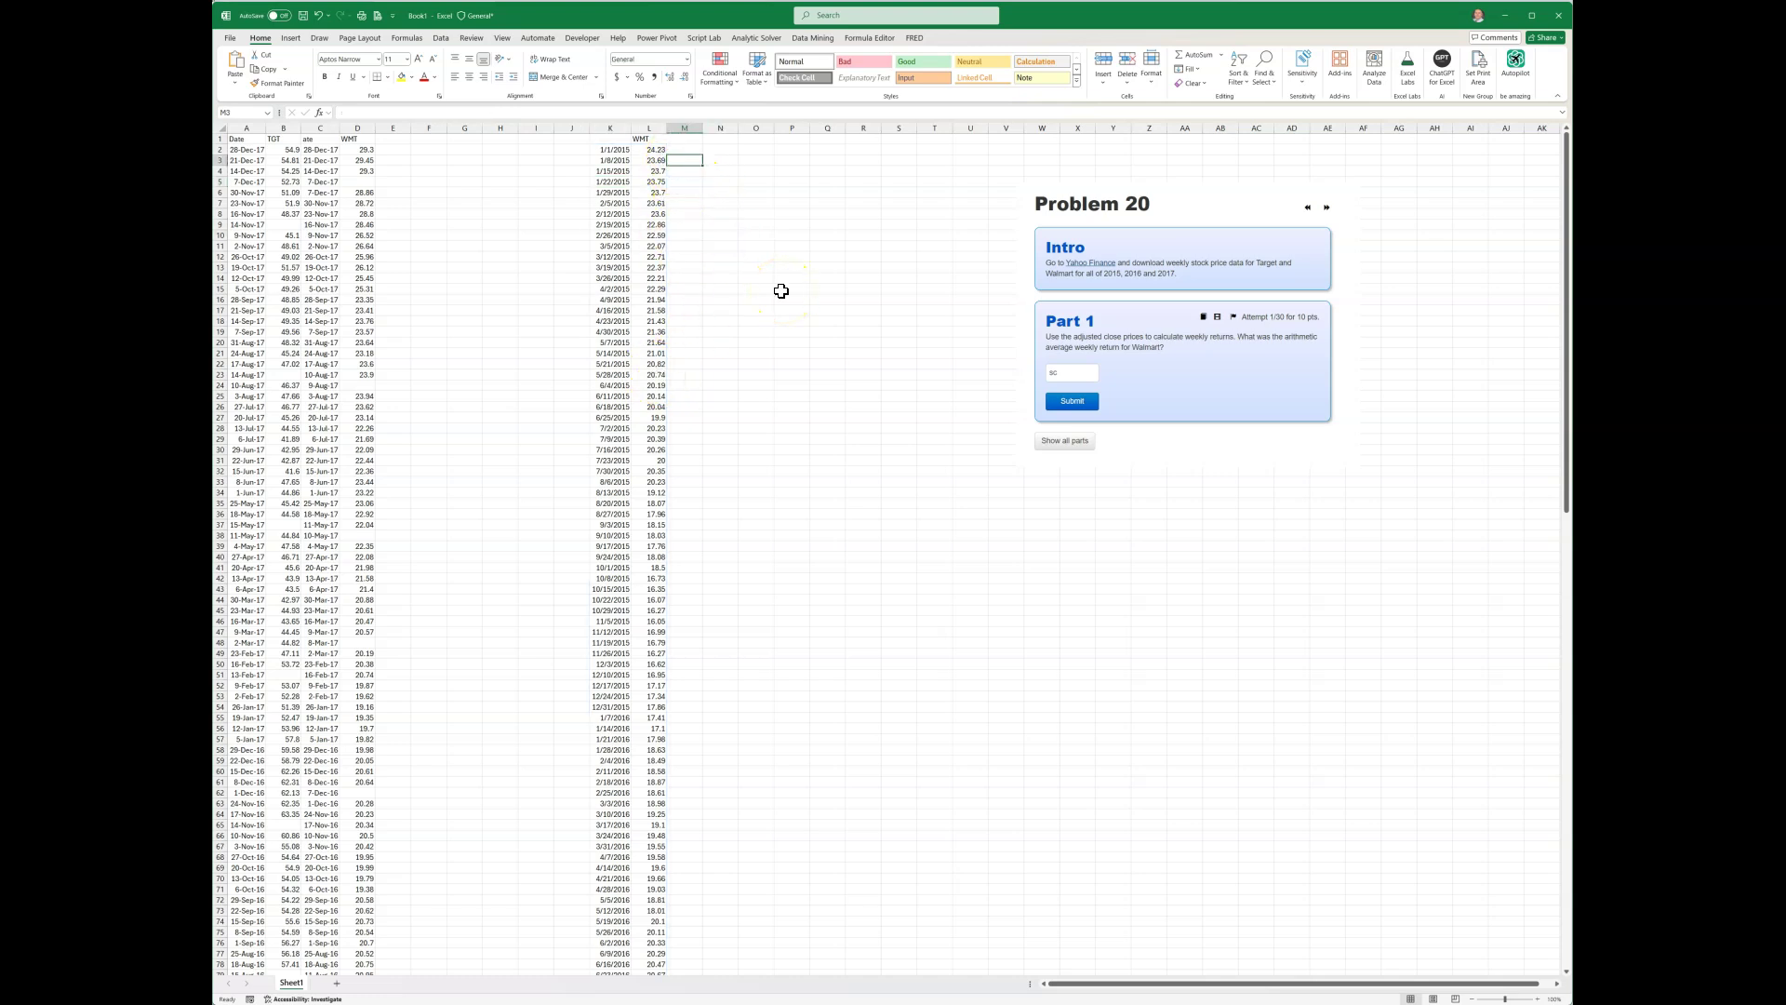
pyautogui.write('=')
pyautogui.click(651, 160)
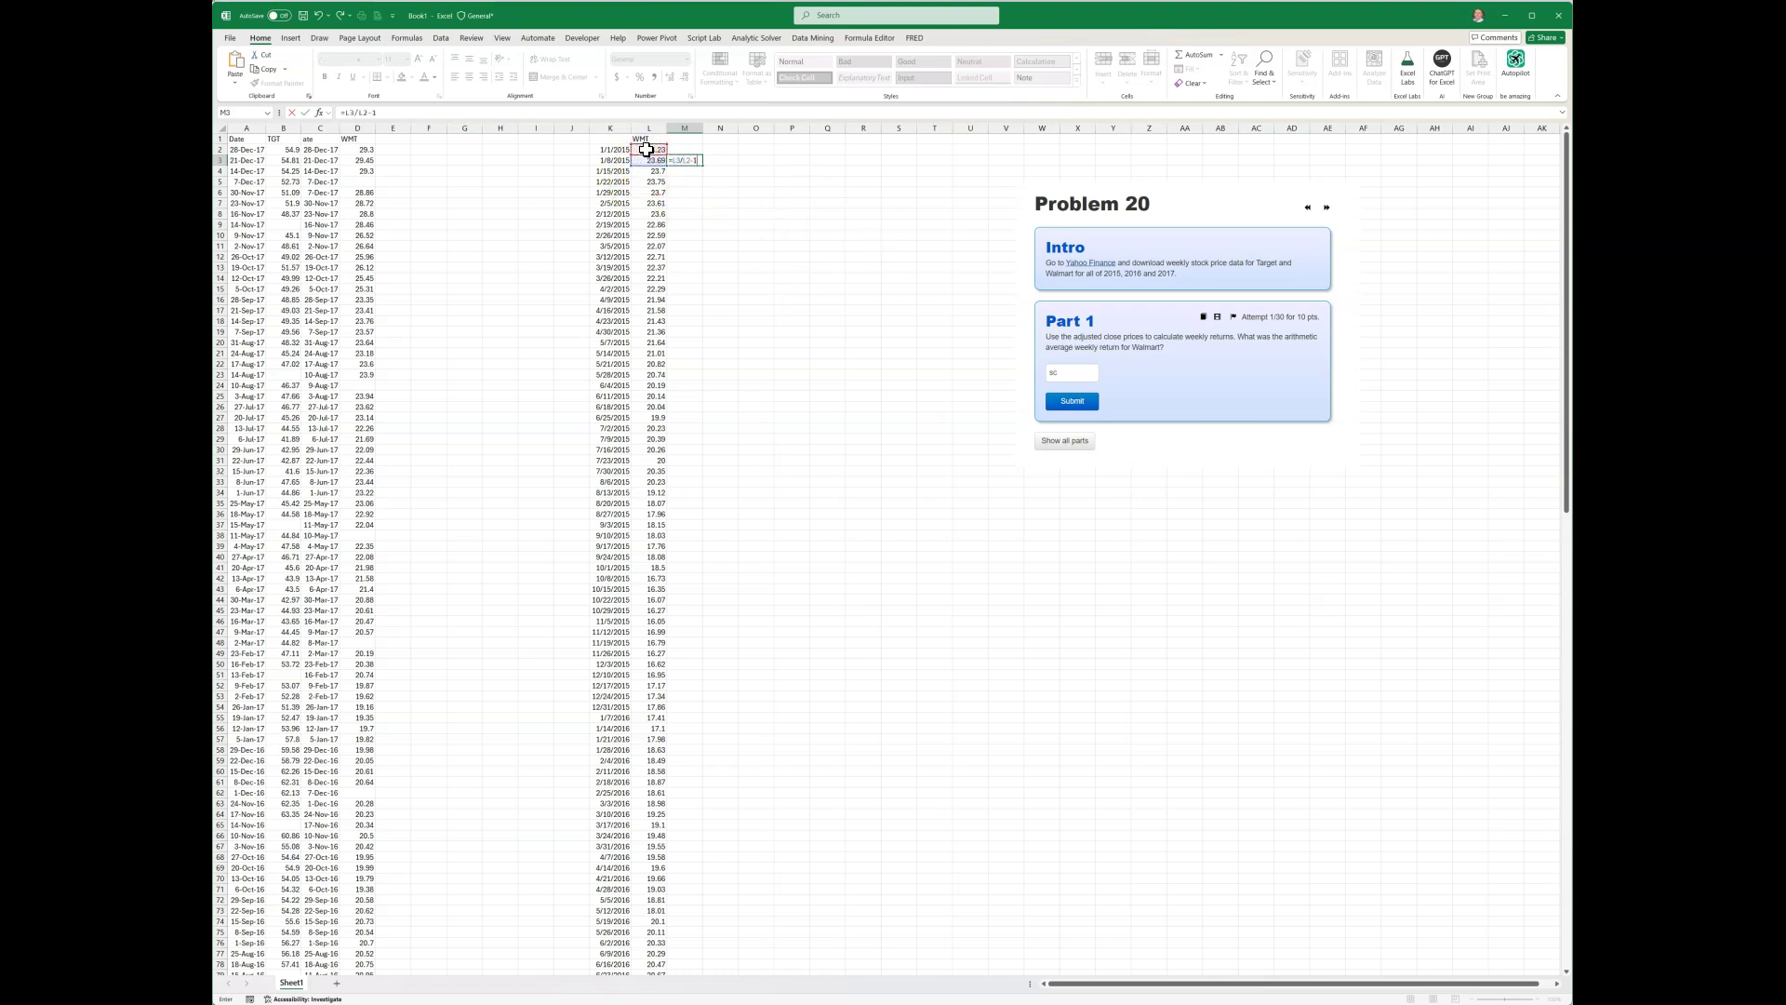
pyautogui.write('-1')
pyautogui.press('Return')
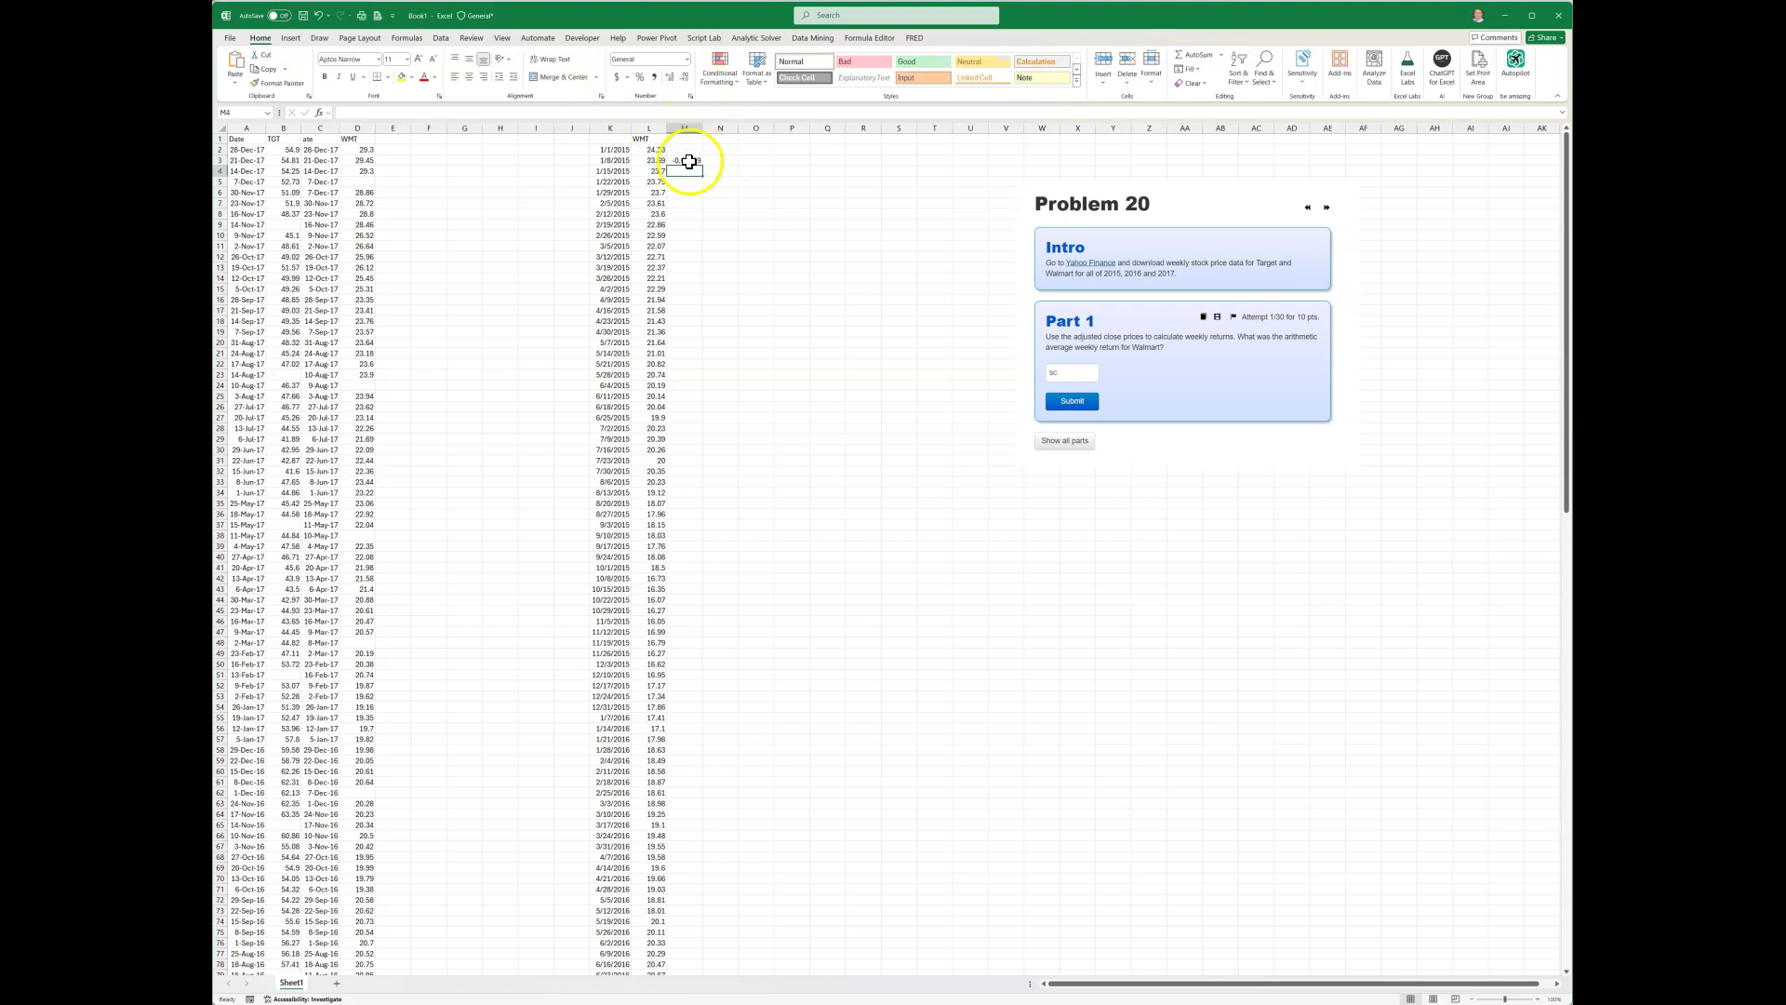
pyautogui.click(688, 160)
pyautogui.doubleClick(702, 165)
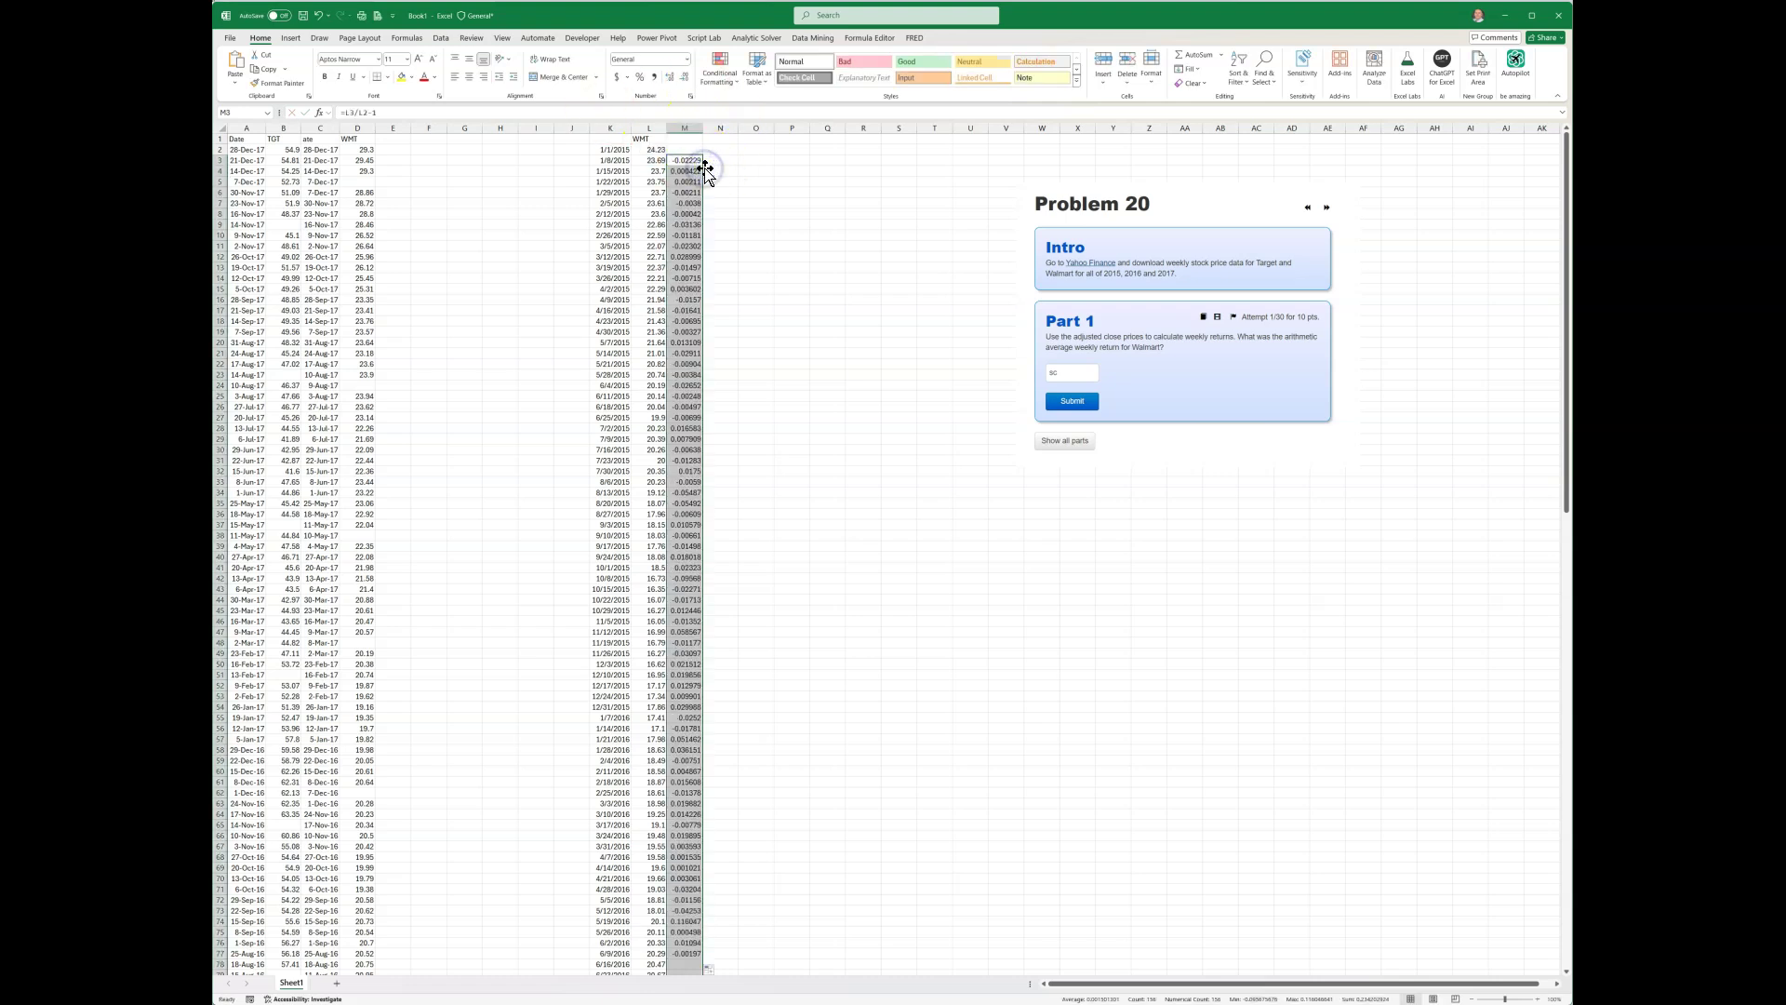
pyautogui.click(827, 234)
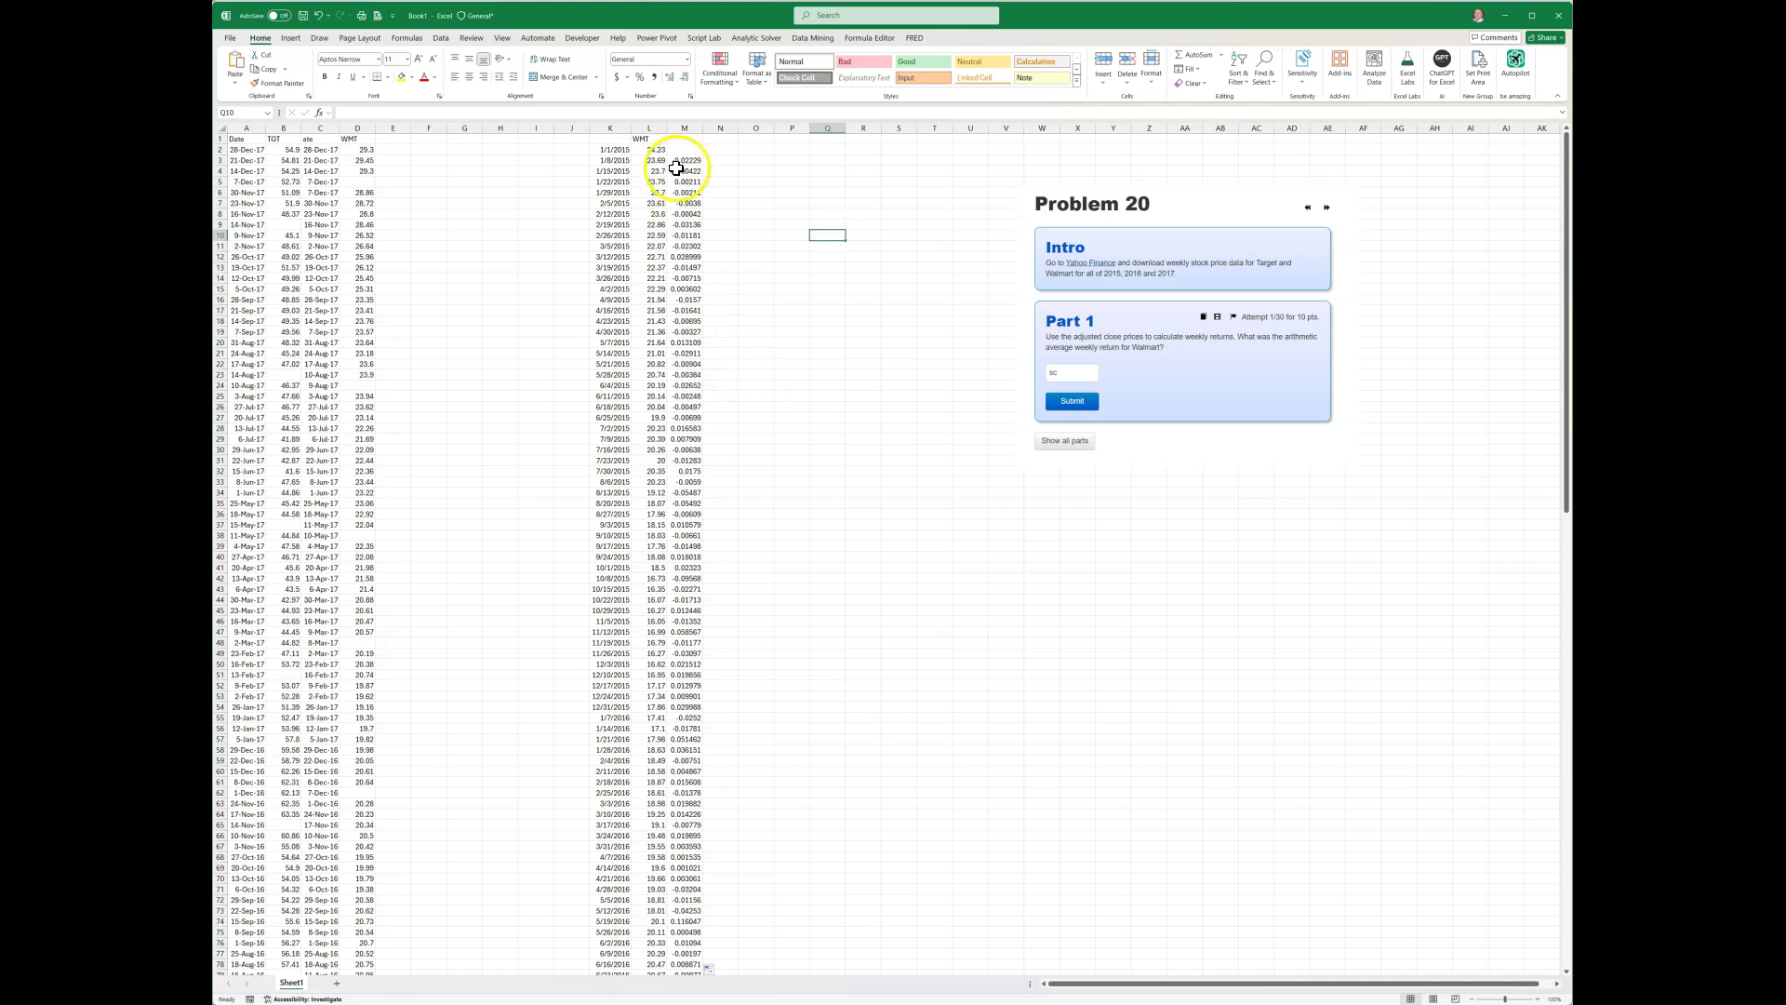
pyautogui.moveTo(686, 165); pyautogui.dragTo(686, 933)
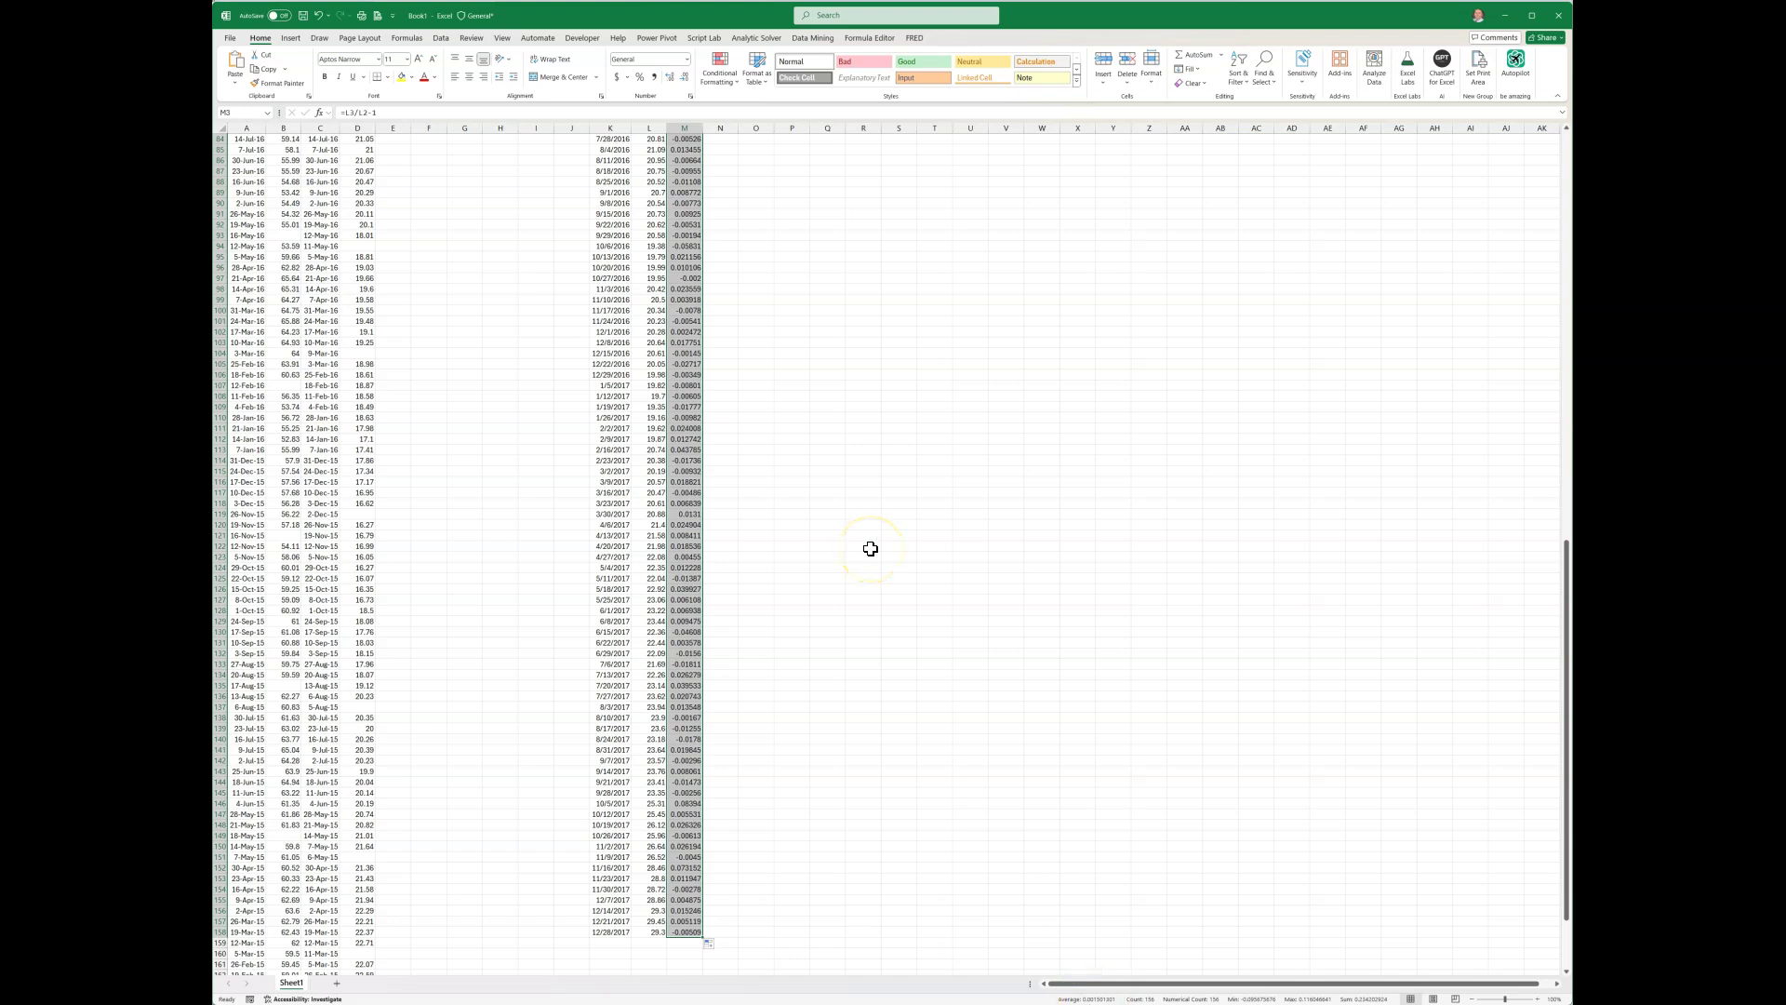
# Submit .00150 as Walmart's average weekly return in Accepi's Part 1 answer box.
pyautogui.hotkey('alt', 'Tab')
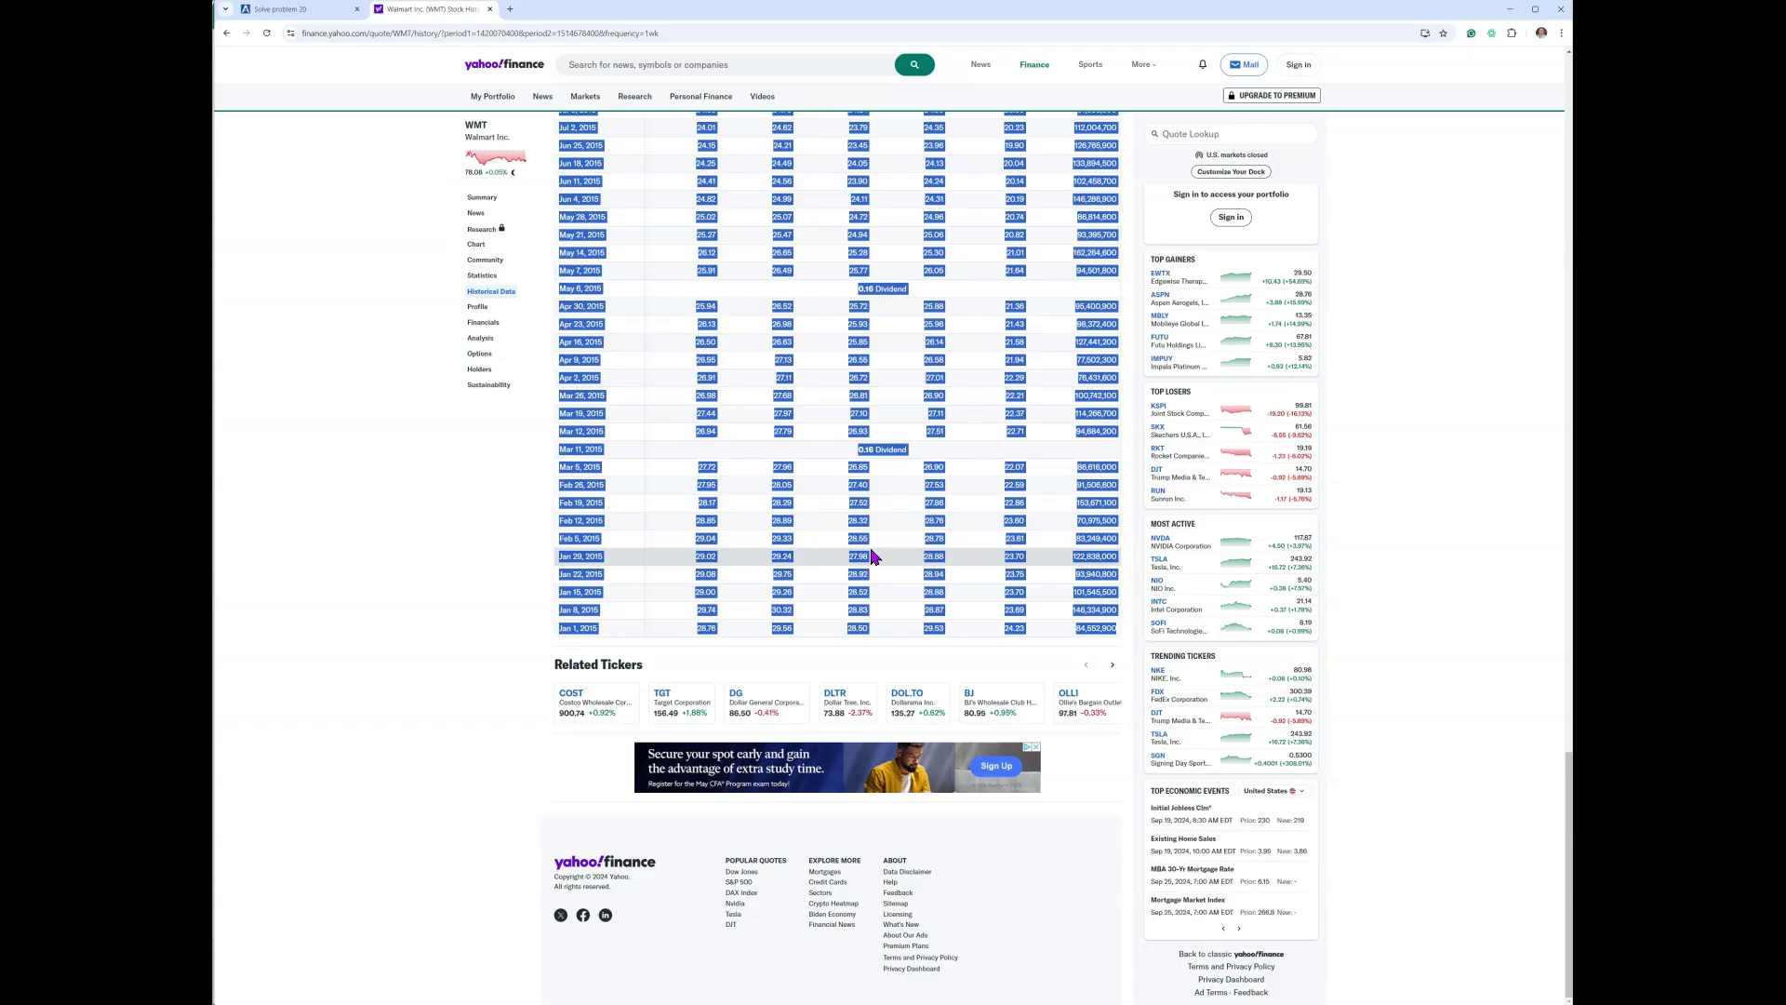
pyautogui.click(313, 12)
pyautogui.click(592, 288)
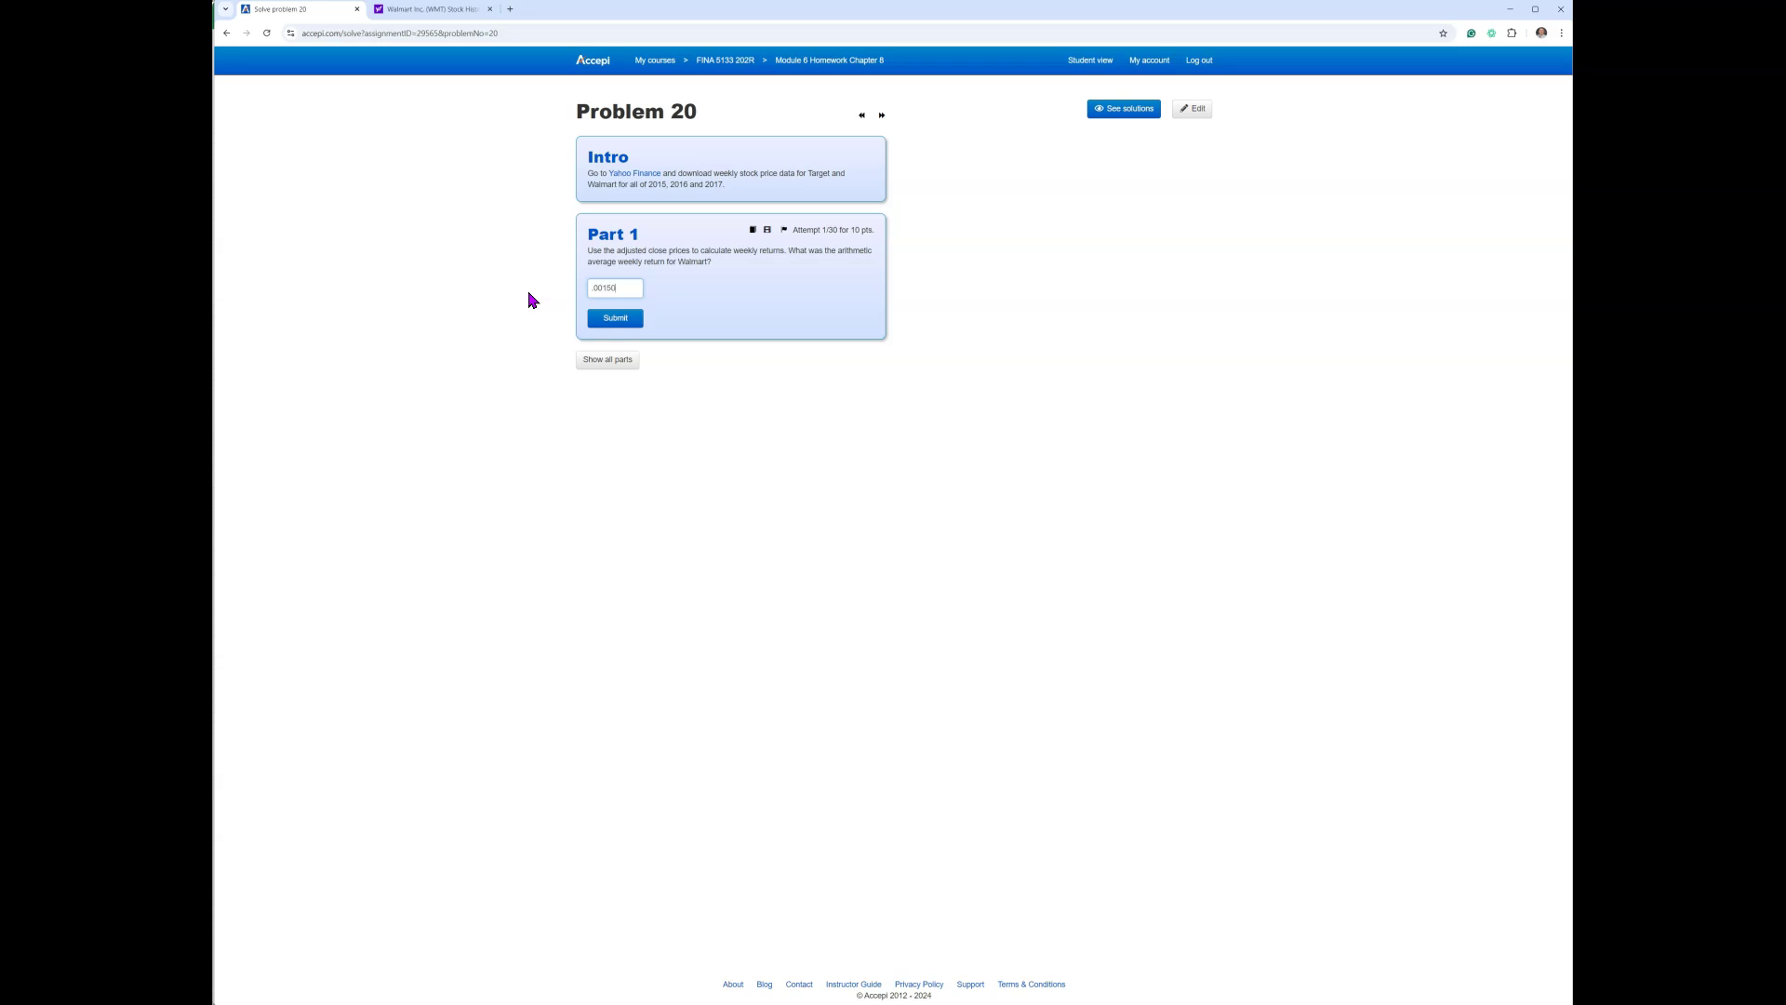
pyautogui.click(619, 318)
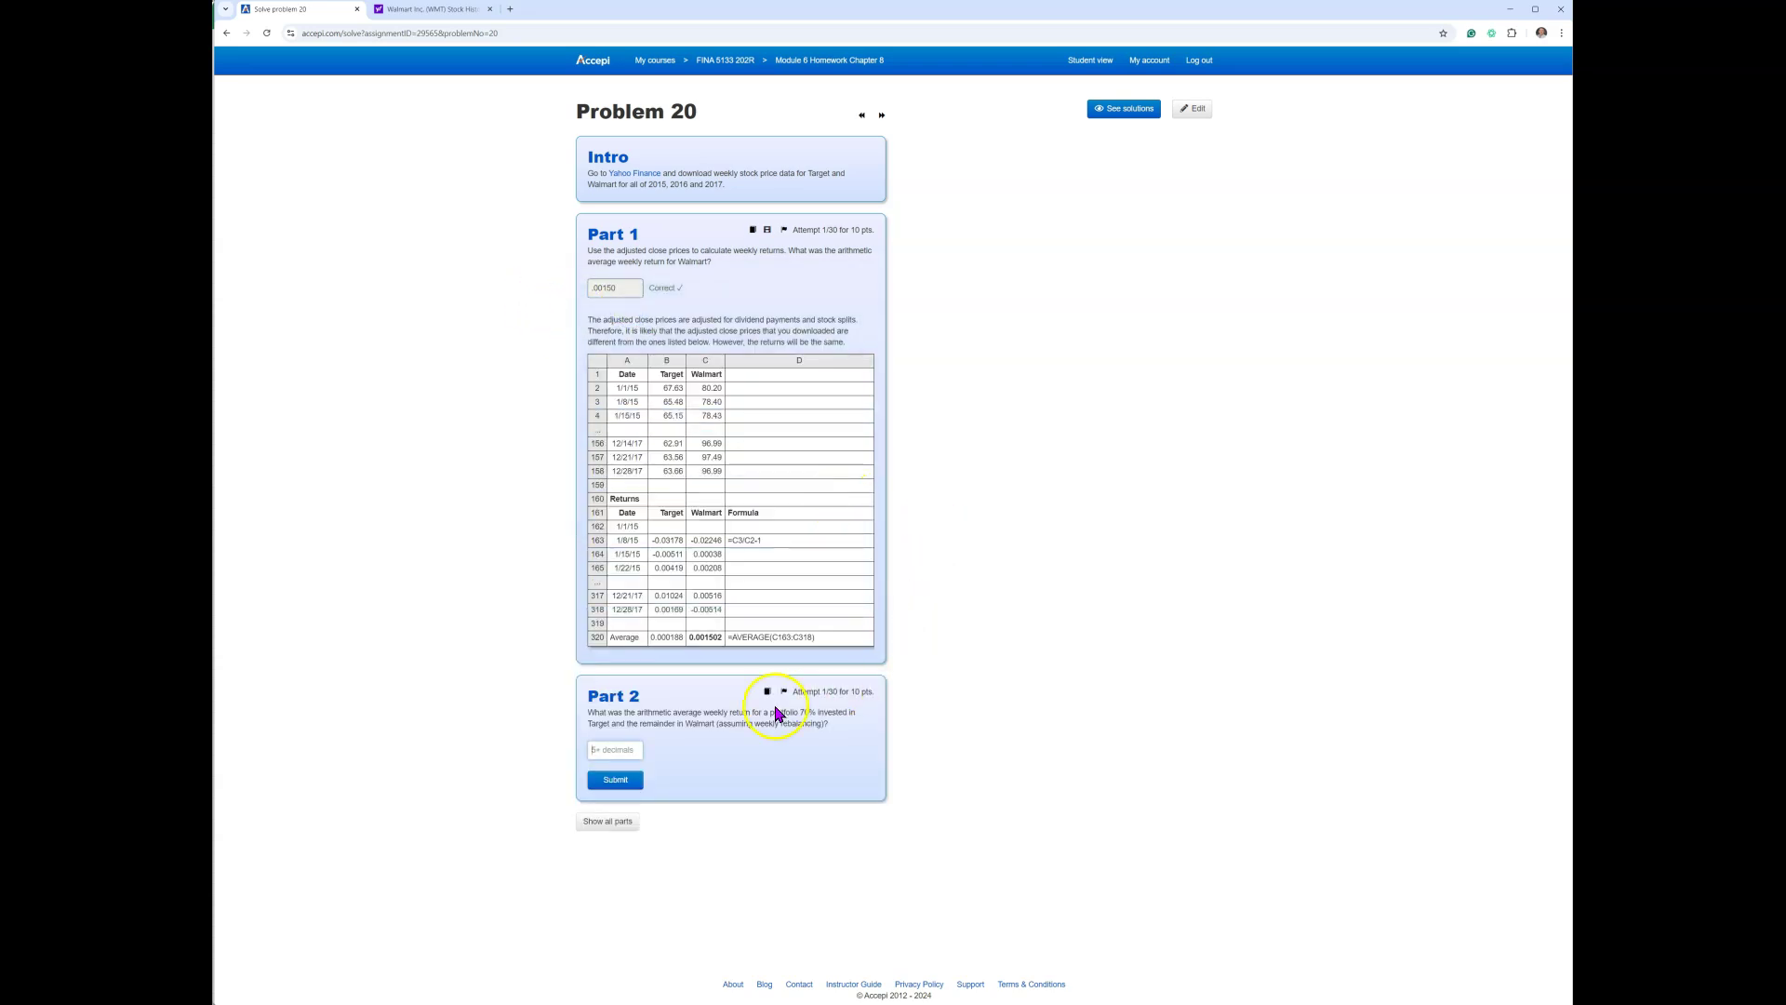
pyautogui.hotkey('alt', 'Tab')
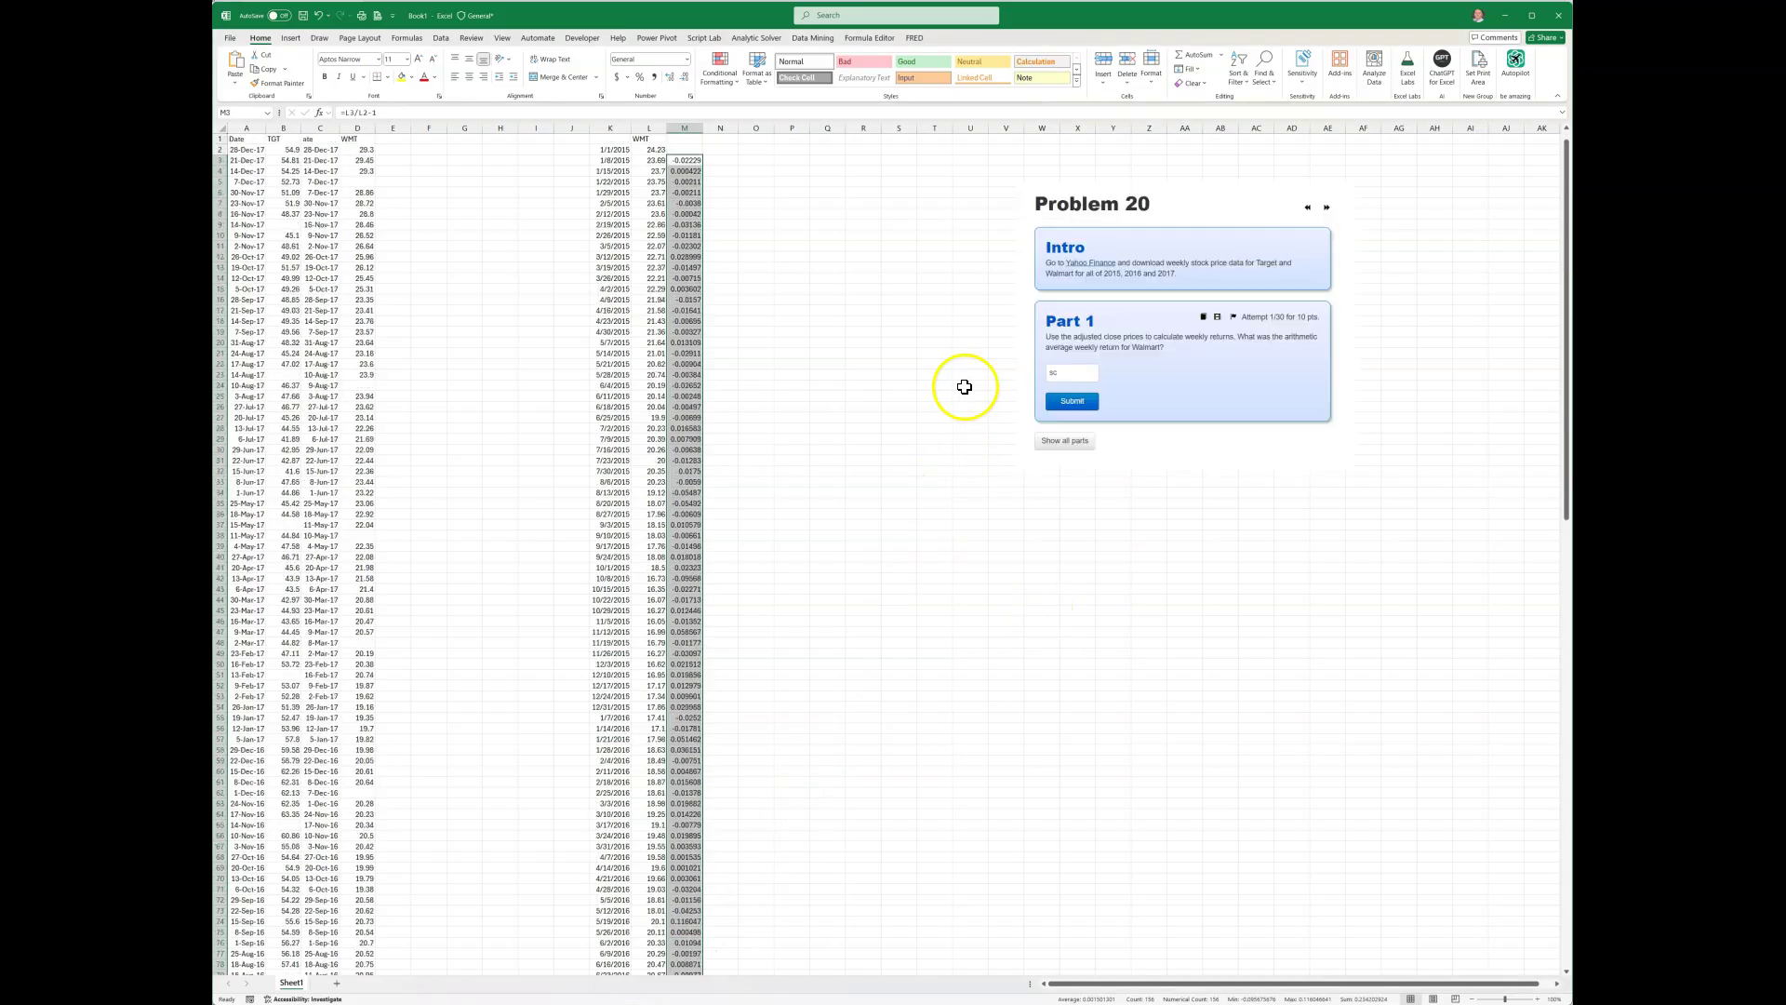
# Enter =AVERAGE over the column M returns in O3, widen column O and show 0.001501.
pyautogui.hotkey('ctrl', 'Home')
pyautogui.click(762, 150)
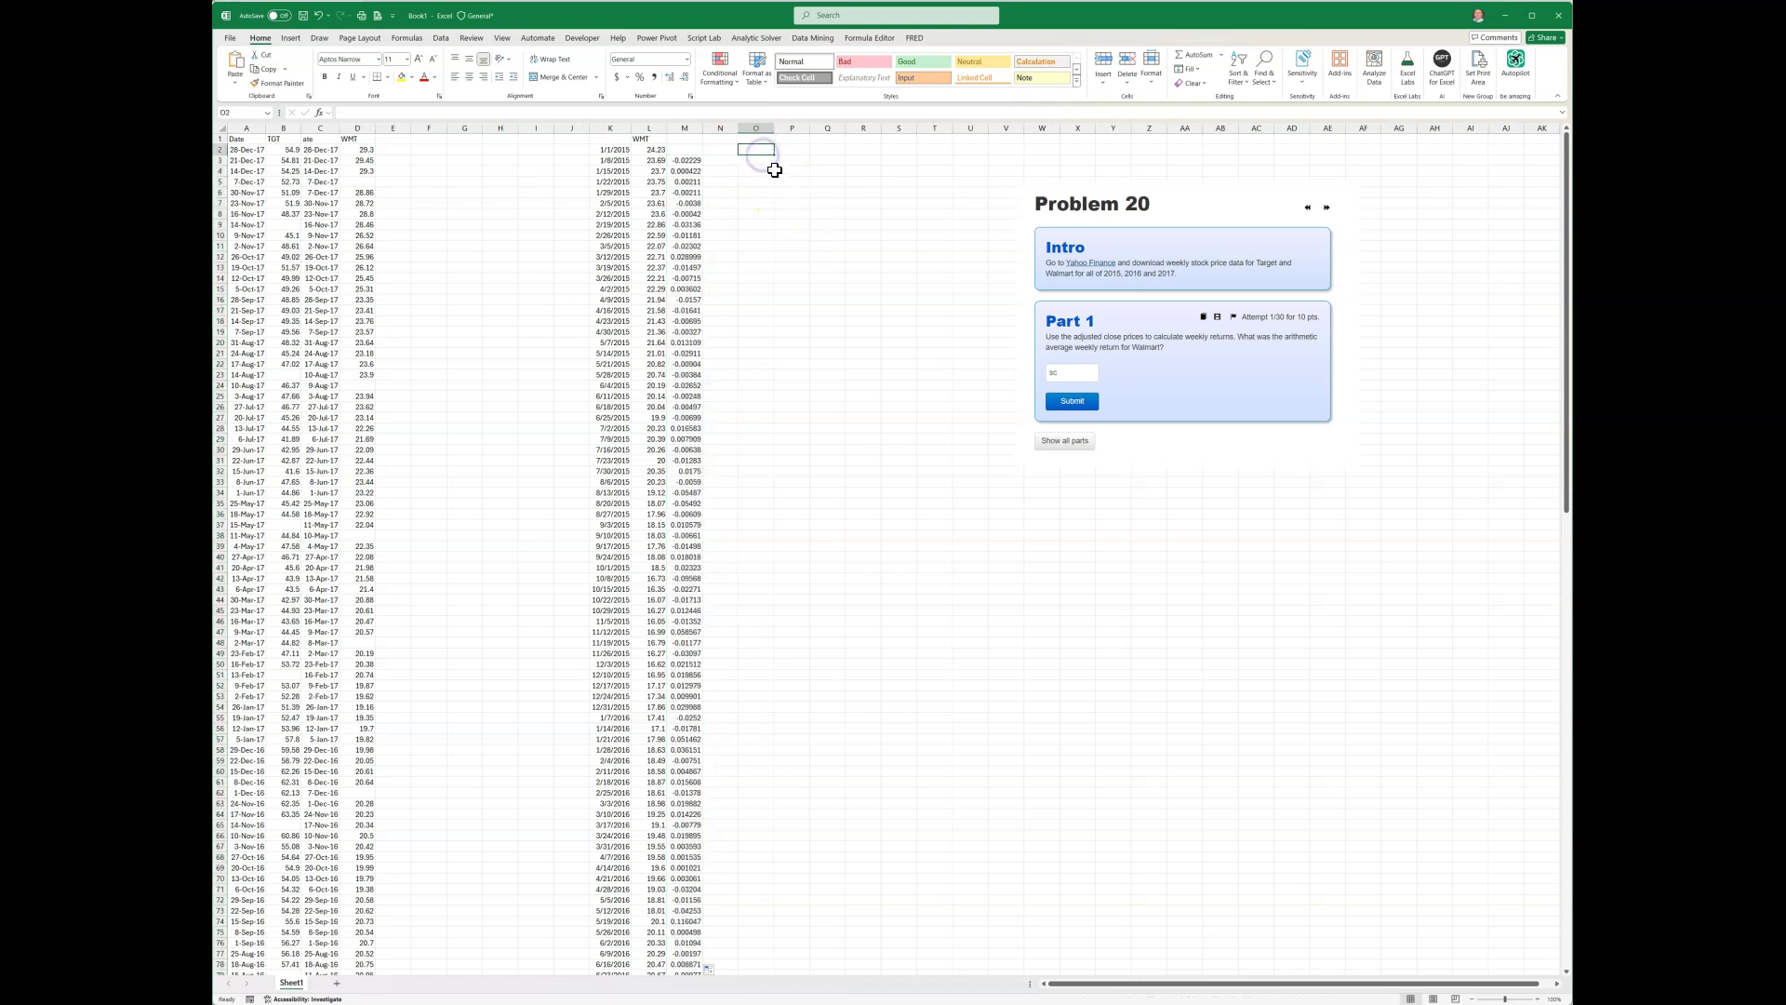
pyautogui.click(759, 162)
pyautogui.write('=average(')
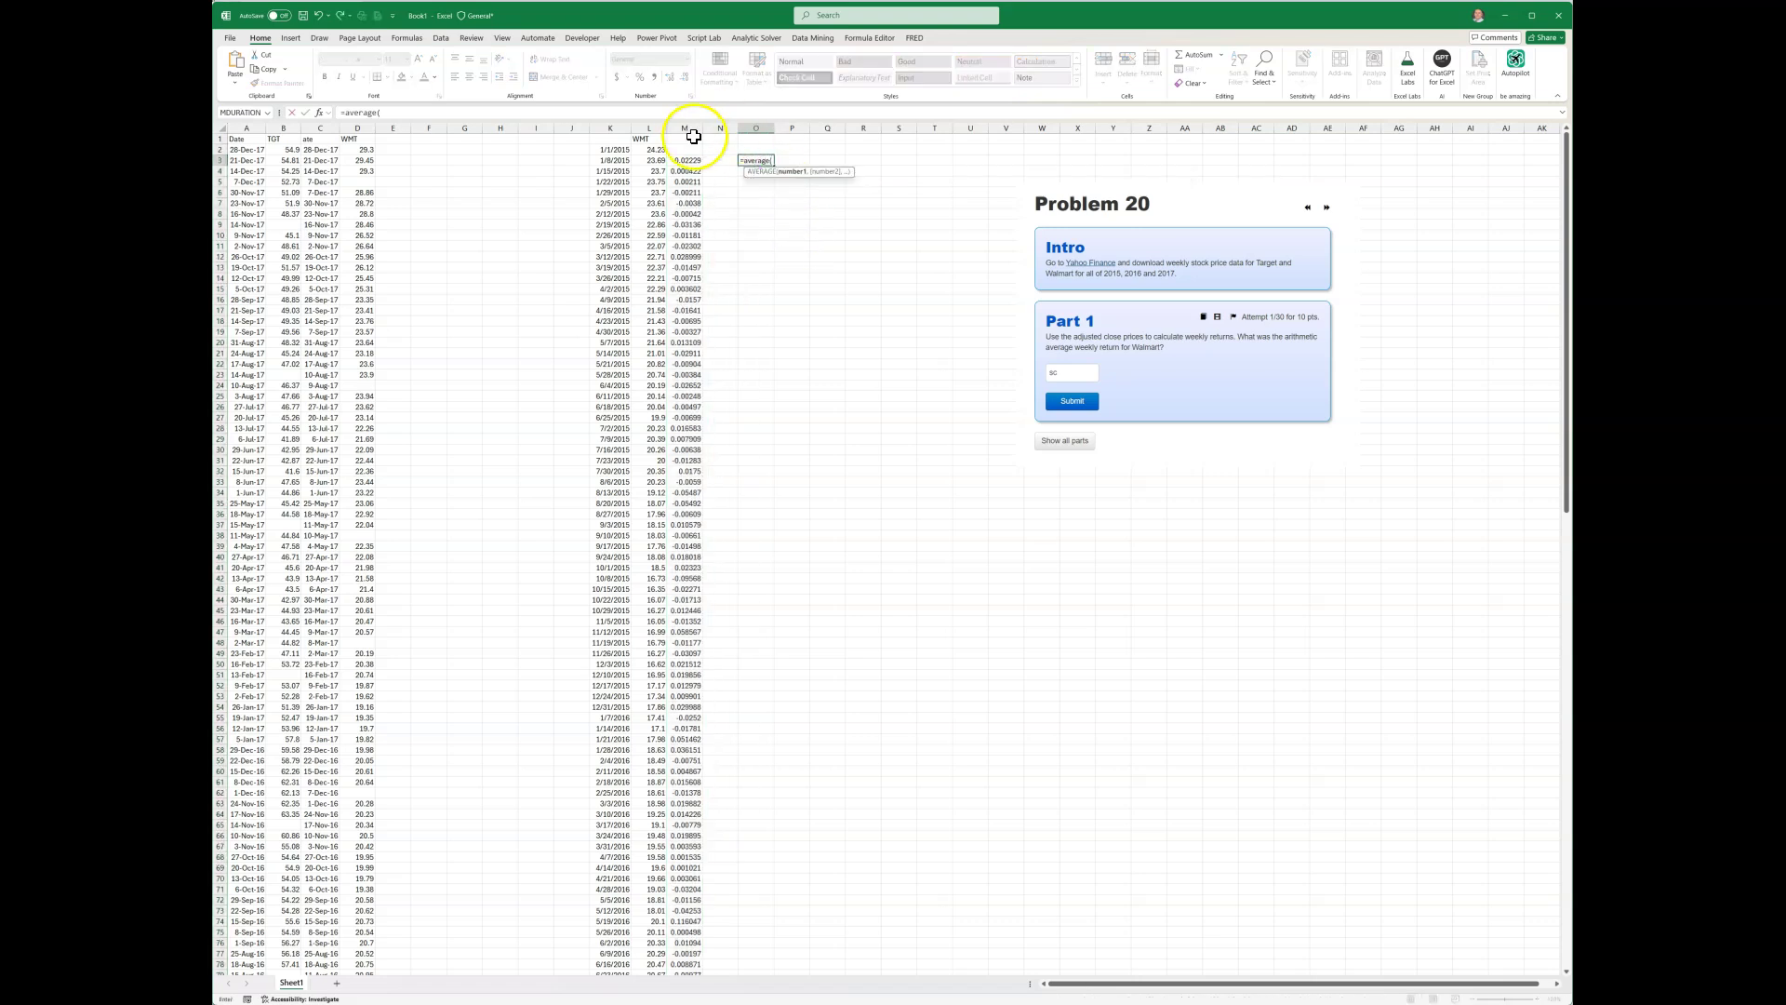
pyautogui.moveTo(683, 161); pyautogui.dragTo(669, 294)
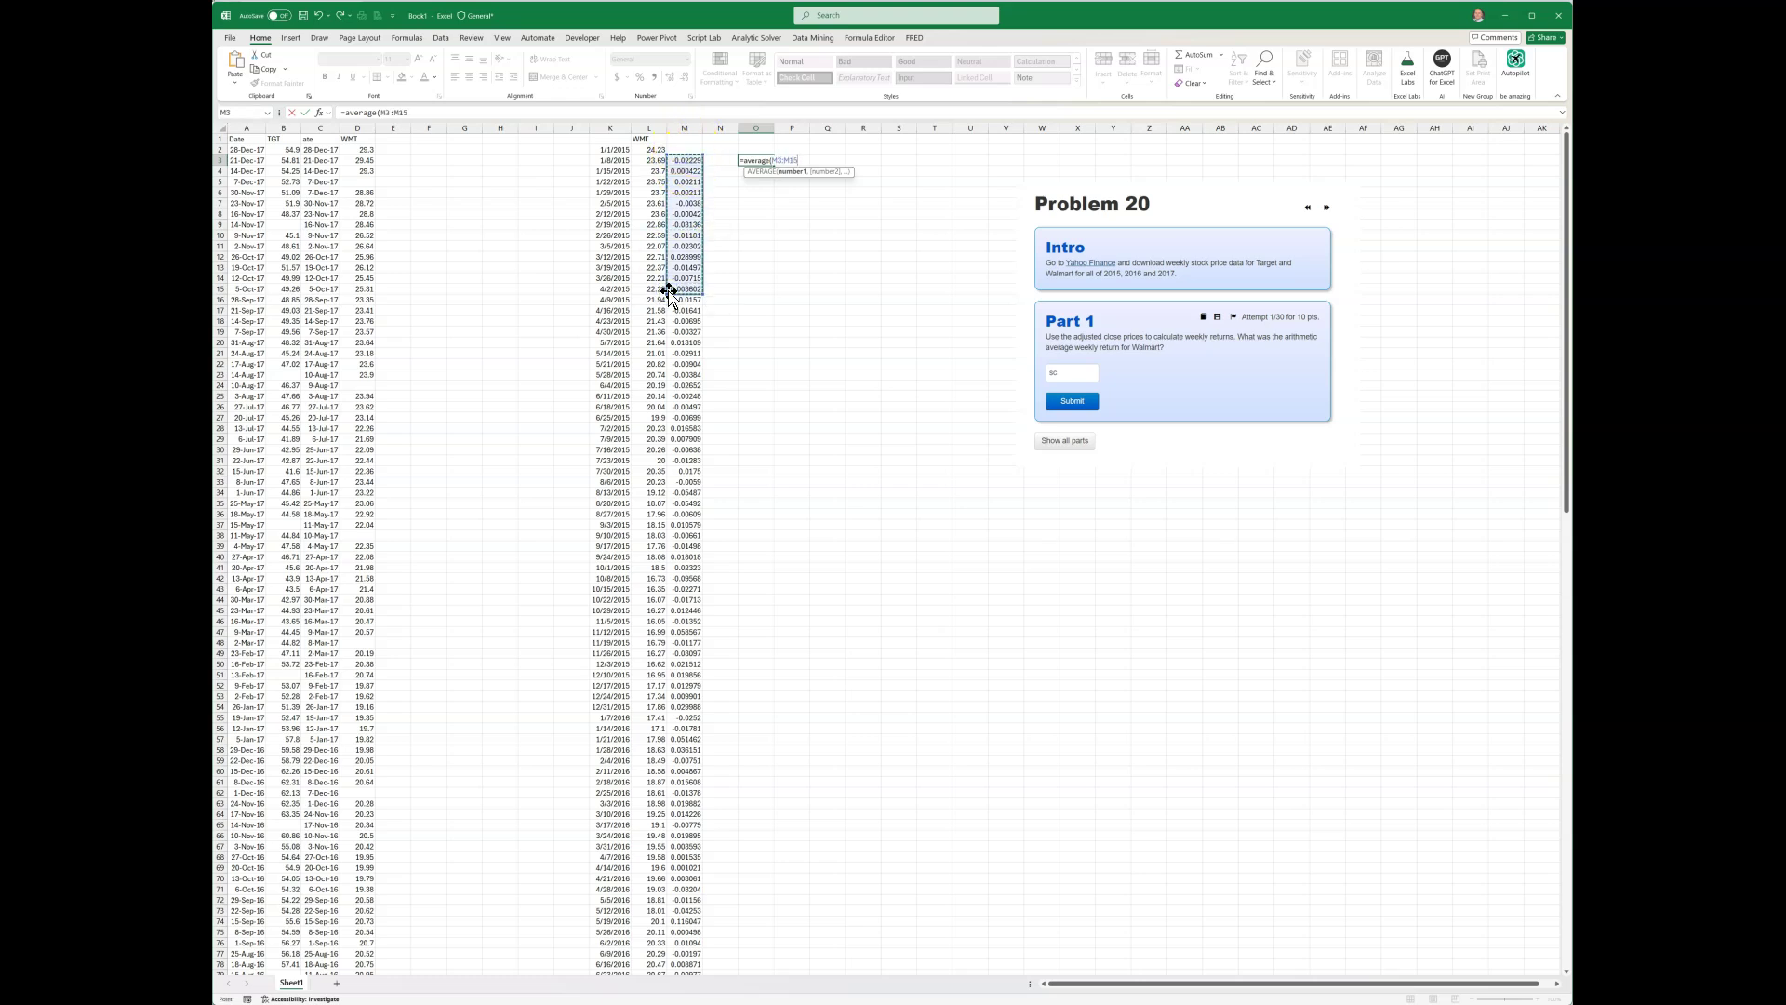
pyautogui.hotkey('ctrl', 'shift', 'Down')
pyautogui.press('Return')
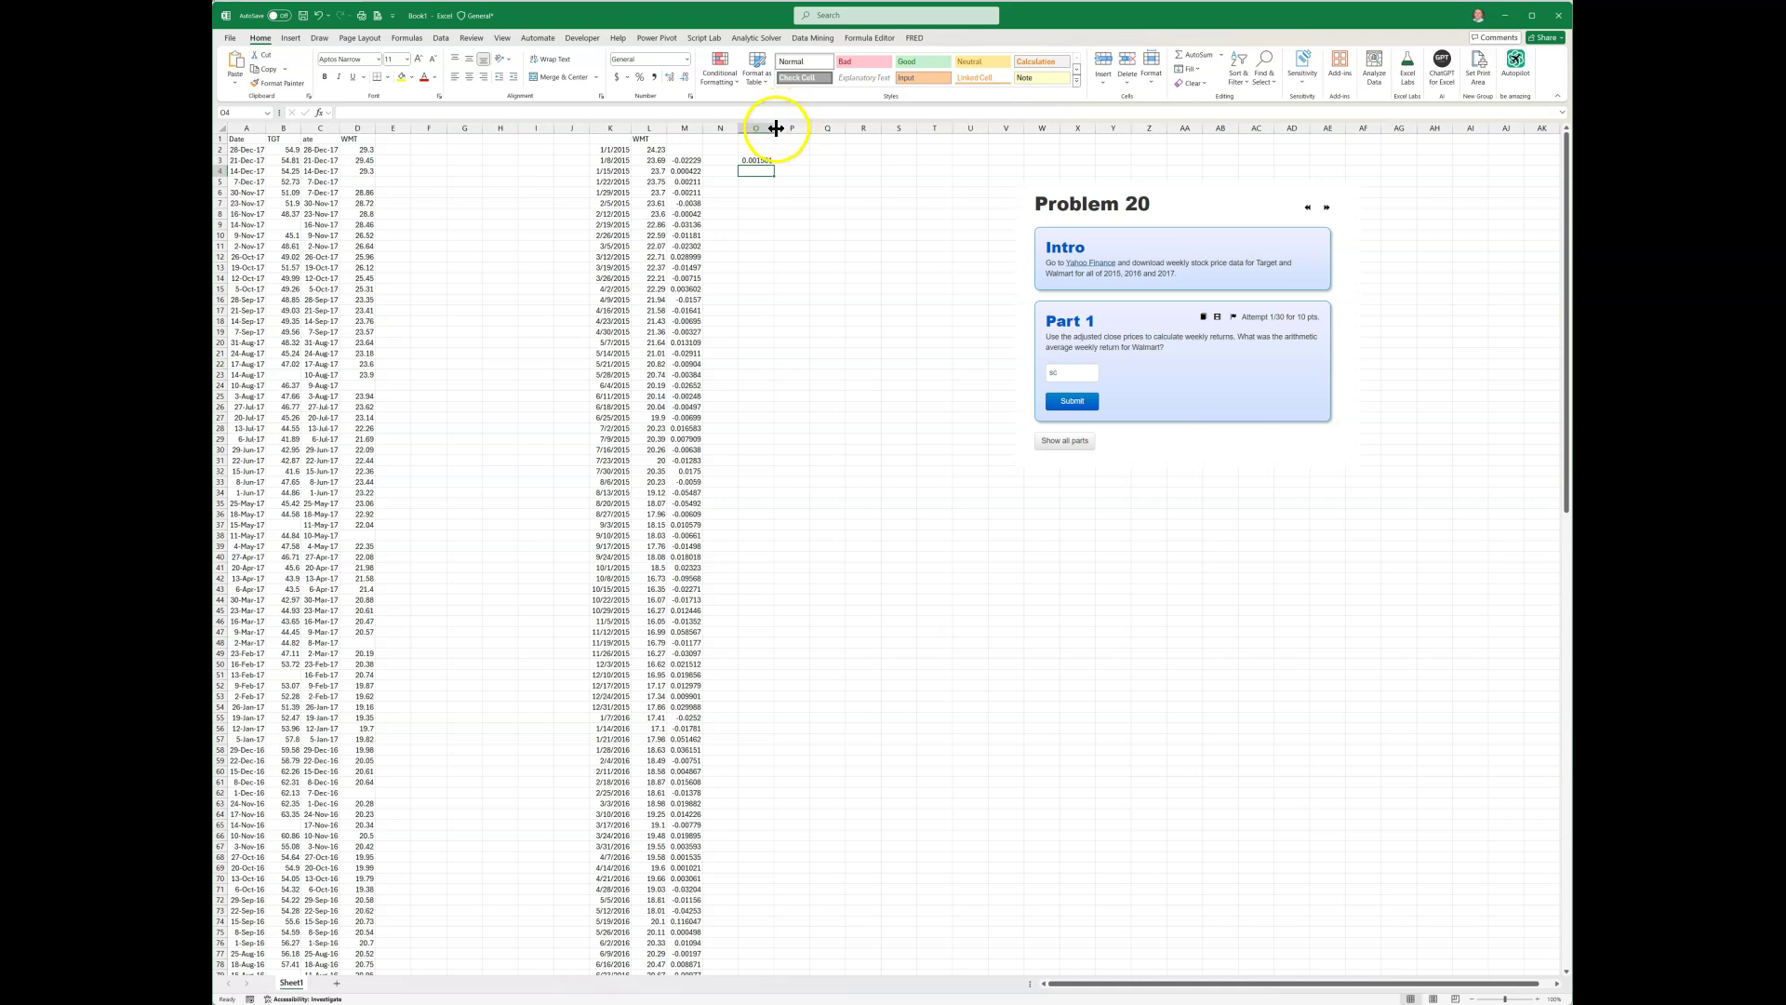
pyautogui.moveTo(775, 128); pyautogui.dragTo(785, 128)
pyautogui.click(755, 160)
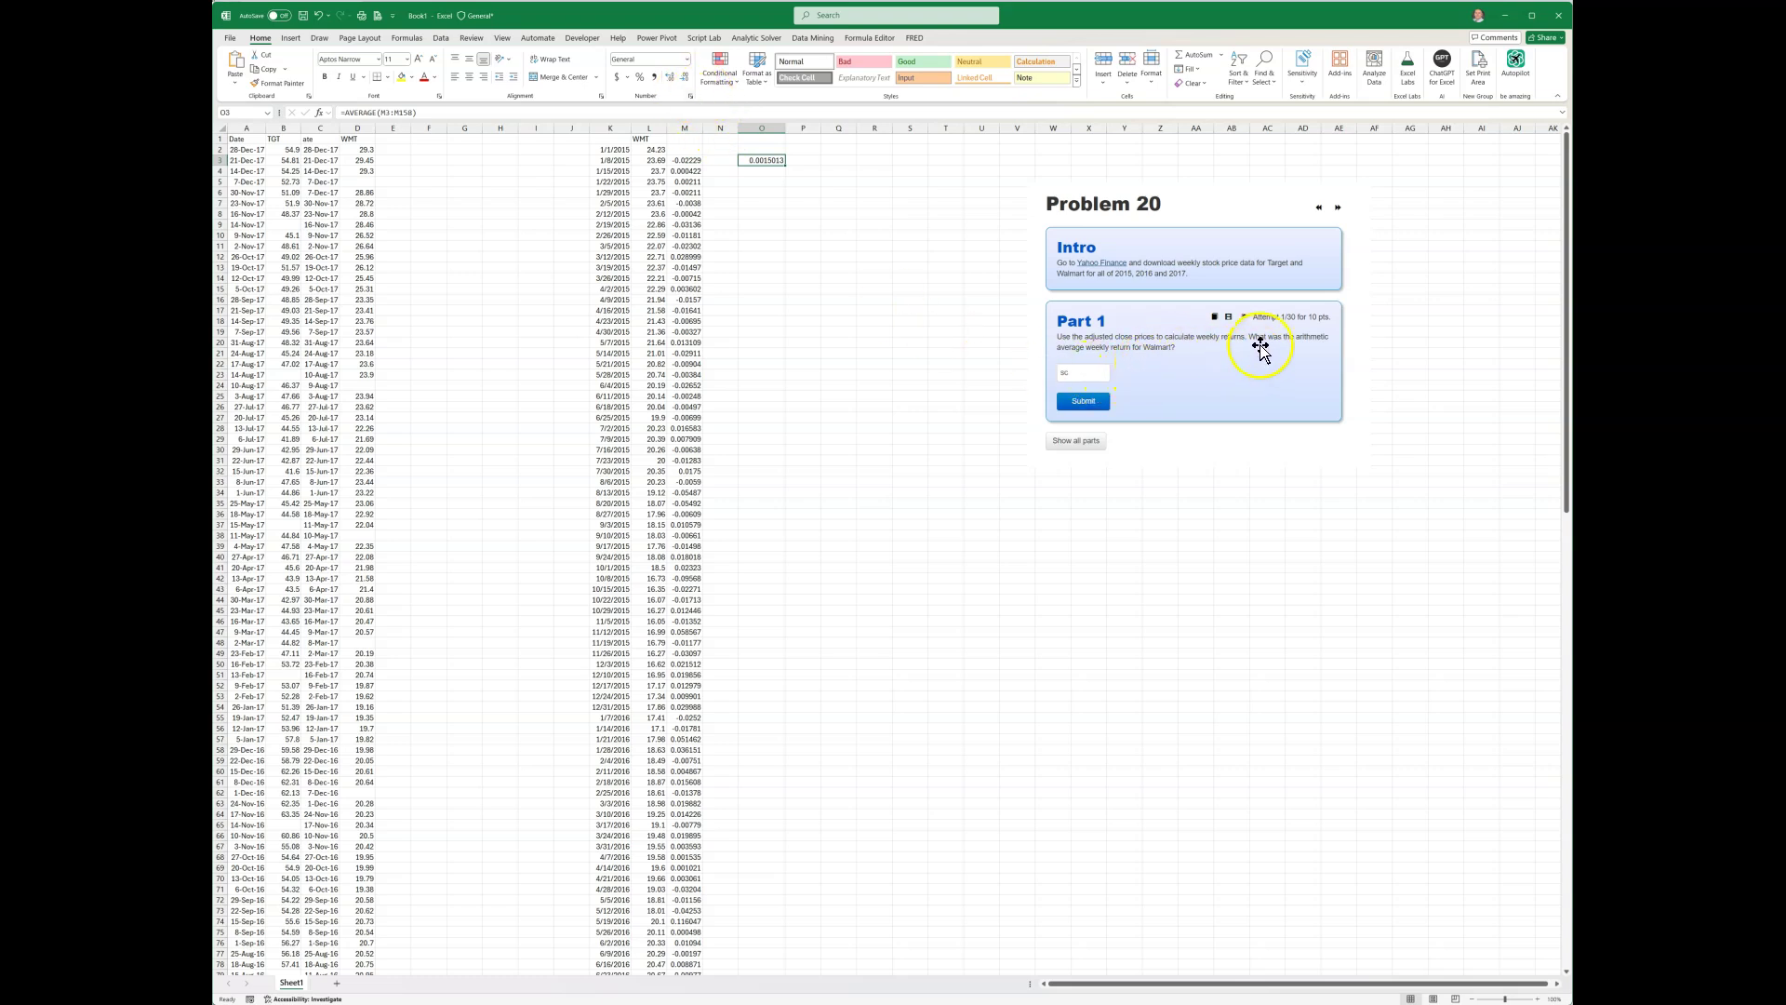
pyautogui.click(684, 78)
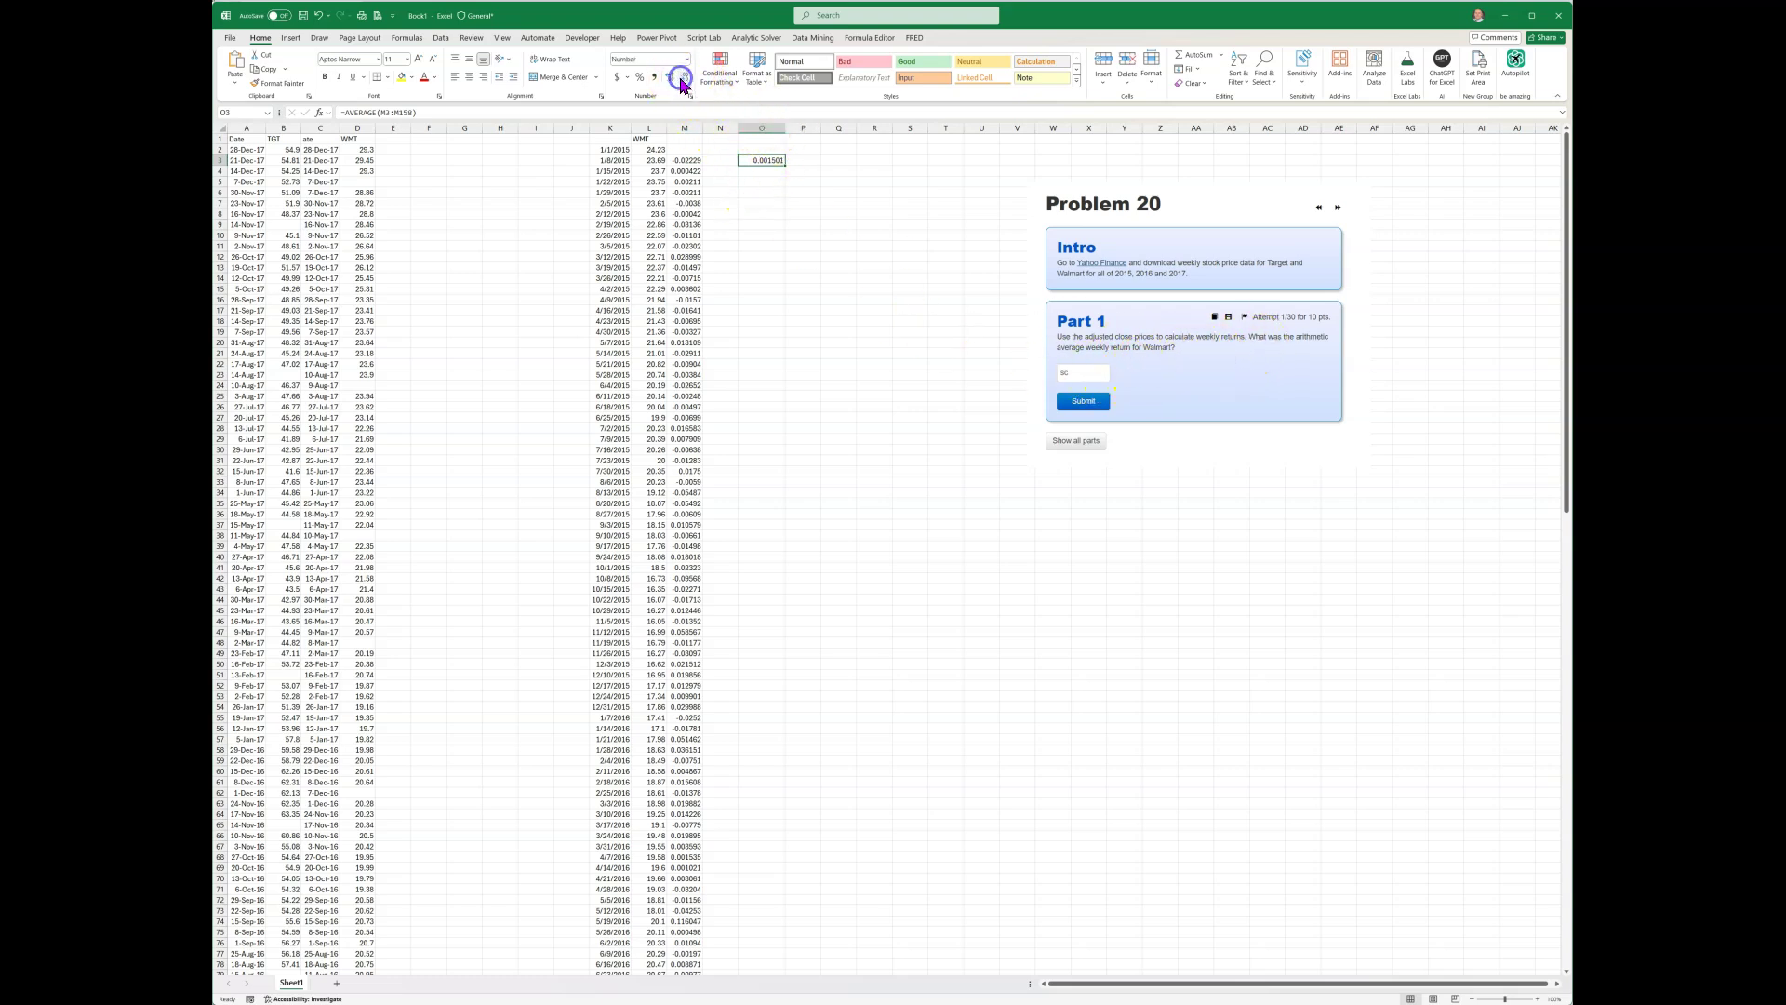
pyautogui.click(875, 364)
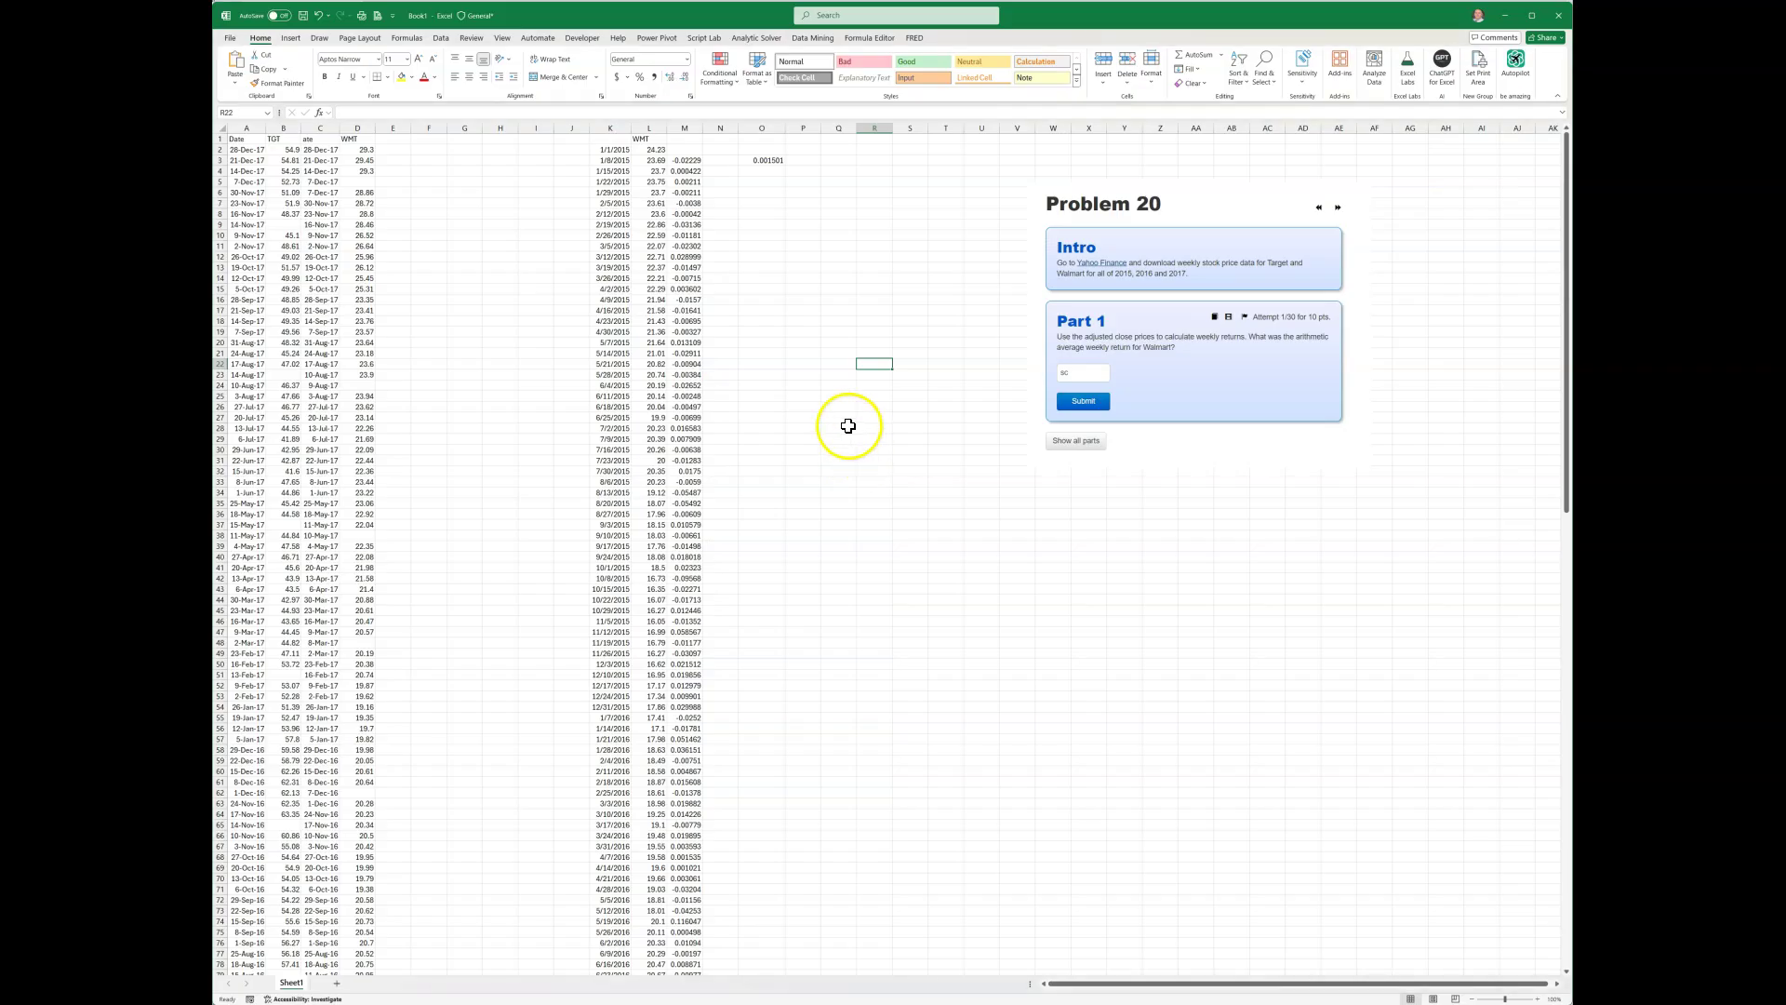
# Review the K2 sort formula, then return to Accepi's Problem 20 for the Part 2 question.
pyautogui.click(831, 430)
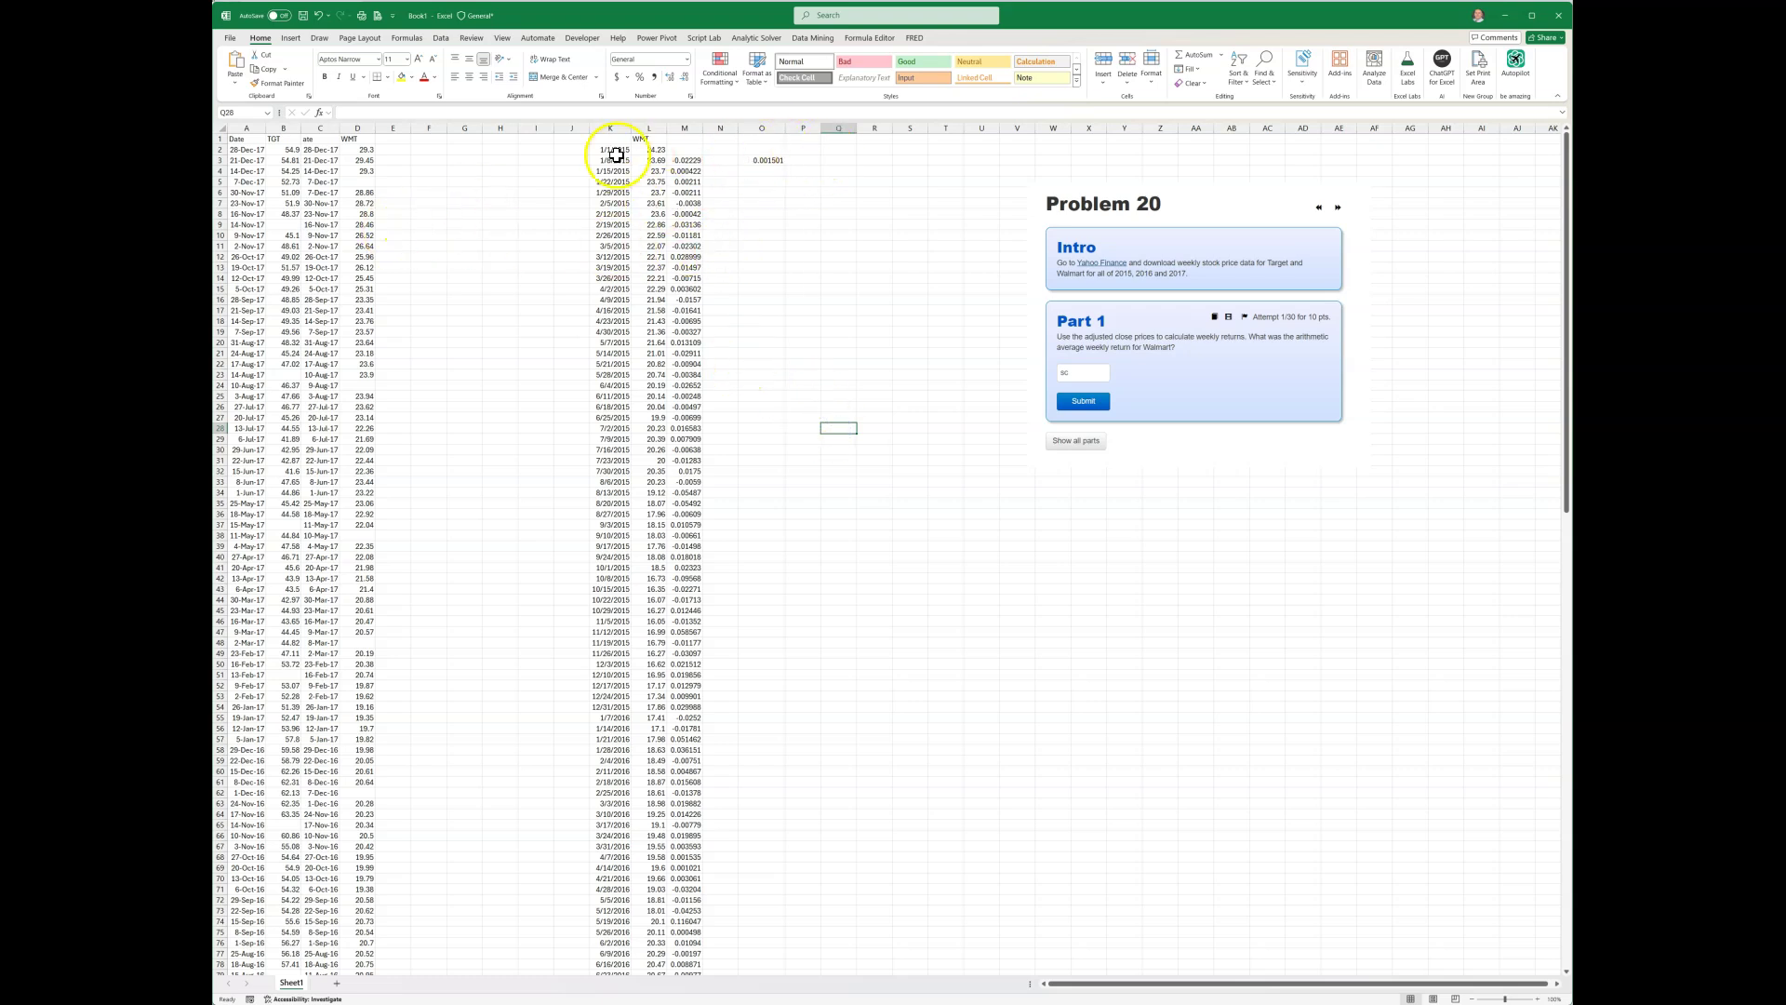
pyautogui.click(504, 139)
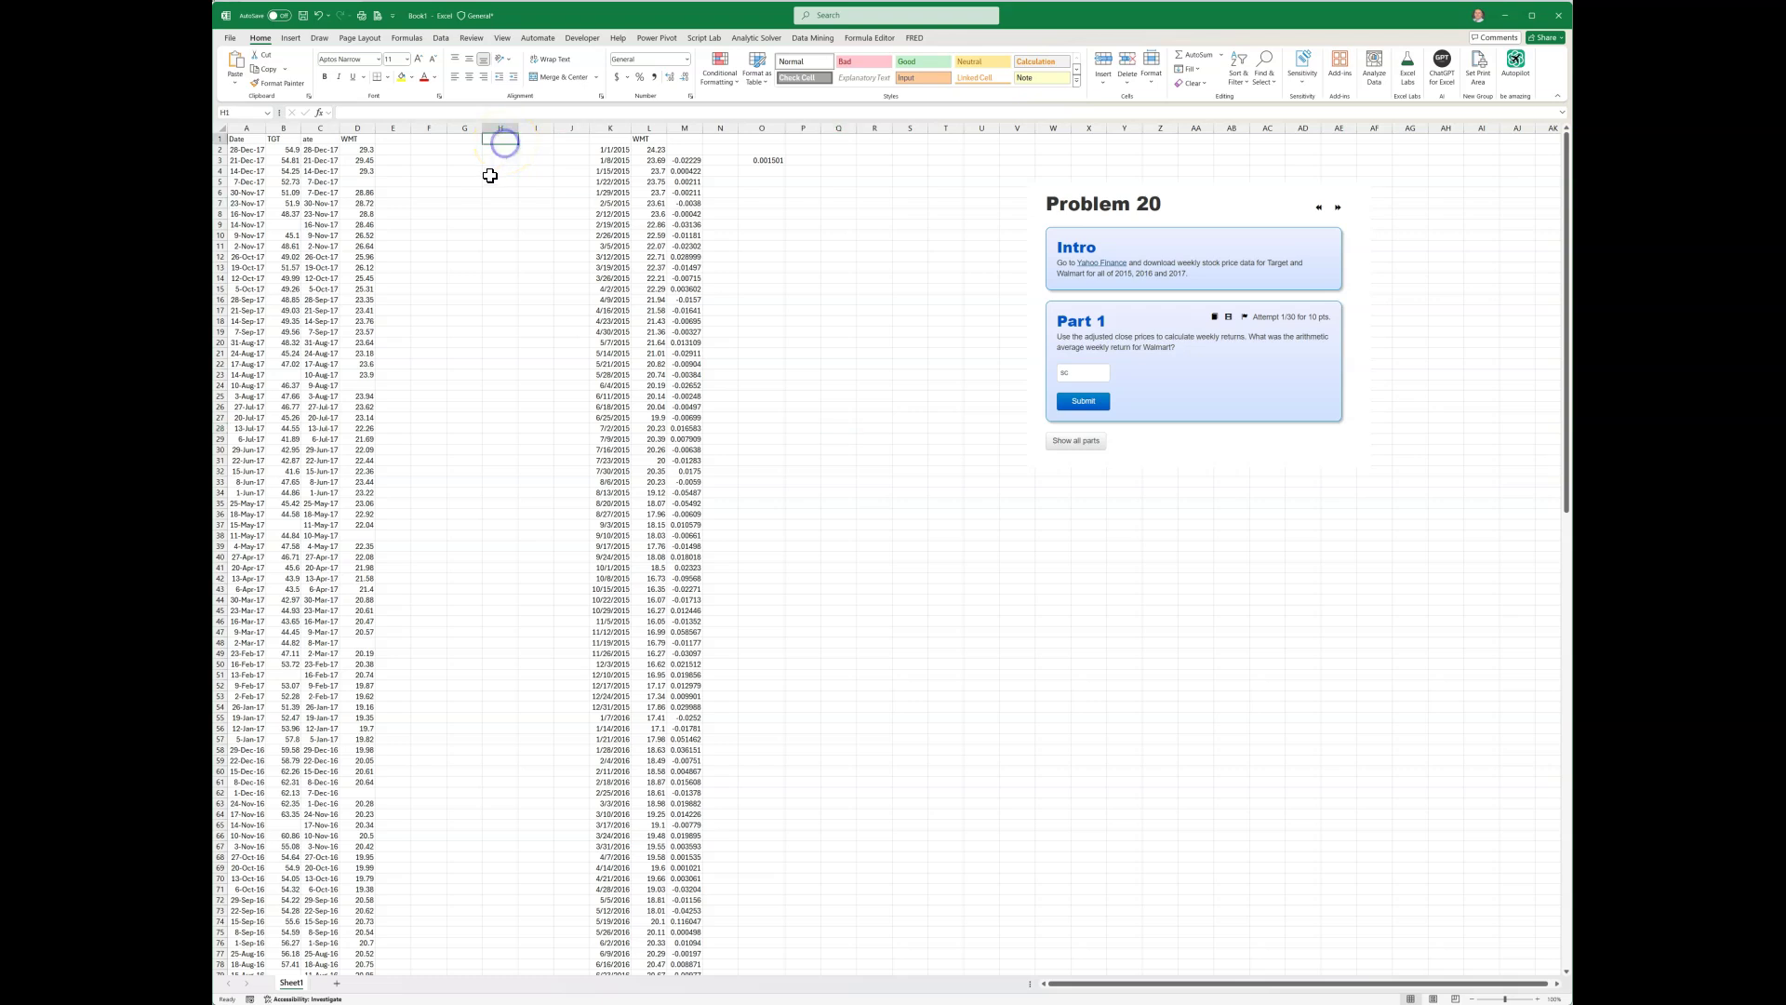
pyautogui.click(616, 148)
pyautogui.click(500, 290)
pyautogui.hotkey('alt', 'Tab')
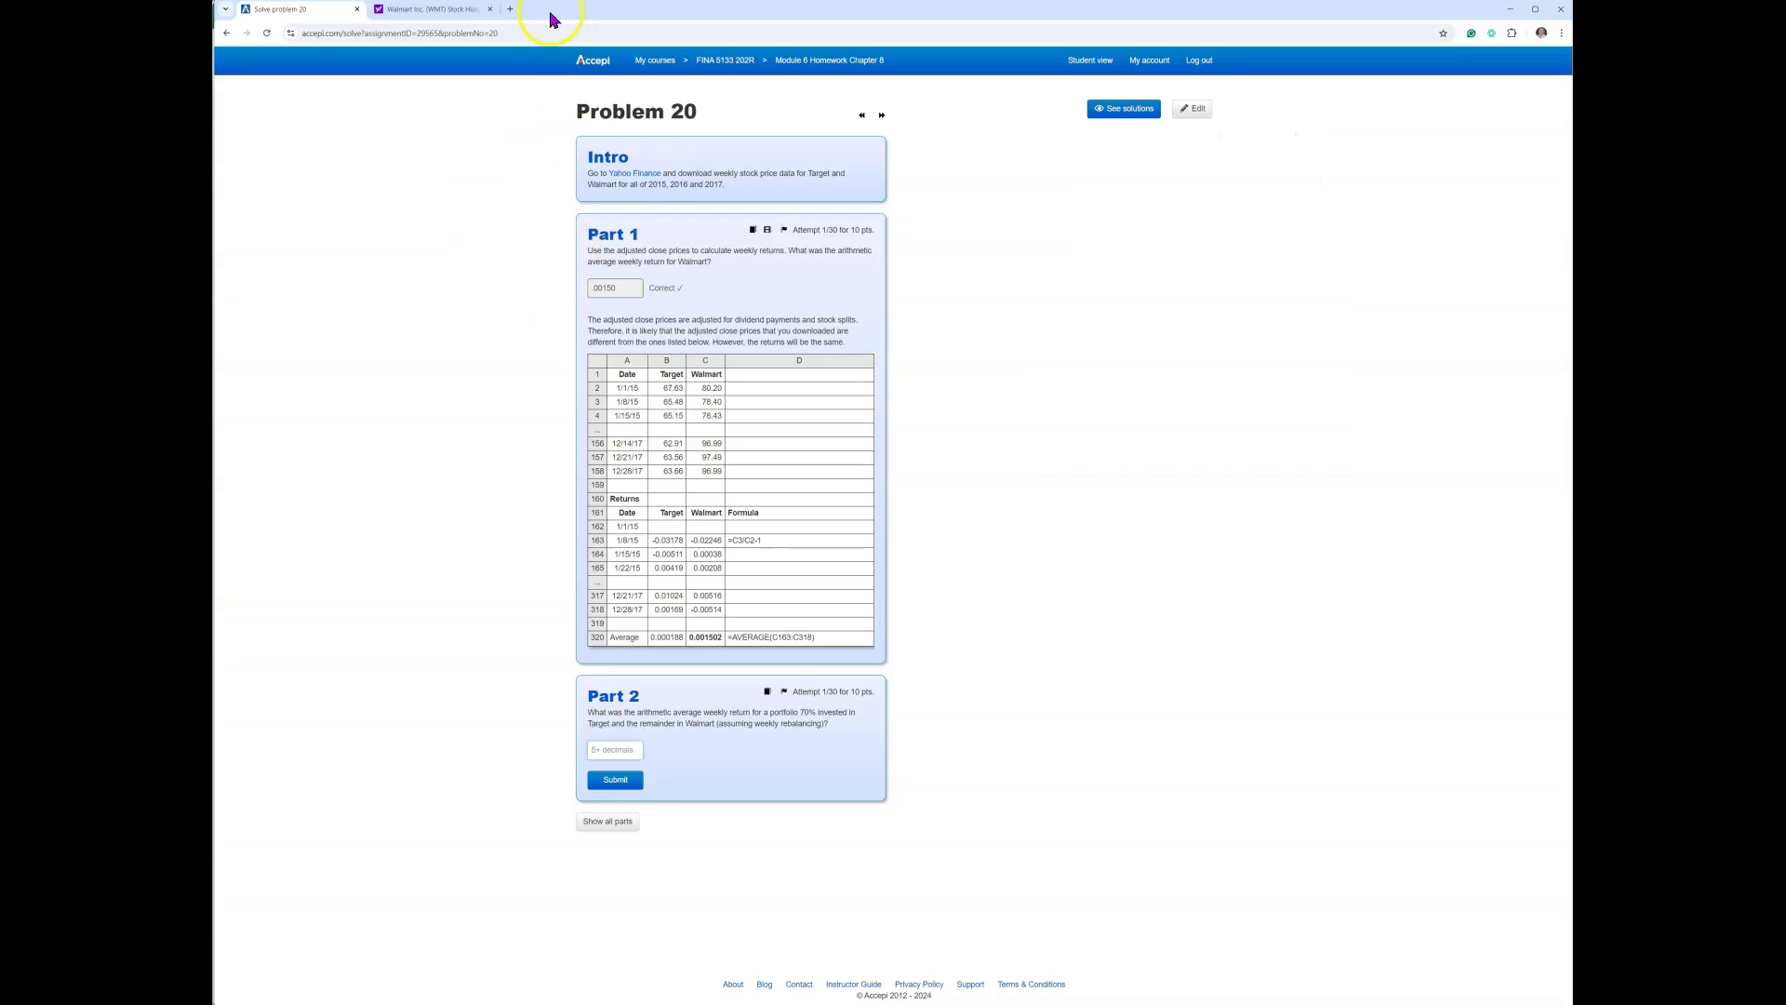
# Search Google for 'bulk stock downloader' in a new browser tab.
pyautogui.click(512, 9)
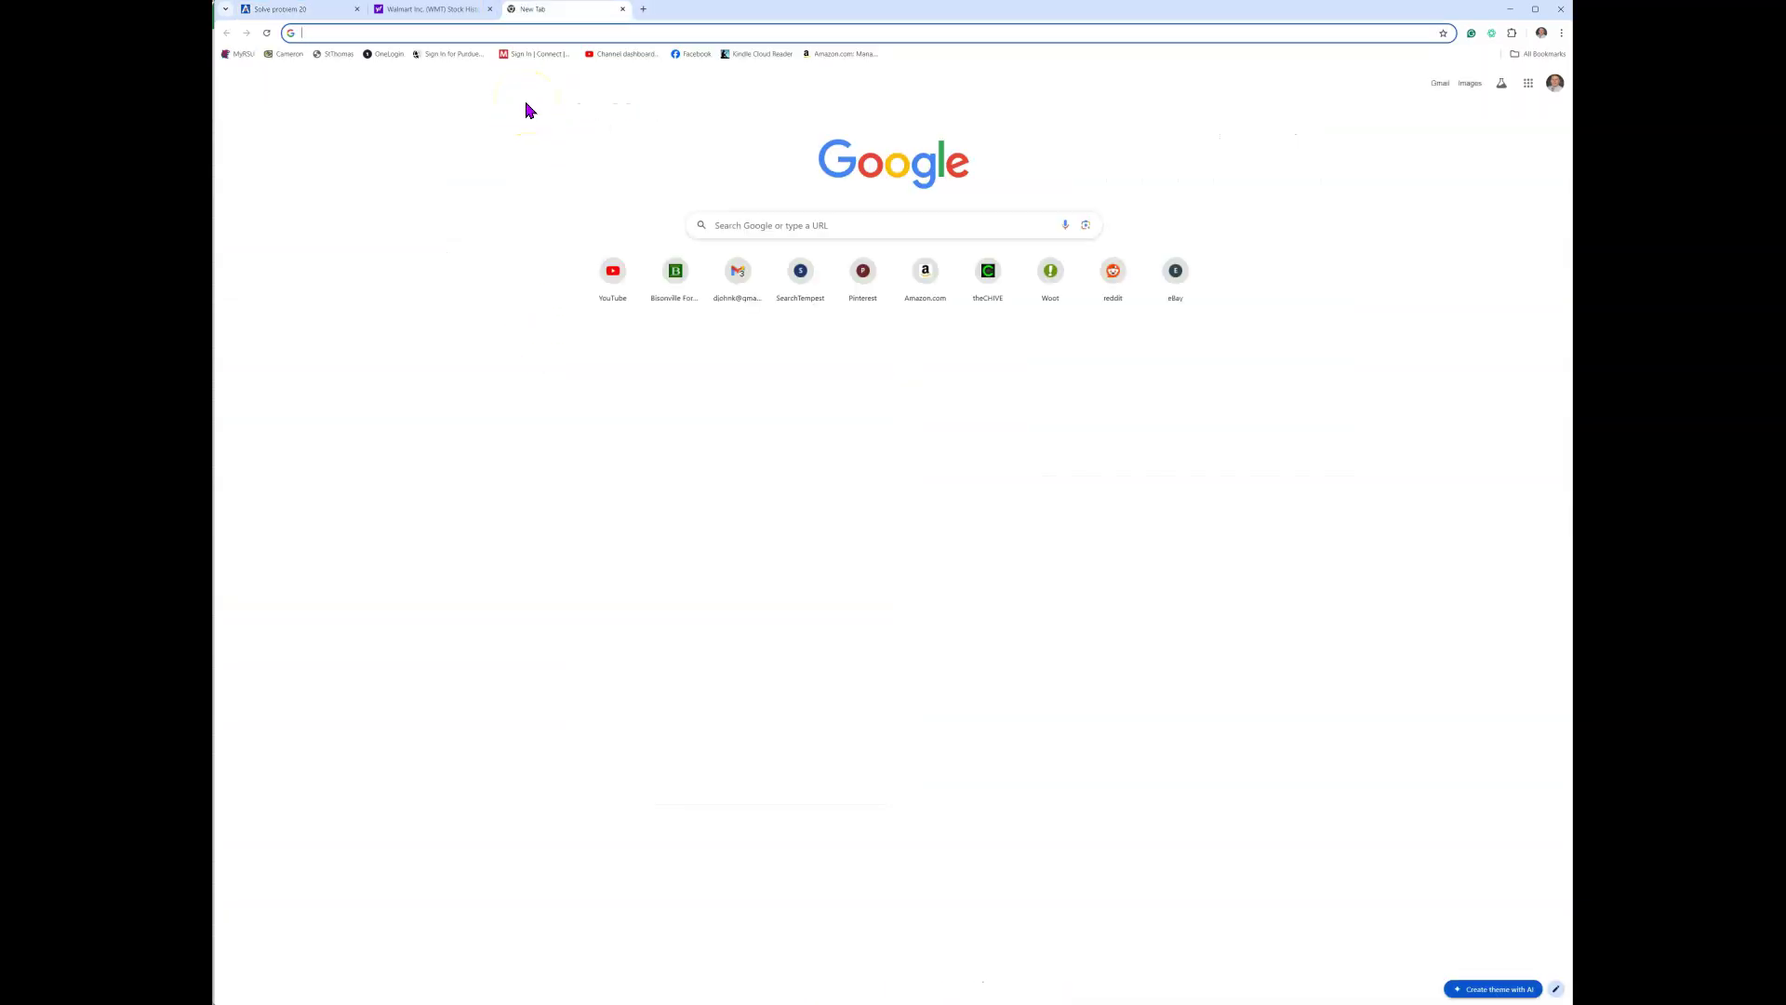
pyautogui.write('bulk sto')
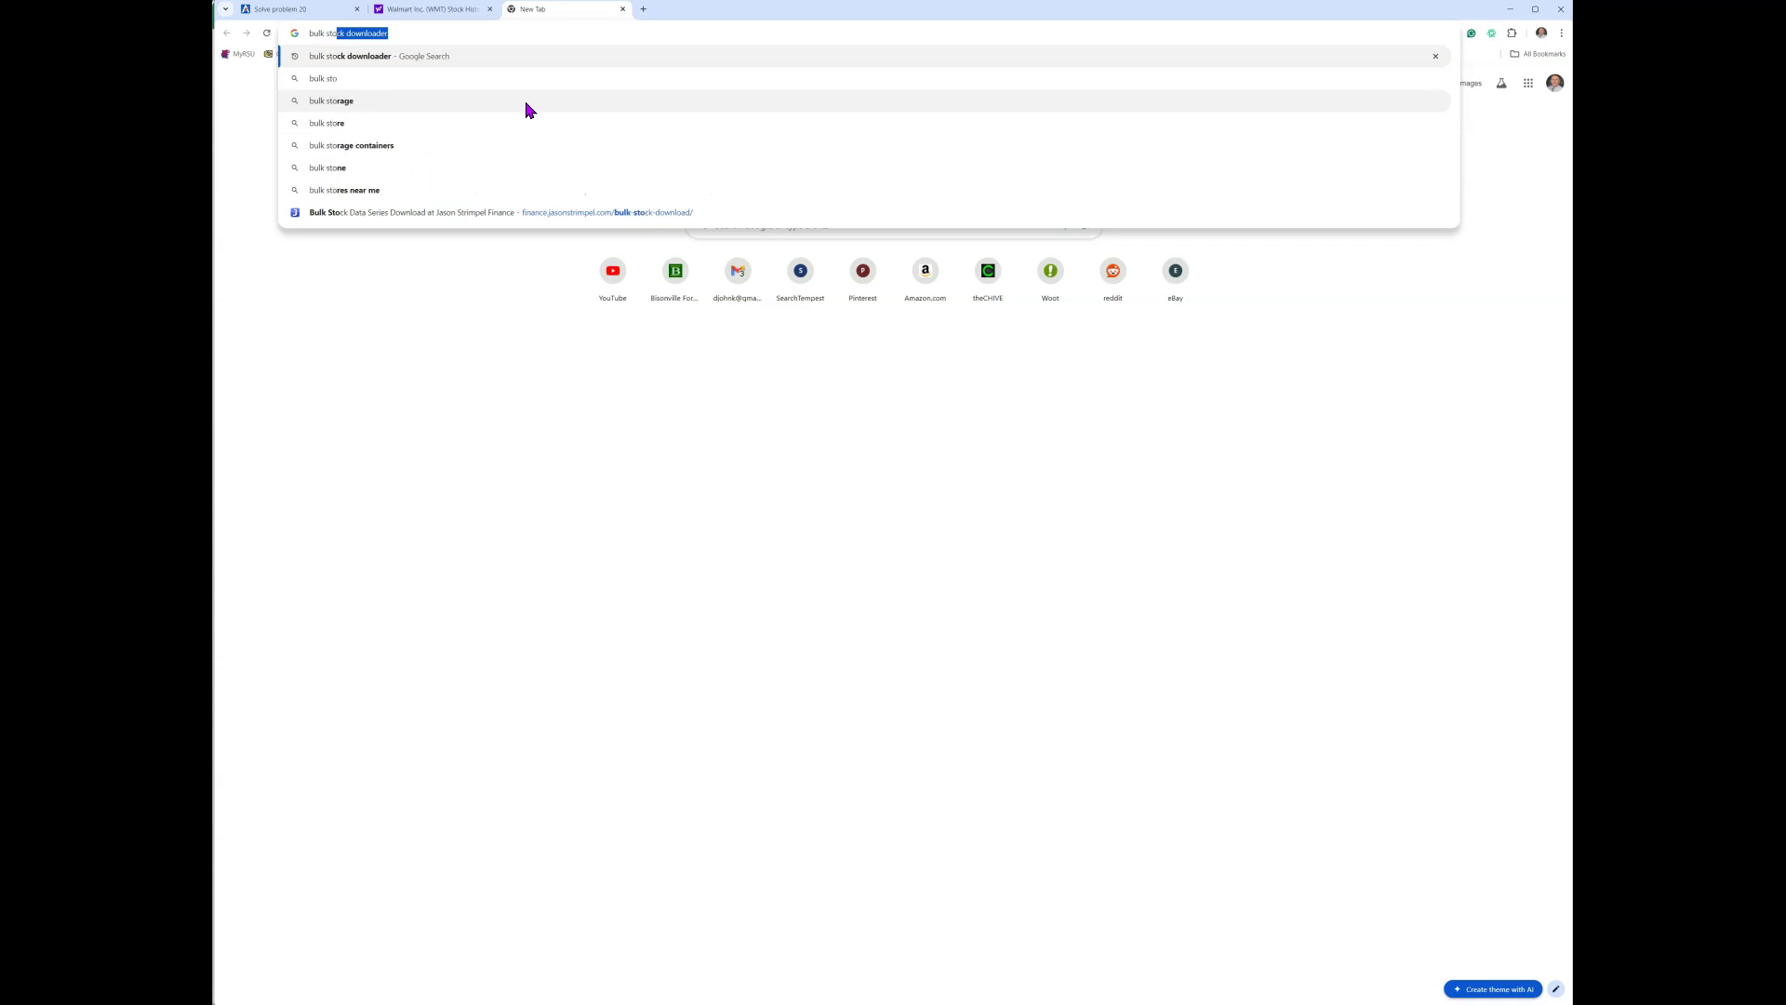
pyautogui.write('ck downl')
pyautogui.press('Return')
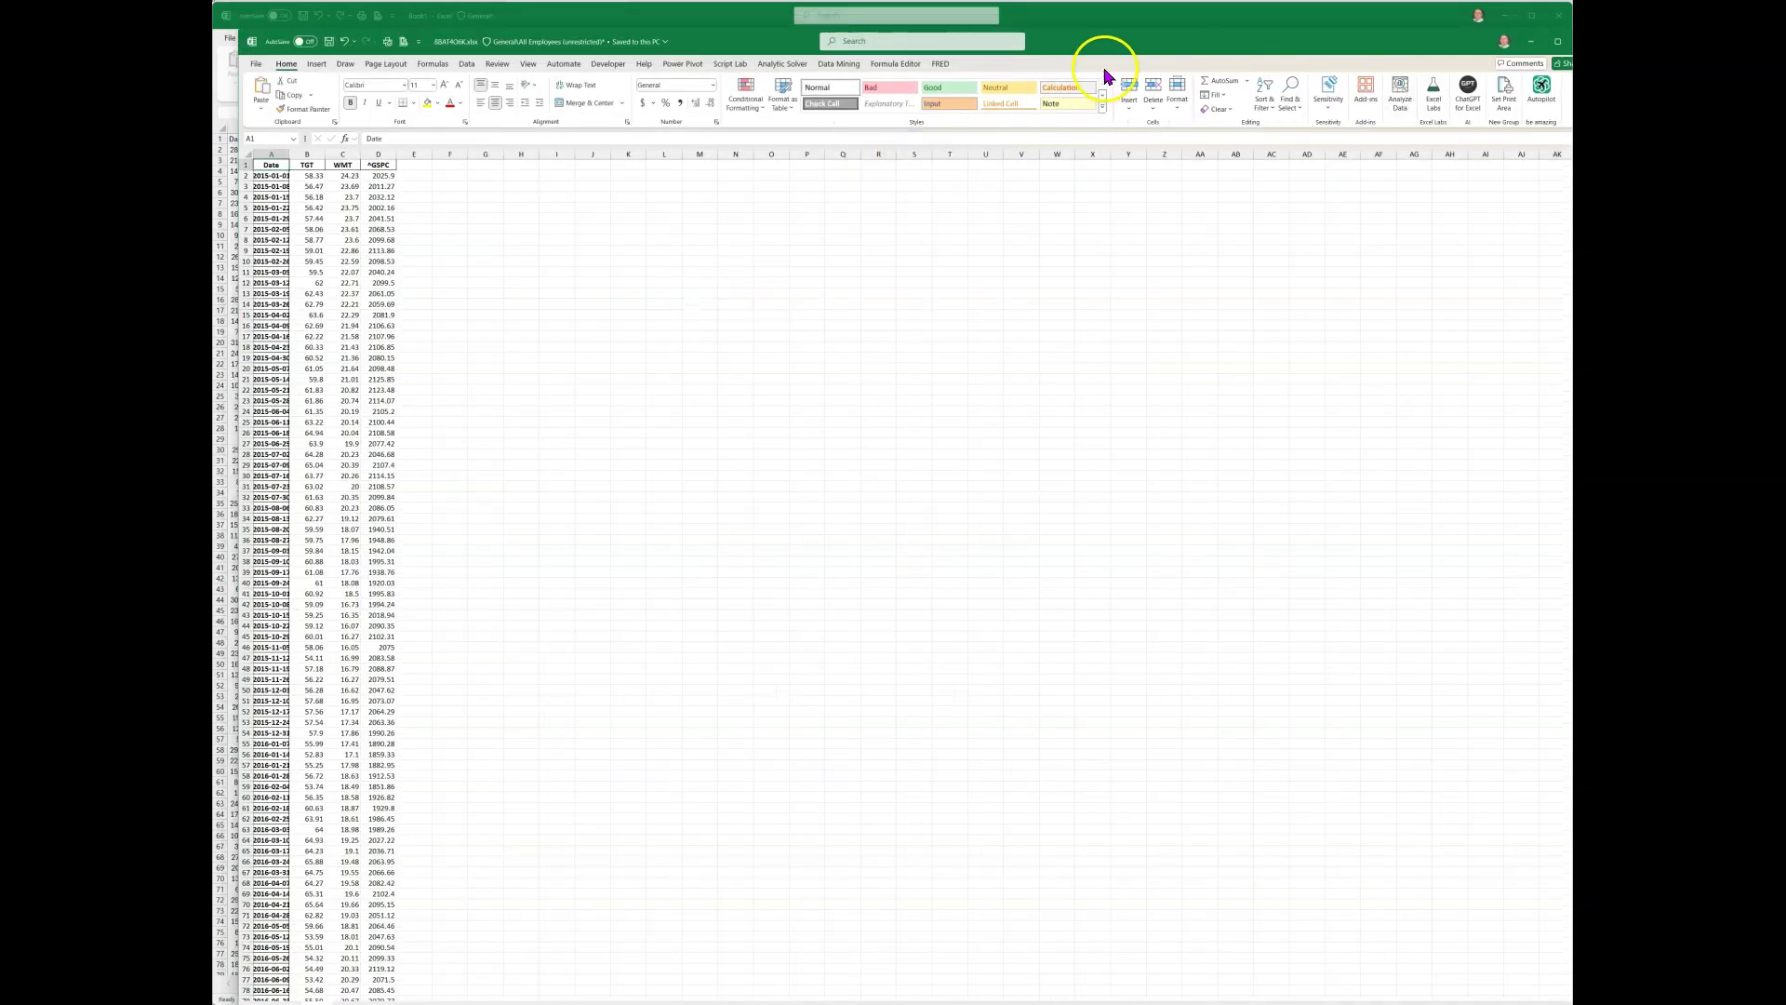
# Copy the Date/TGT/WMT/^GSPC sheet to the end of Book1, keeping the original, as Sheet1 (2).
pyautogui.moveTo(377, 218); pyautogui.dragTo(378, 229)
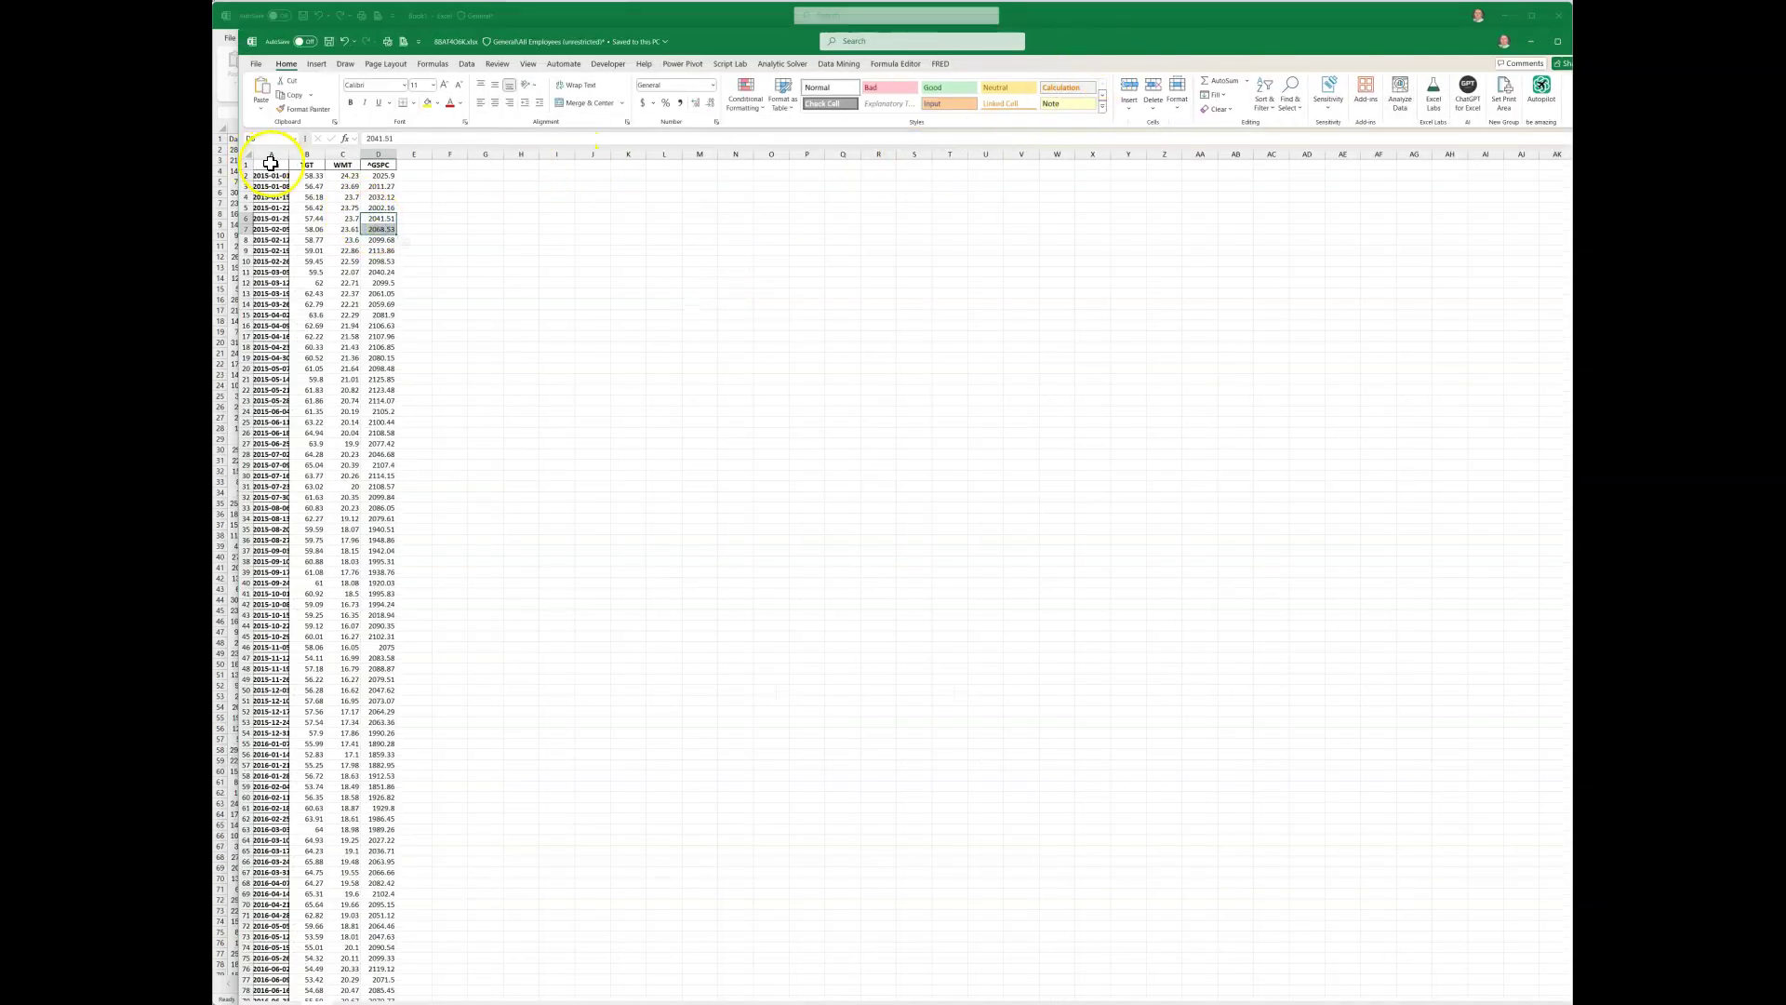
pyautogui.moveTo(272, 165); pyautogui.dragTo(377, 239)
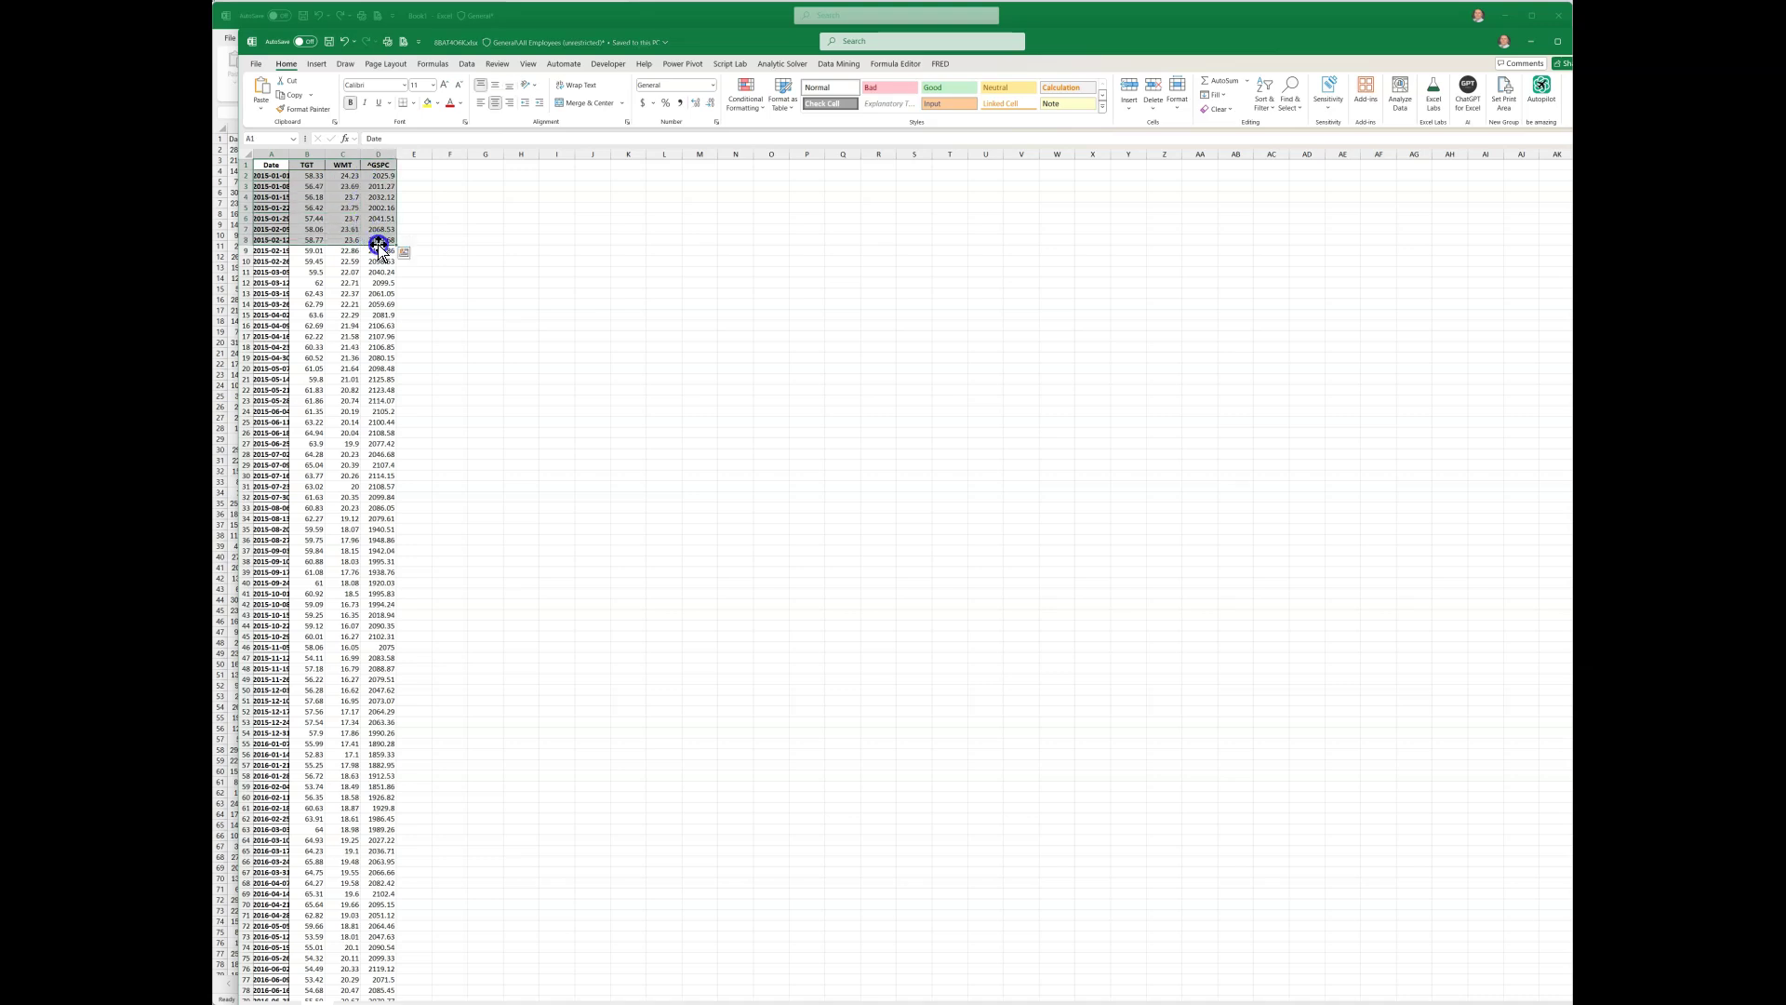
pyautogui.moveTo(1108, 44); pyautogui.dragTo(1108, 0)
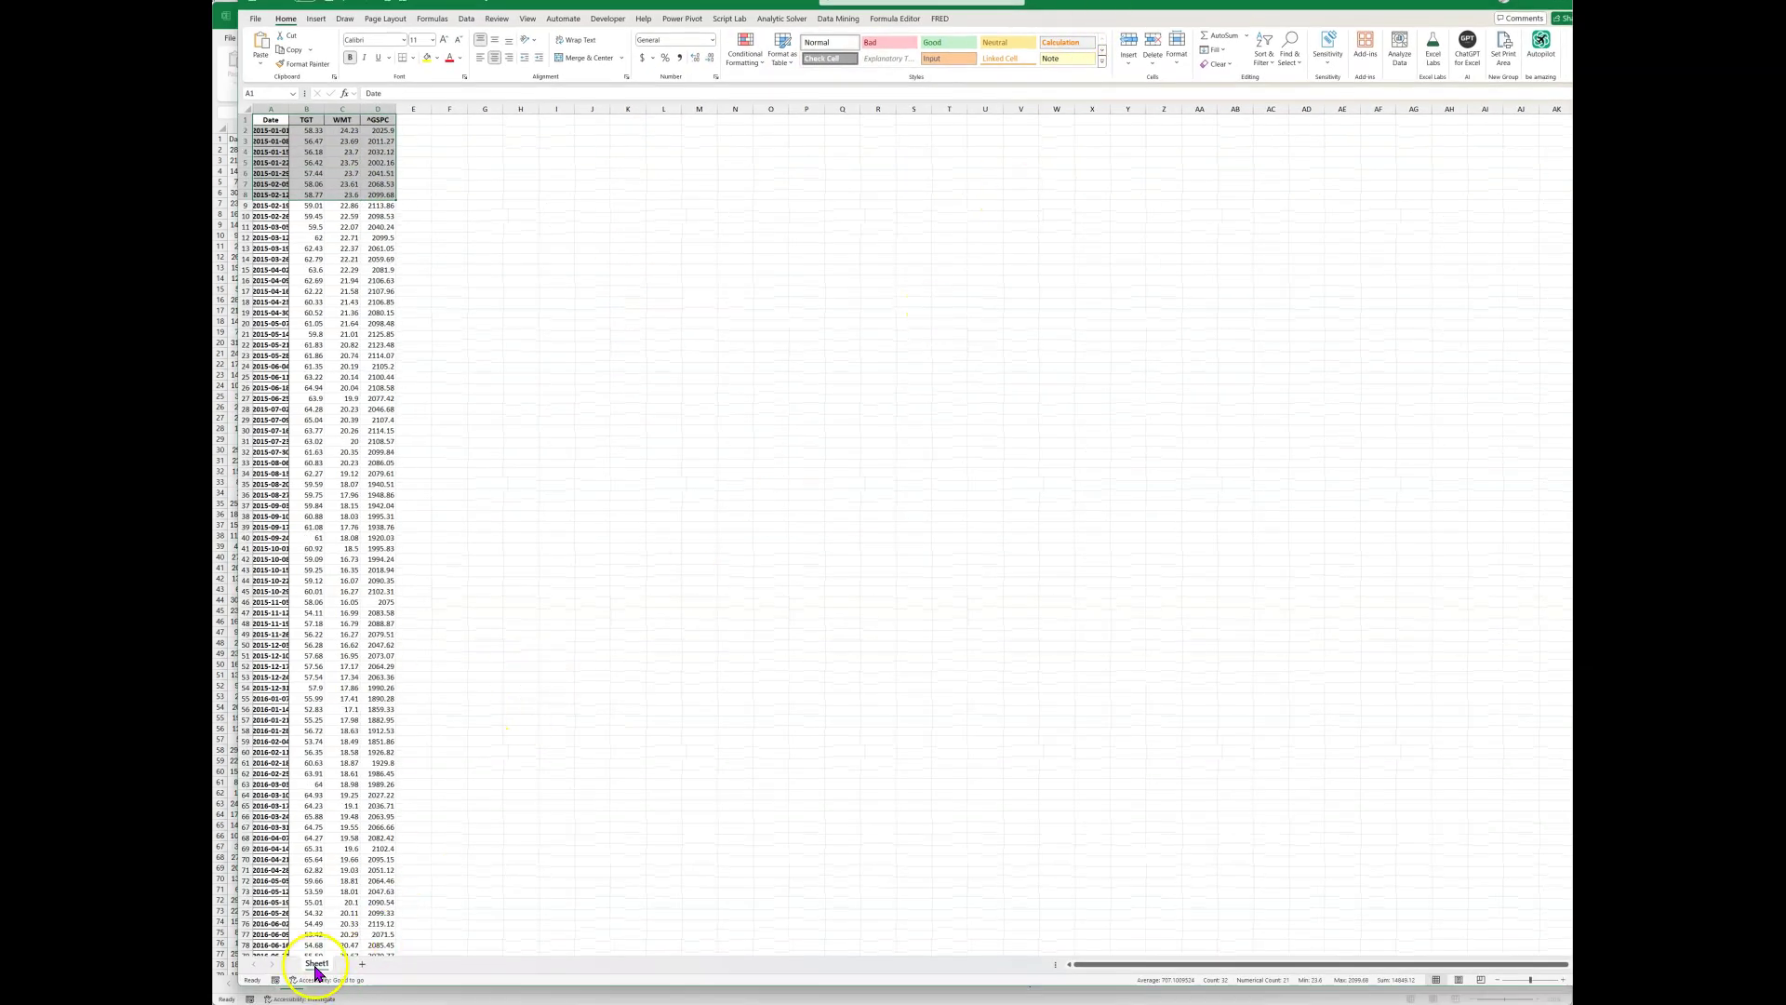
pyautogui.rightClick(317, 968)
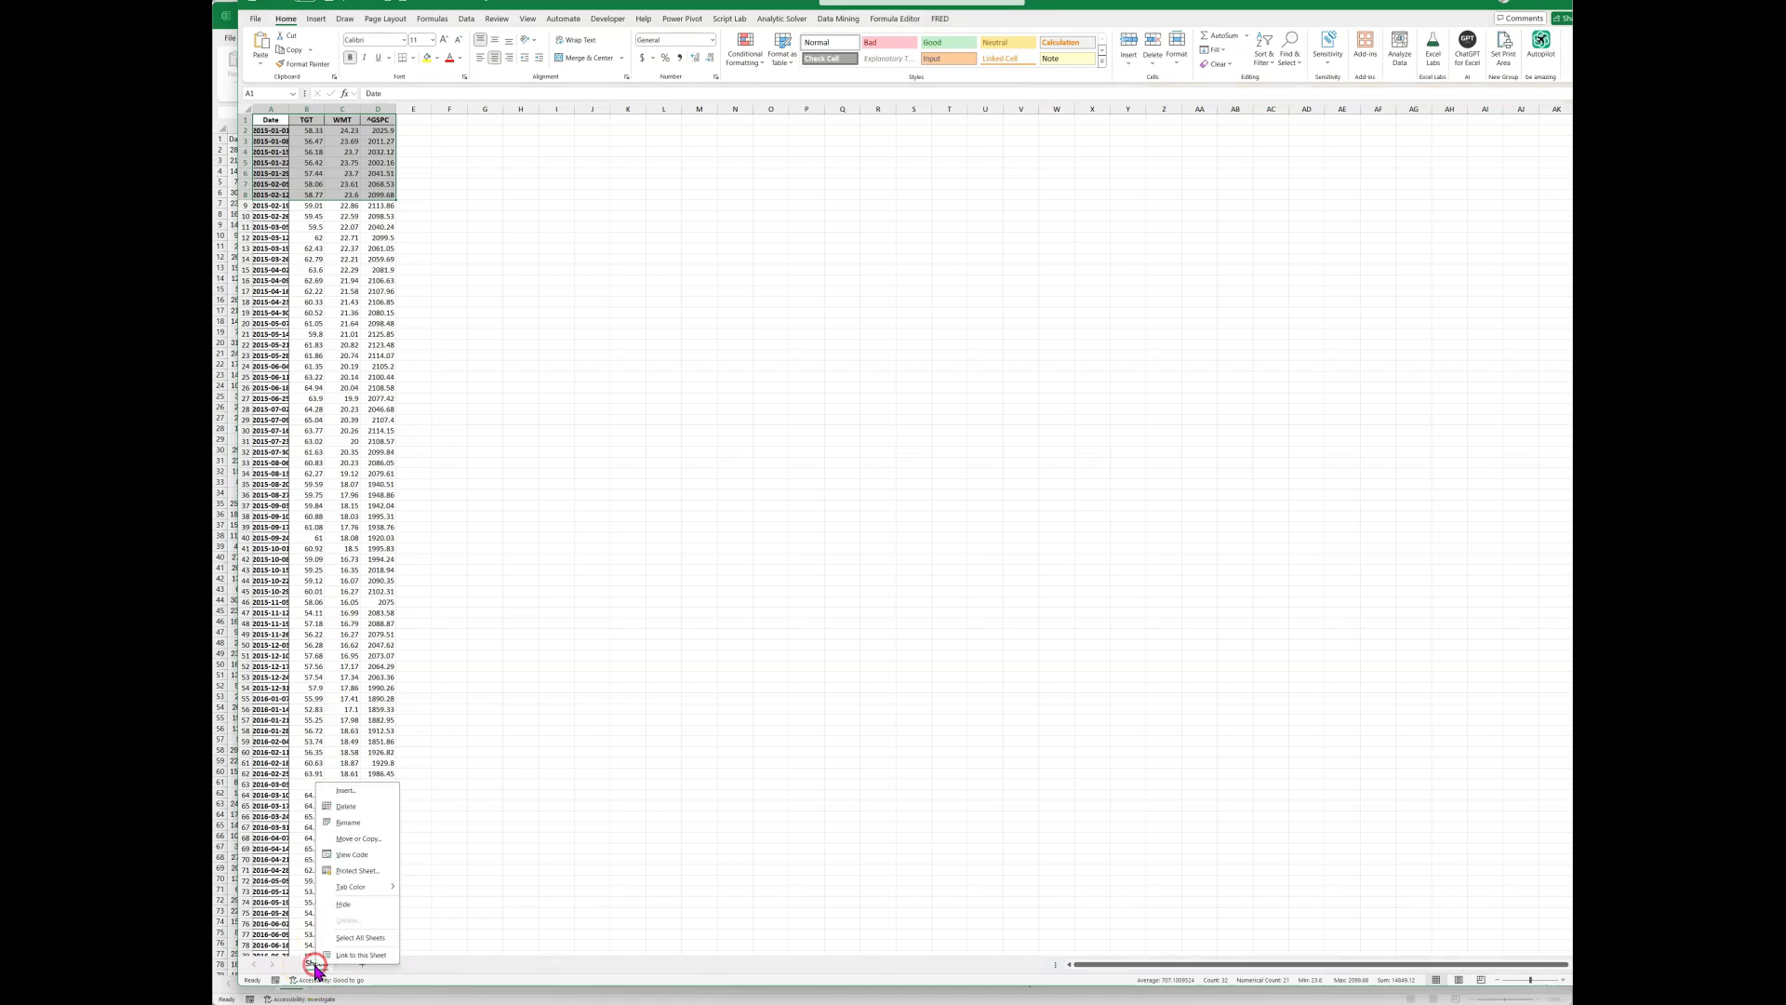
pyautogui.click(367, 839)
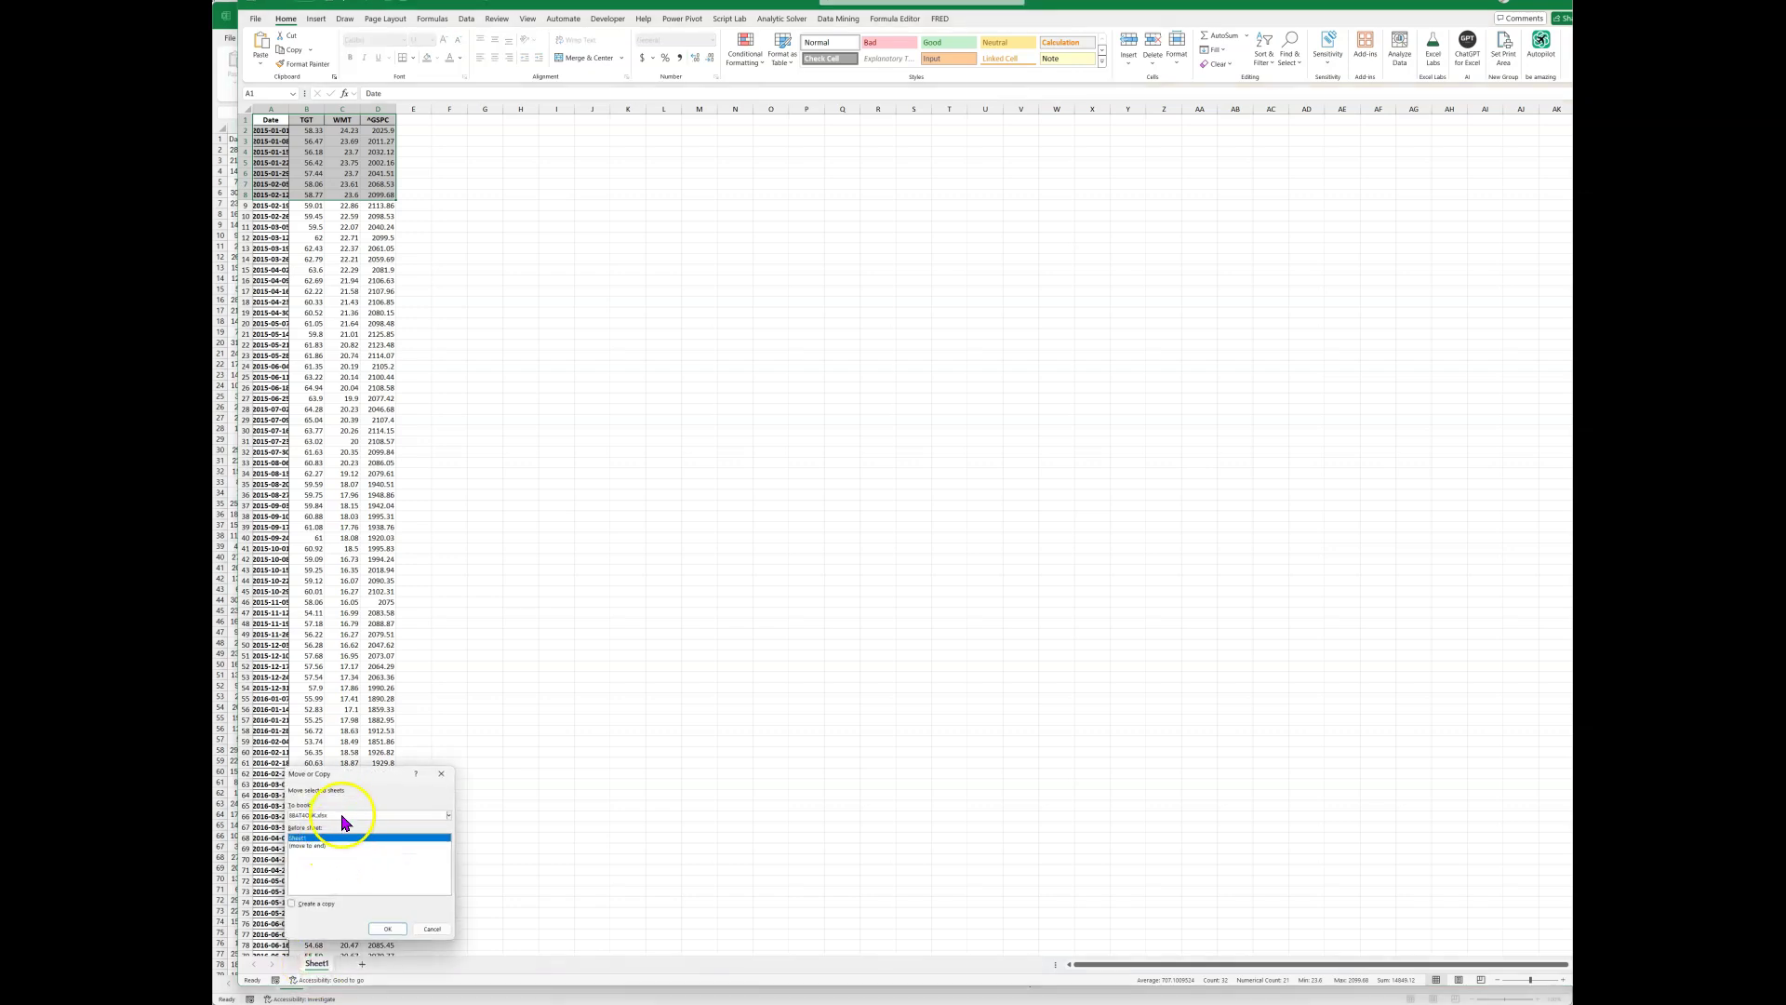
pyautogui.click(344, 815)
pyautogui.click(296, 836)
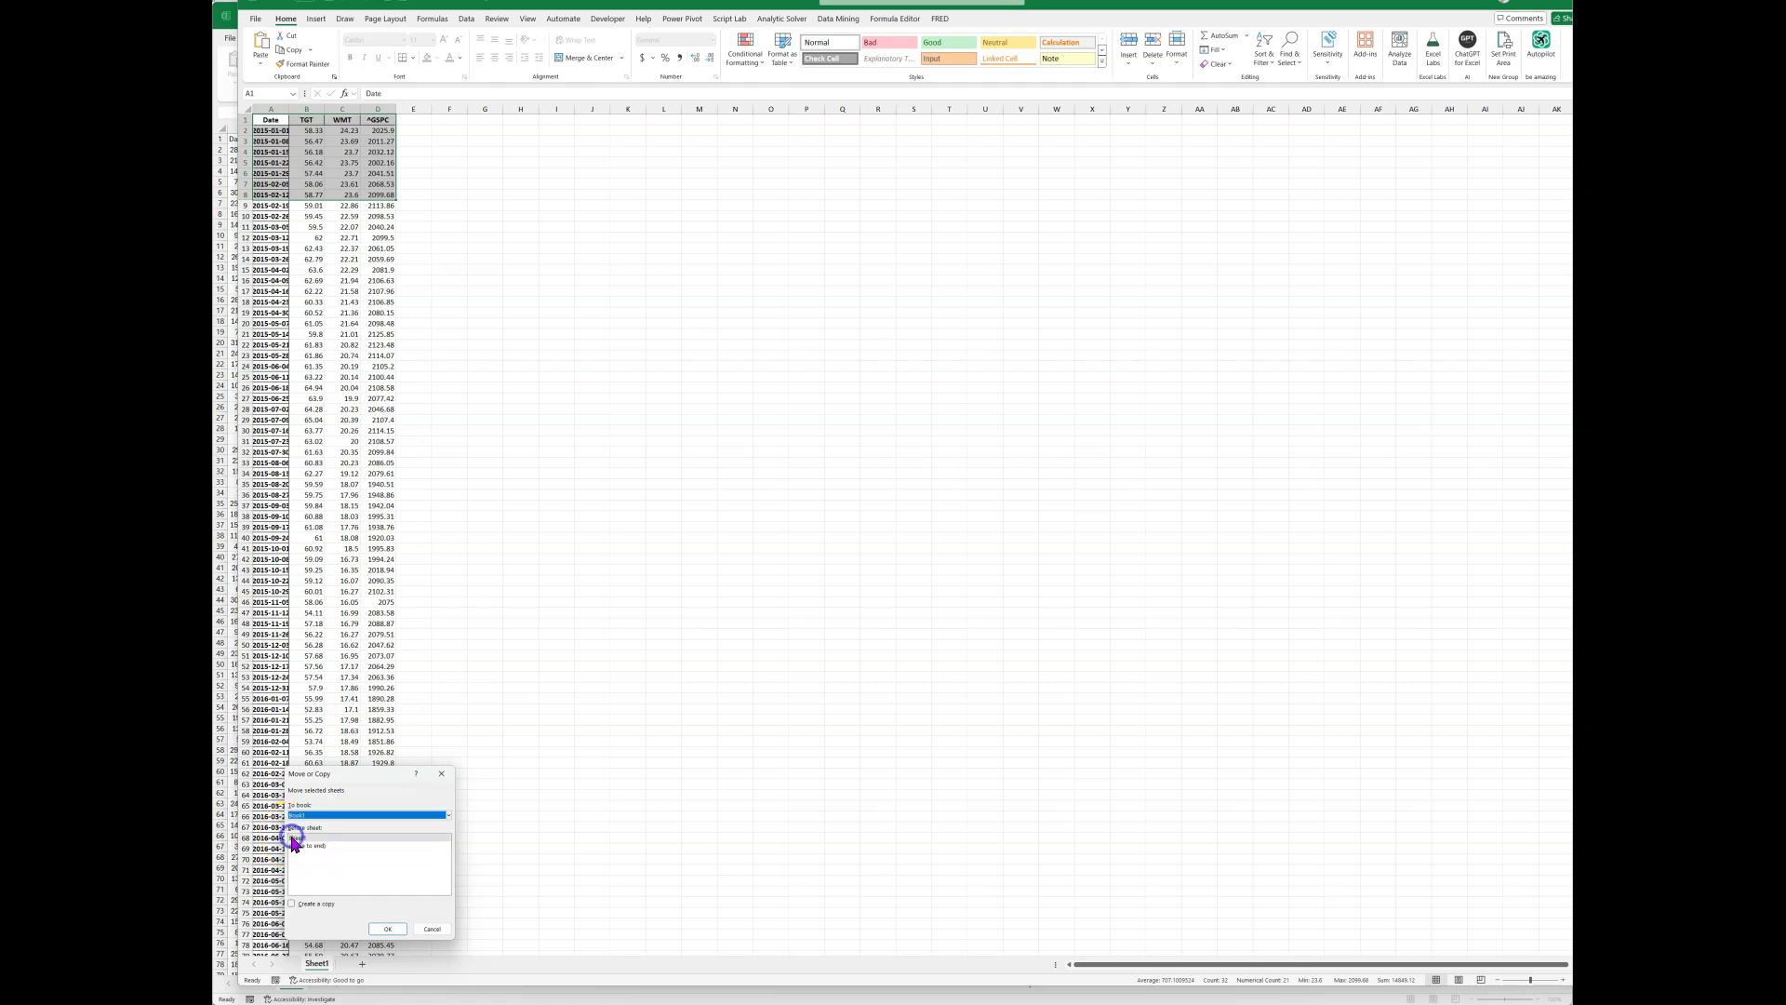
pyautogui.click(311, 846)
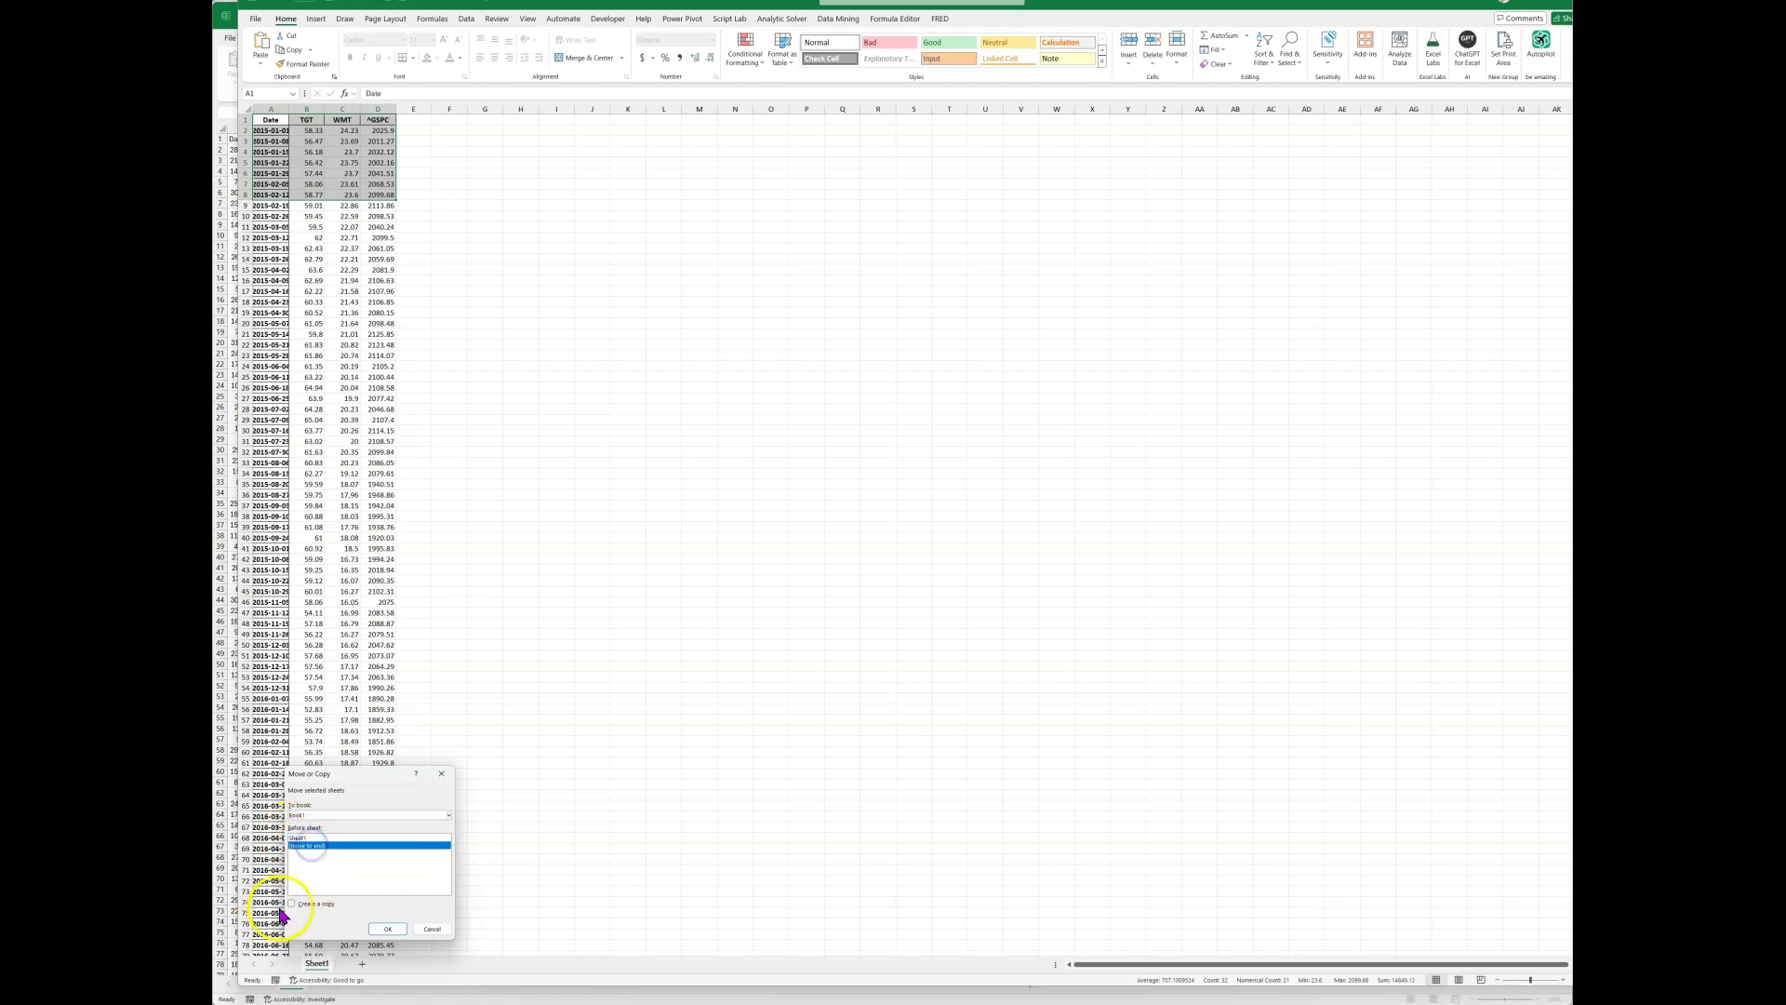
pyautogui.click(291, 903)
pyautogui.click(383, 929)
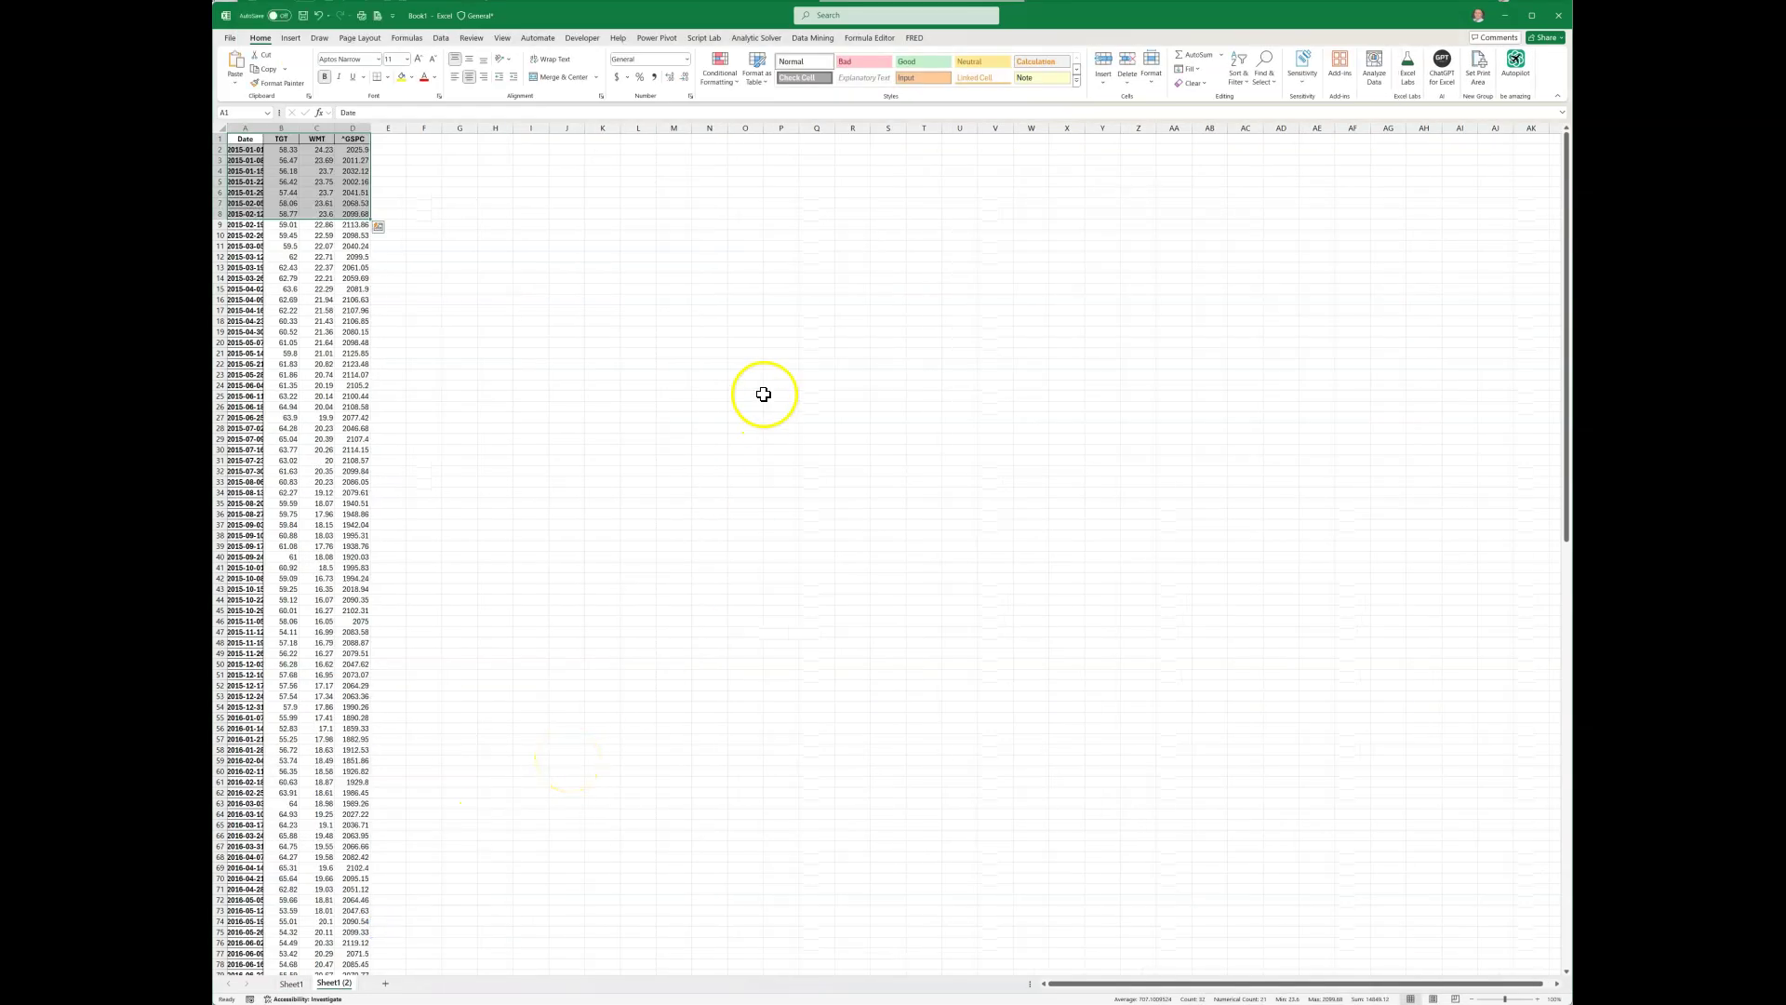
# On Sheet1 (2), enter =B1 in E2 so it shows the TGT heading.
pyautogui.hotkey('alt', 'Tab')
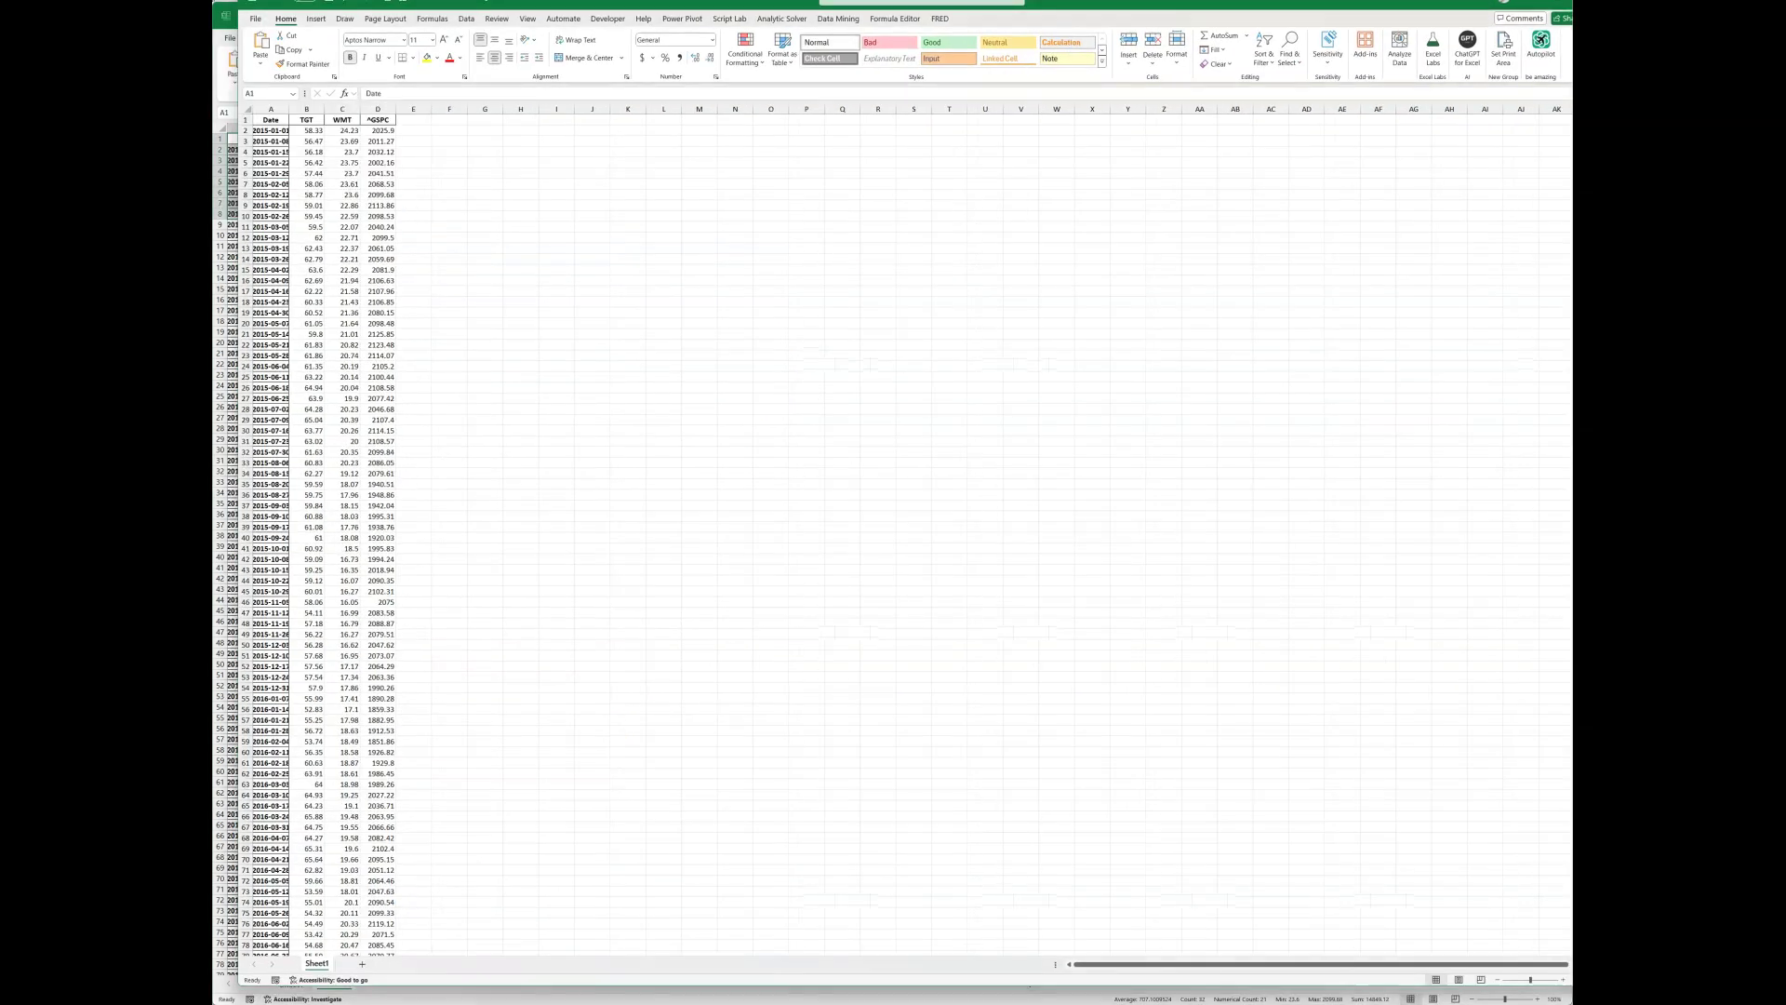
pyautogui.hotkey('alt', 'Tab')
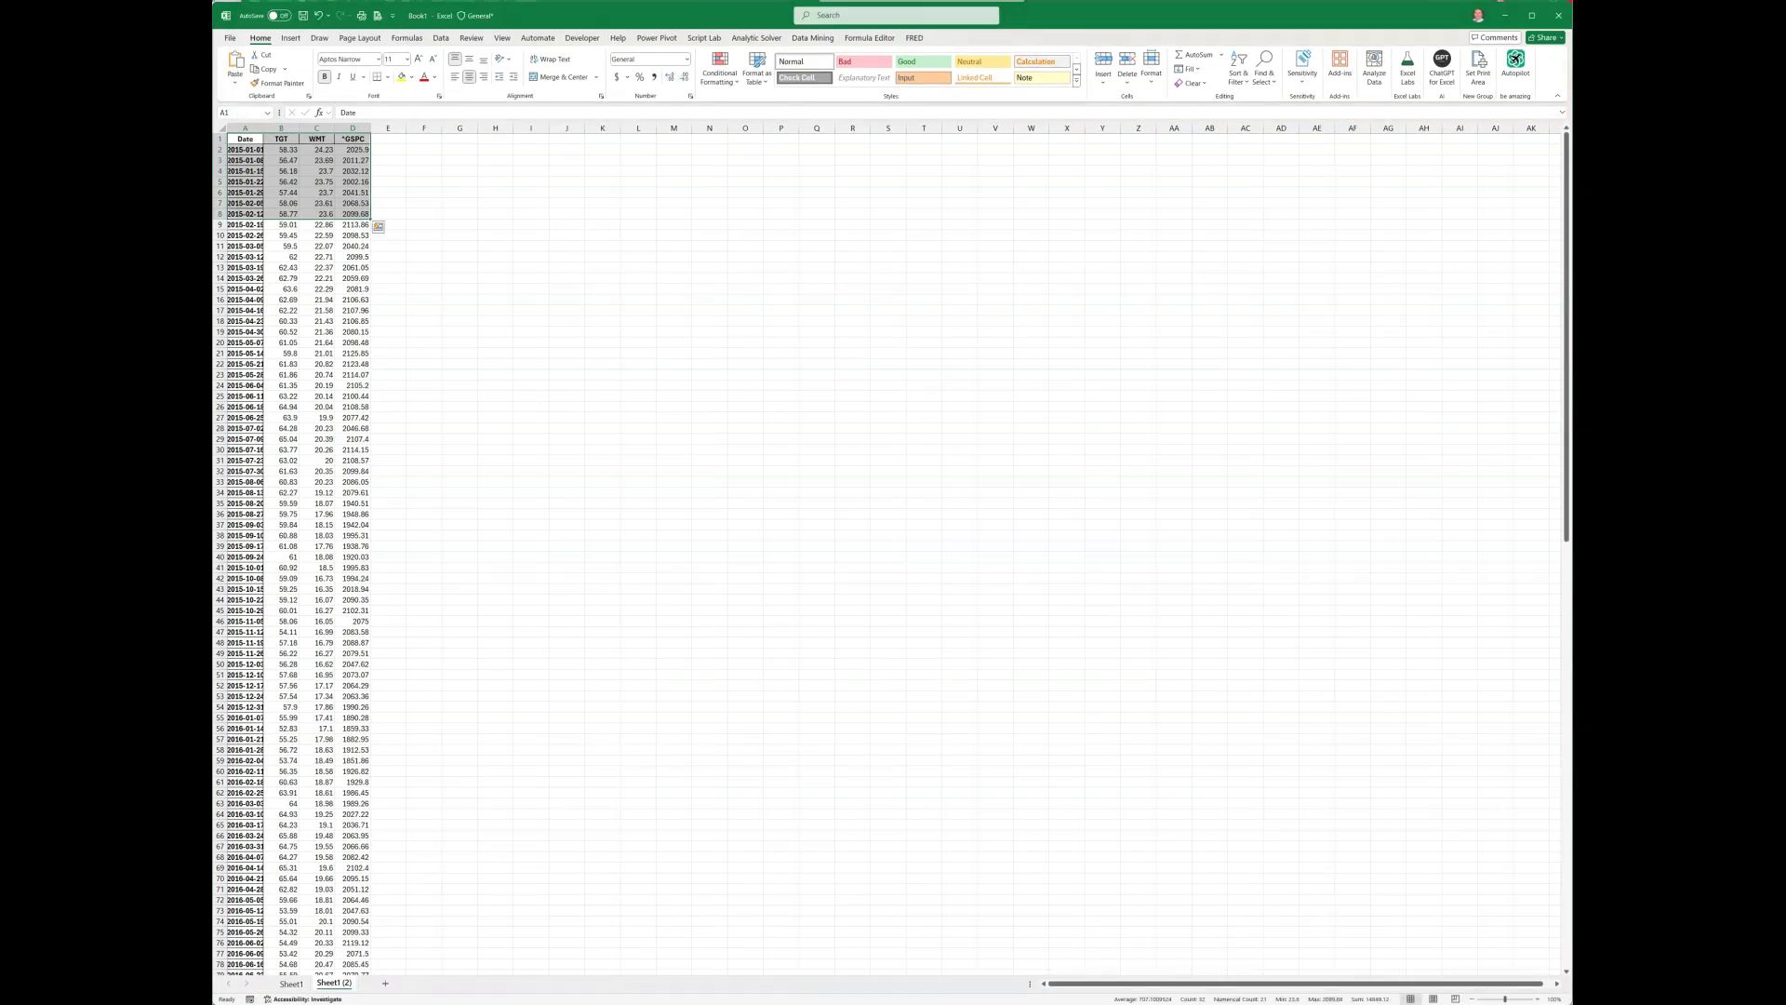
pyautogui.click(293, 985)
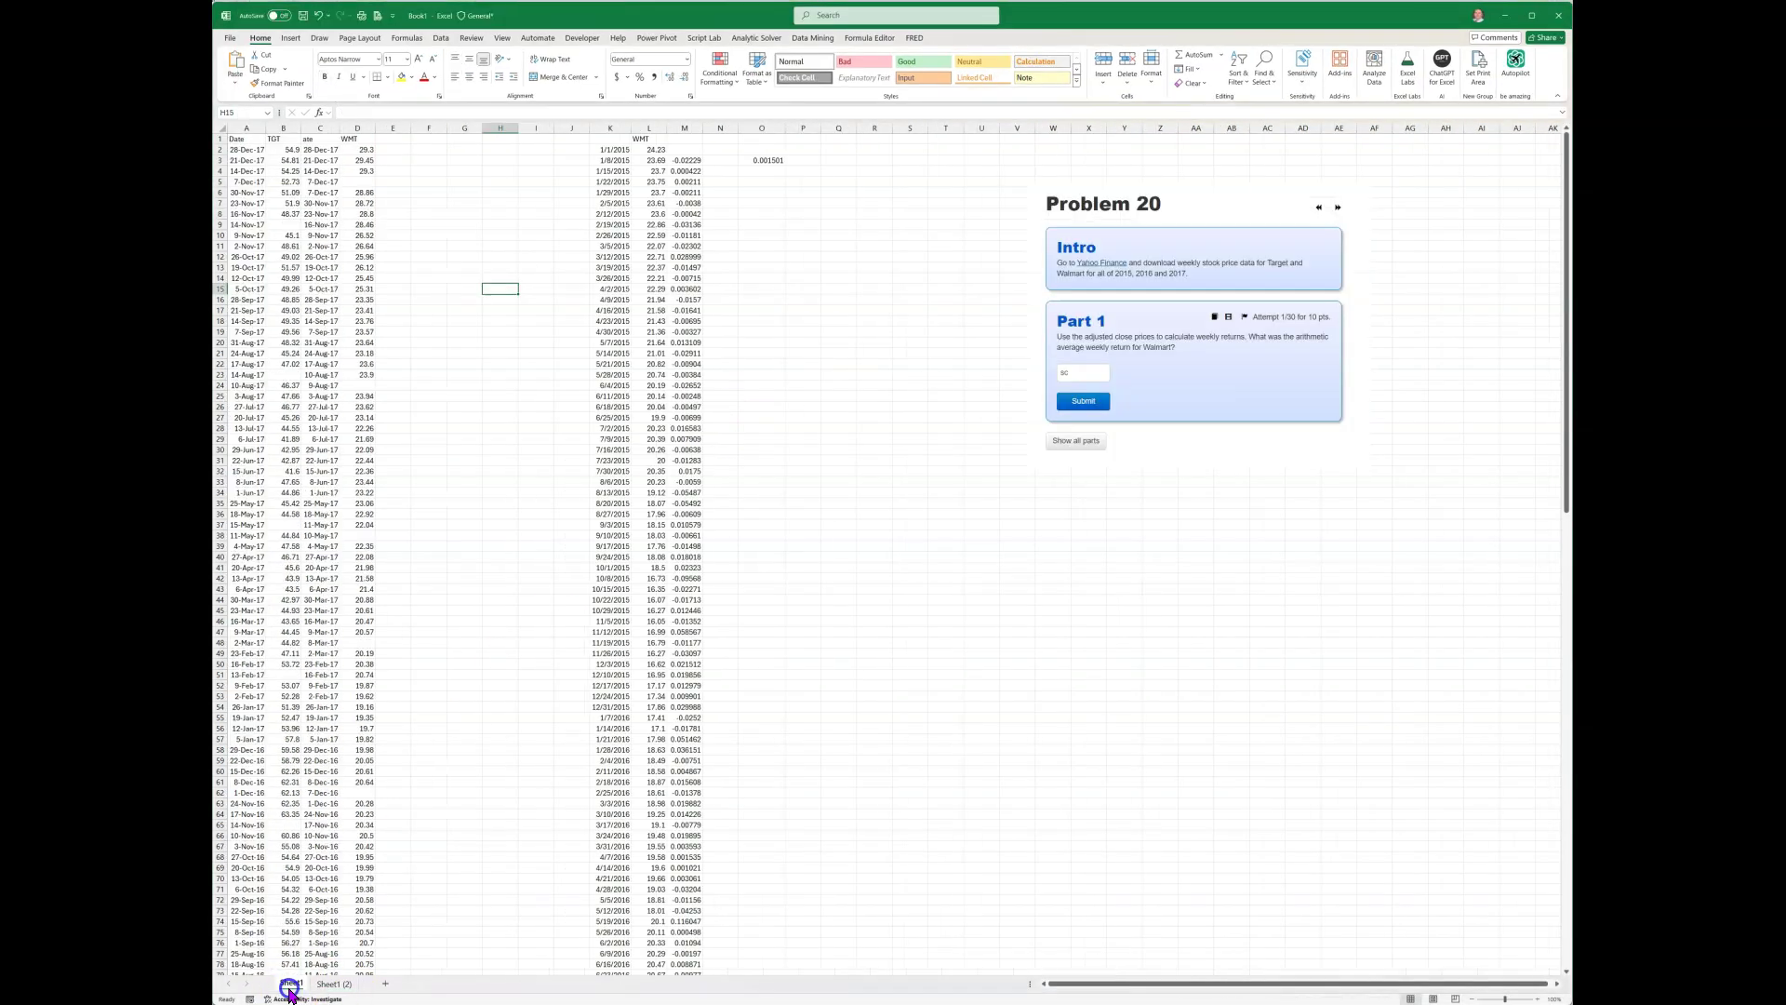
pyautogui.click(333, 984)
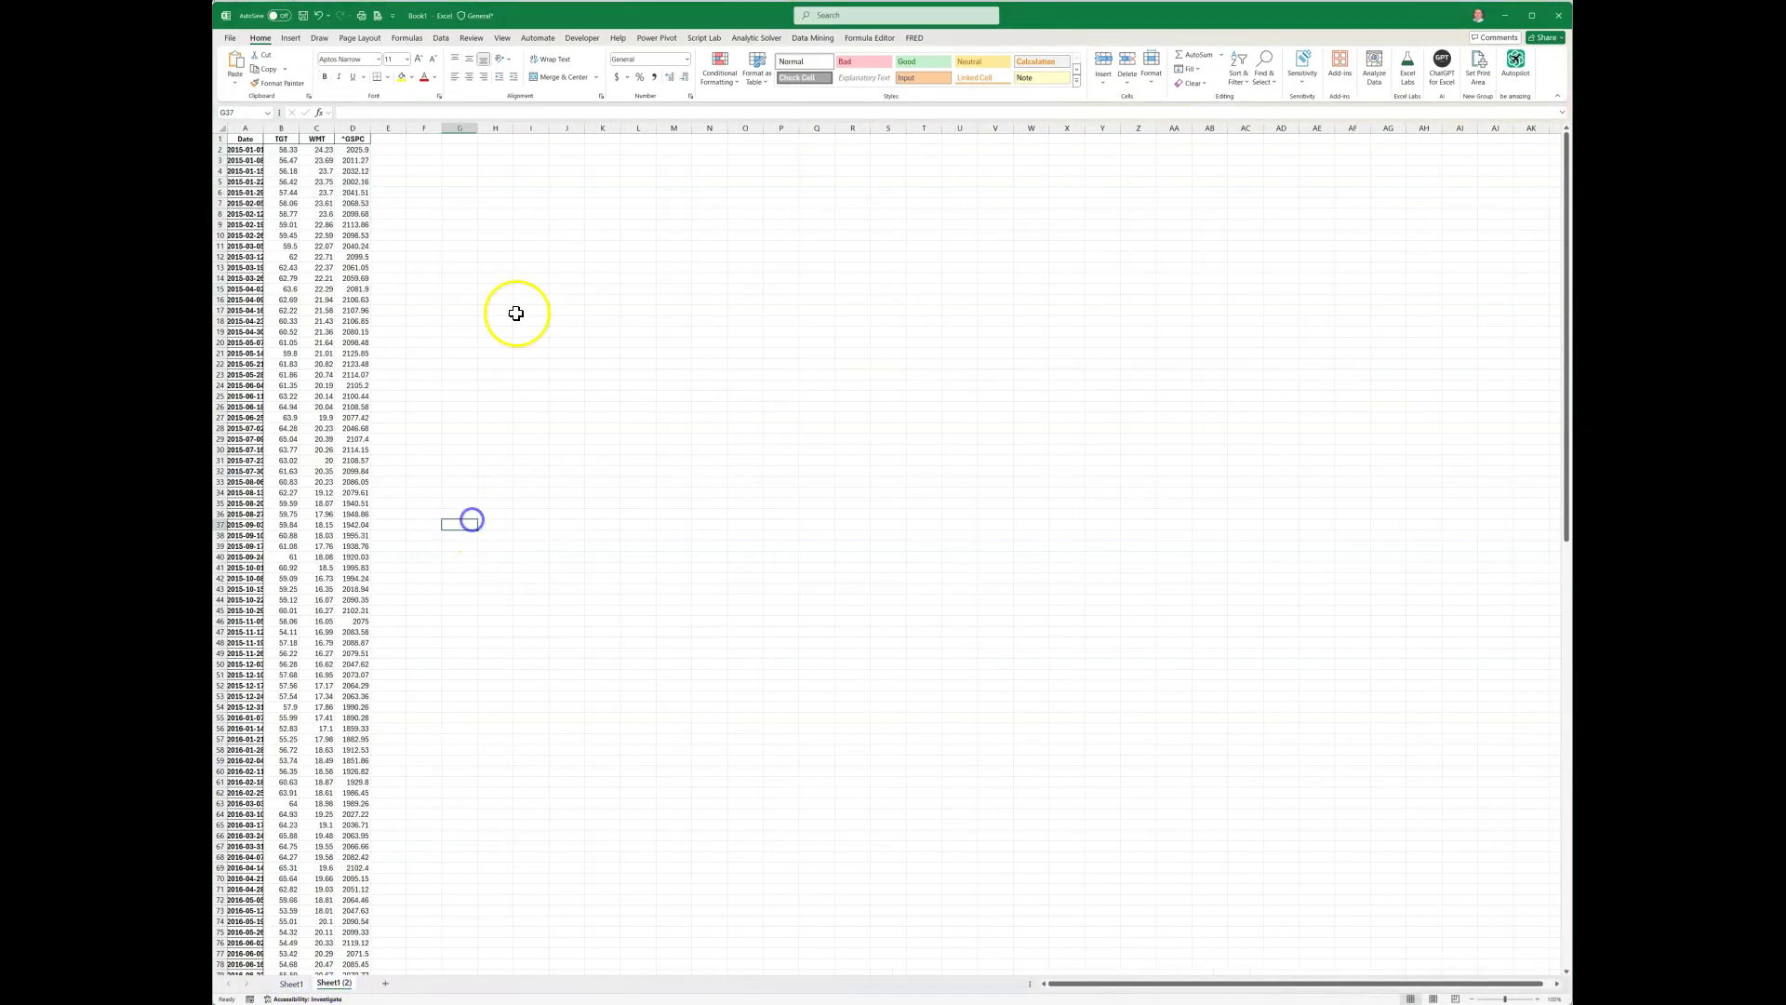
pyautogui.click(293, 144)
pyautogui.click(381, 163)
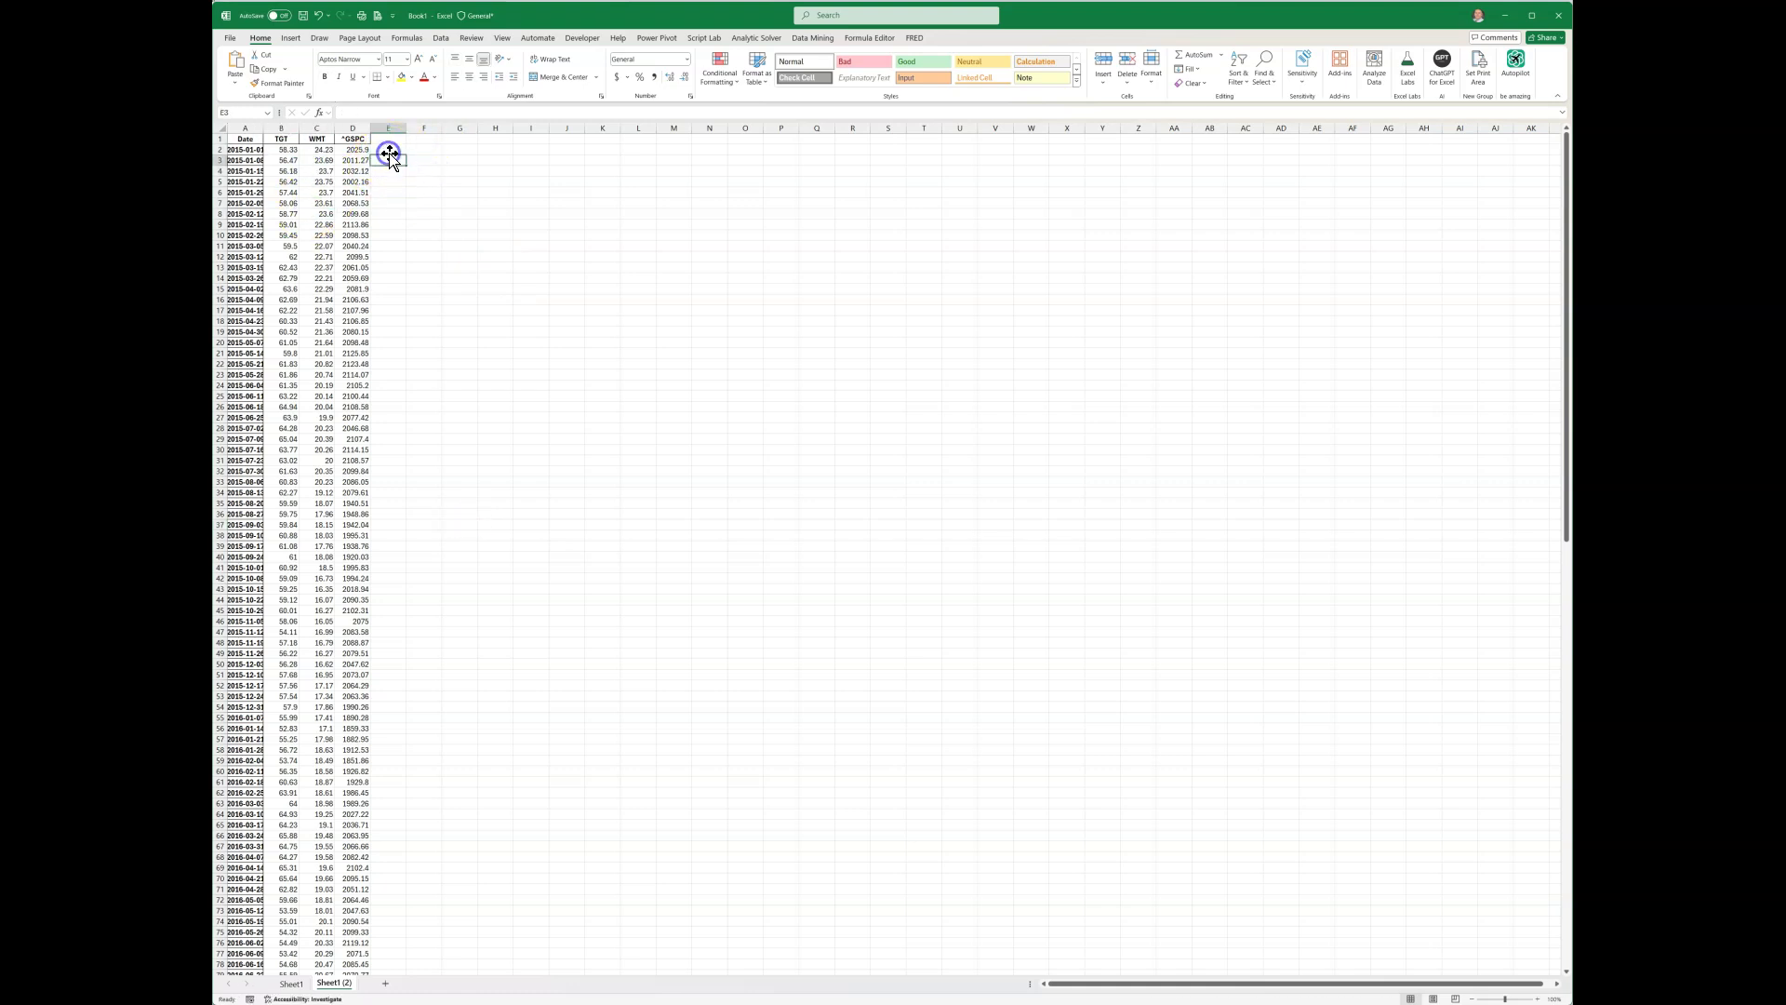
pyautogui.click(389, 150)
pyautogui.write('=')
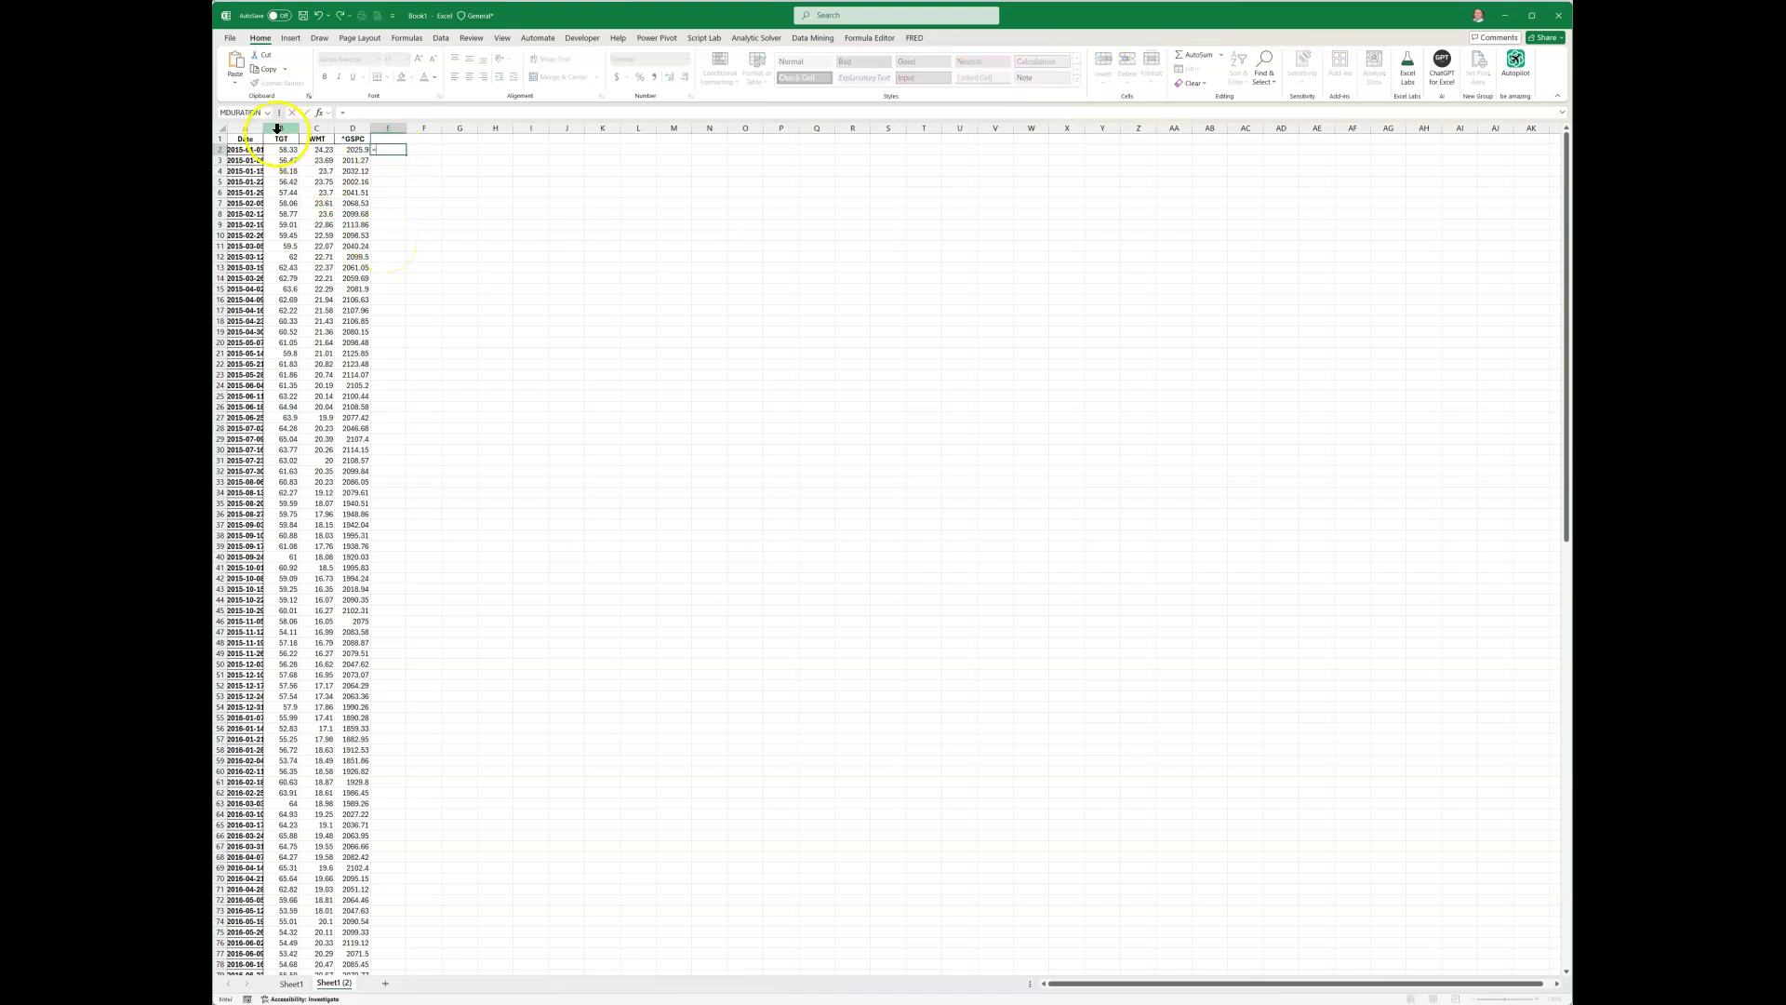
pyautogui.press('Return')
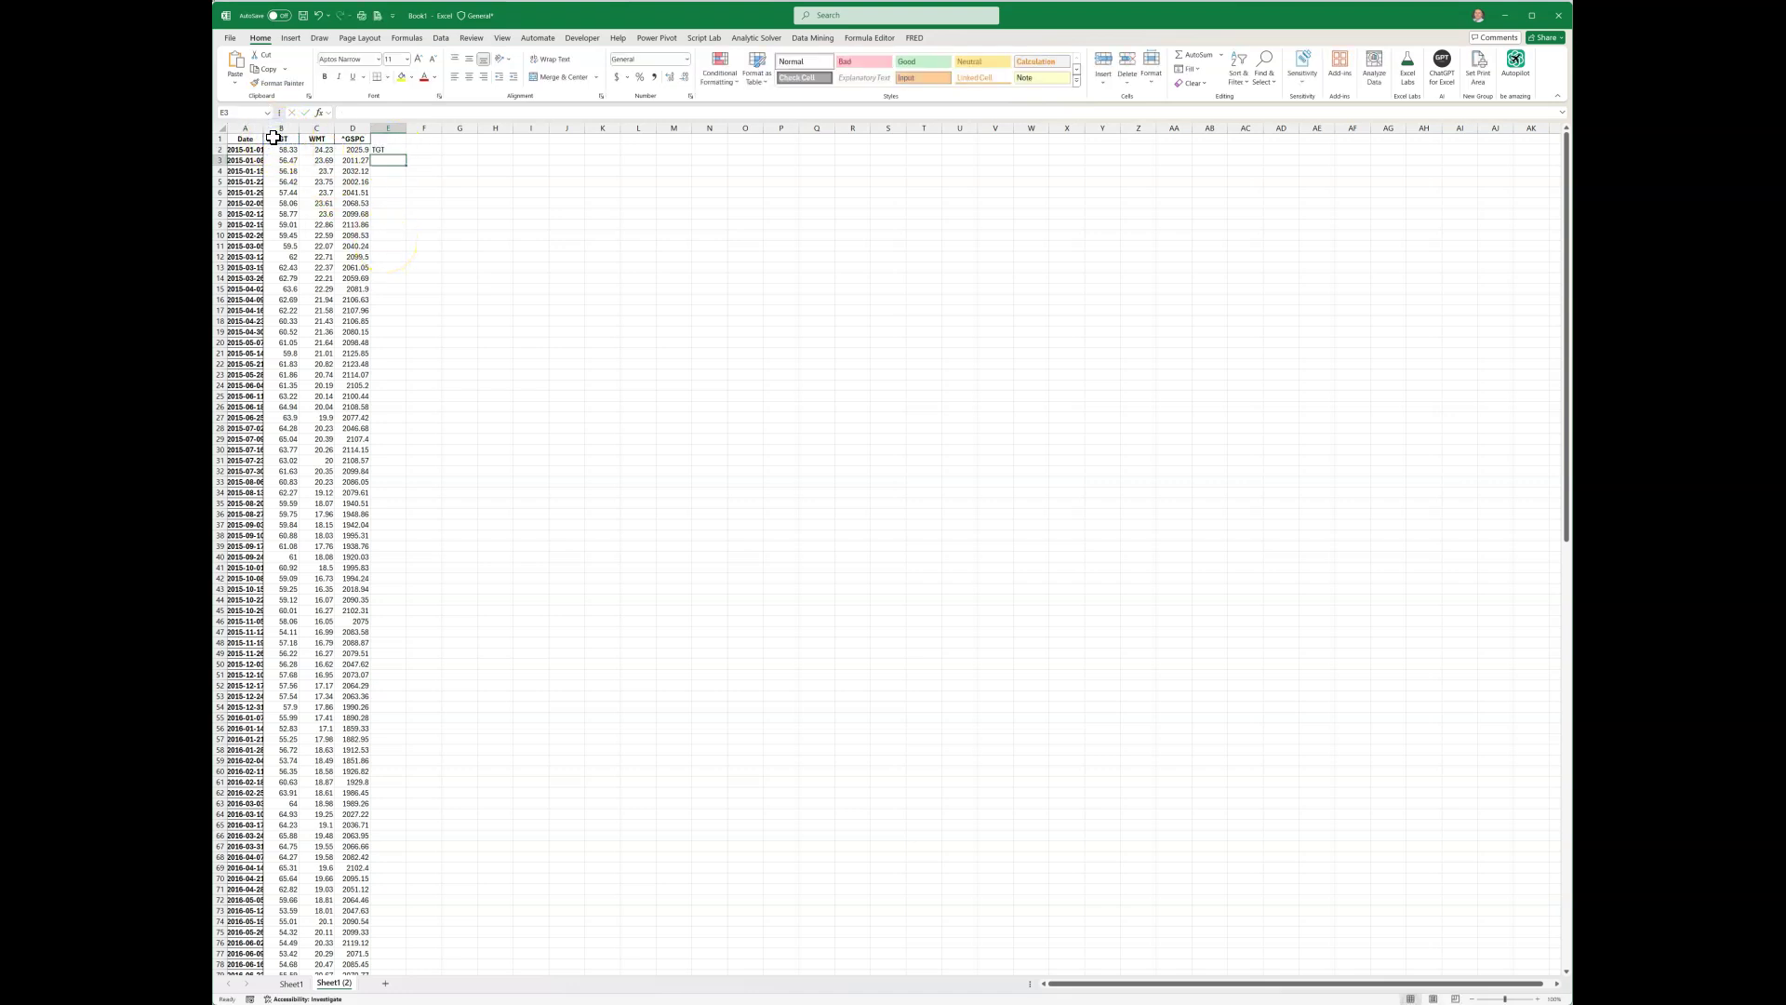
# Autofit column A and copy the E2 heading formula across to G2.
pyautogui.doubleClick(264, 127)
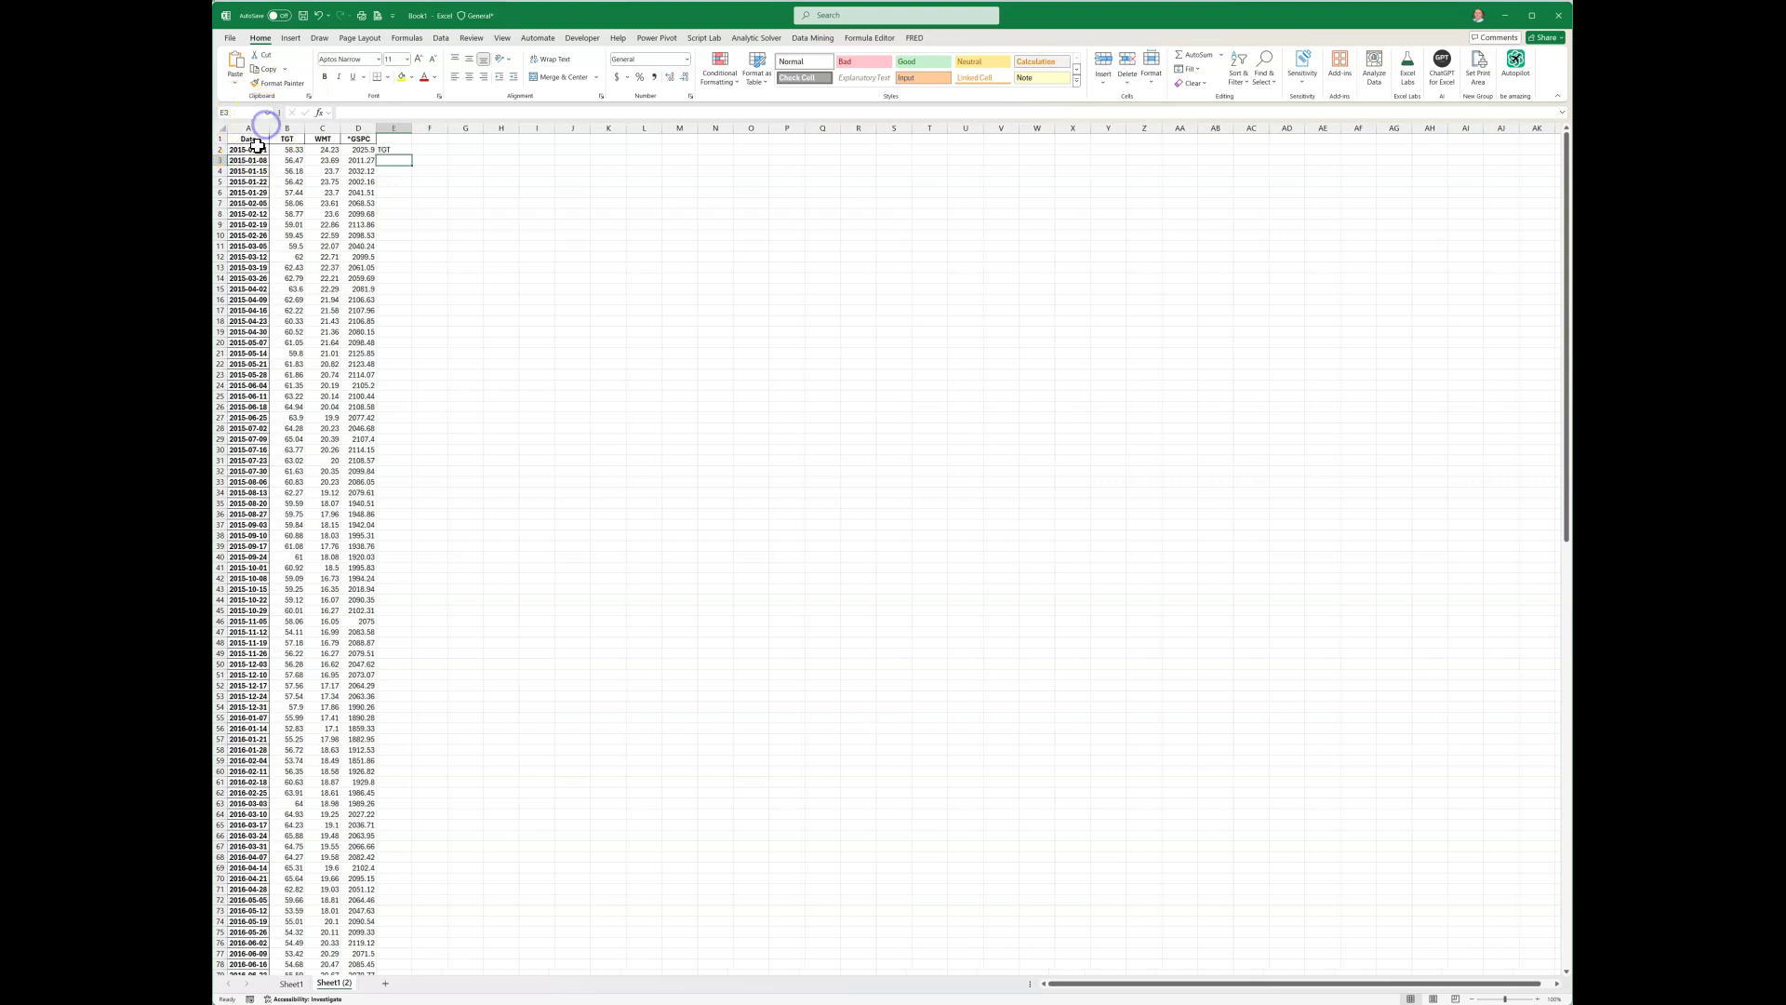
pyautogui.click(403, 150)
pyautogui.moveTo(410, 156); pyautogui.dragTo(475, 160)
# Enter =B3/B2-1 in E3, copy it to G3 and fill TGT, WMT, ^GSPC returns down all rows.
pyautogui.click(391, 160)
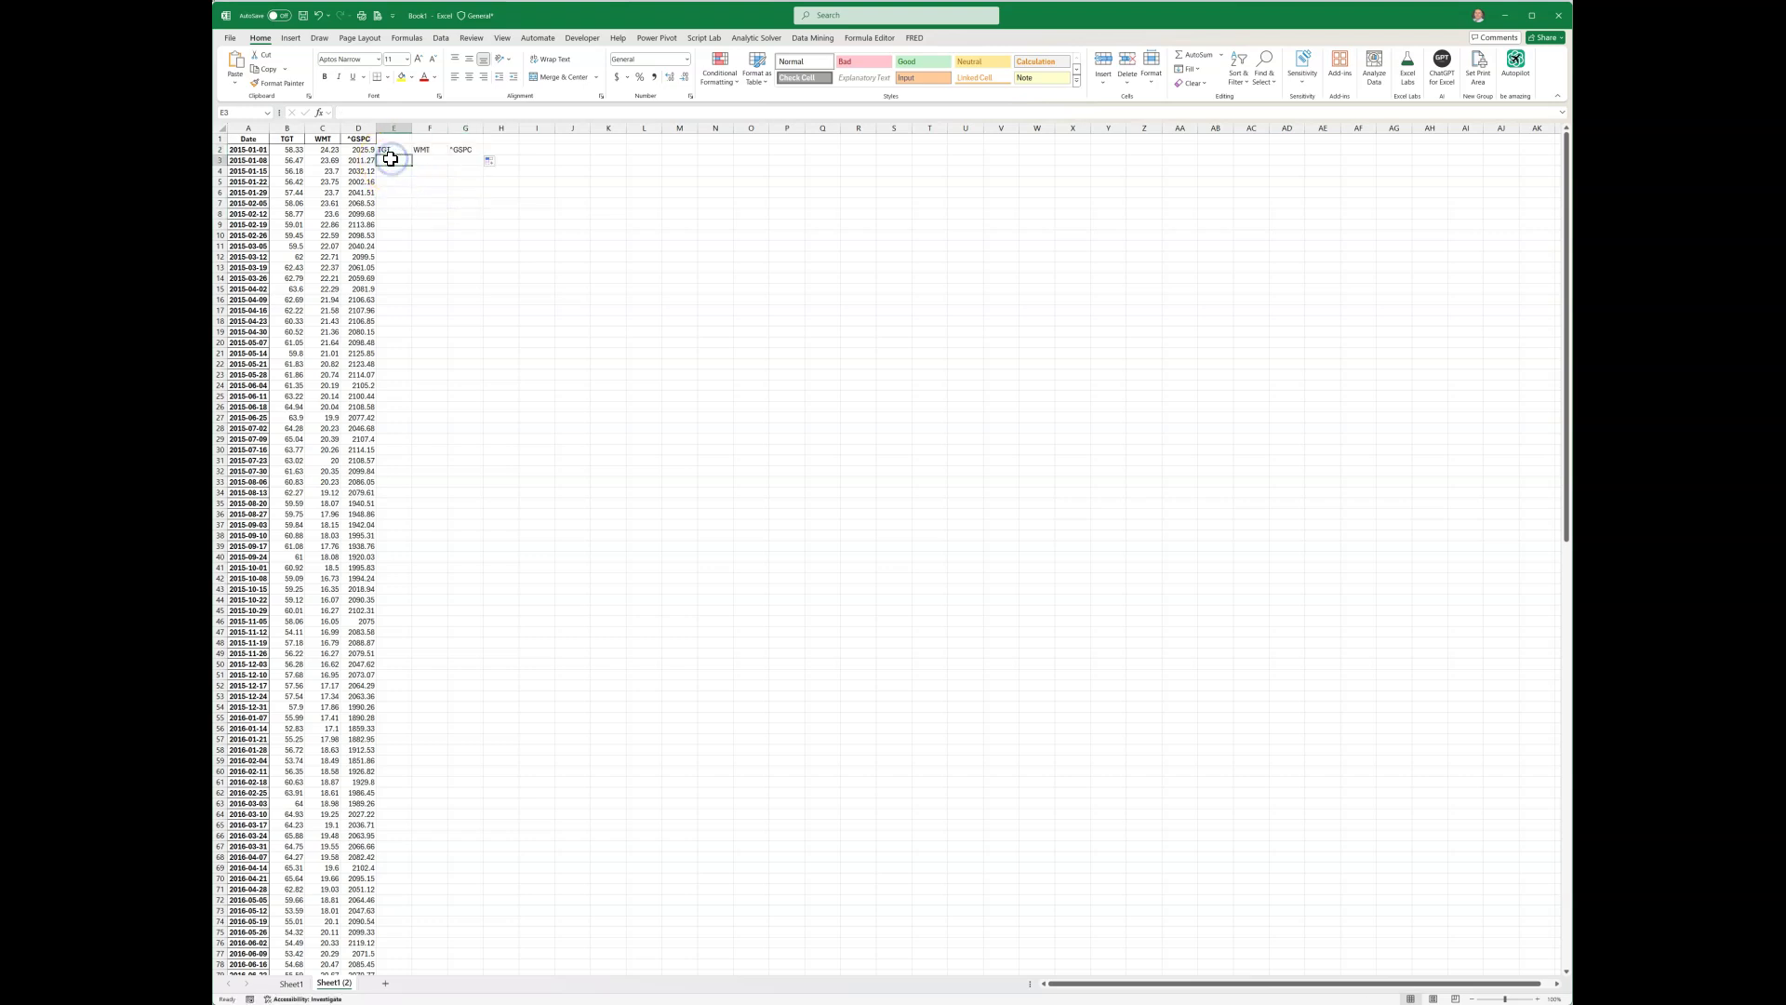
pyautogui.write('=')
pyautogui.click(292, 160)
pyautogui.click(289, 152)
pyautogui.write('-0.031')
pyautogui.press('Return')
pyautogui.click(396, 160)
pyautogui.moveTo(414, 166); pyautogui.dragTo(472, 165)
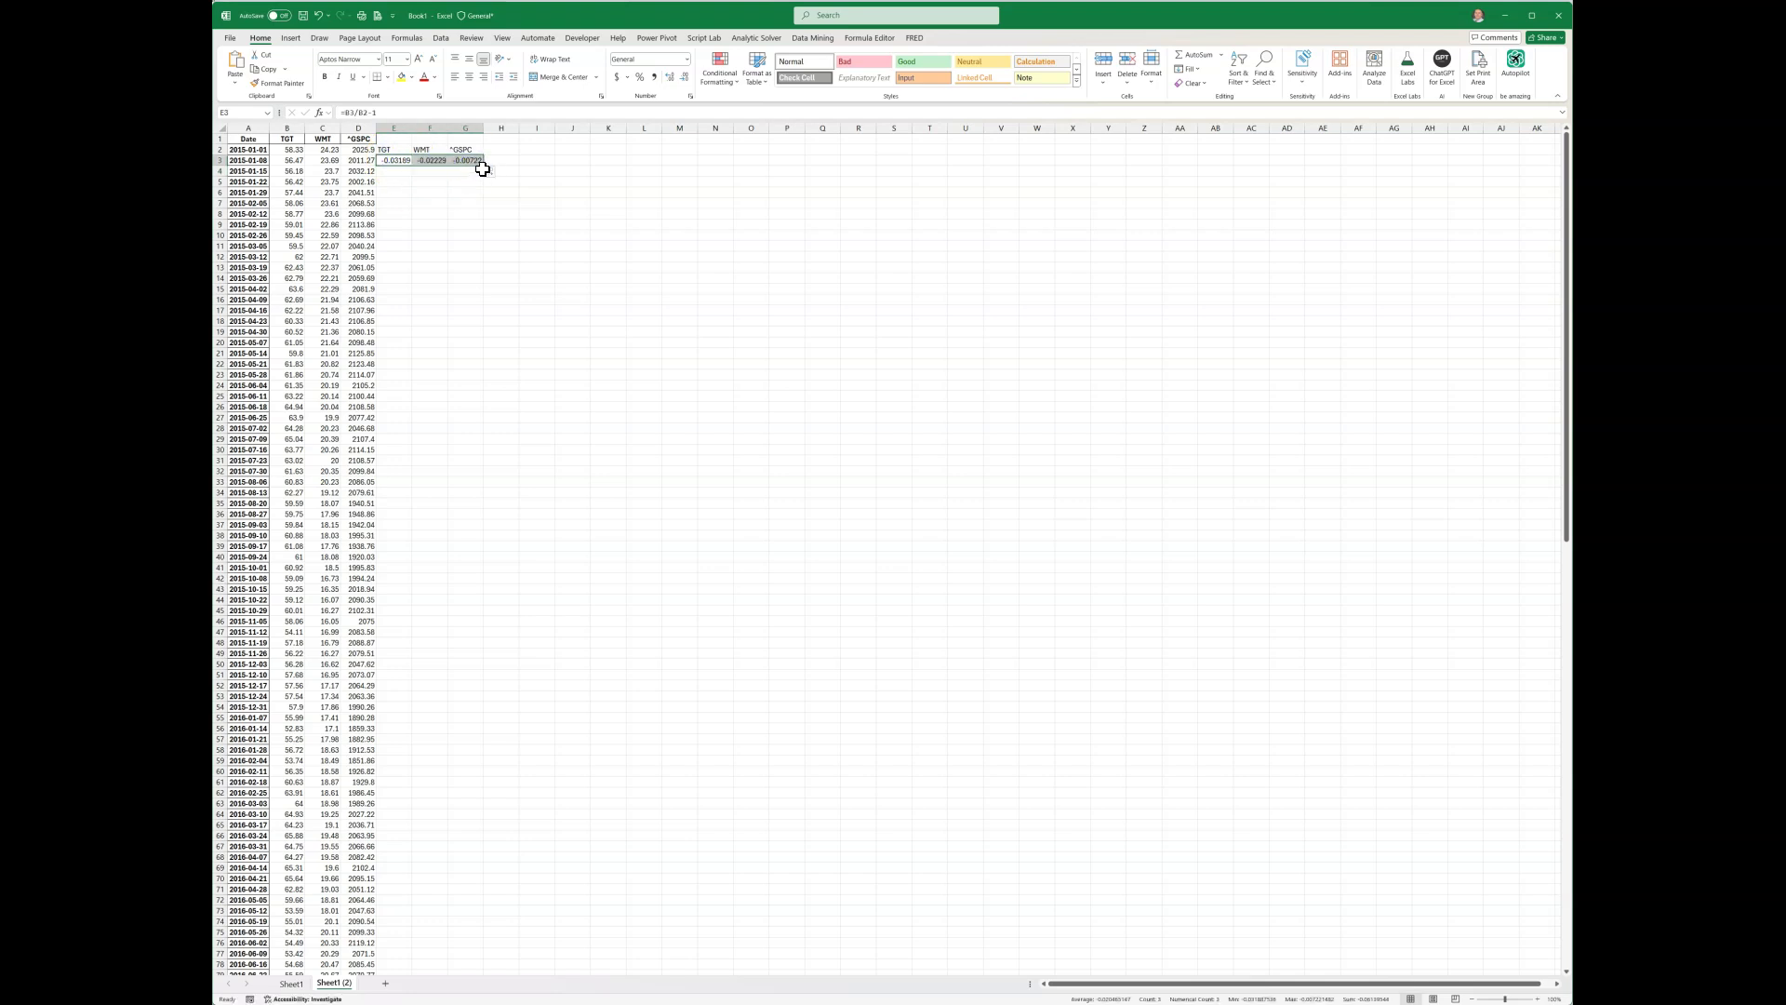
pyautogui.doubleClick(484, 167)
pyautogui.click(643, 289)
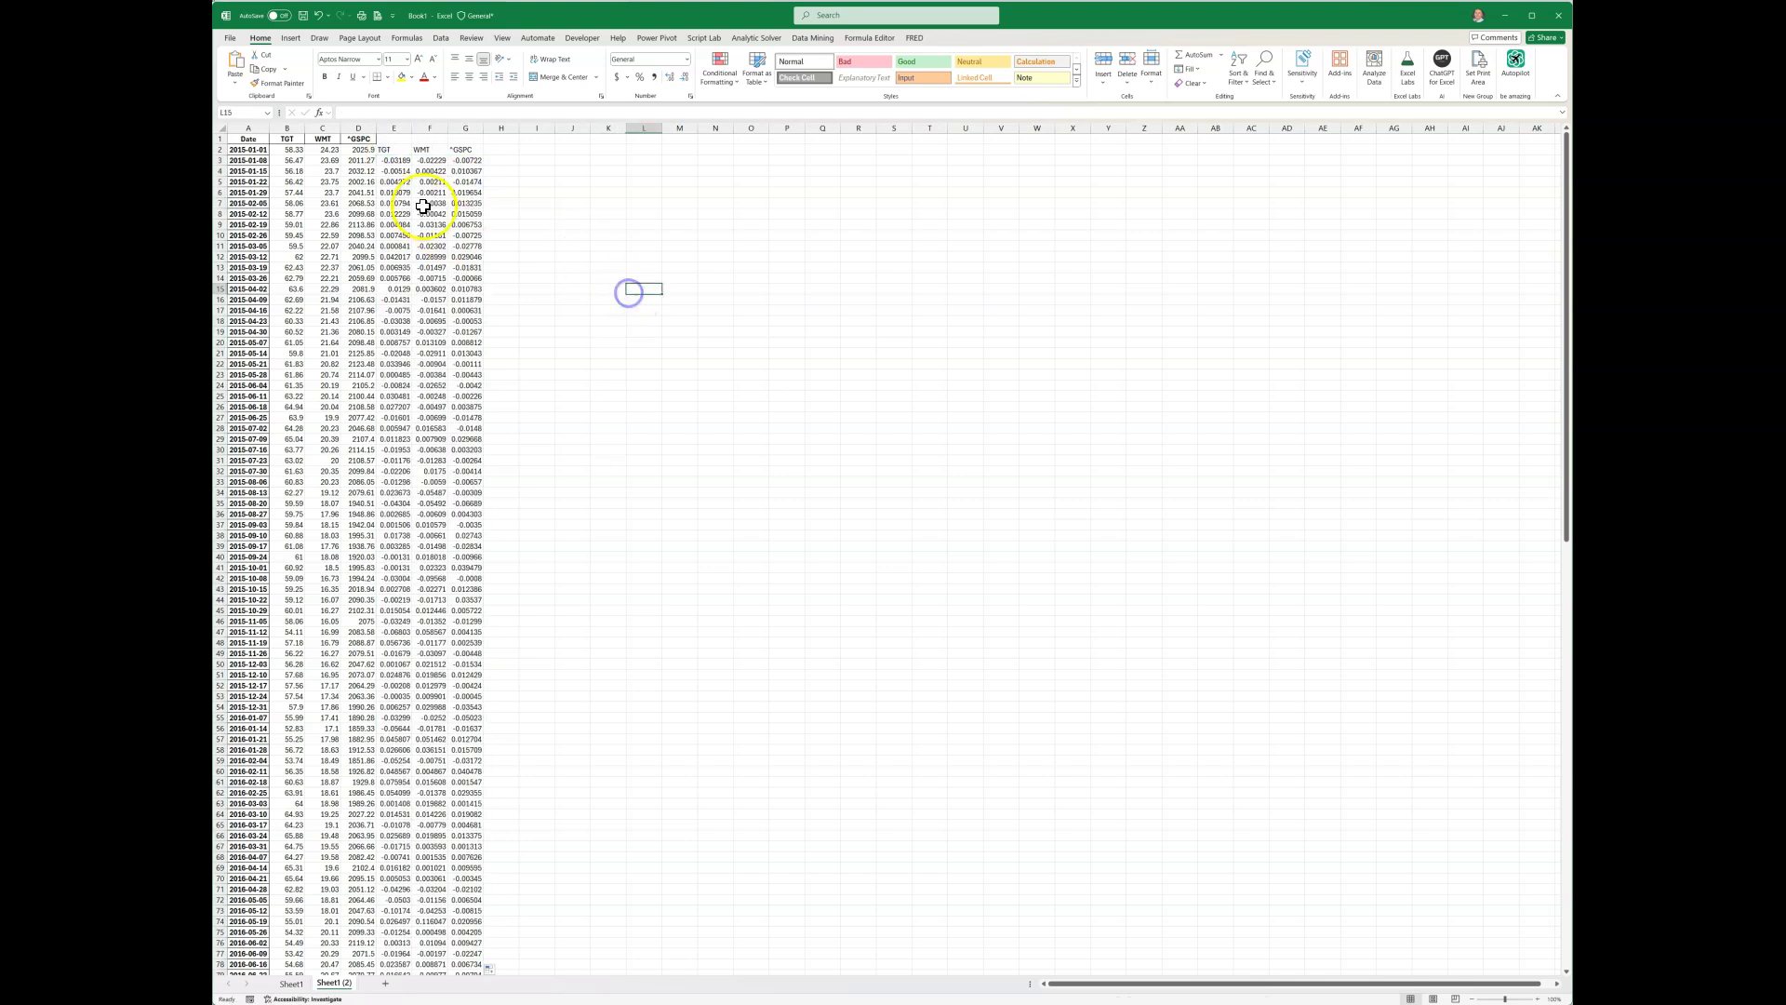
pyautogui.moveTo(430, 160); pyautogui.dragTo(448, 951)
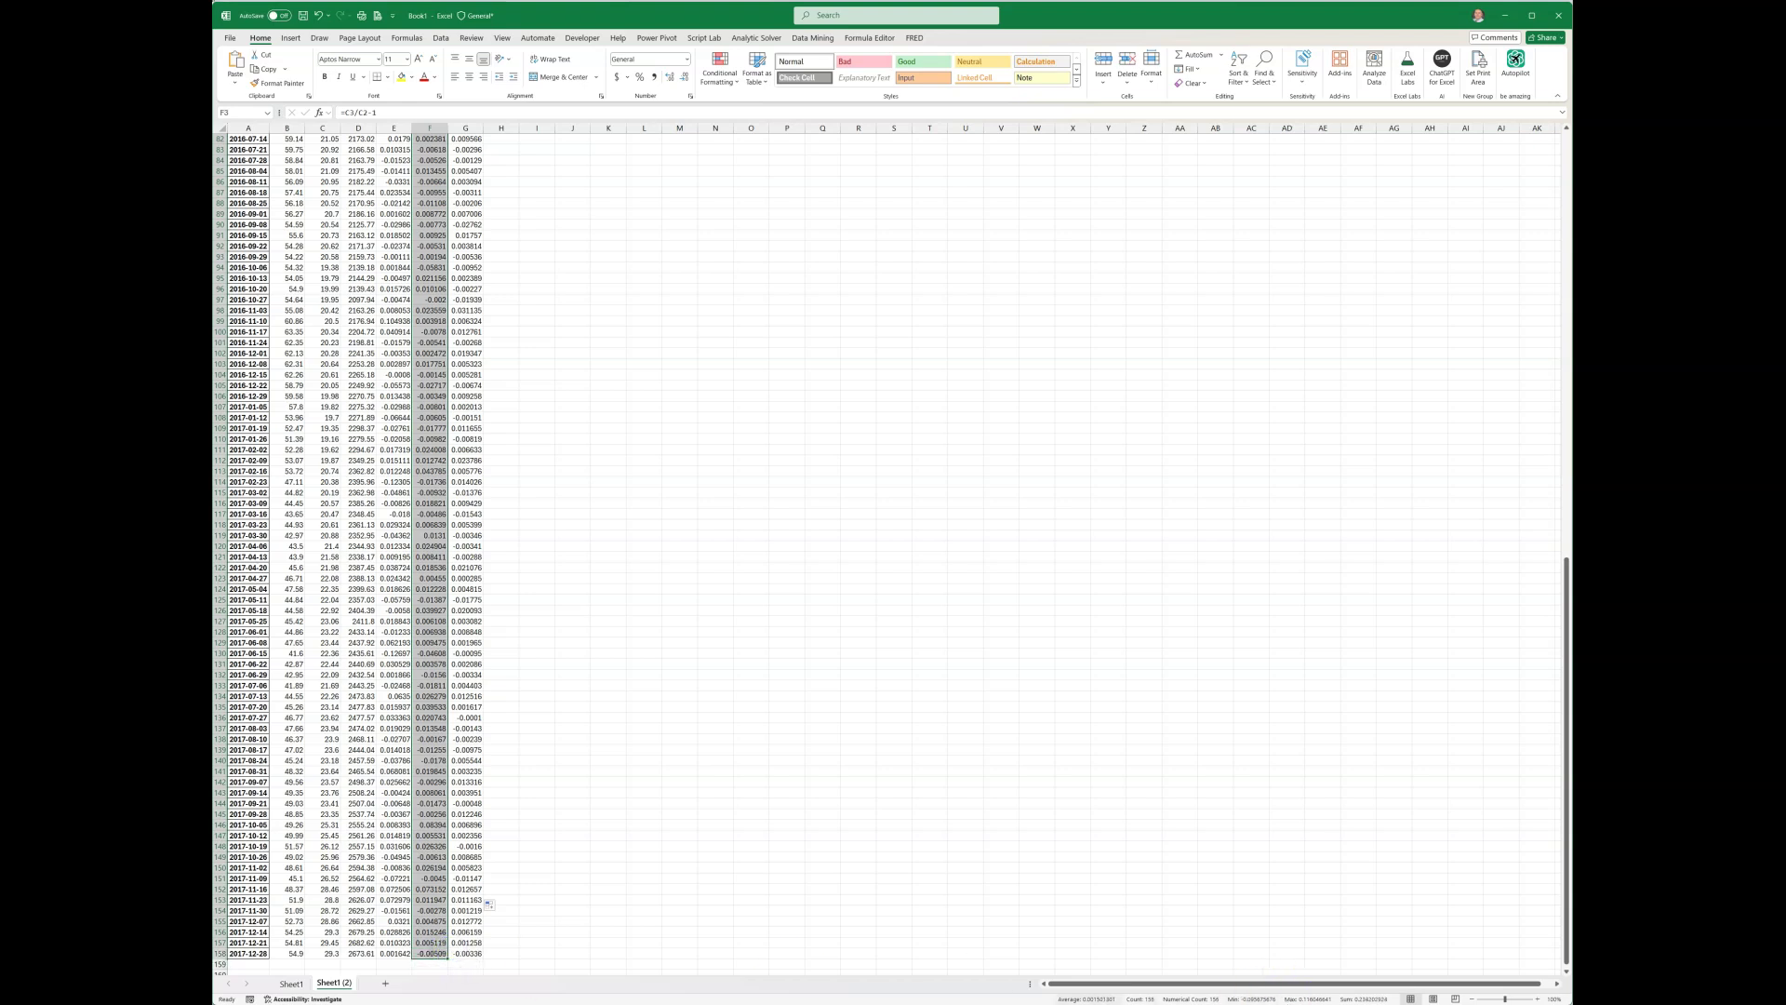
pyautogui.click(850, 570)
# Link J2 to the E2 heading with =E2 and fill it across to L2.
pyautogui.scroll(20, 850, 570)
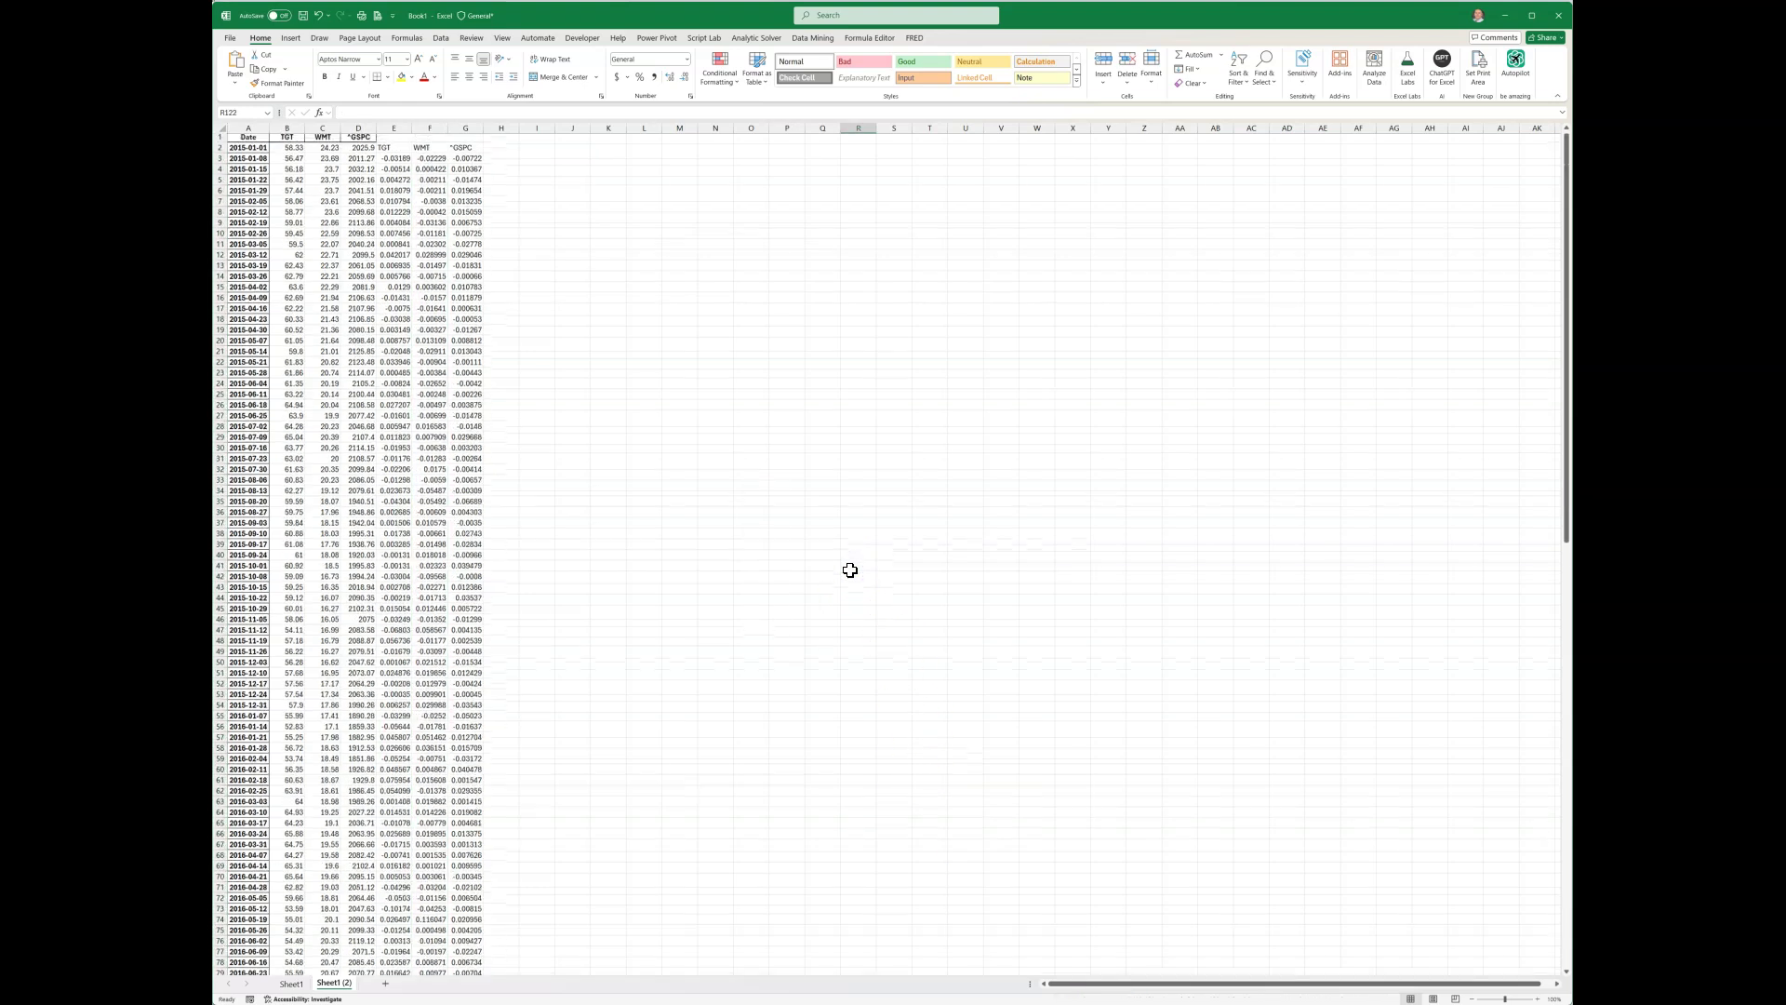
pyautogui.click(568, 148)
pyautogui.write('=')
pyautogui.click(389, 150)
pyautogui.press('Return')
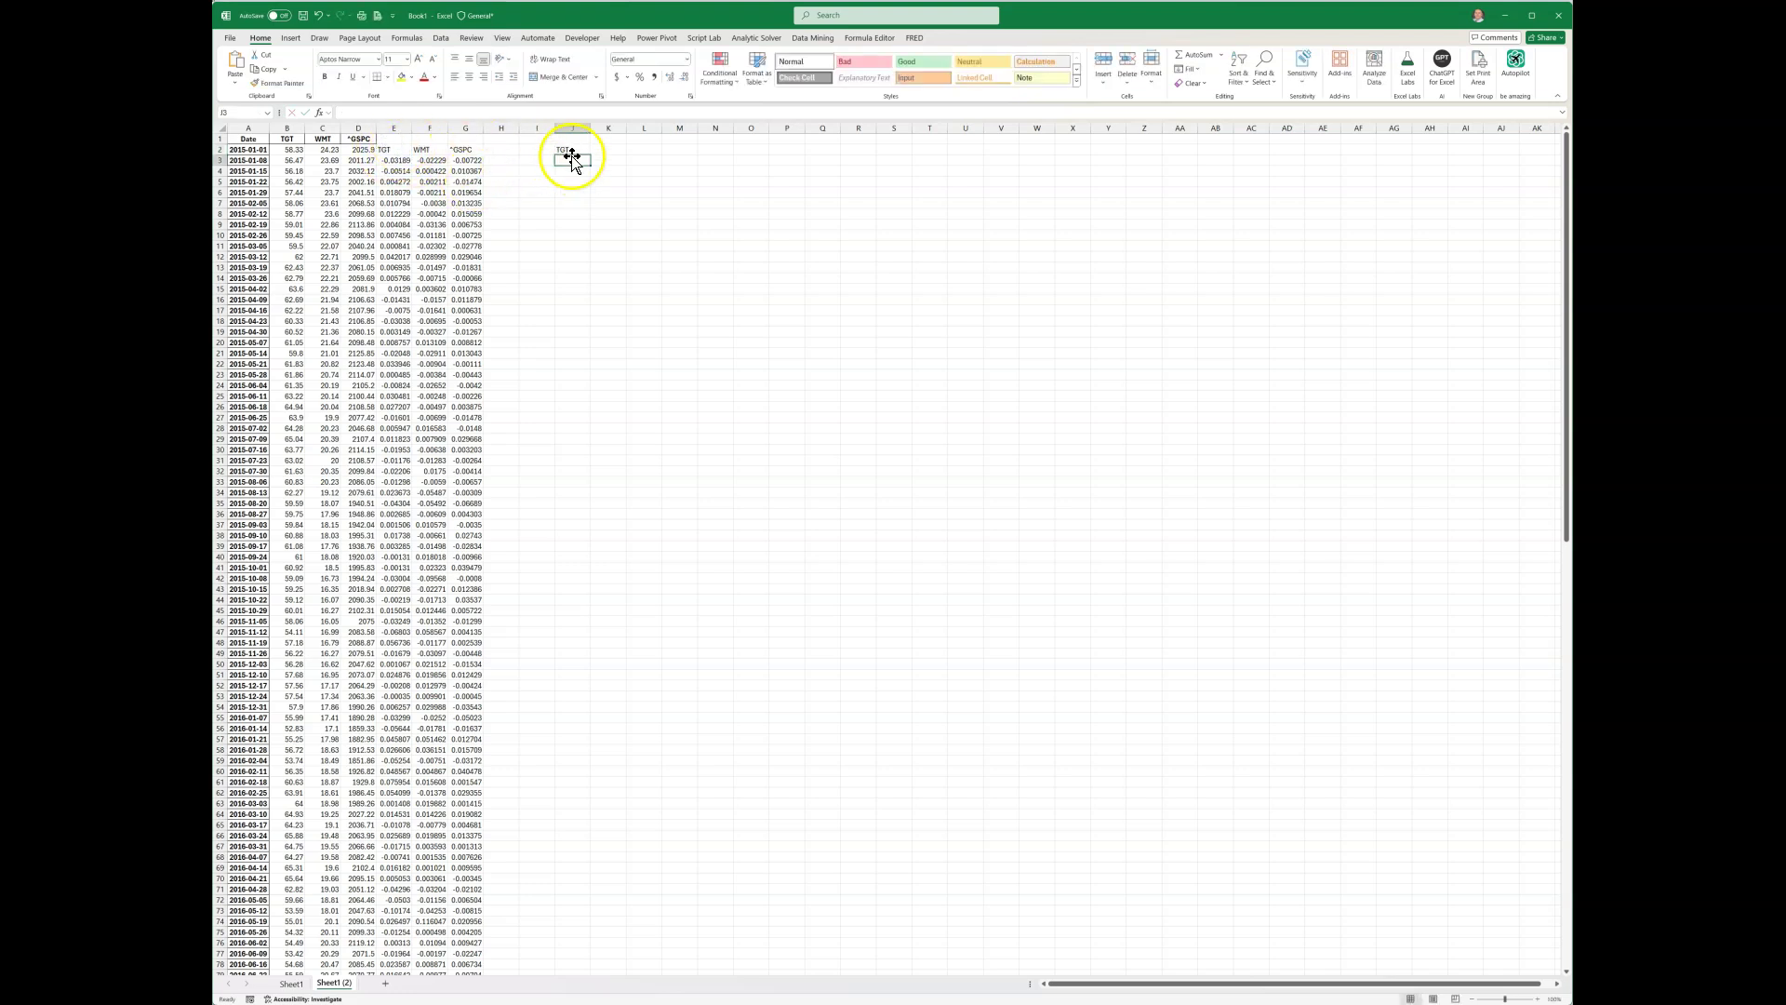
pyautogui.moveTo(583, 159); pyautogui.dragTo(656, 157)
# Label I3 'average' and fill =AVERAGE(E3:E158) from J3 across to L3.
pyautogui.click(537, 160)
pyautogui.write('average')
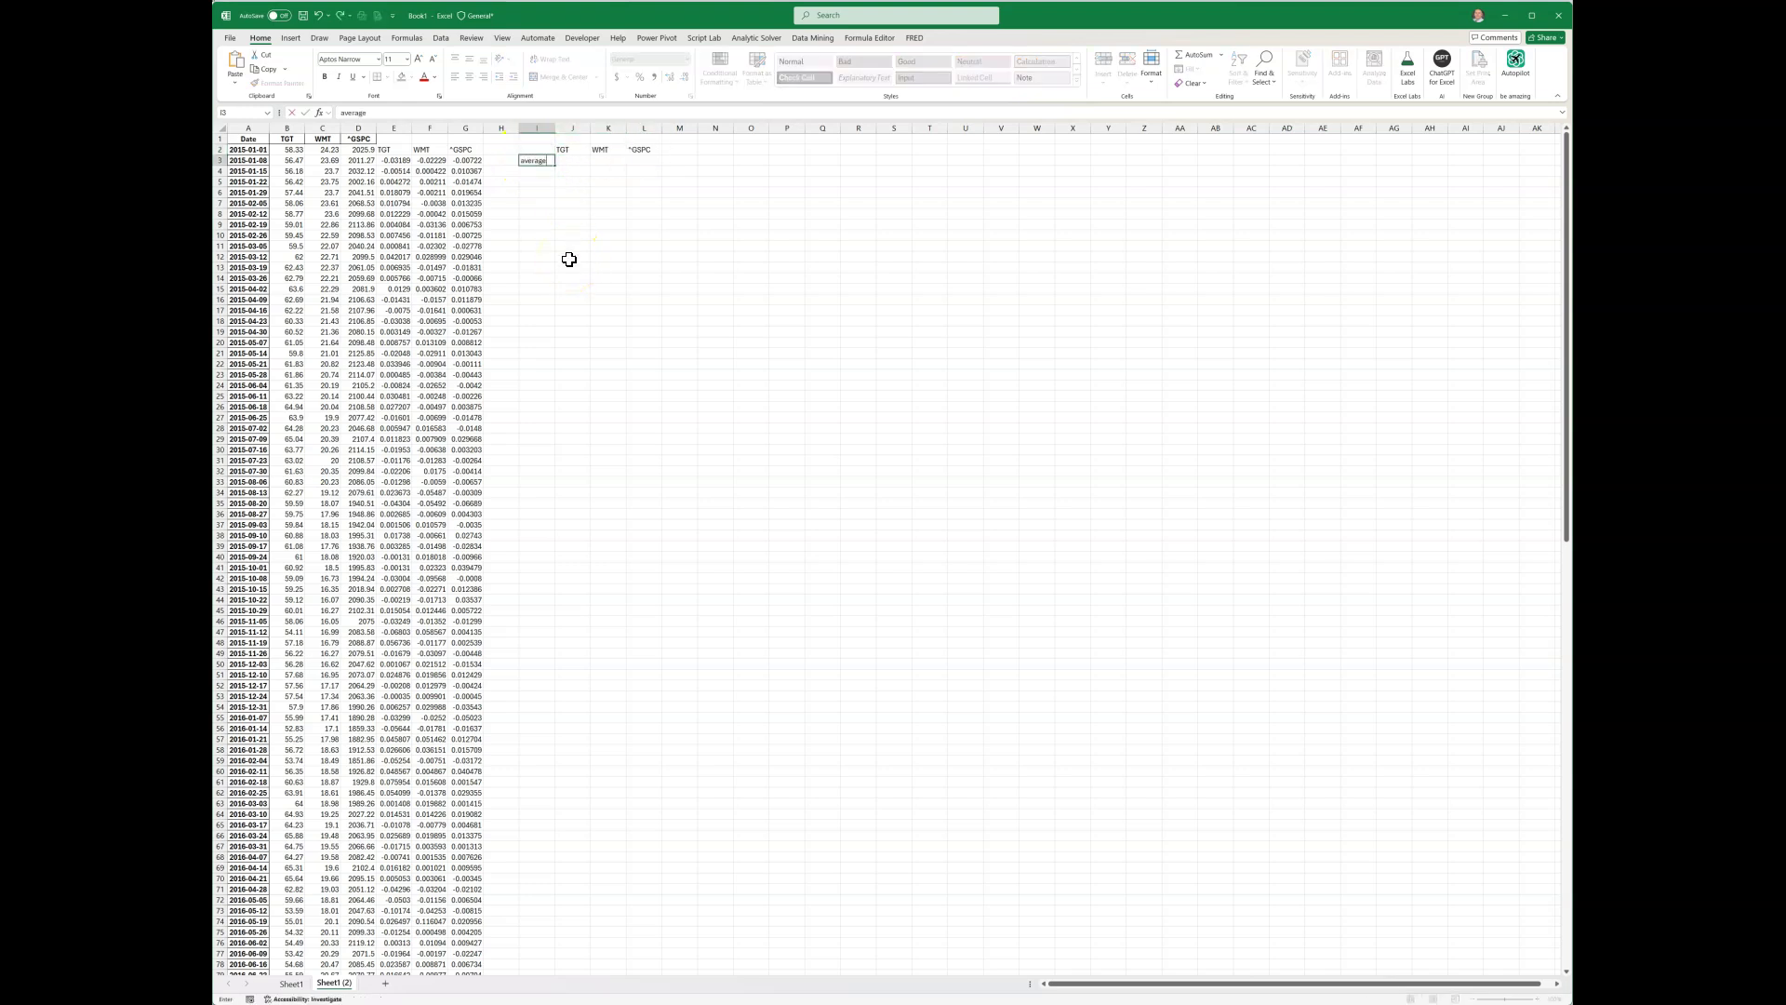
pyautogui.press('Tab')
pyautogui.write('=ave')
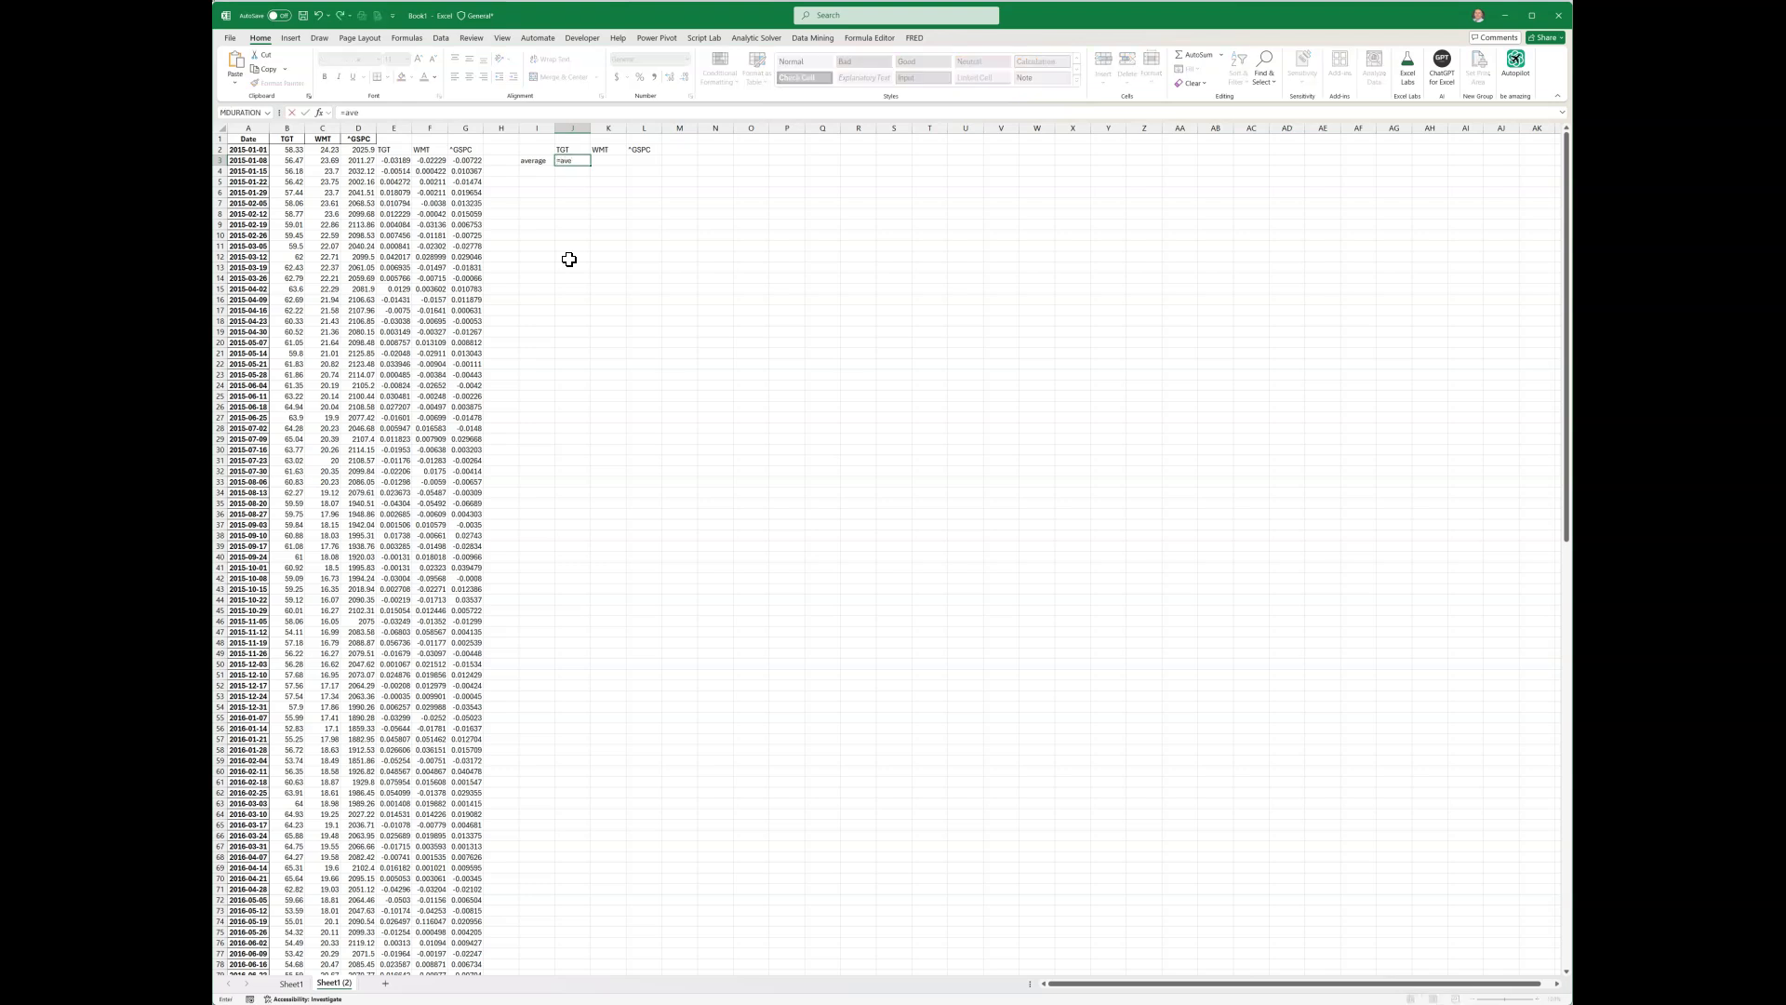
pyautogui.write('rage(')
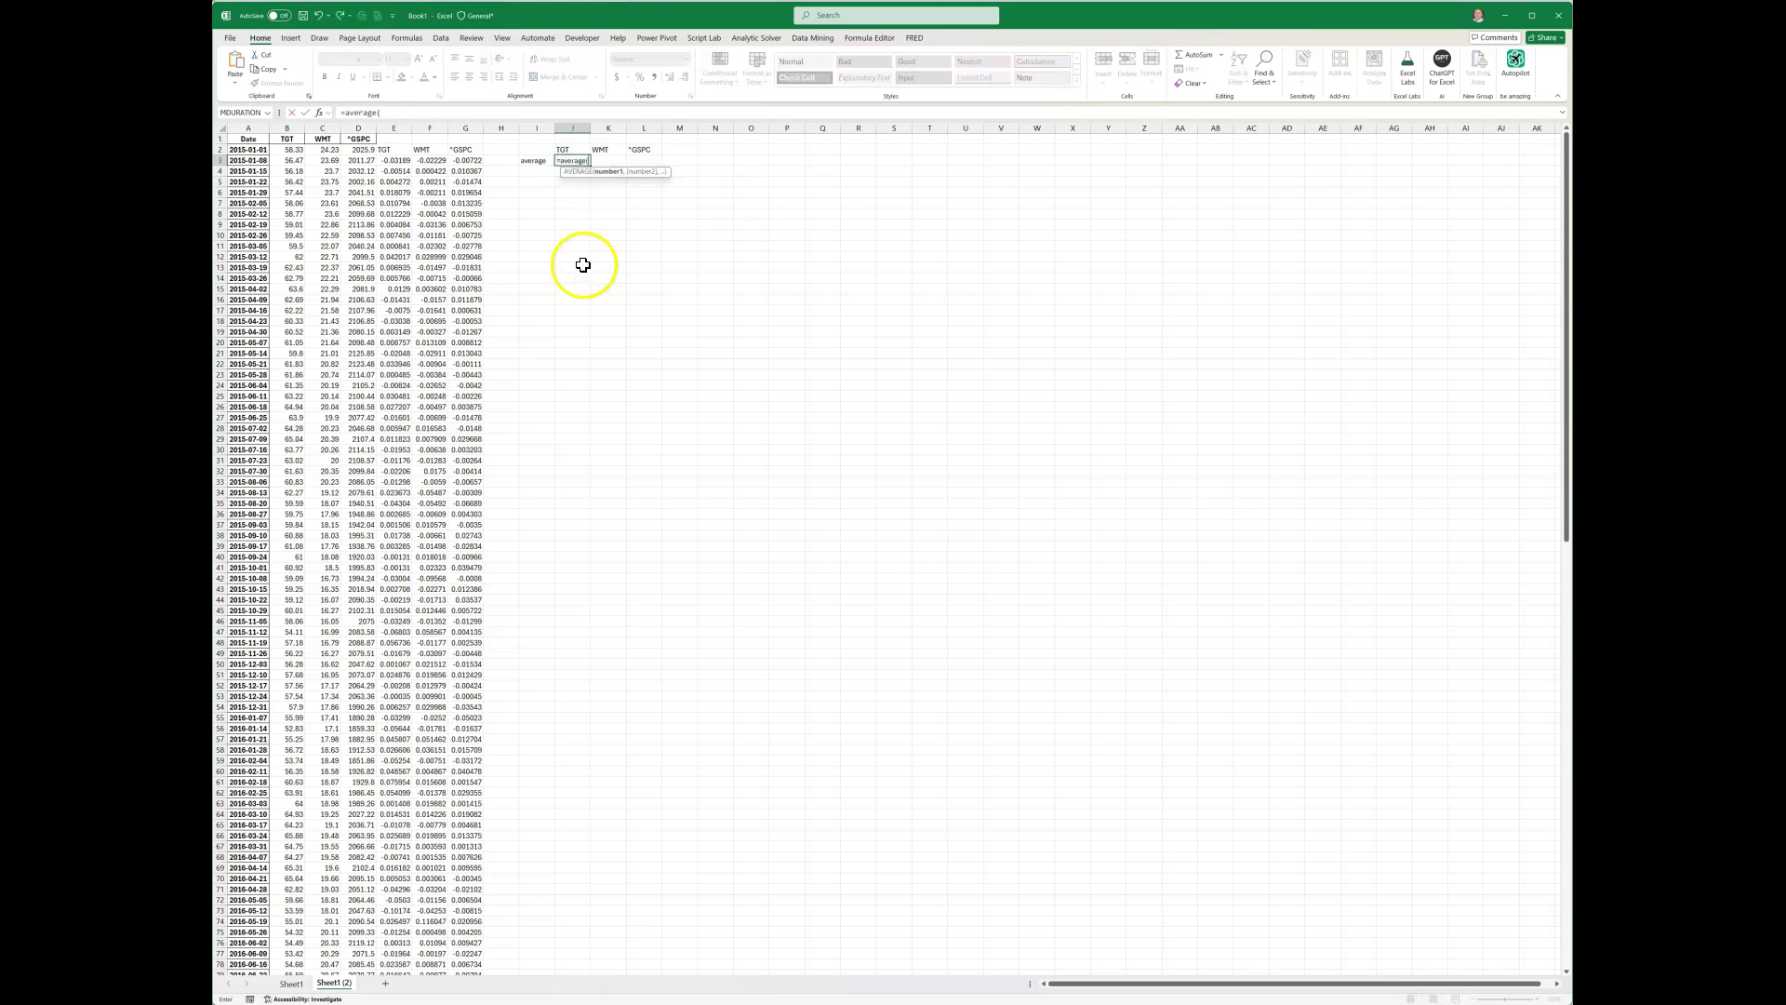
pyautogui.moveTo(396, 162); pyautogui.dragTo(391, 968)
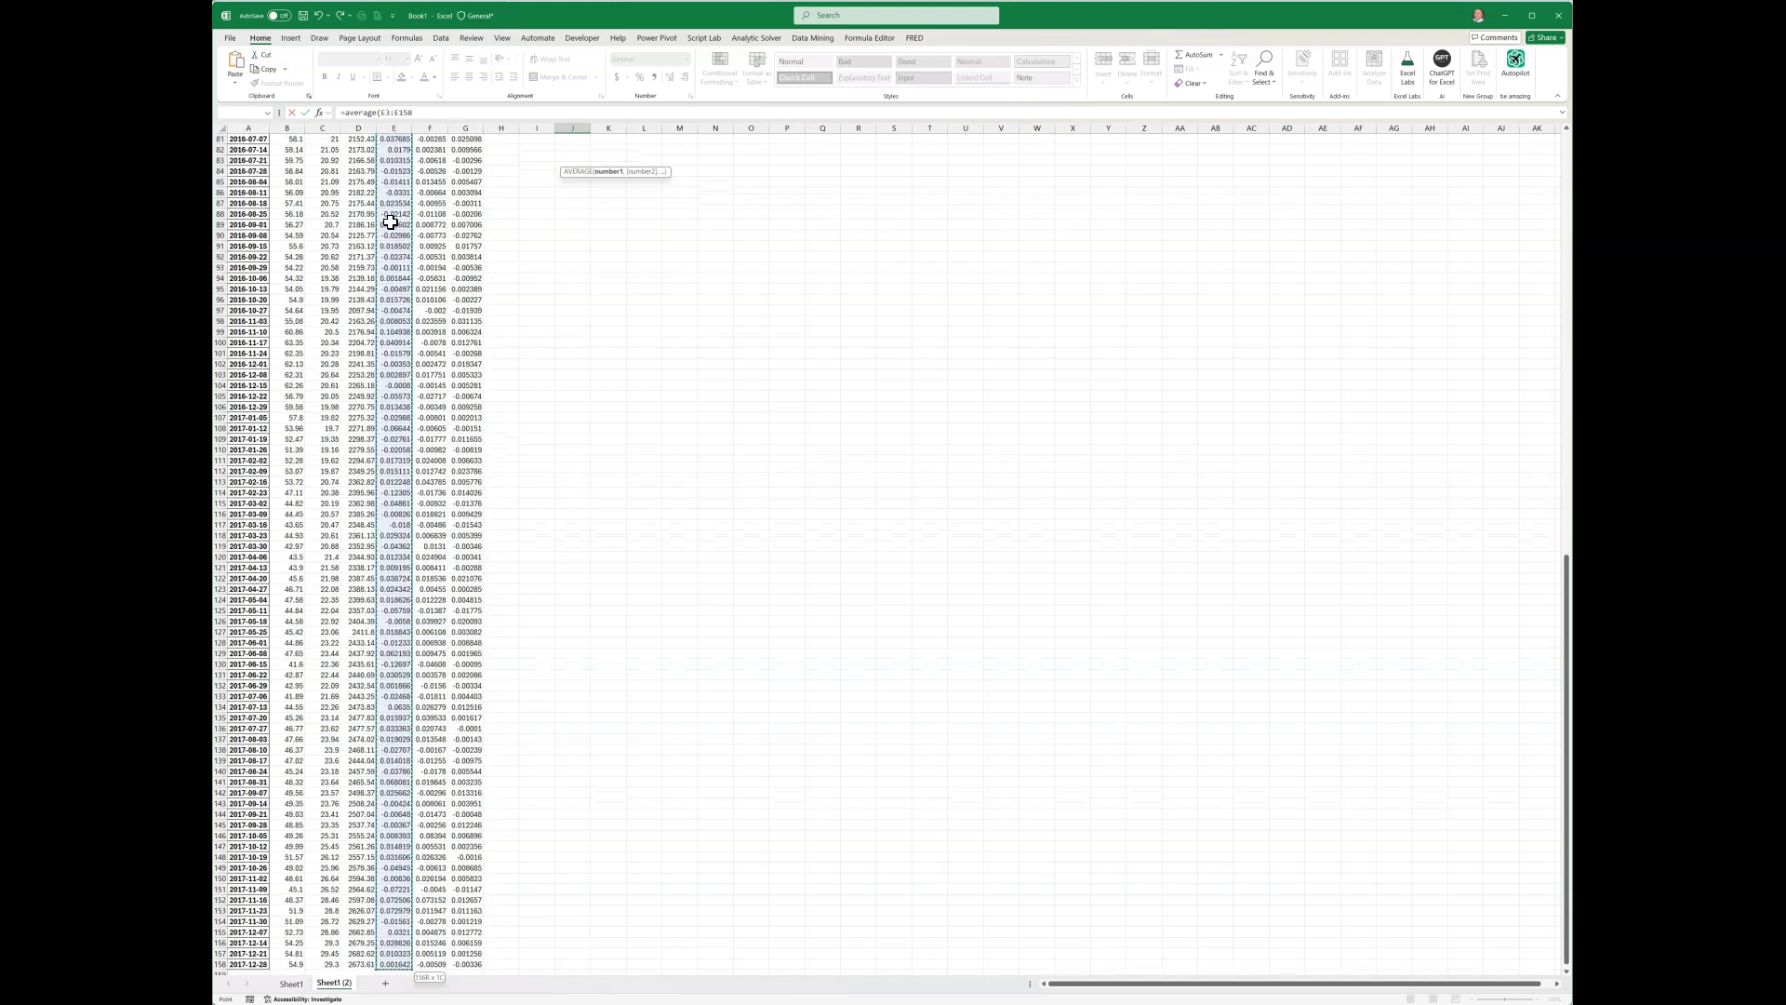
pyautogui.press('Return')
pyautogui.click(567, 161)
pyautogui.moveTo(590, 163); pyautogui.dragTo(646, 160)
pyautogui.click(601, 161)
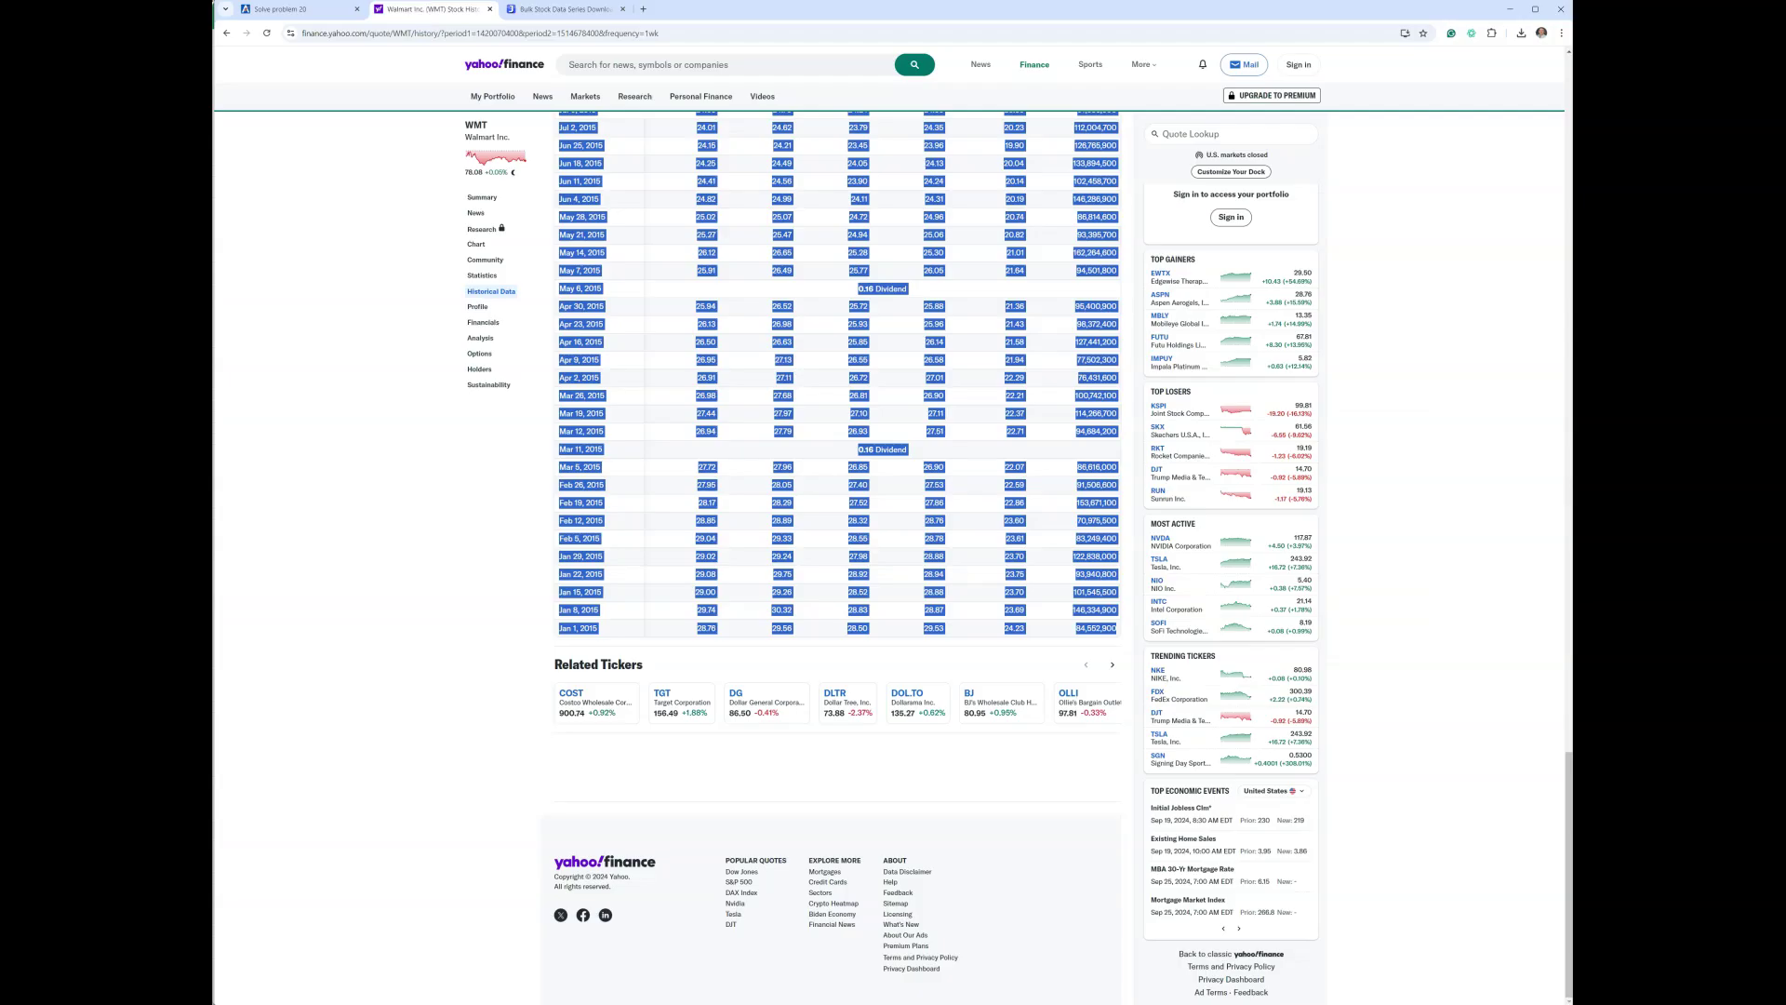
# Confirm Accepi accepted 0.00150 as Walmart's Part 1 average, then return to Excel.
pyautogui.click(294, 9)
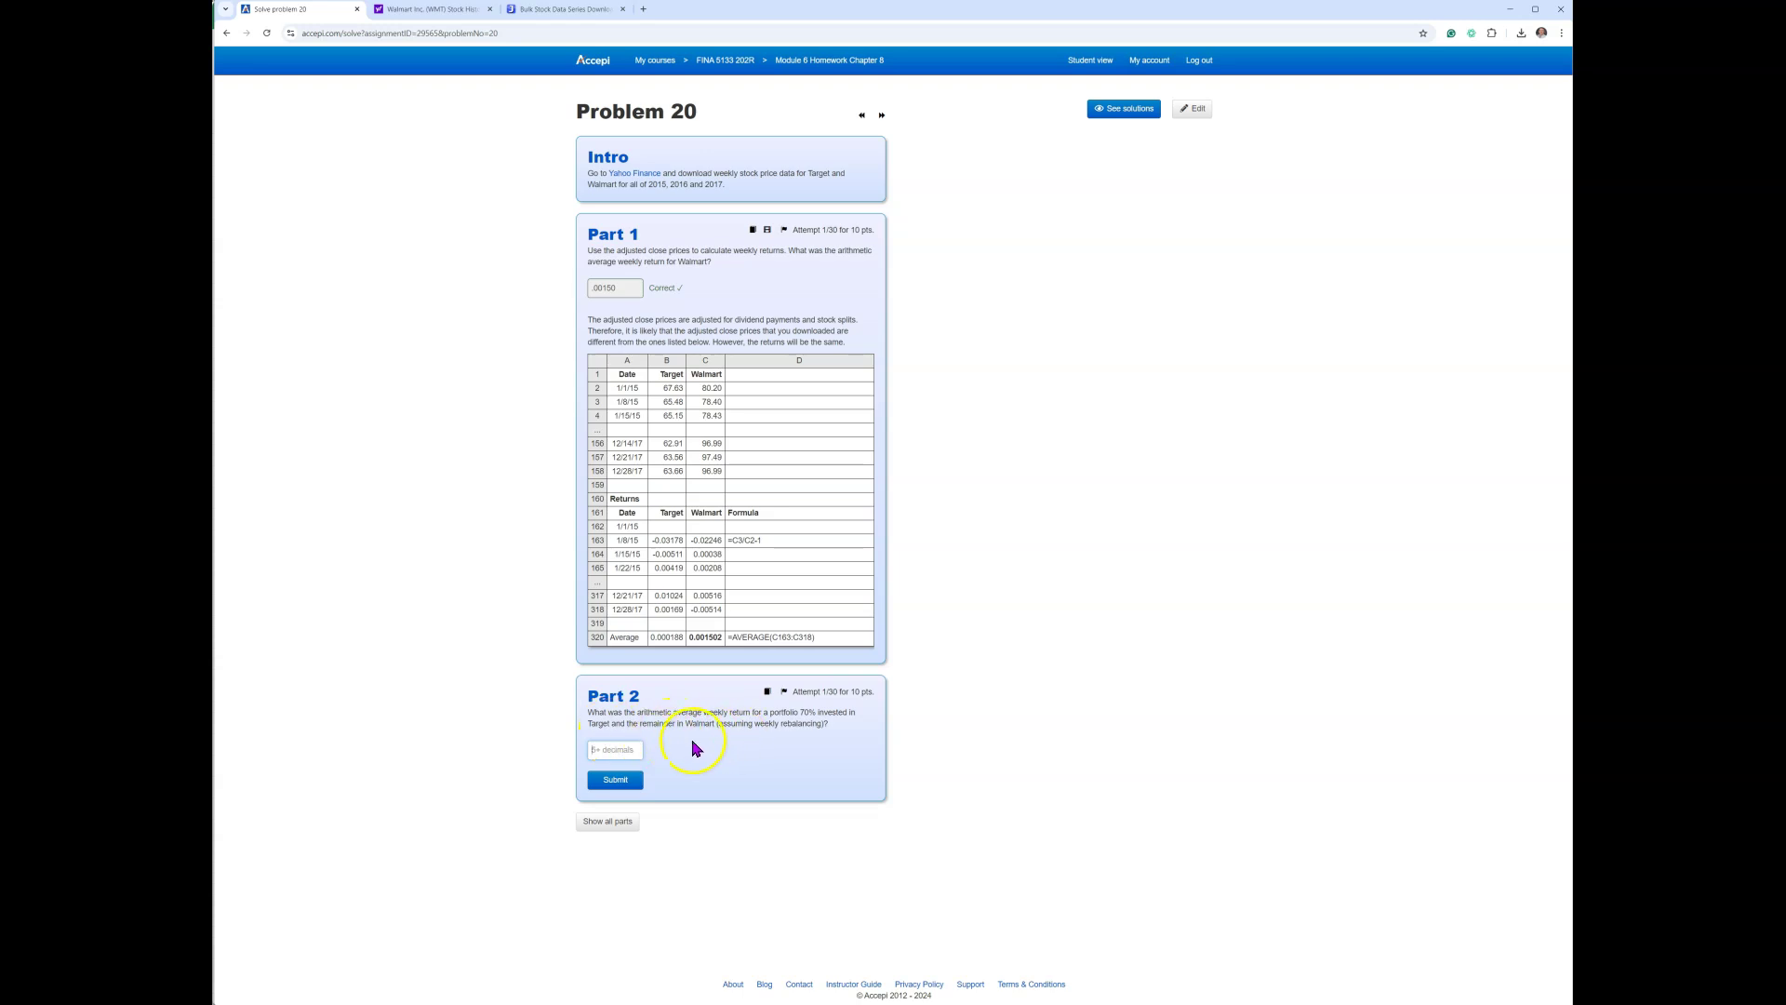
pyautogui.hotkey('alt', 'Tab')
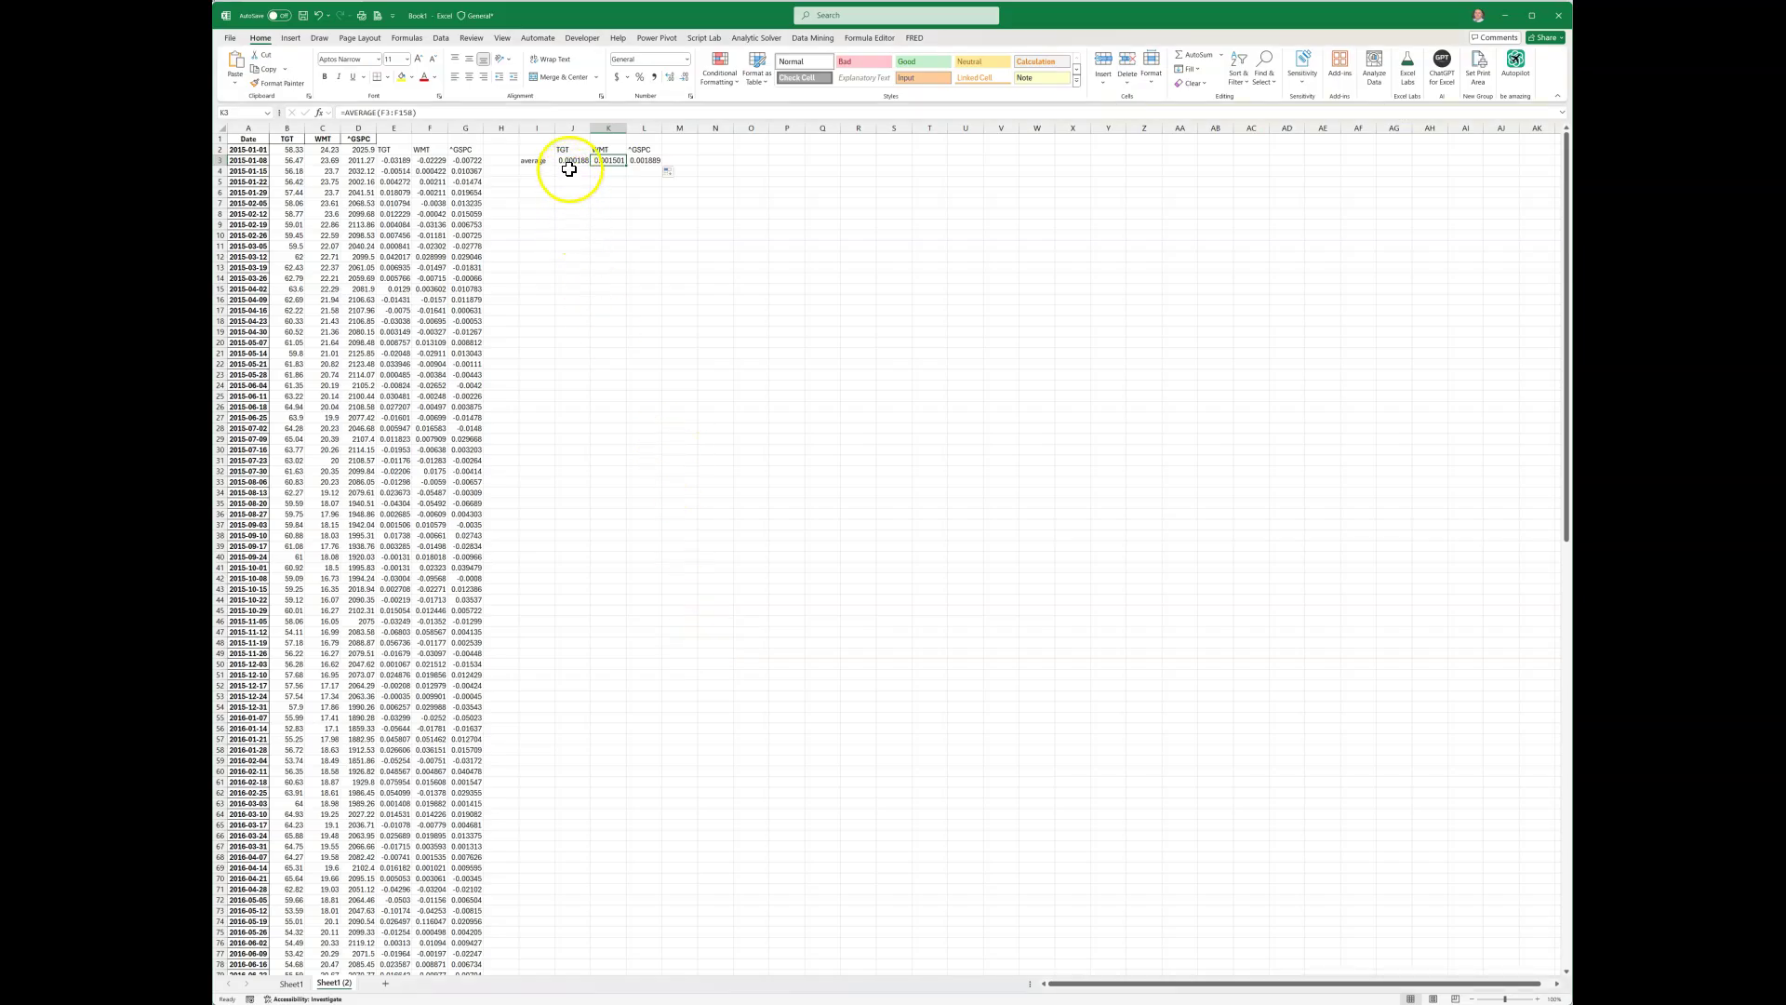
# Add a 'w' weights row: 70% for TGT in J4 and =1-J4 (30%) for WMT in K4.
pyautogui.click(536, 168)
pyautogui.write('w')
pyautogui.press('Tab')
pyautogui.write('70')
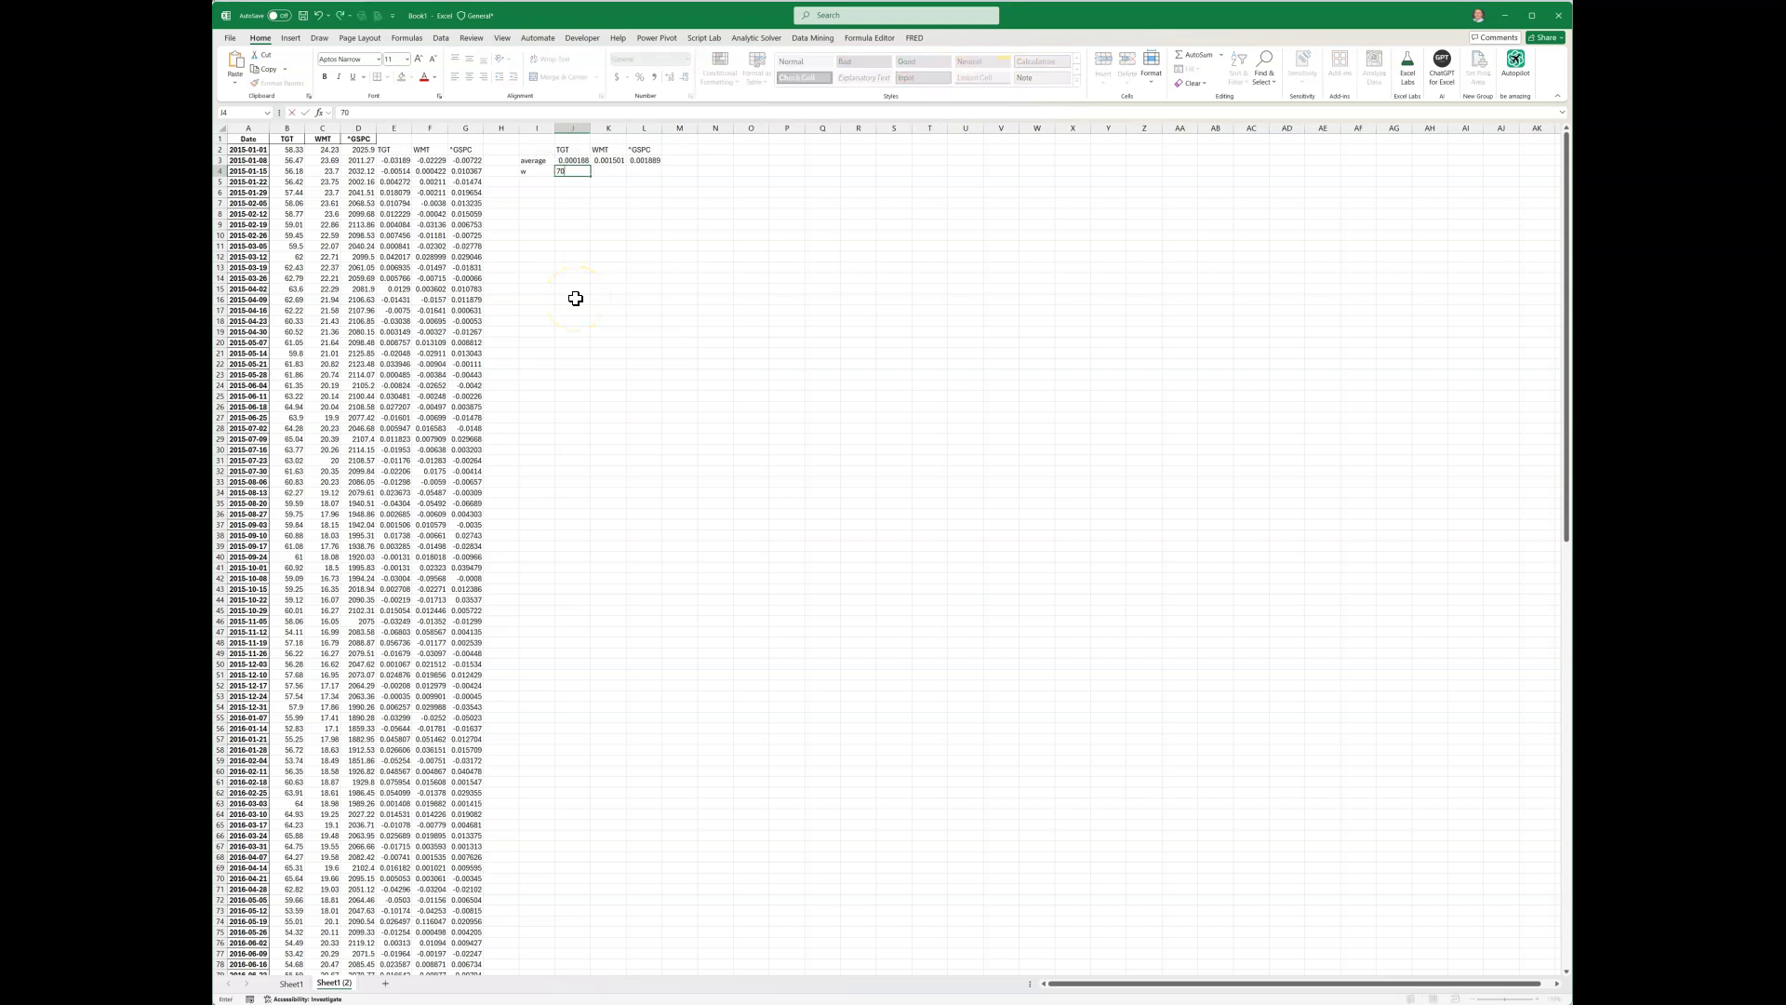
pyautogui.write('%')
pyautogui.press('Tab')
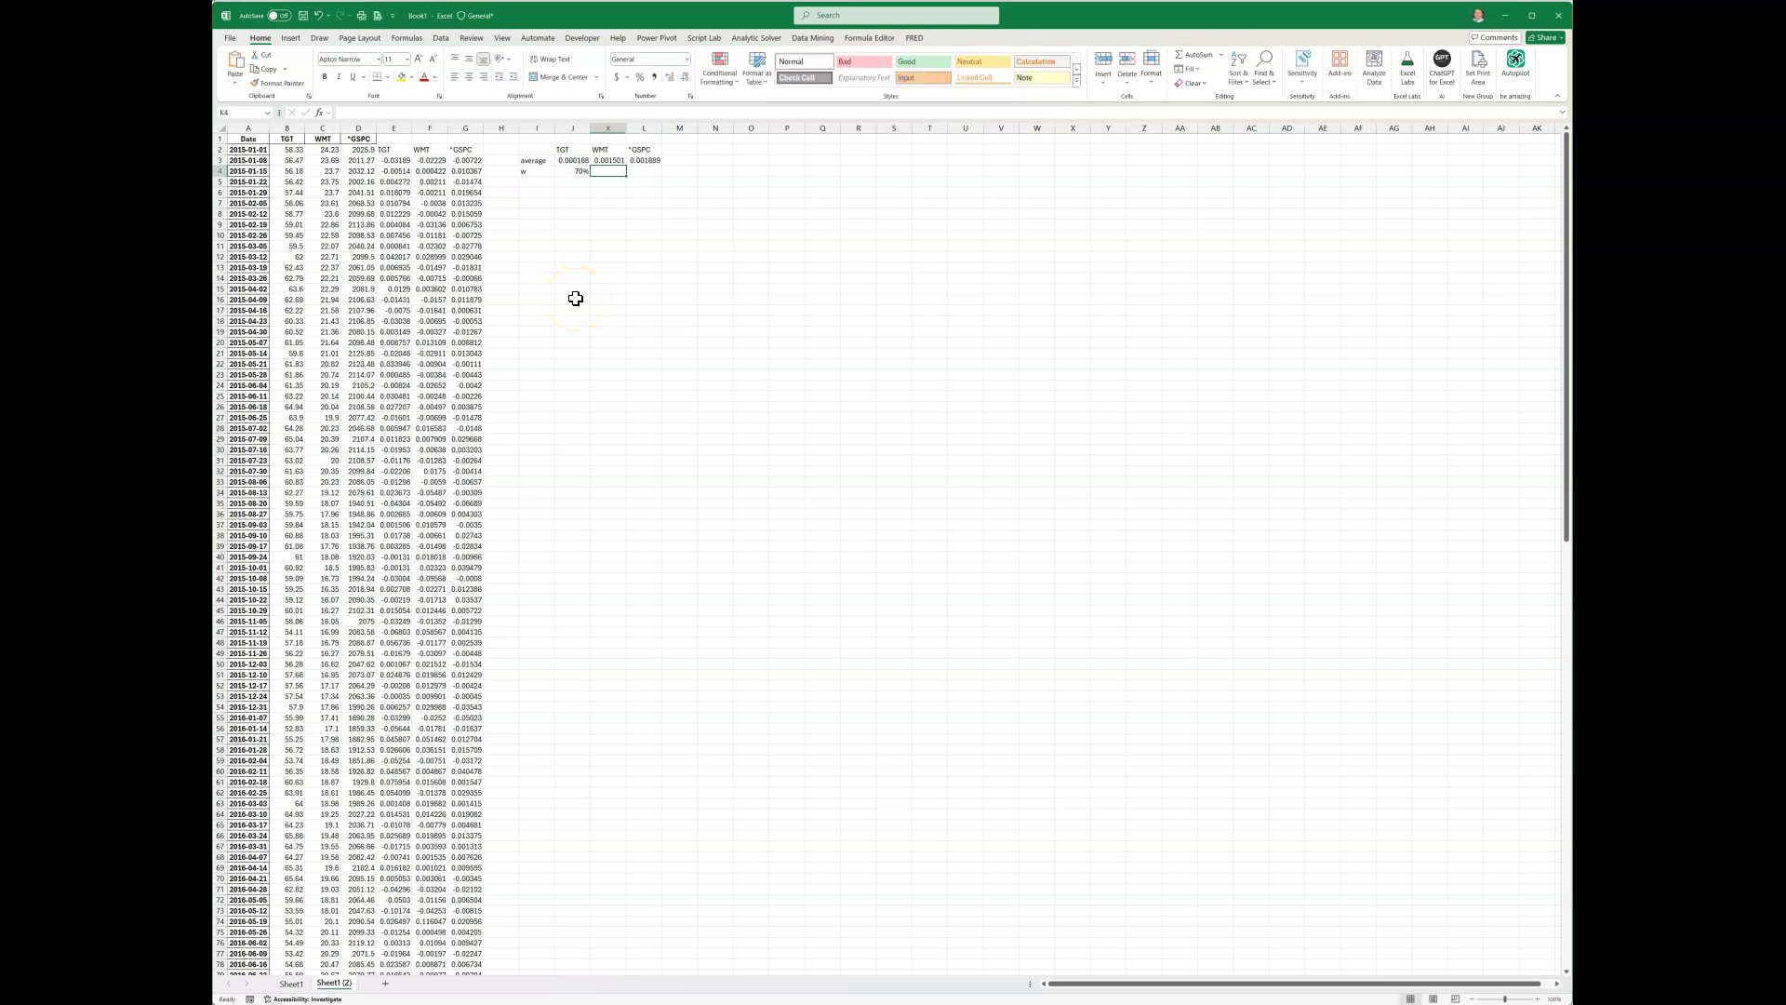
pyautogui.write('1-')
pyautogui.click(573, 172)
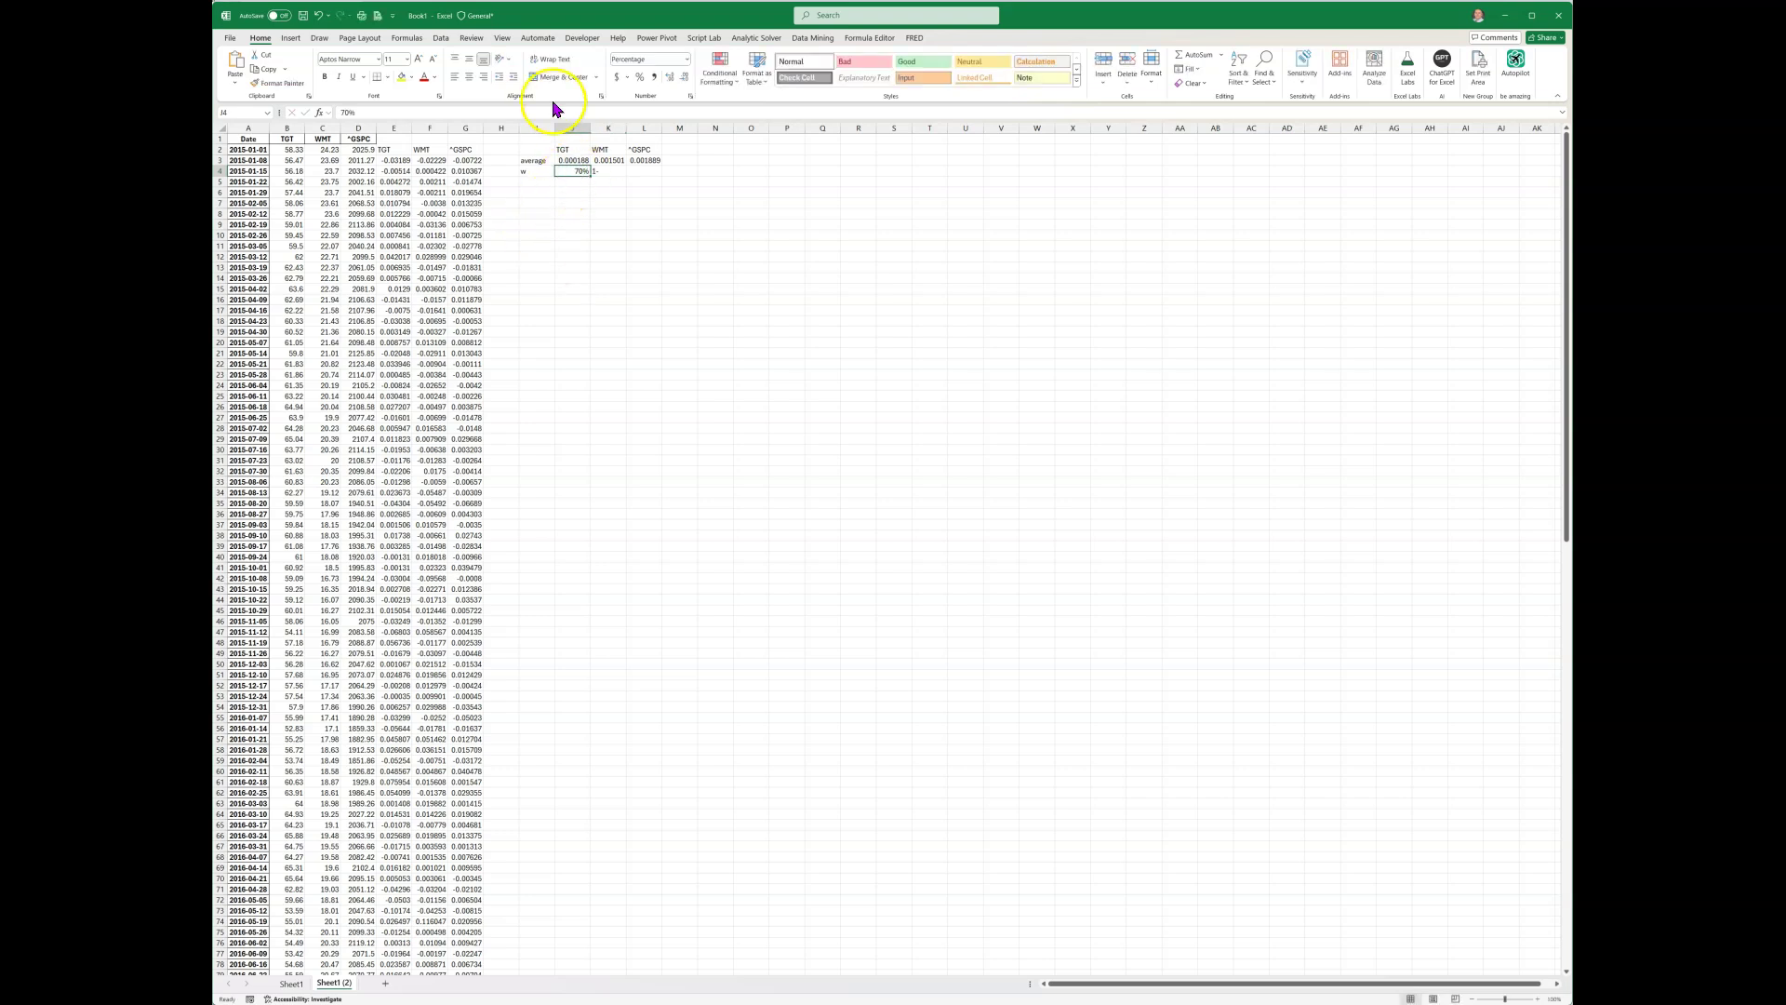
pyautogui.doubleClick(612, 170)
pyautogui.write('=')
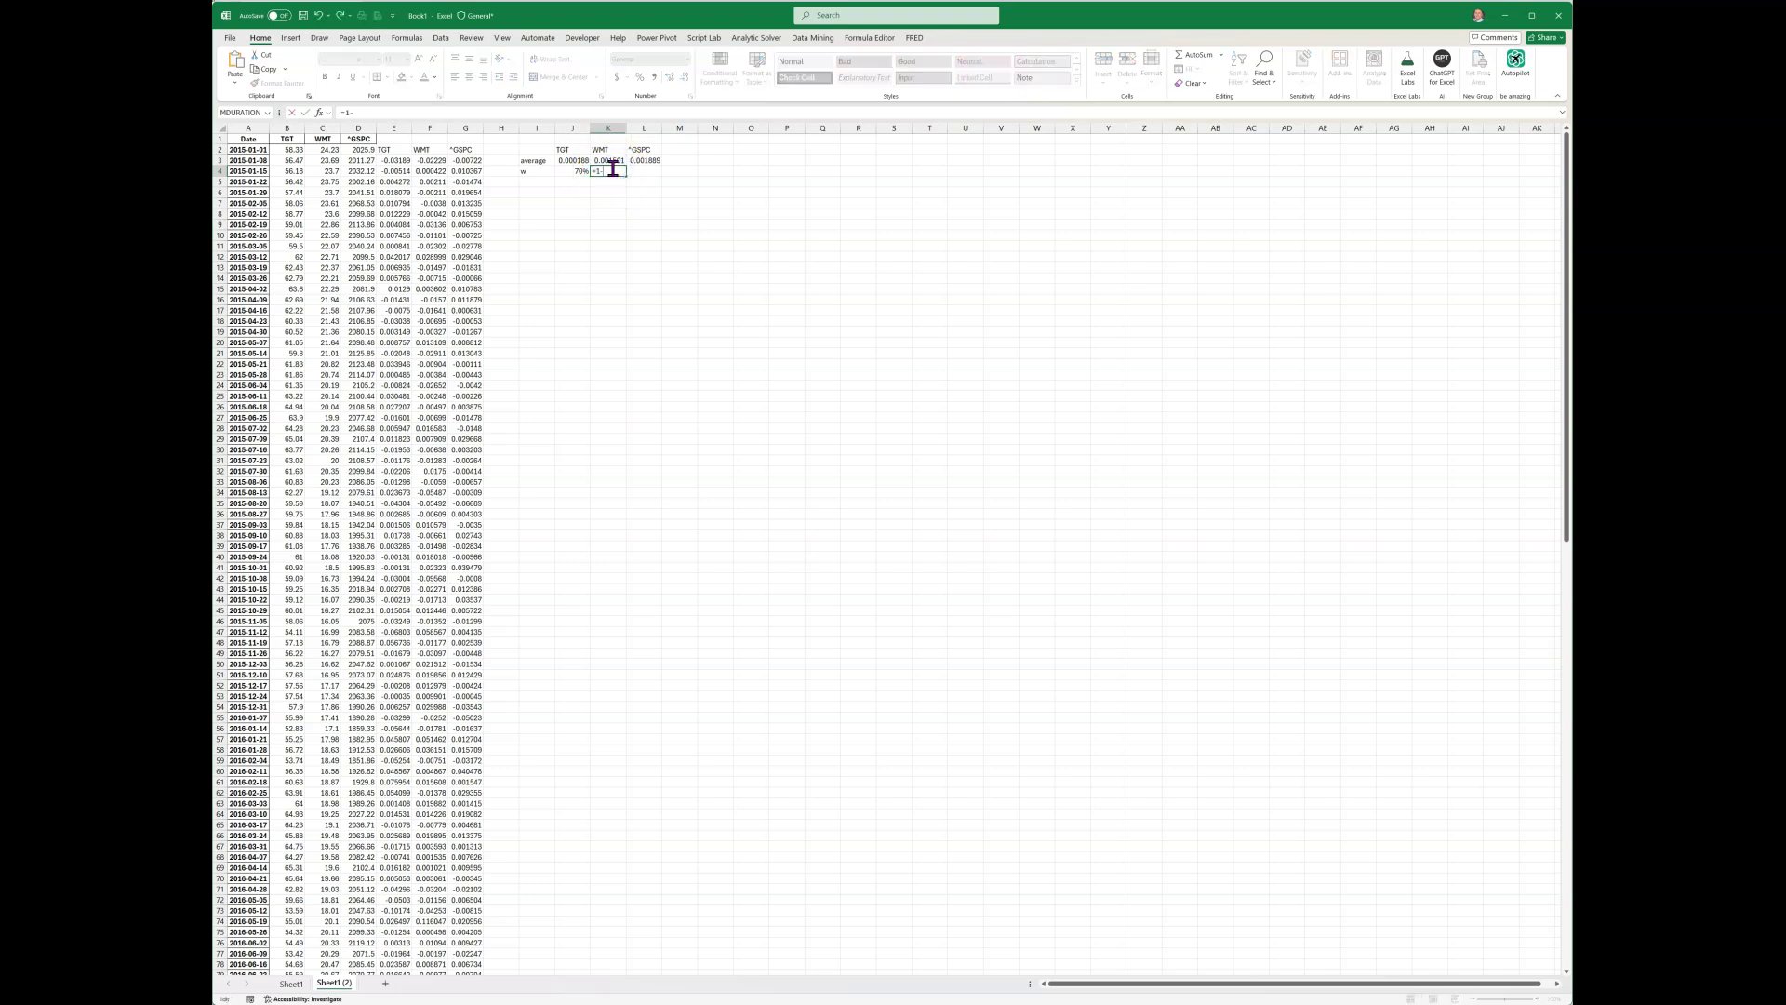
pyautogui.click(574, 171)
pyautogui.press('Return')
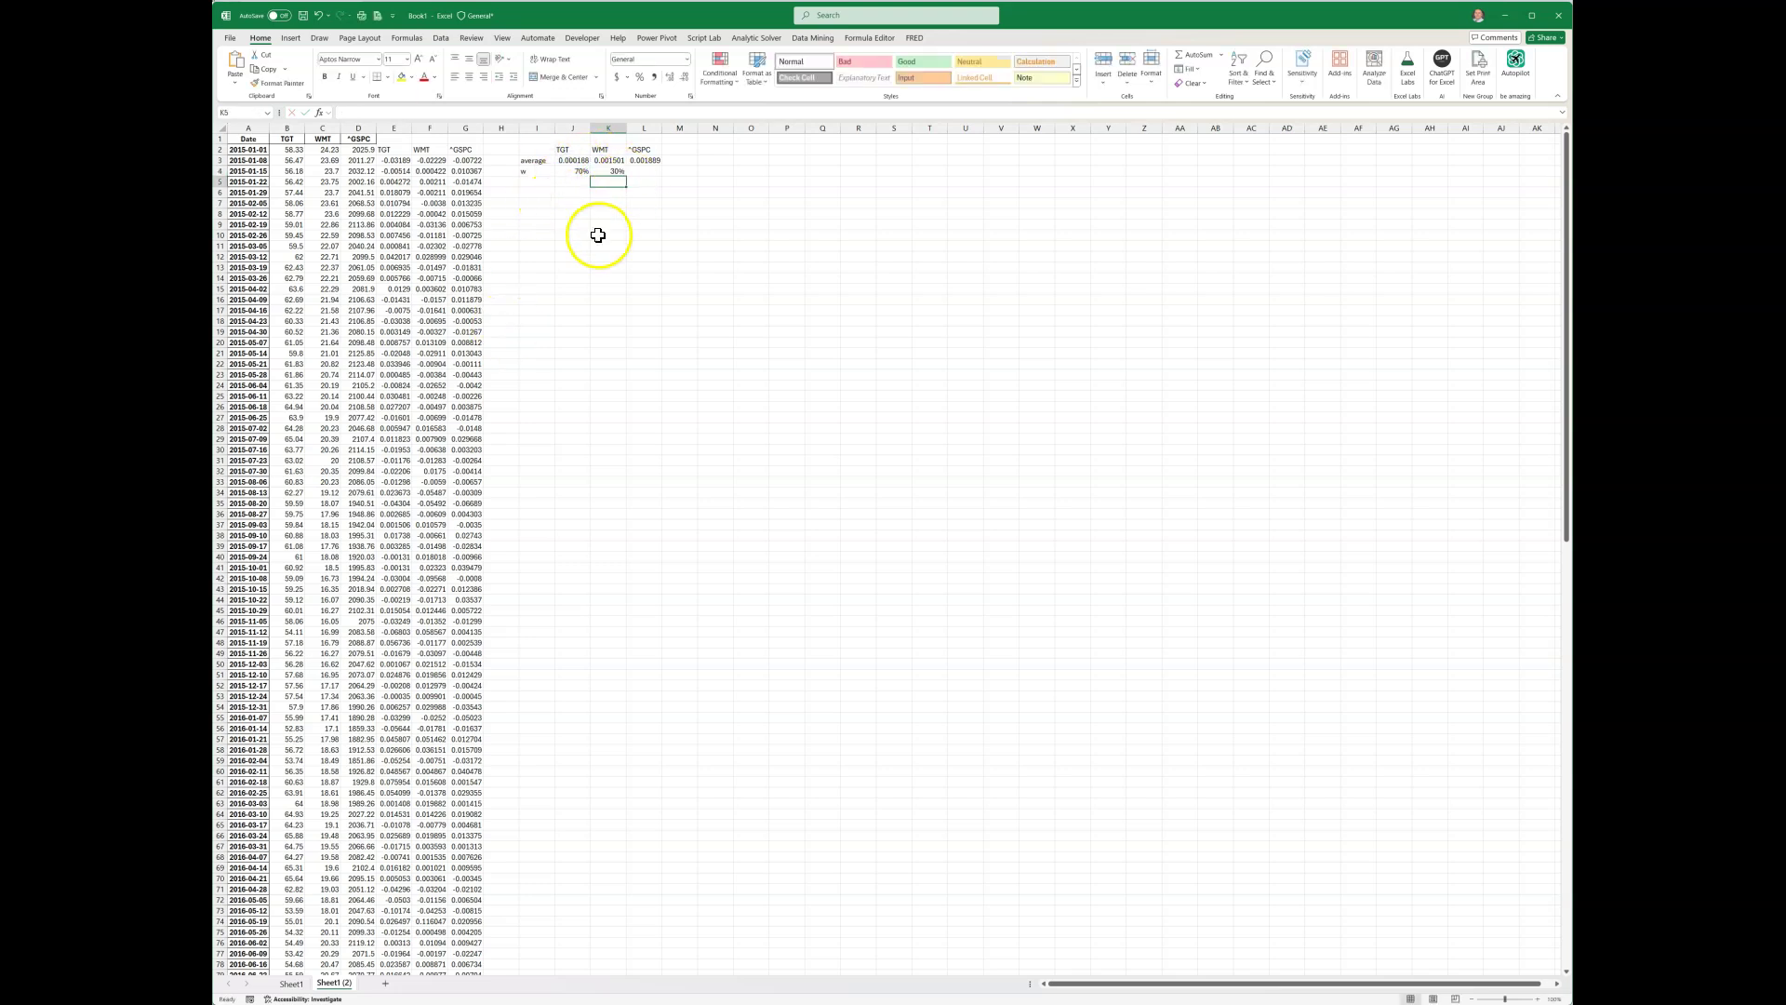
# Label I6 'portfolio return', autofit column I, and rename I3 to 'average return'.
pyautogui.click(538, 182)
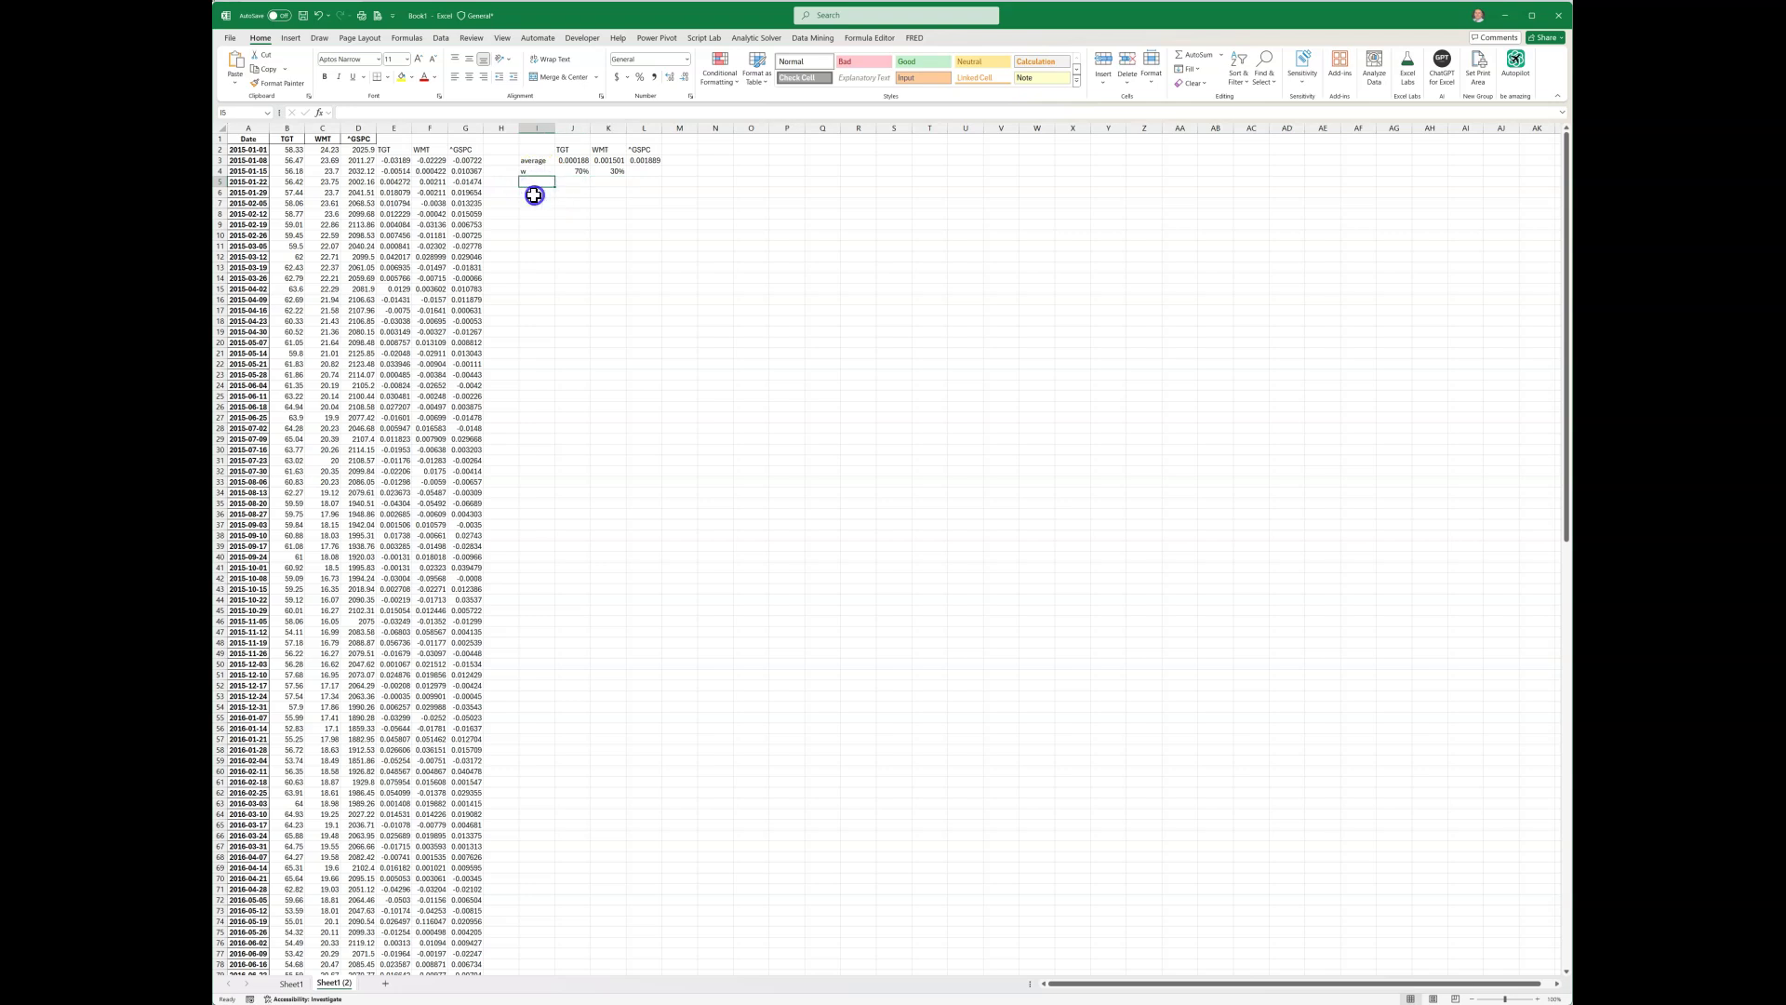
pyautogui.click(534, 194)
pyautogui.write('portfolio return')
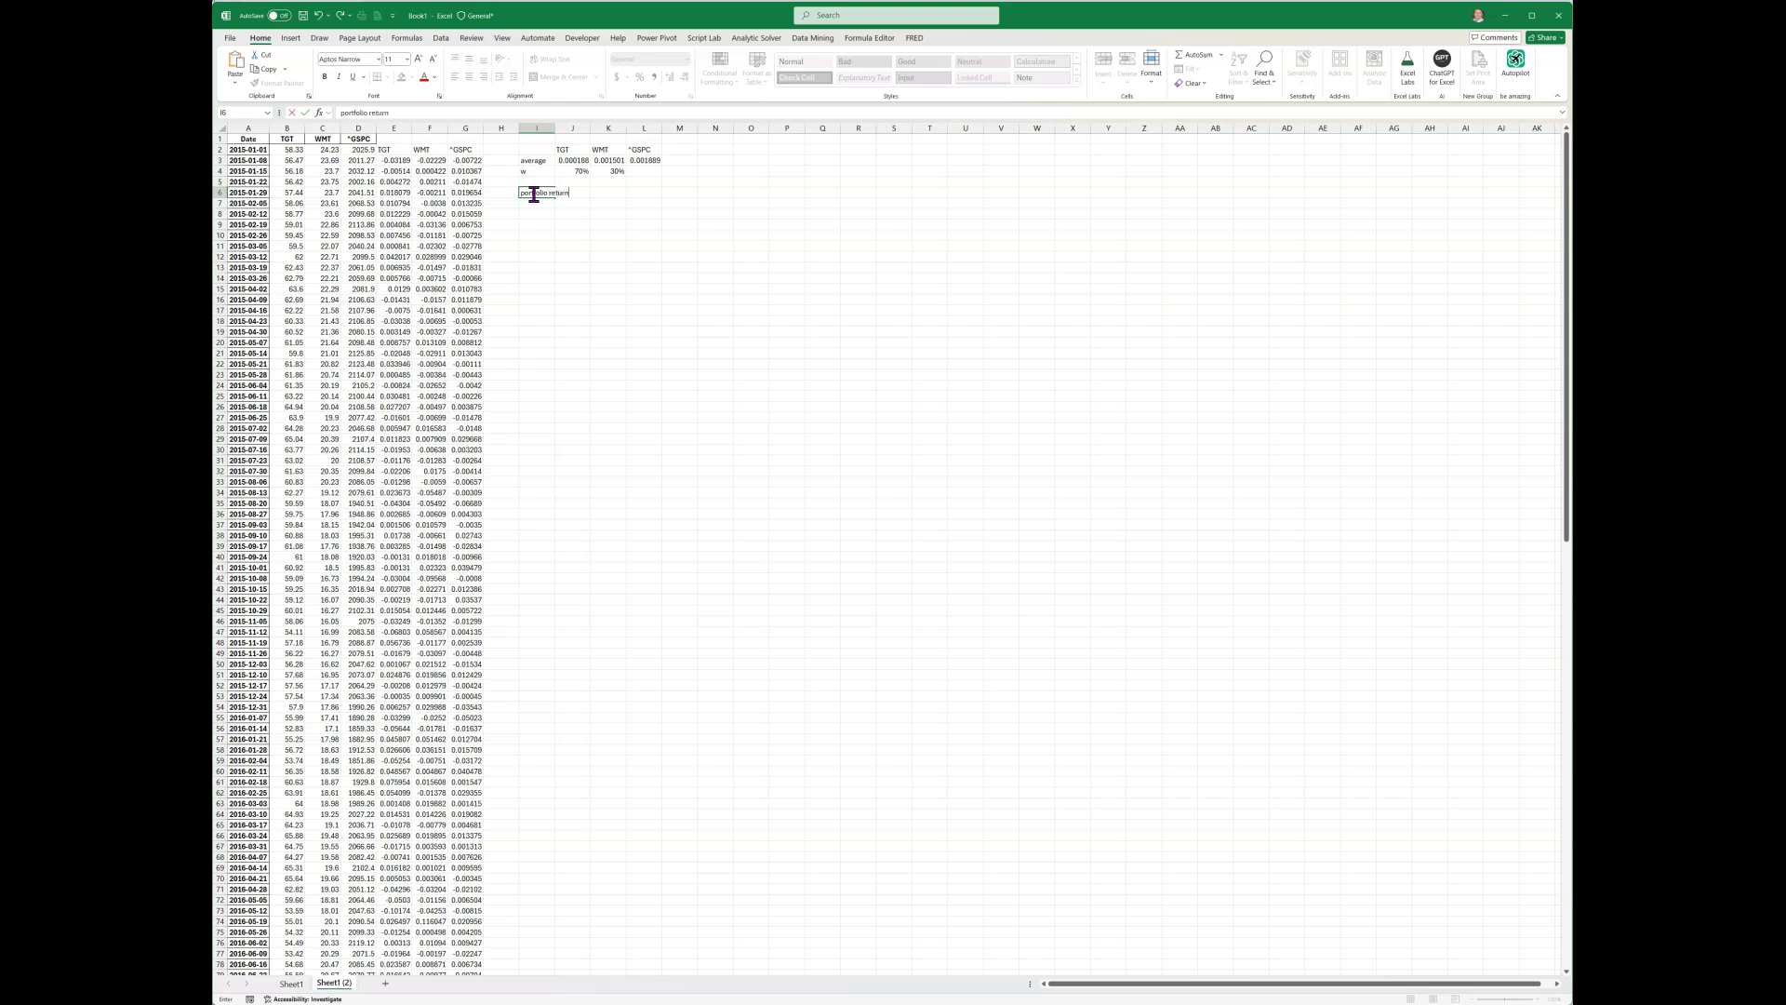
pyautogui.press('Return')
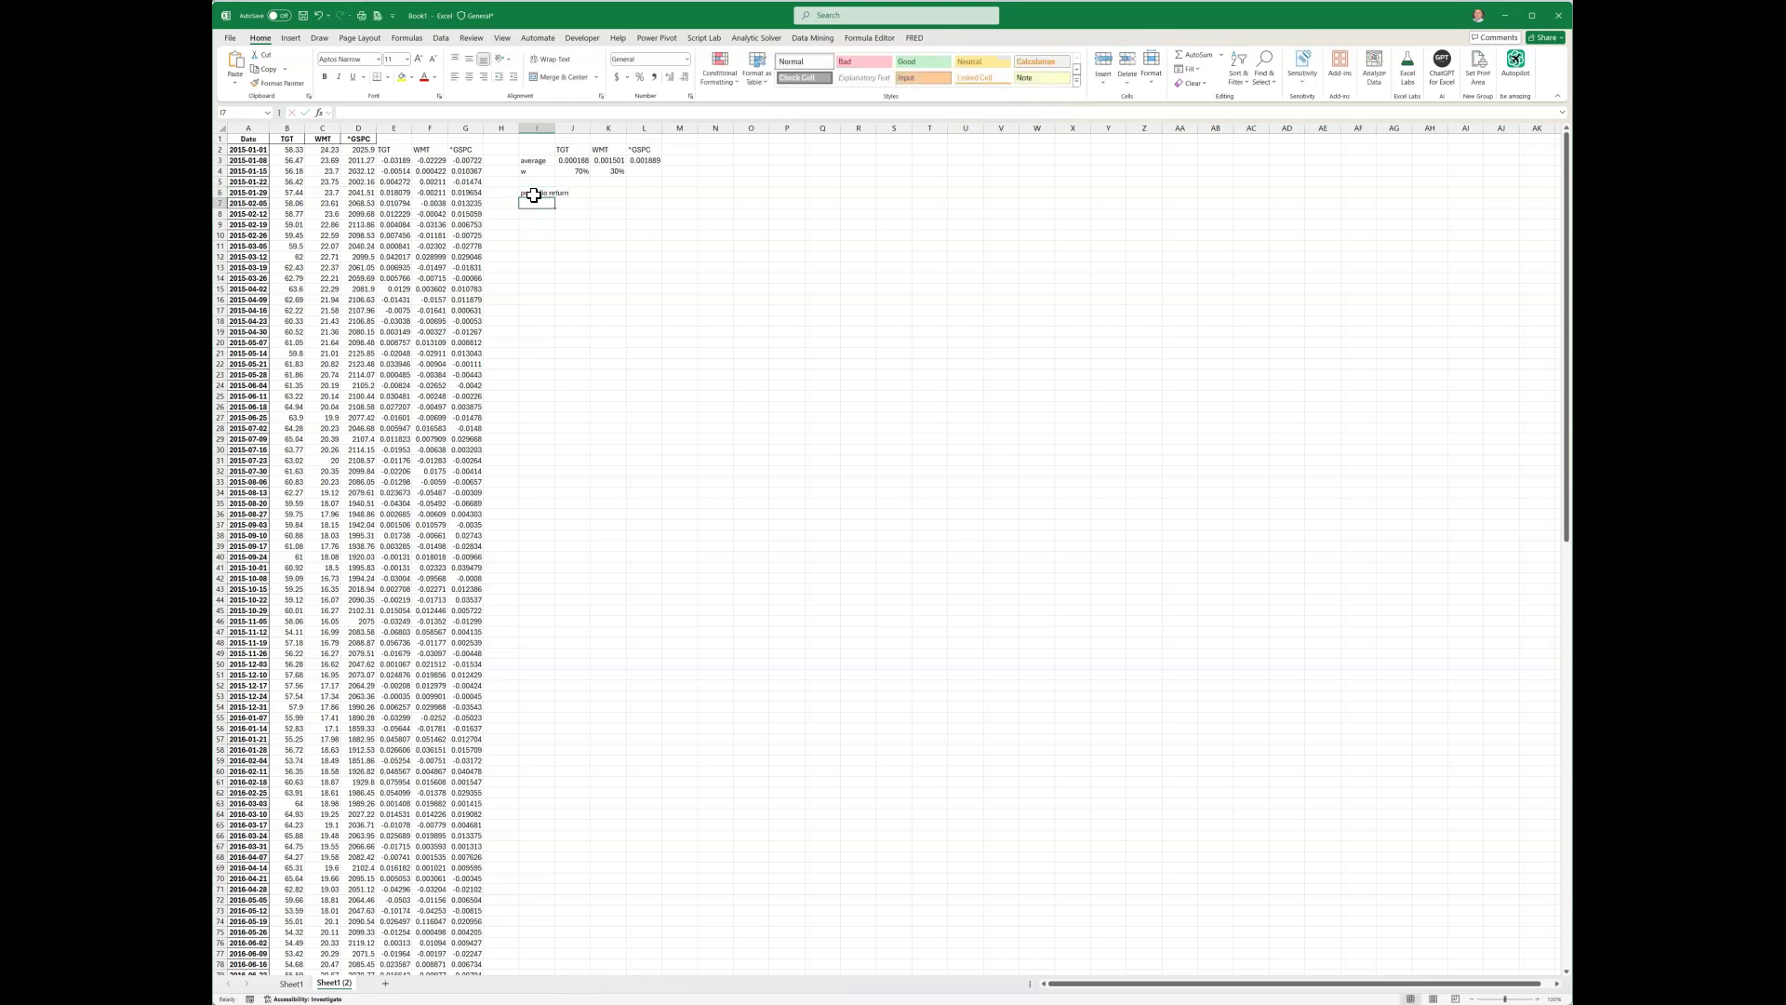
pyautogui.doubleClick(556, 127)
pyautogui.doubleClick(547, 162)
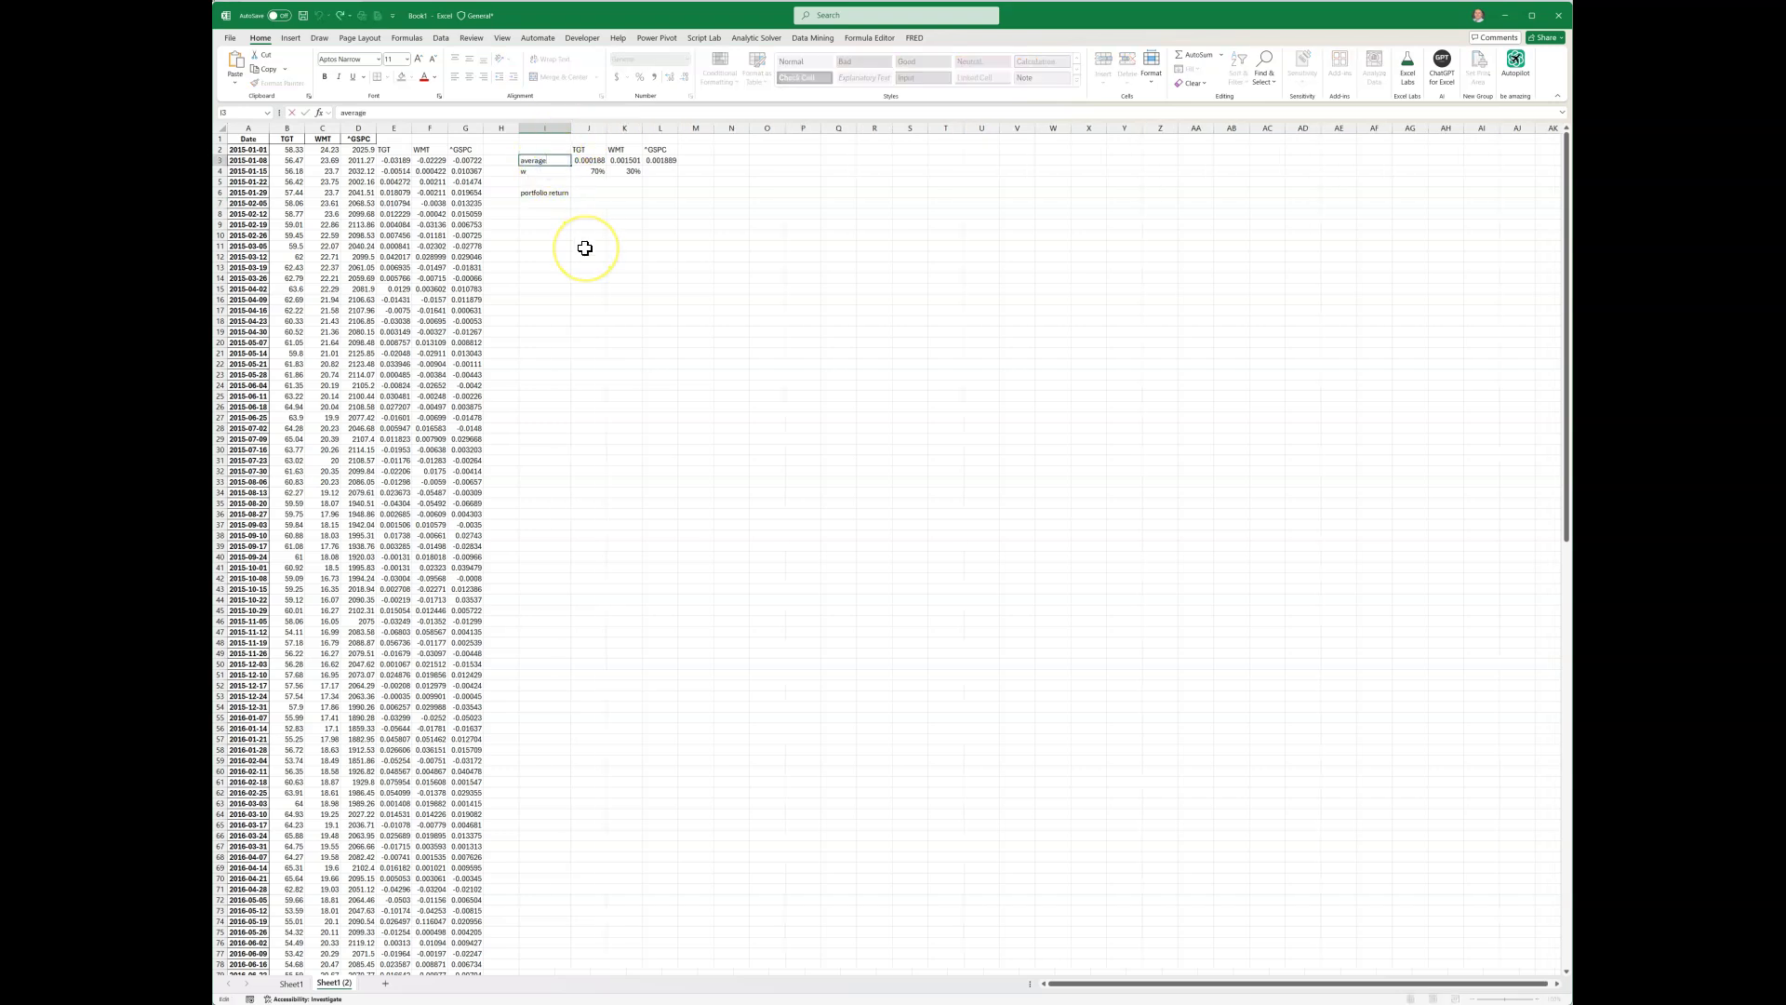
pyautogui.write('return')
pyautogui.press('Return')
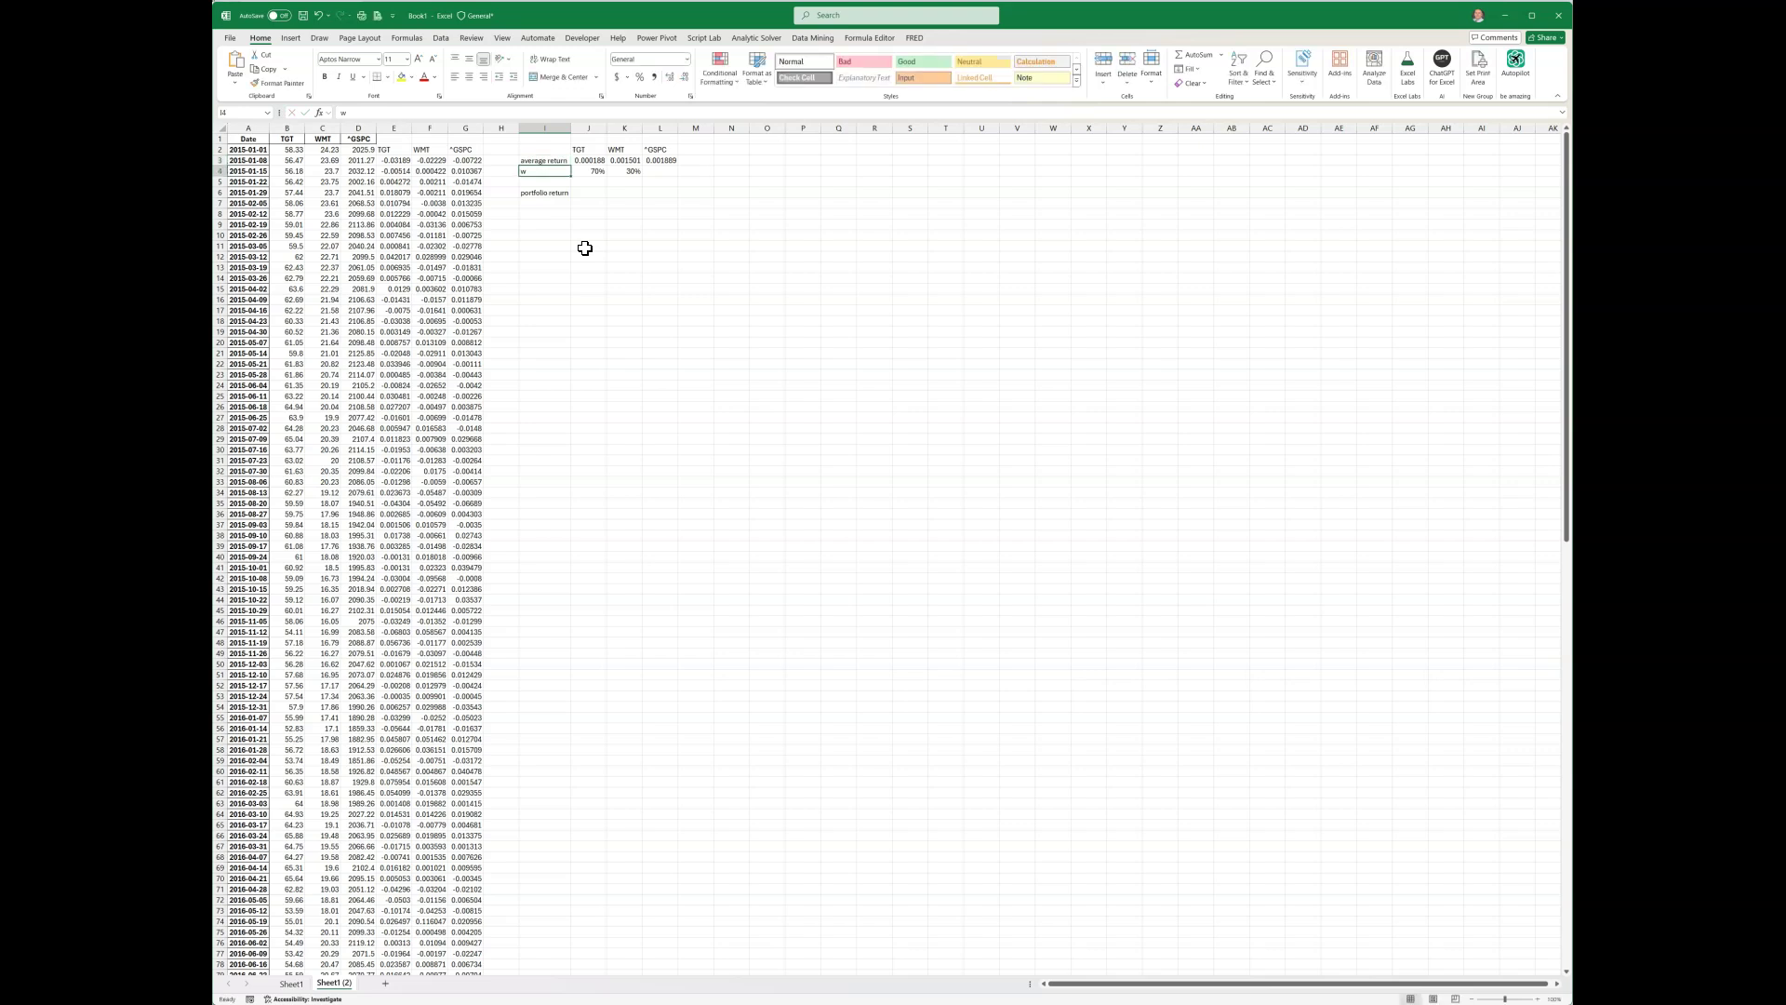
# Check the average return formulas, then begin a SUMPRODUCT formula in J6.
pyautogui.click(586, 192)
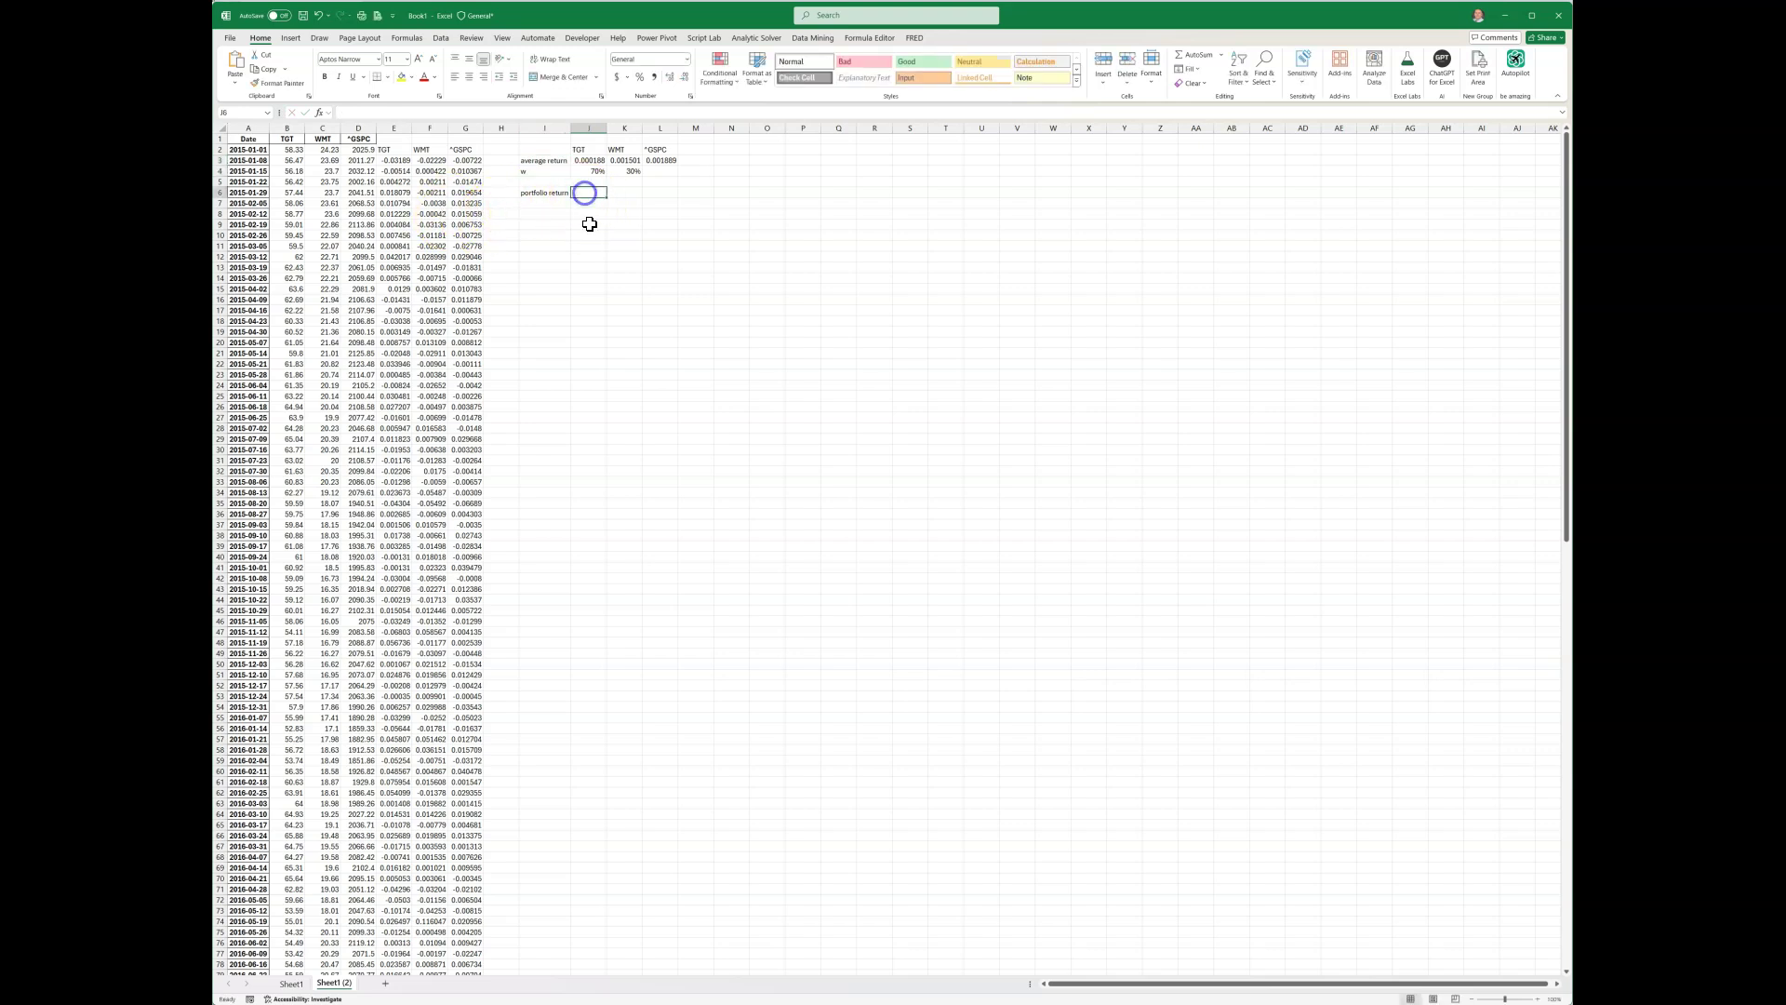
pyautogui.click(589, 160)
pyautogui.click(624, 160)
pyautogui.click(586, 192)
pyautogui.write('=sumpr')
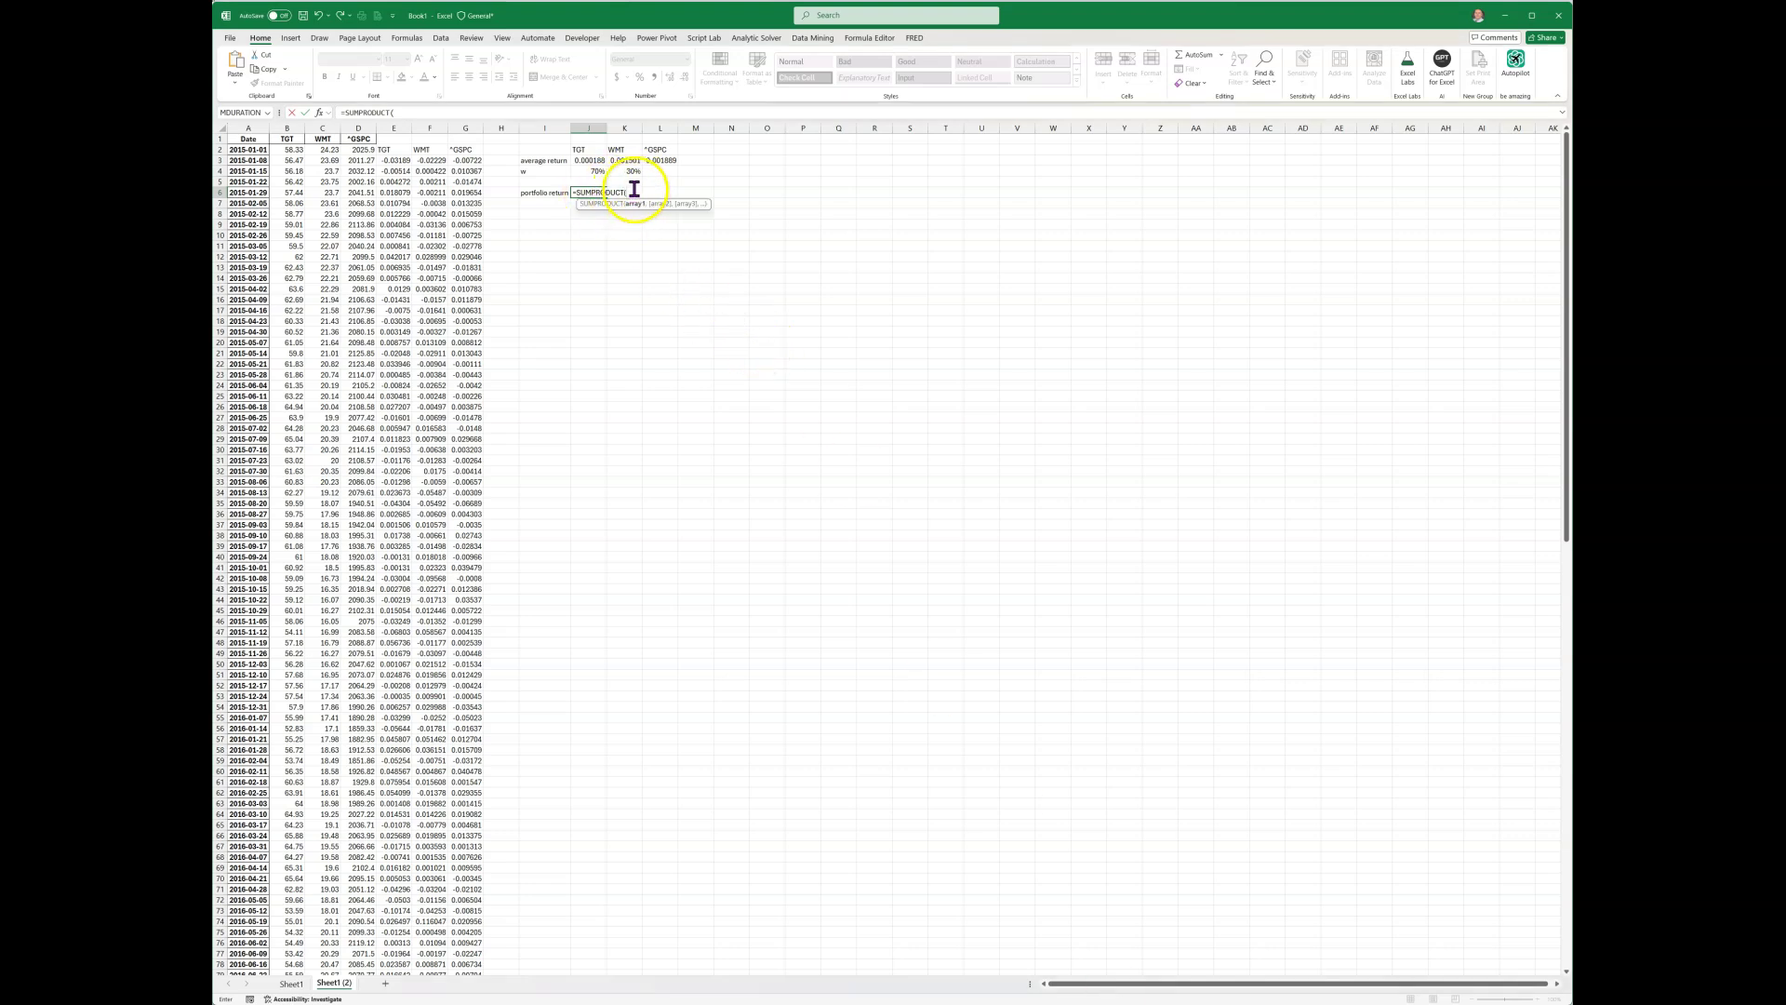
# Complete =SUMPRODUCT(J3:K3,J4:K4) in J6, giving a 0.000582 portfolio return.
pyautogui.click(629, 192)
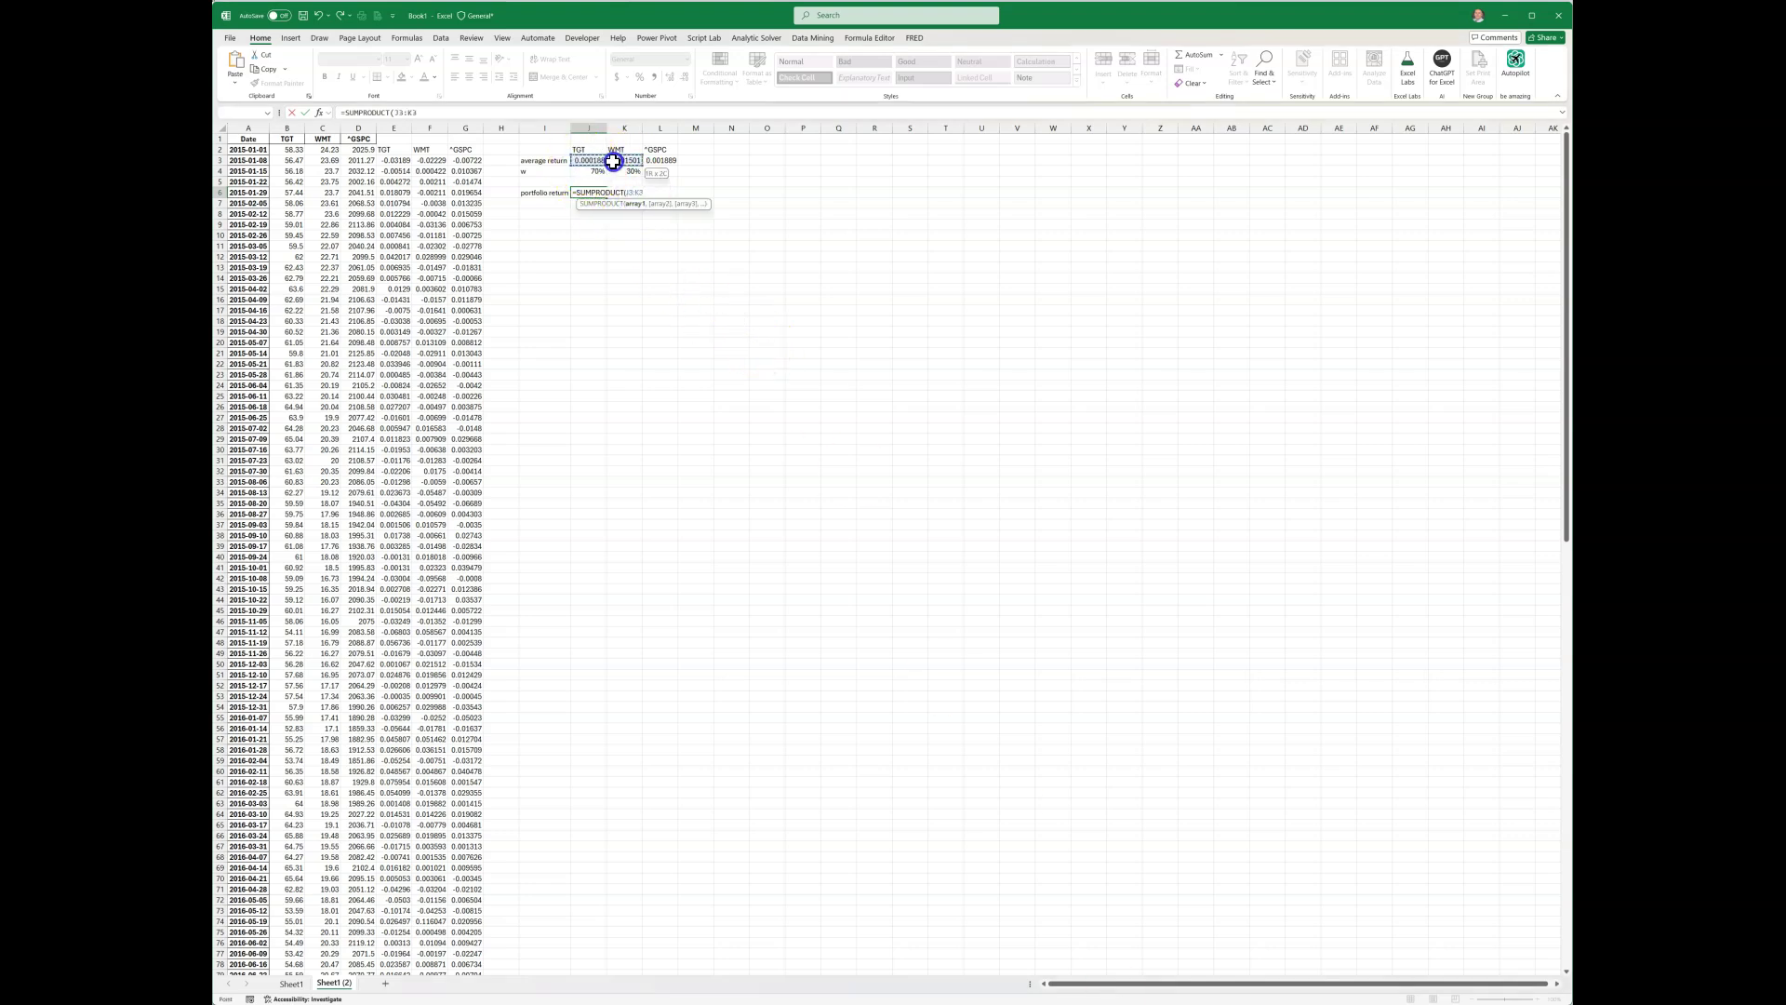
pyautogui.write(',')
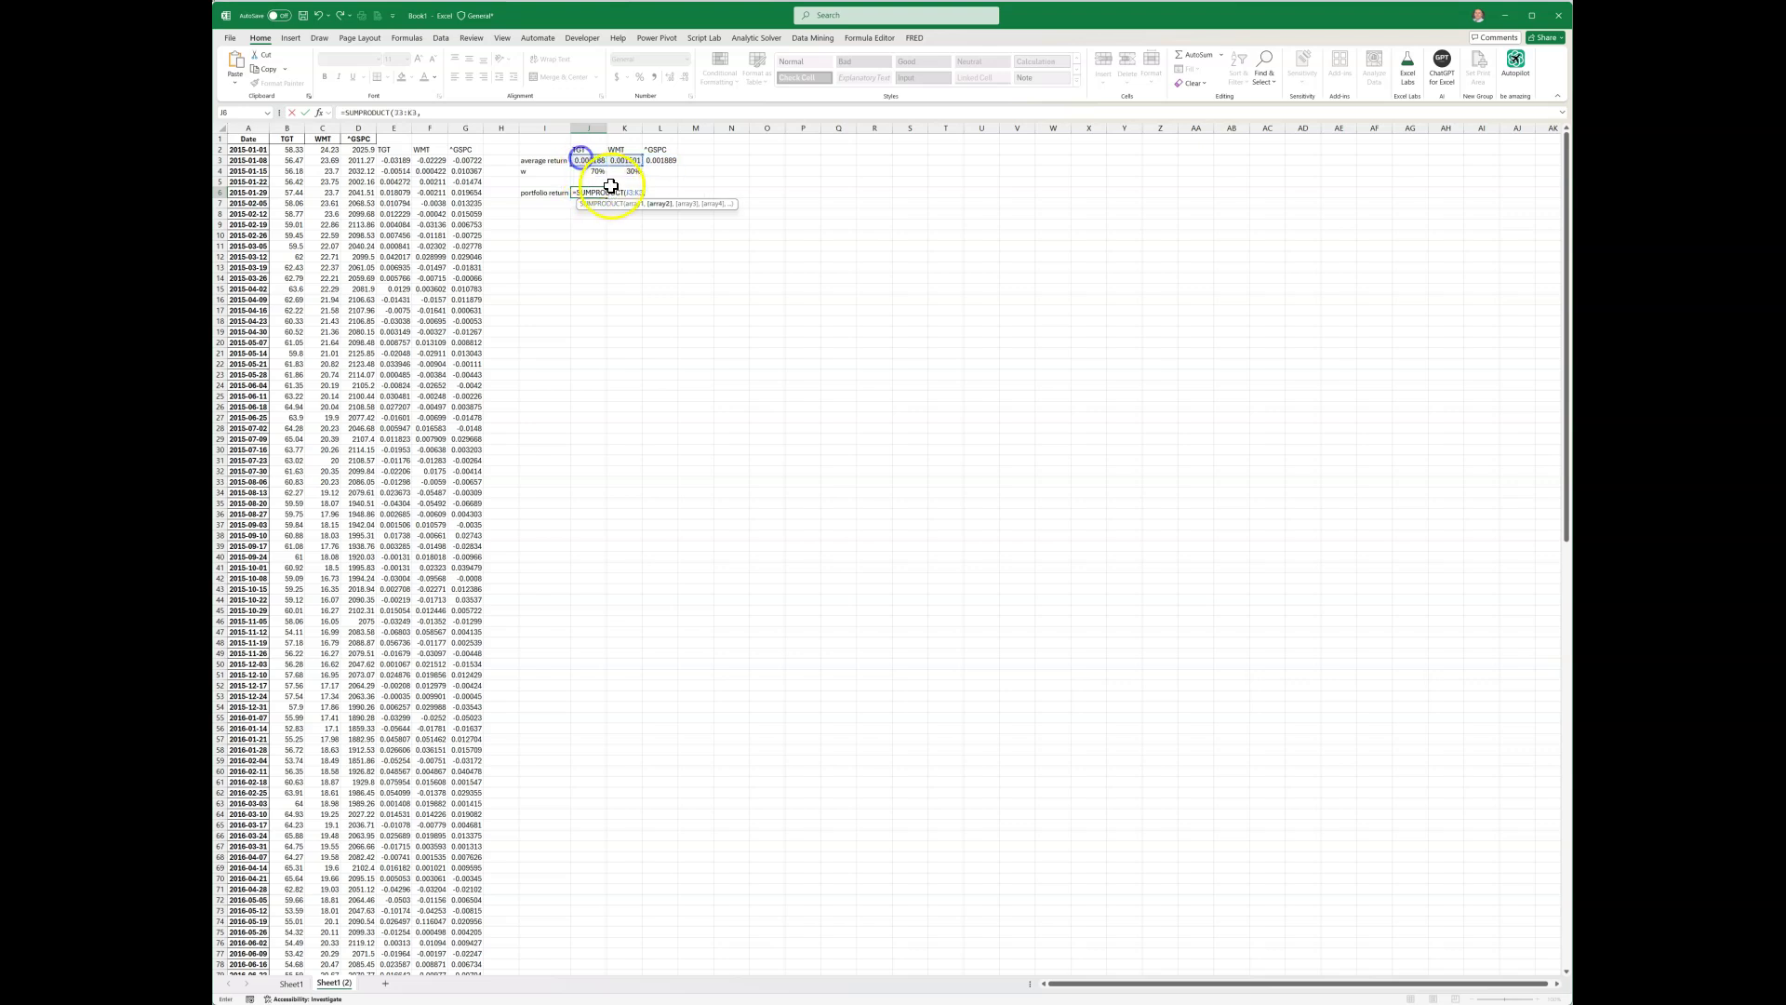
pyautogui.moveTo(586, 171); pyautogui.dragTo(628, 172)
pyautogui.press('Return')
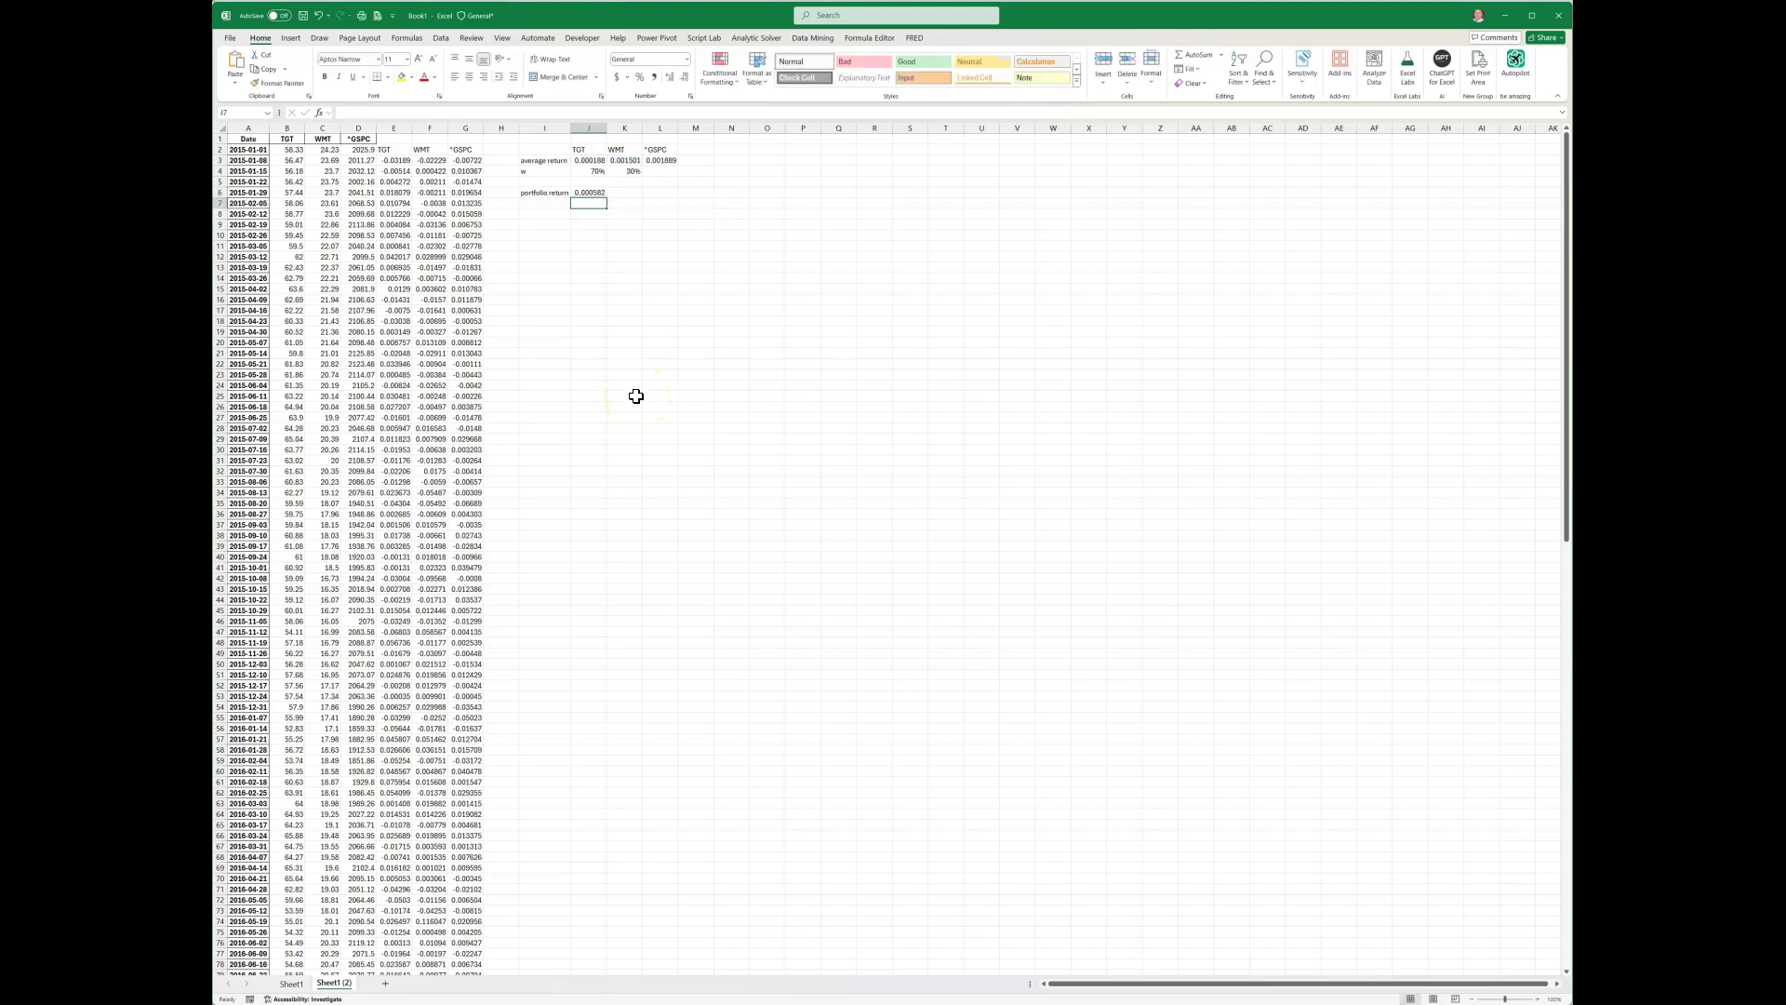
# Copy the J6 portfolio return result.
pyautogui.click(586, 192)
pyautogui.hotkey('ctrl', 'c')
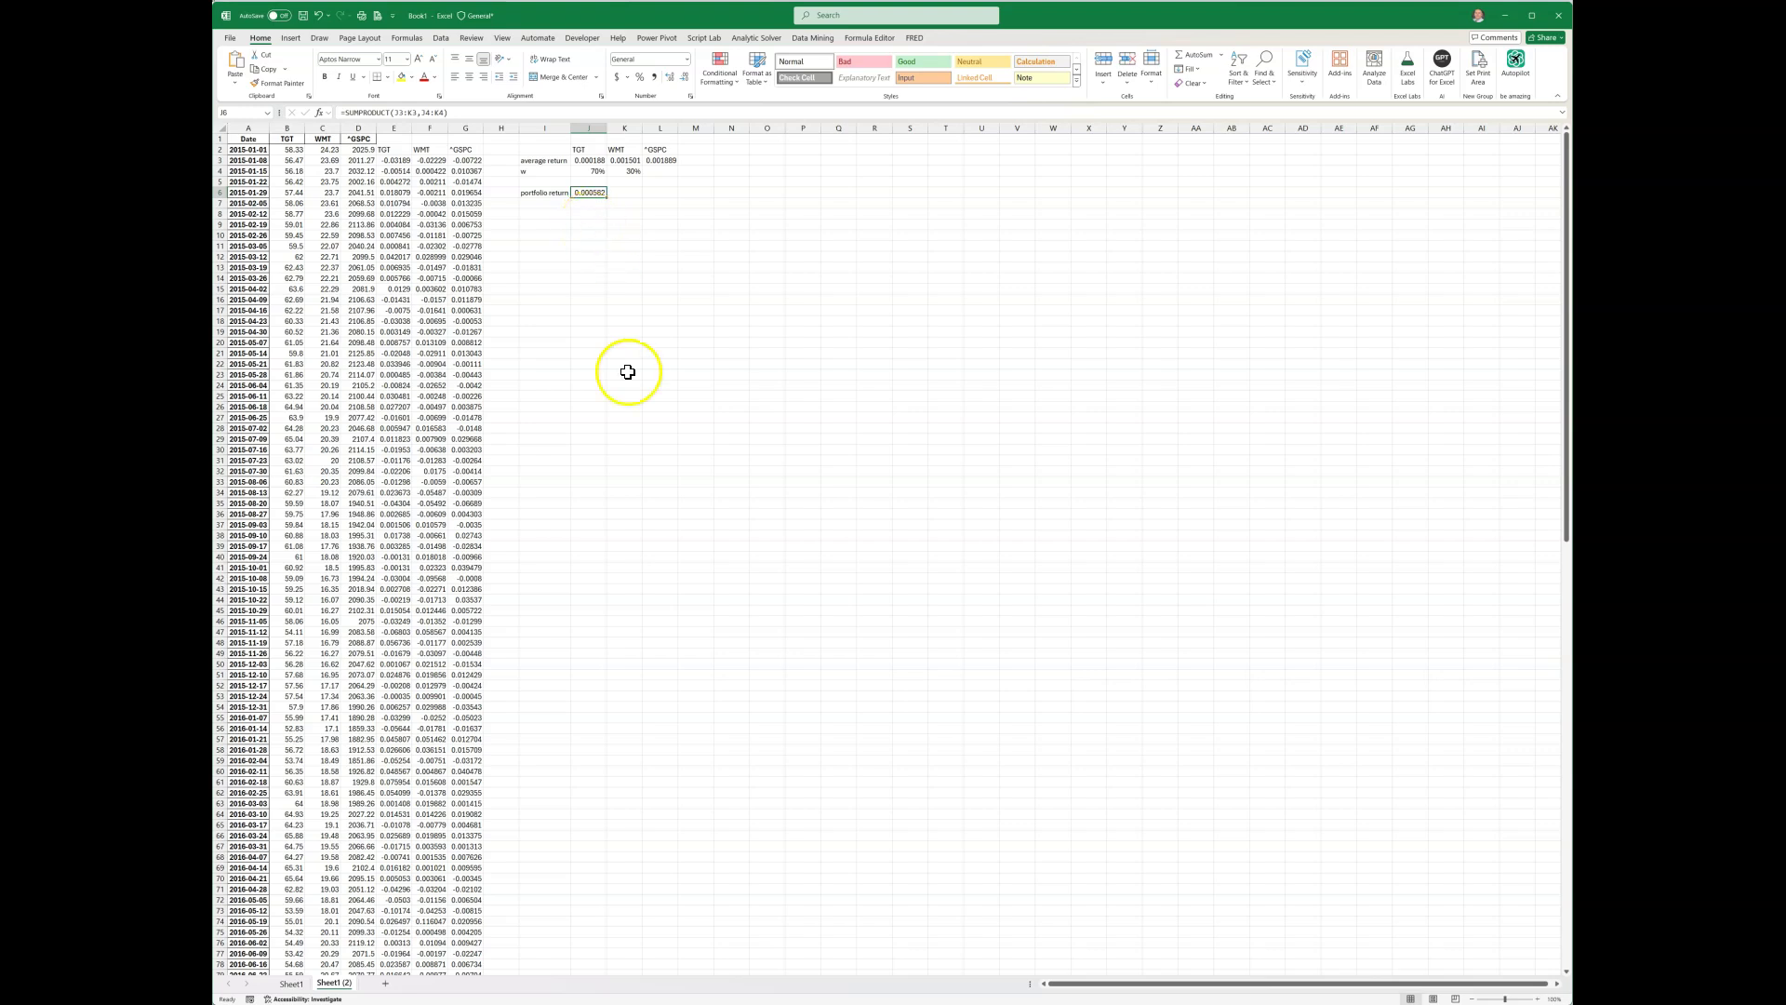
pyautogui.rightClick(590, 195)
pyautogui.click(628, 234)
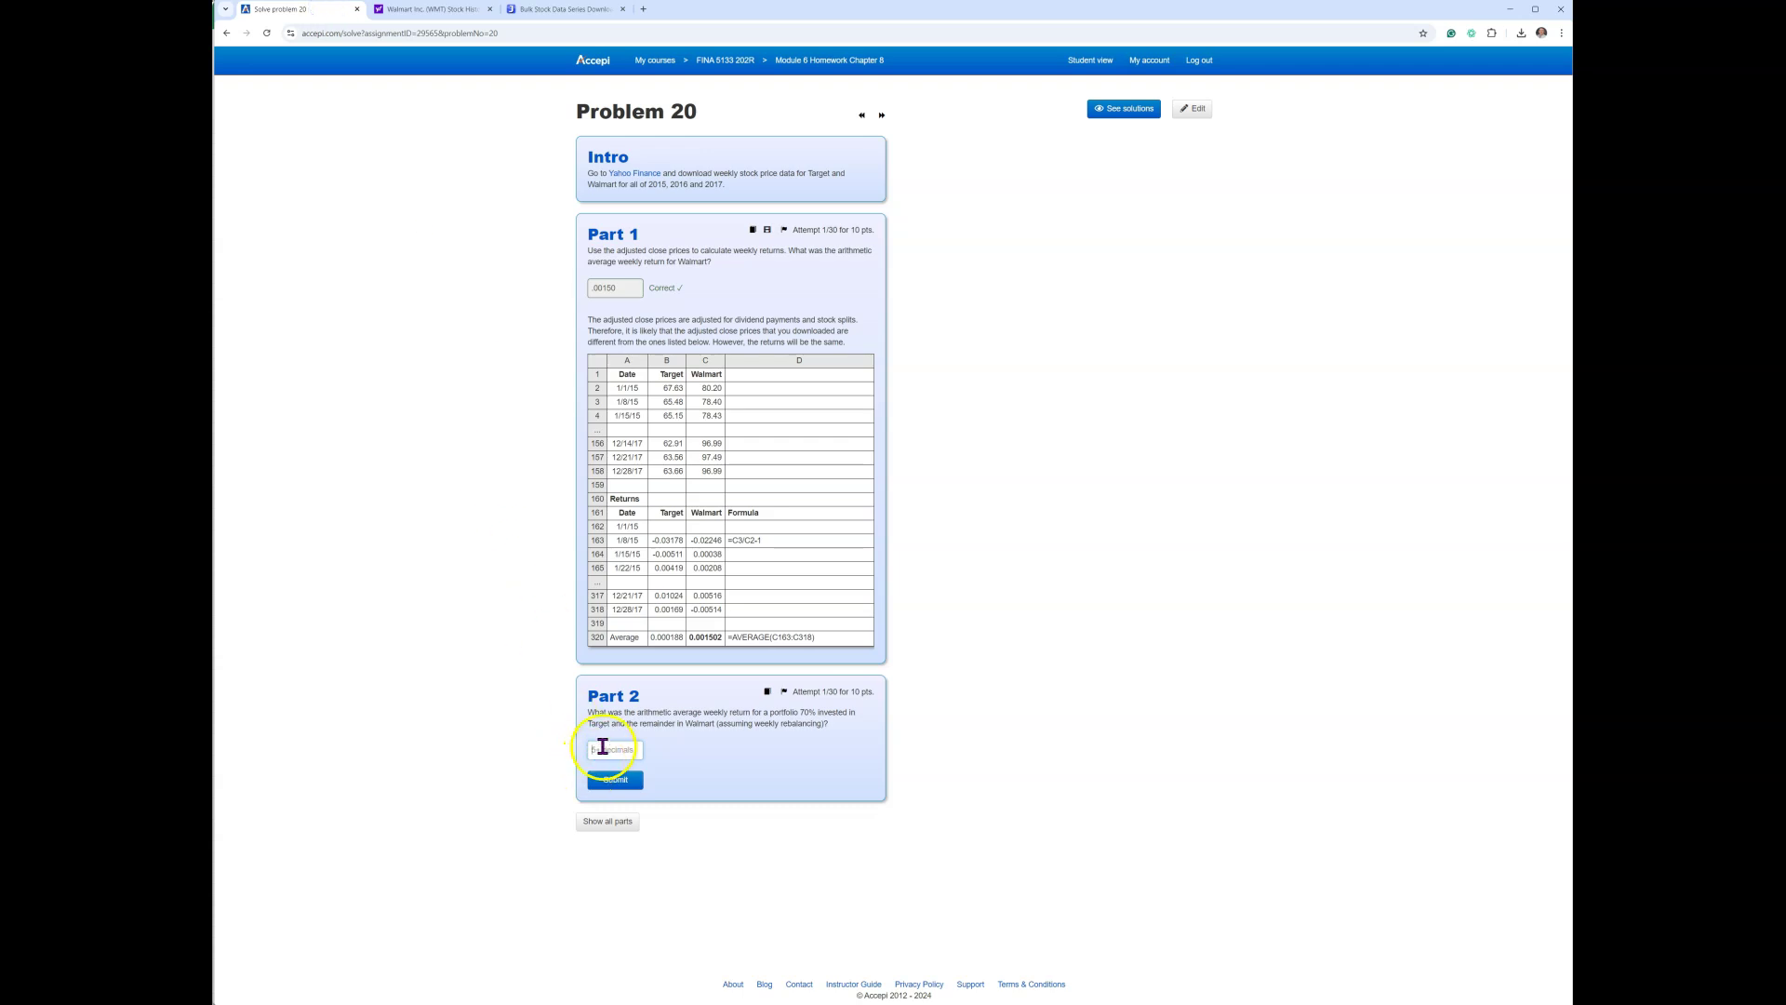
# Submit 0.000581721 as Part 2's portfolio return and confirm it is marked correct.
pyautogui.click(612, 781)
pyautogui.scroll(-3, 1133, 690)
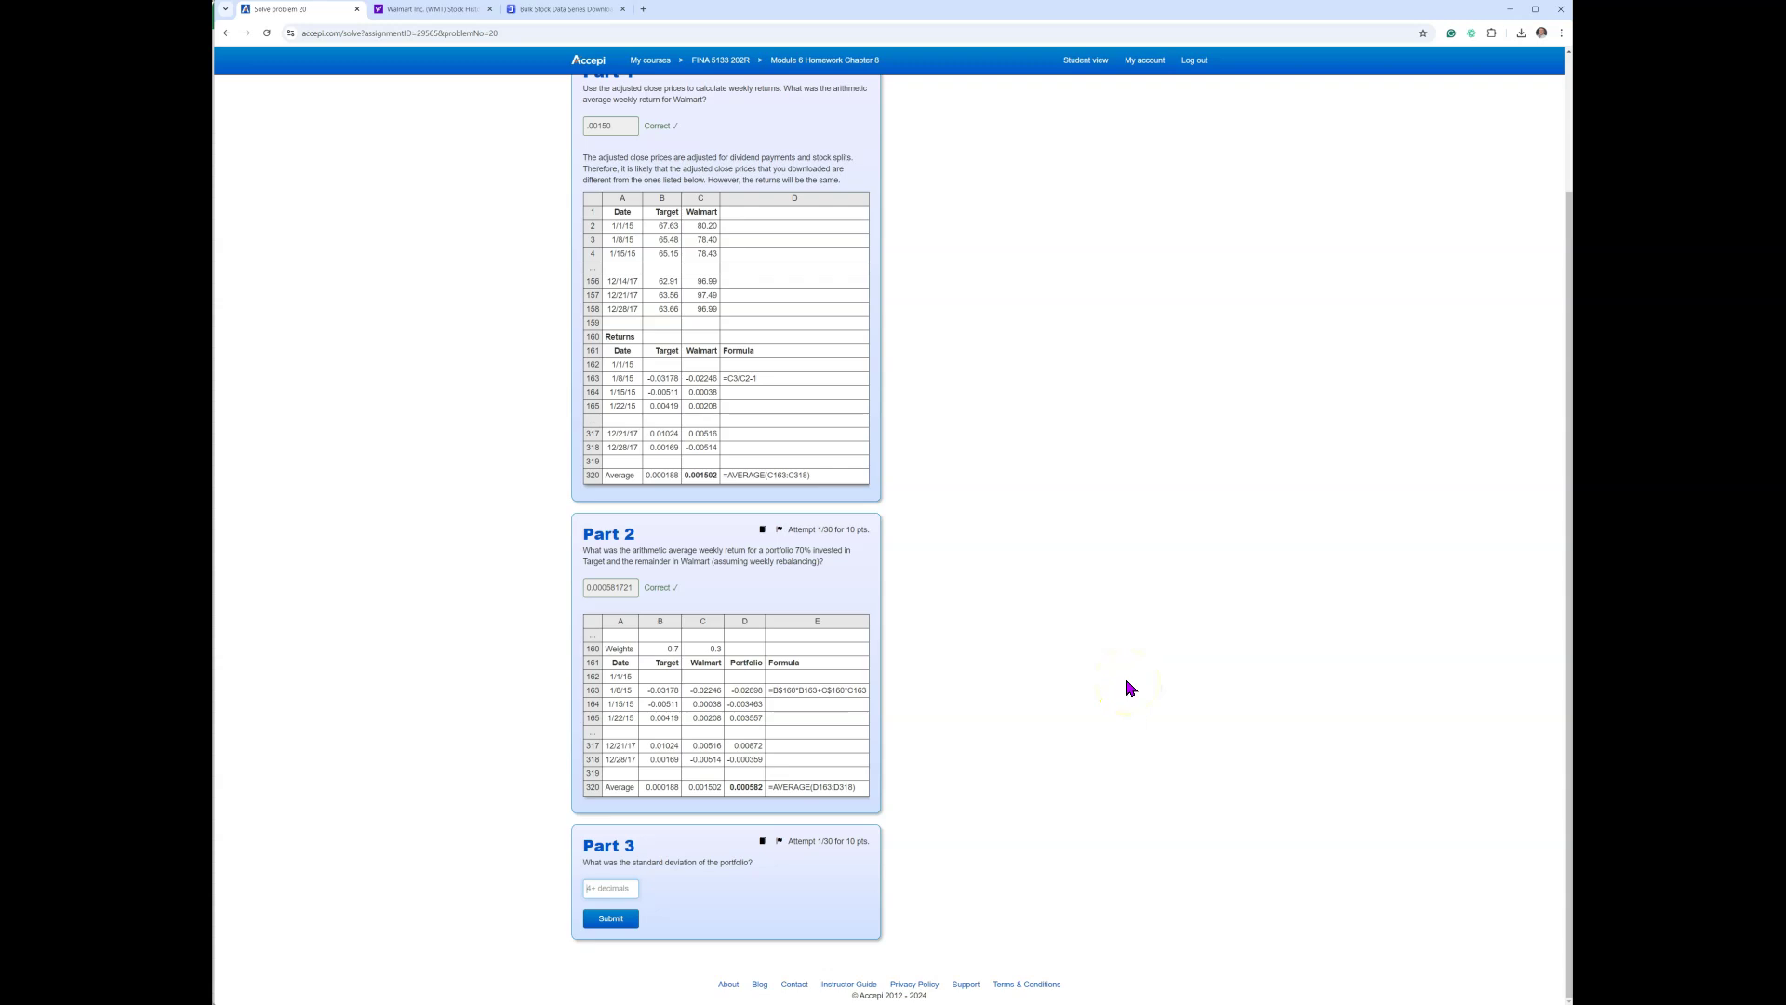
pyautogui.scroll(3, 1131, 689)
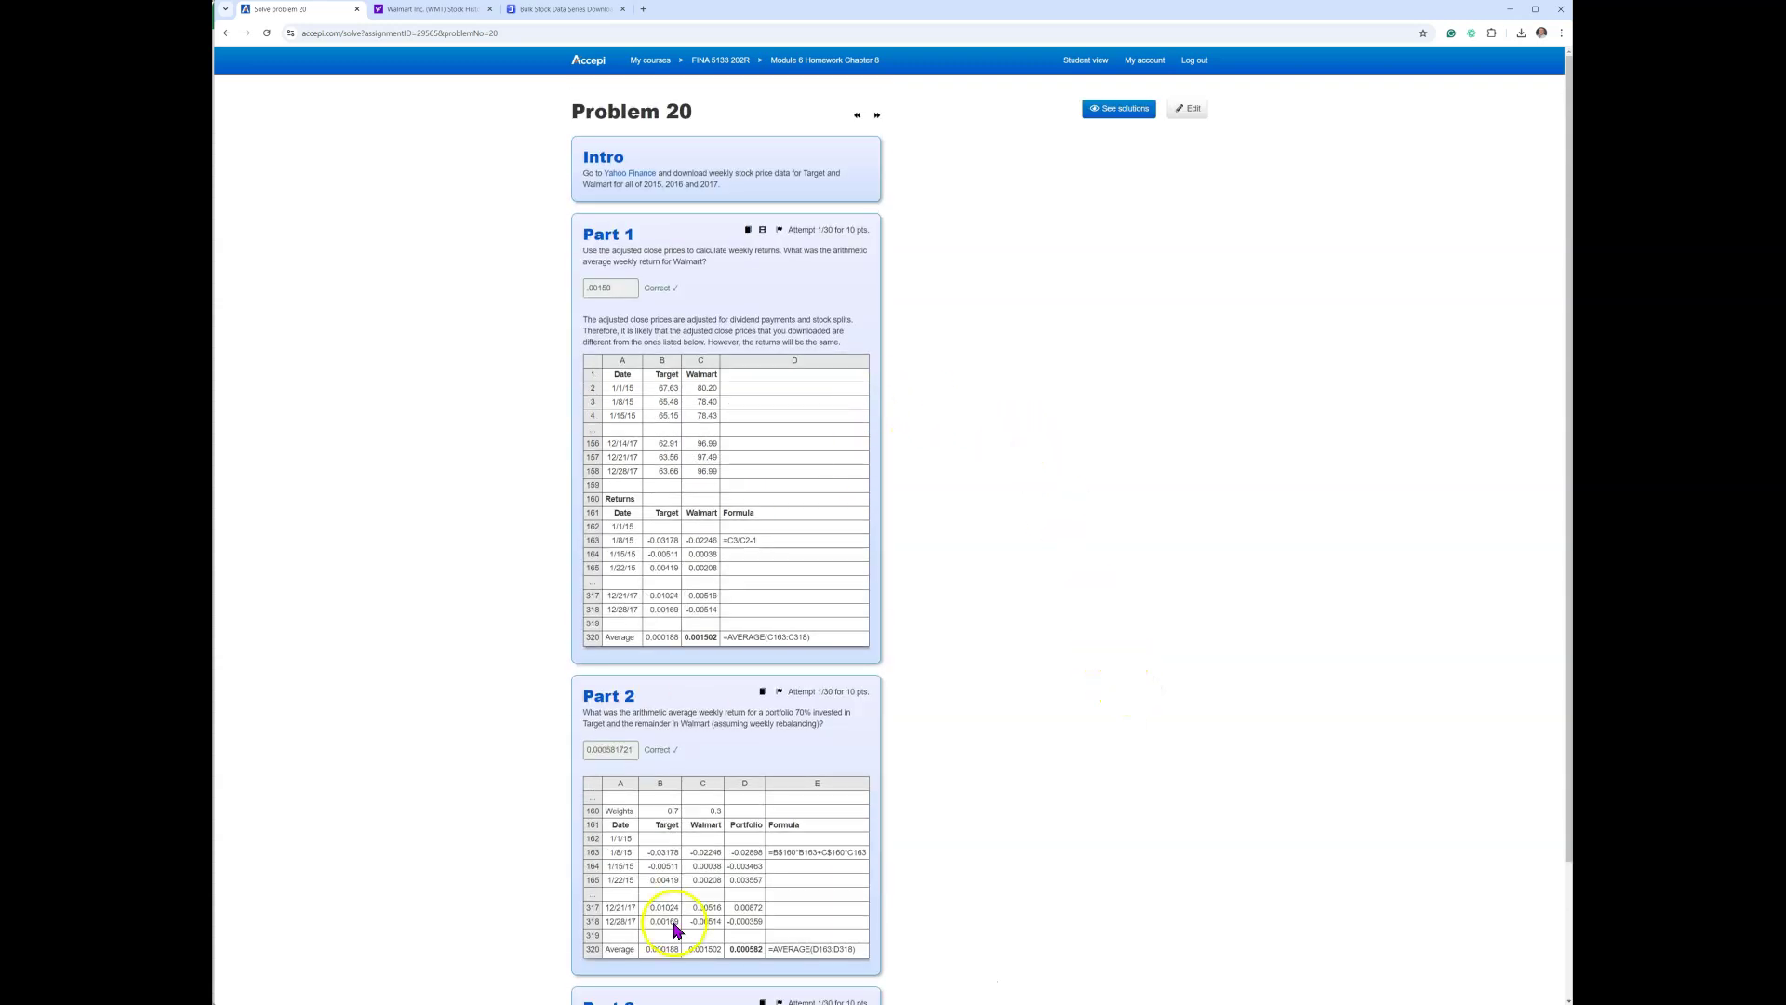
pyautogui.hotkey('alt', 'Tab')
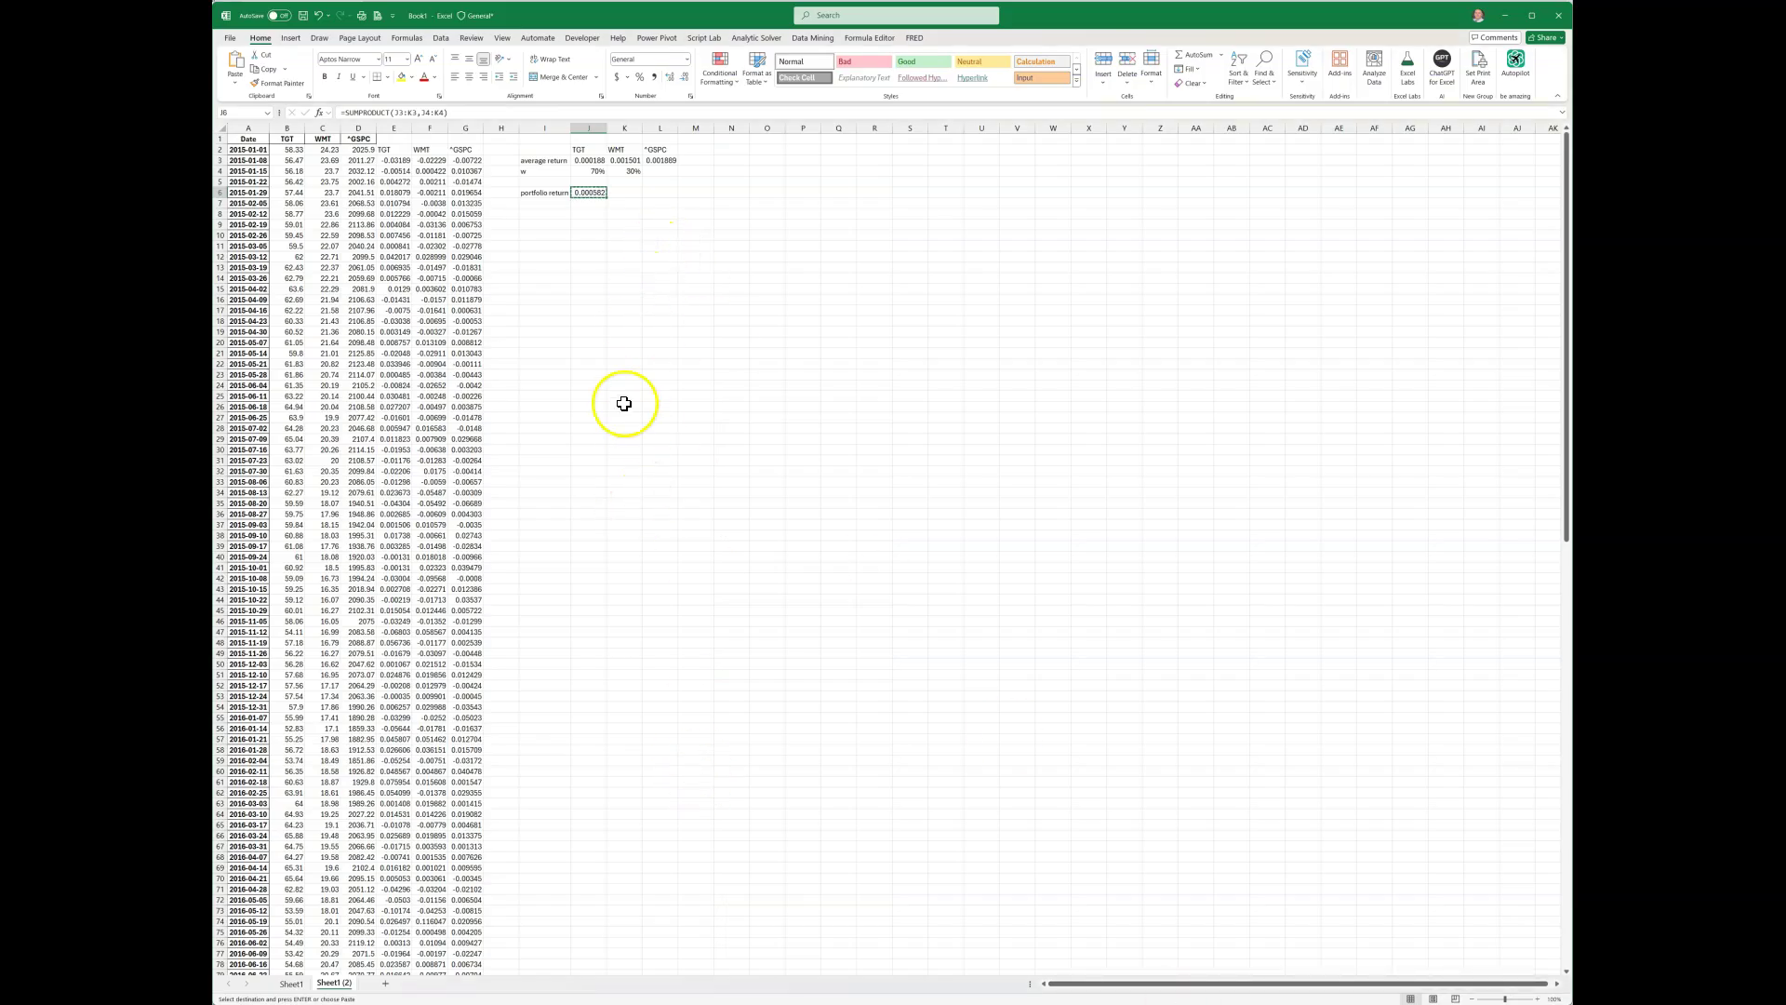
pyautogui.hotkey('alt', 'Tab')
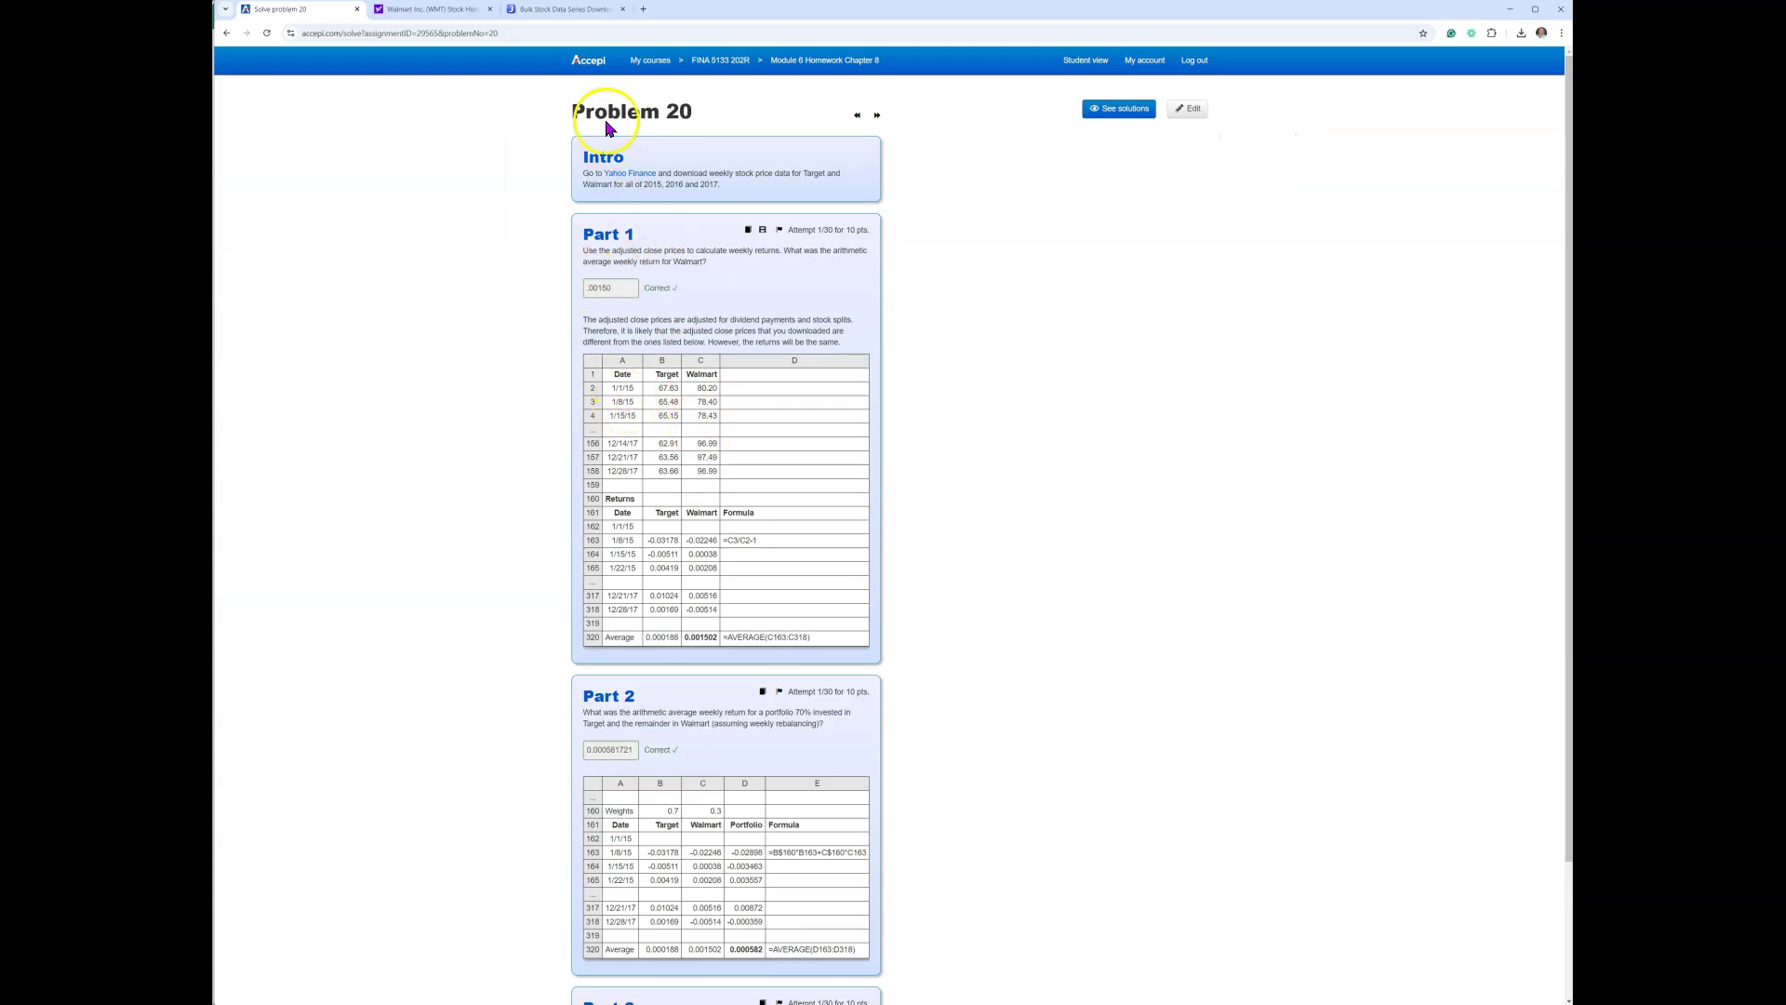
# Look up TGT on Yahoo Finance and try downloading its historical price data.
pyautogui.click(647, 180)
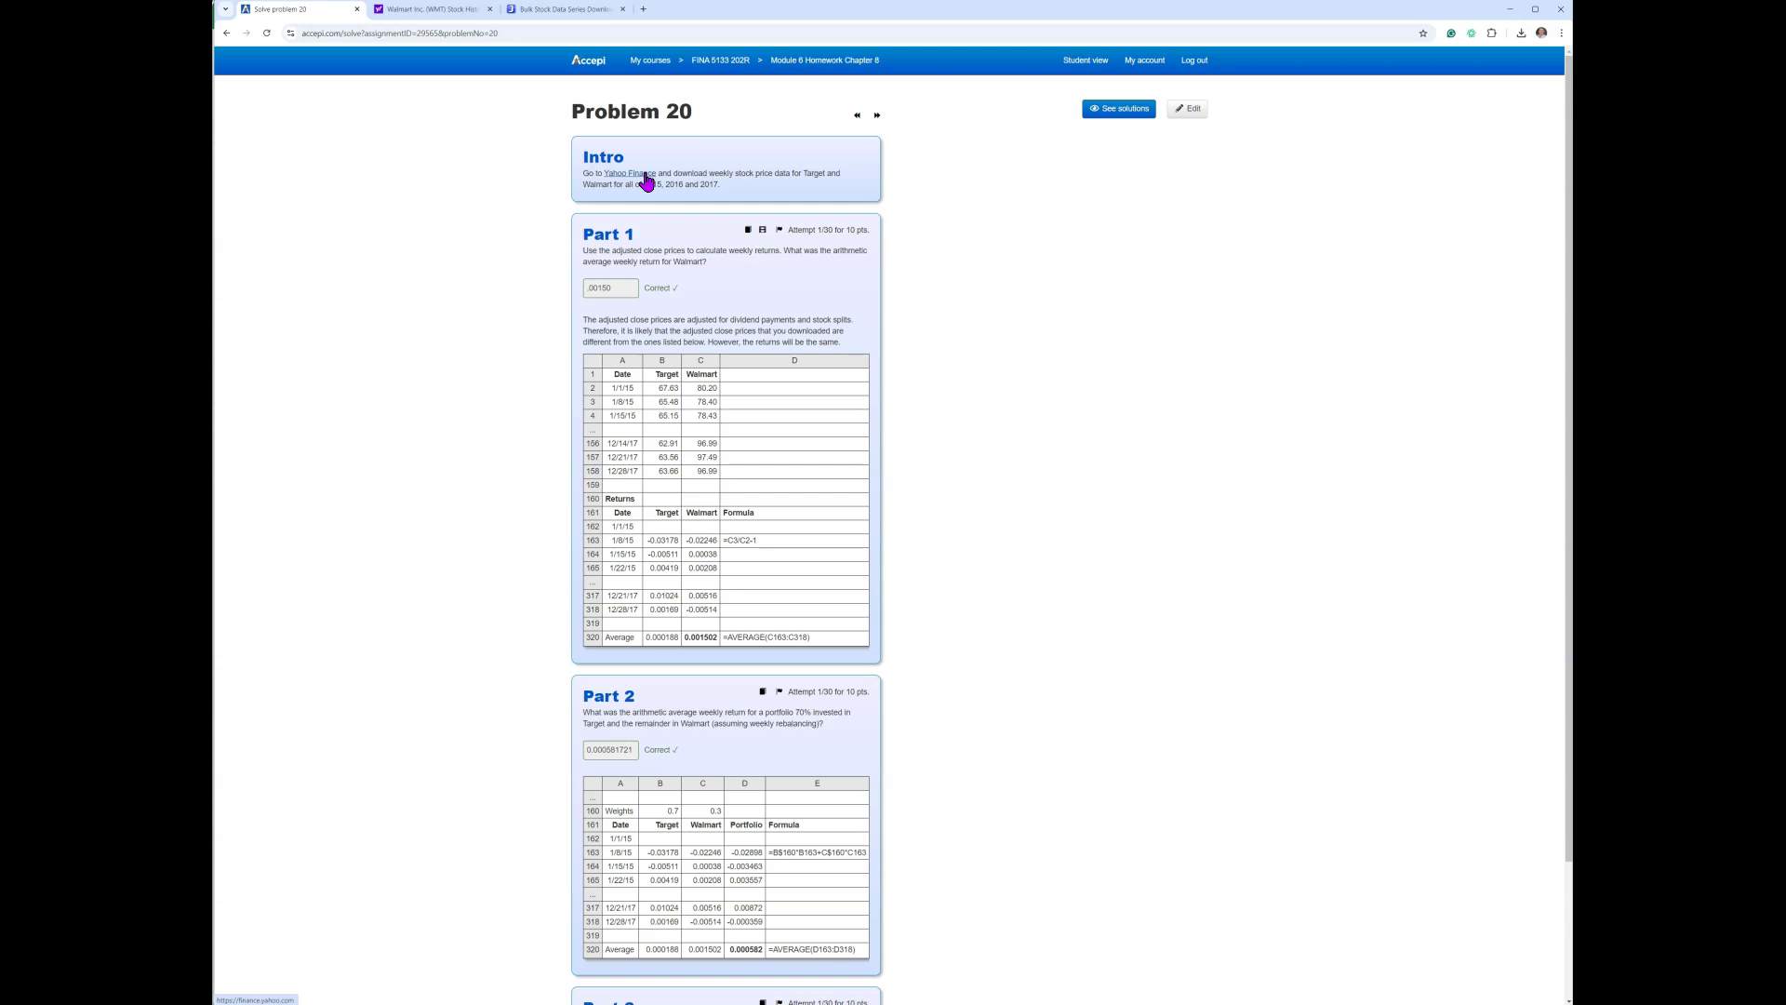
pyautogui.click(647, 180)
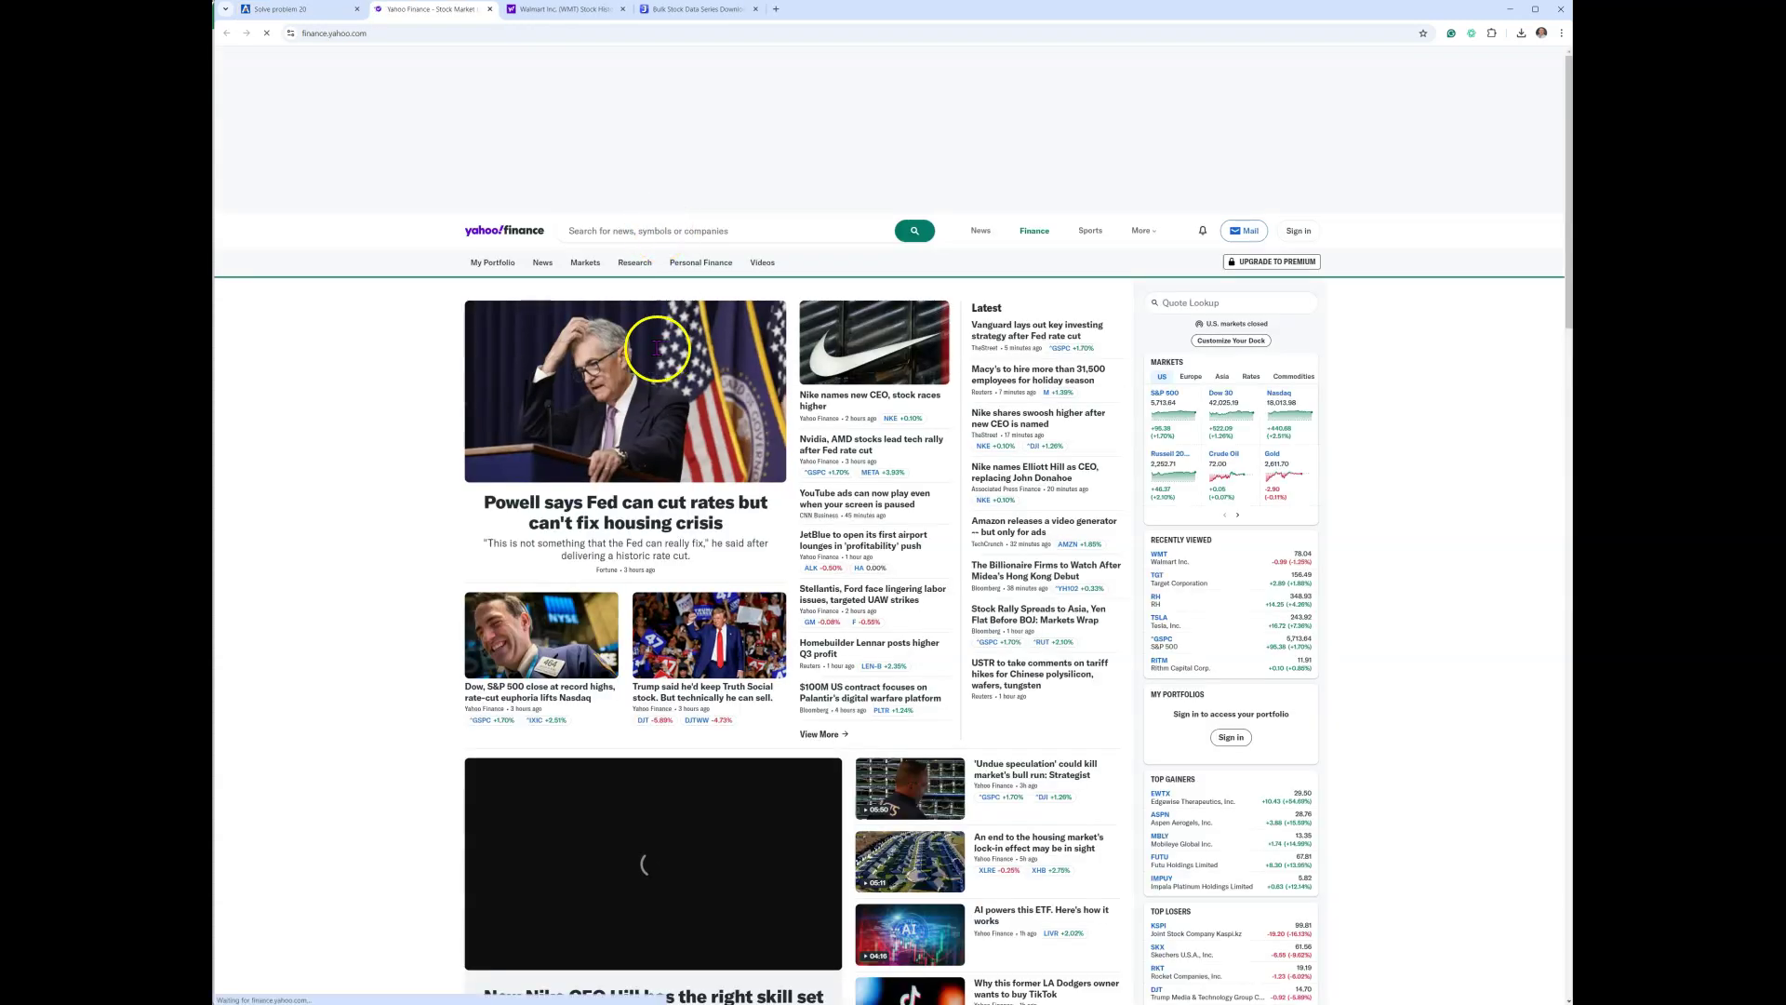
pyautogui.click(590, 231)
pyautogui.write('T')
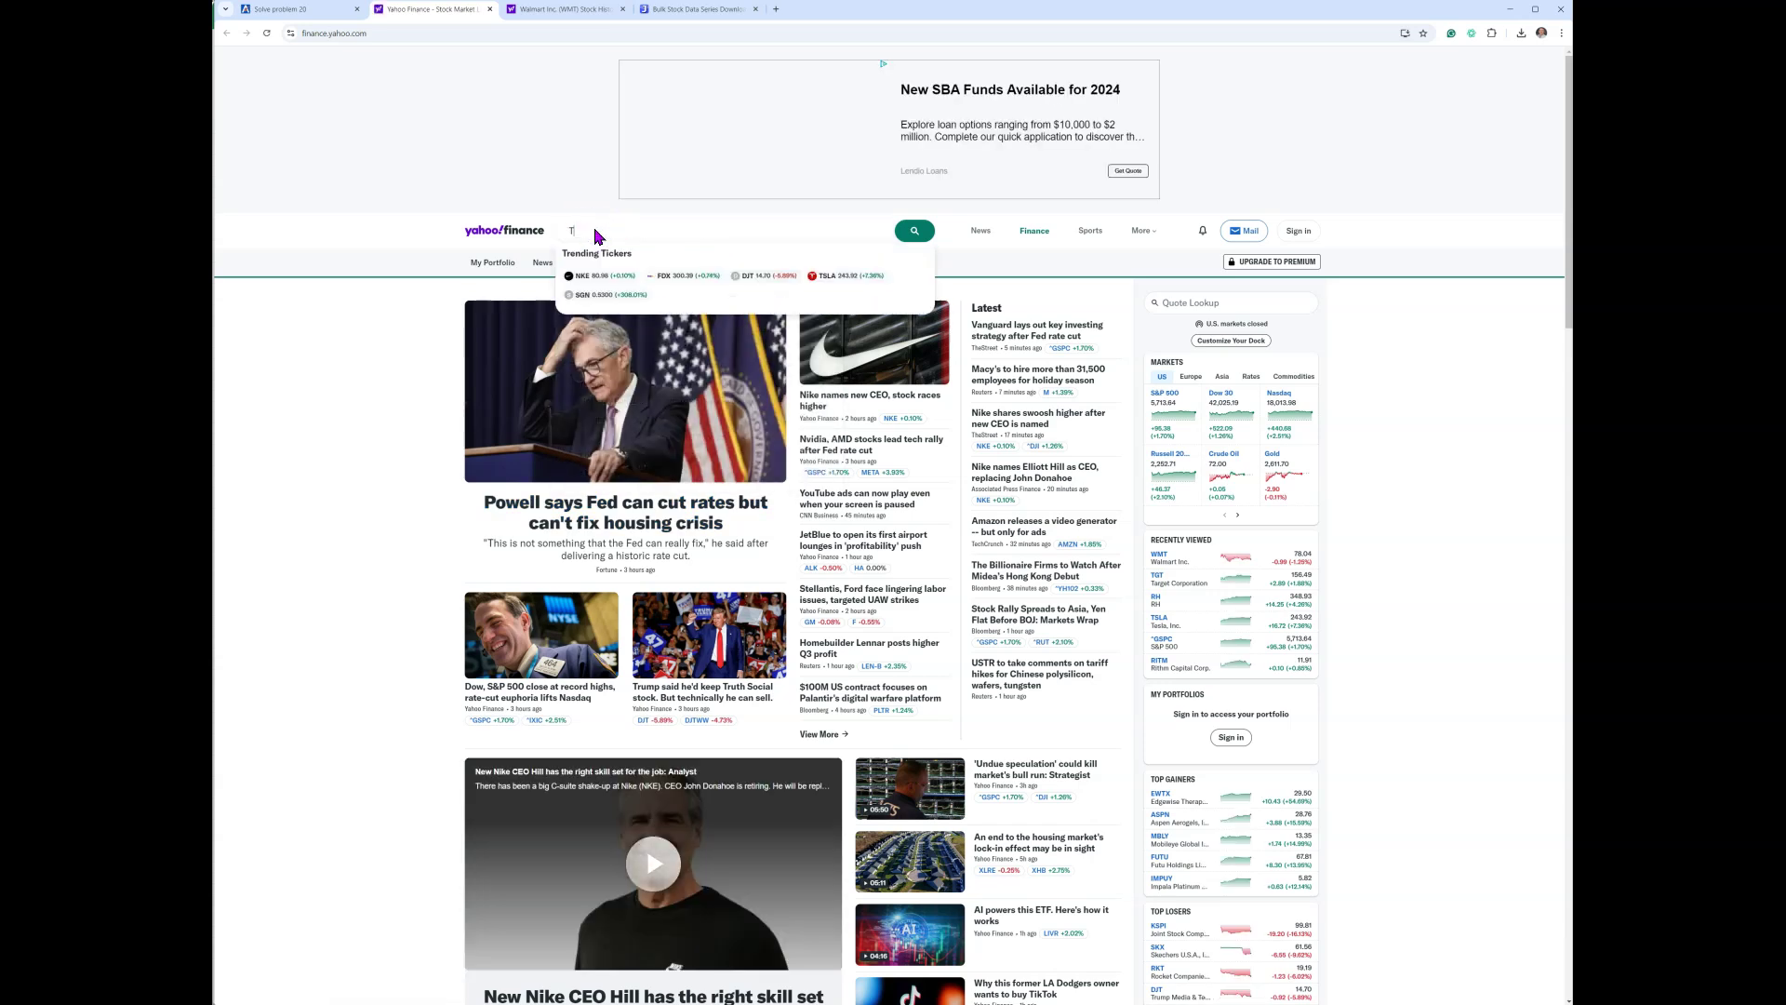
pyautogui.write('GT')
pyautogui.press('Return')
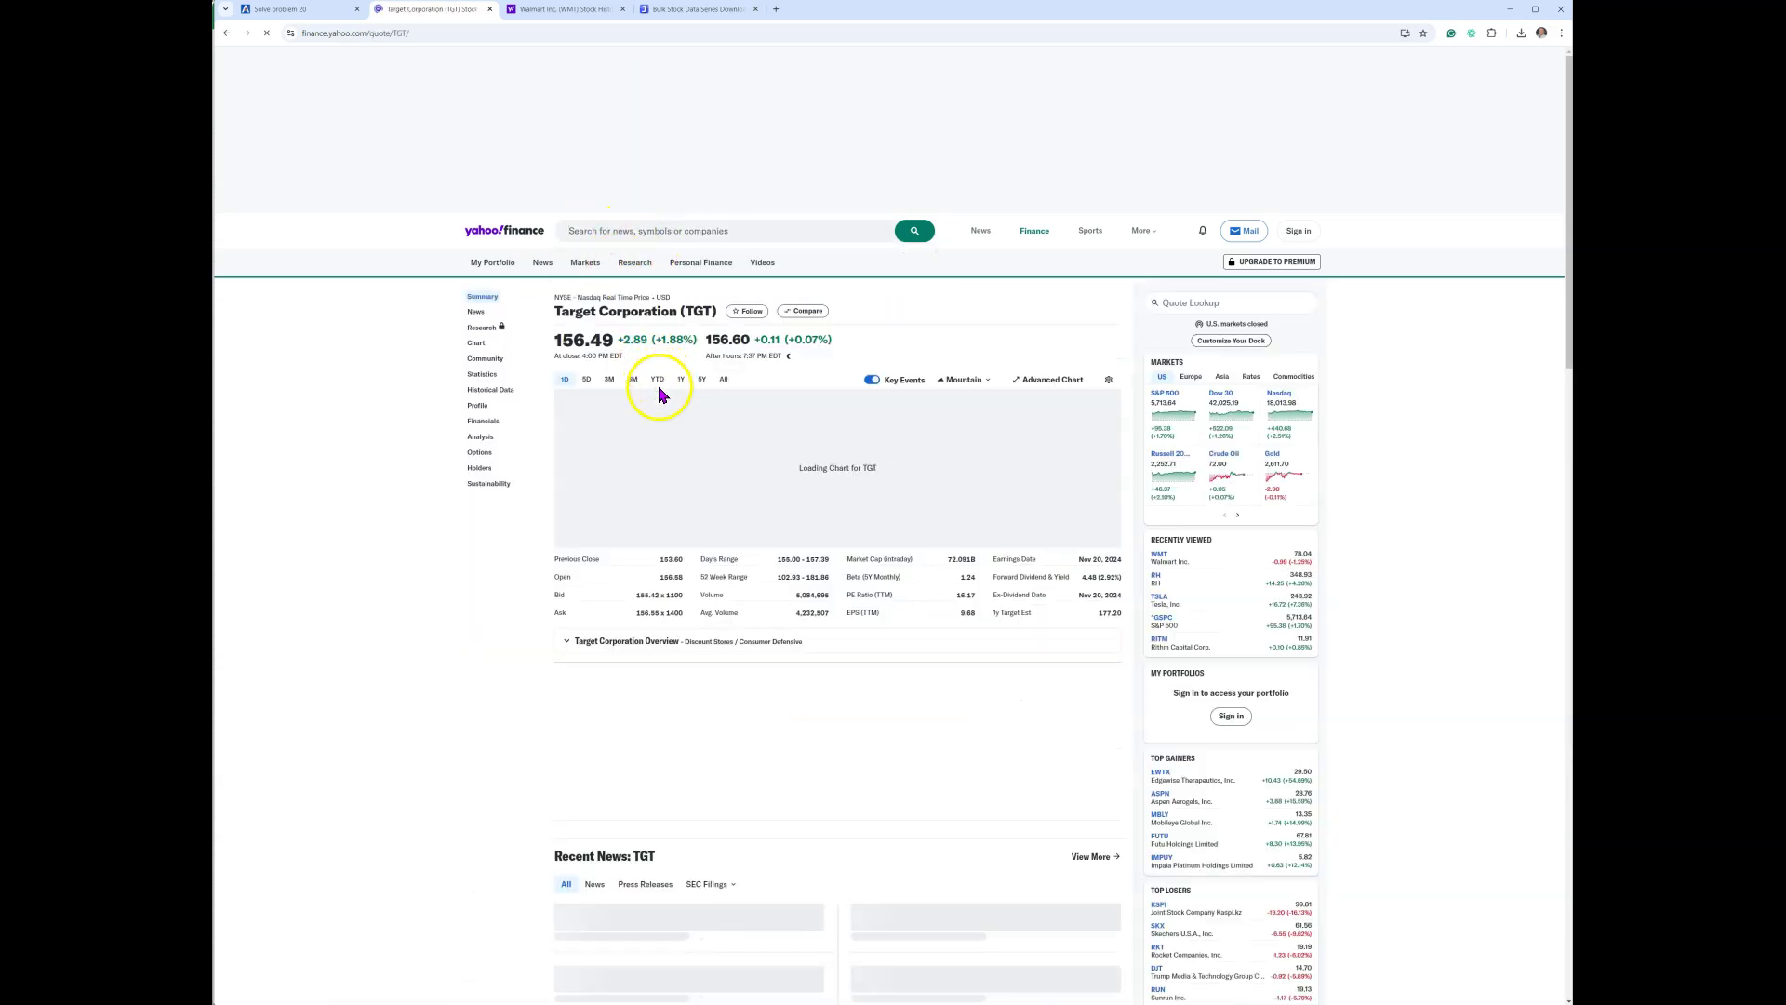
pyautogui.click(482, 398)
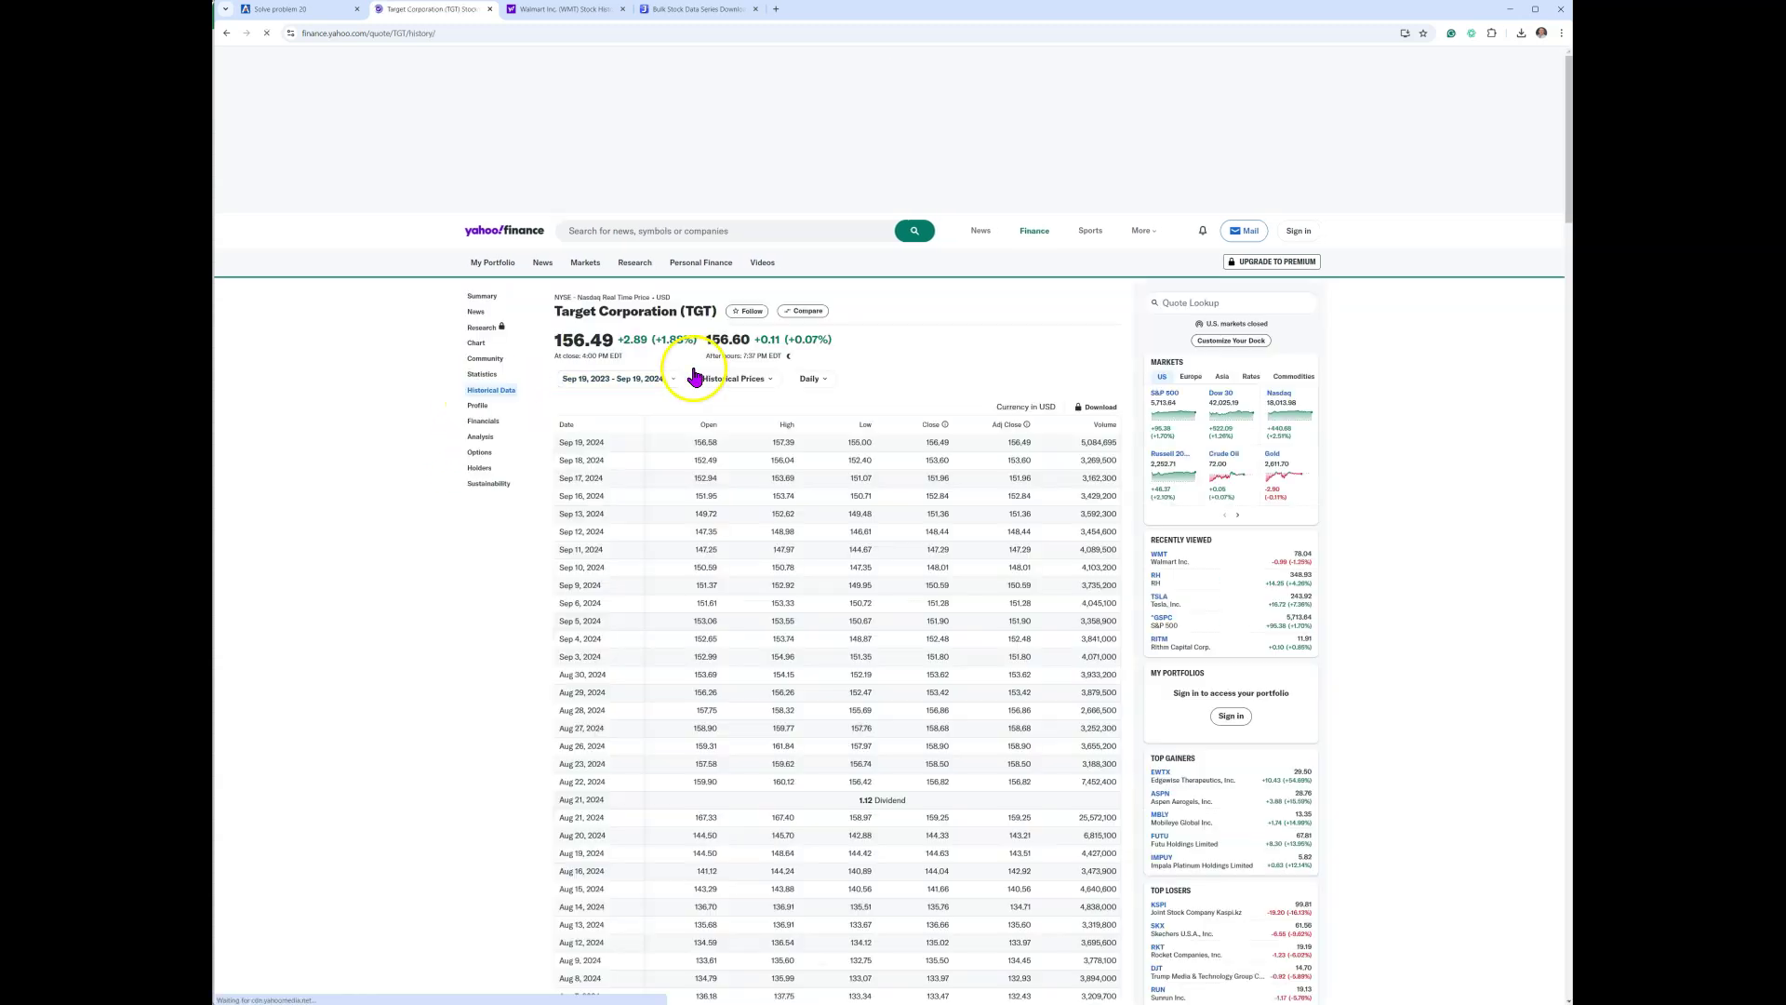
pyautogui.click(1102, 409)
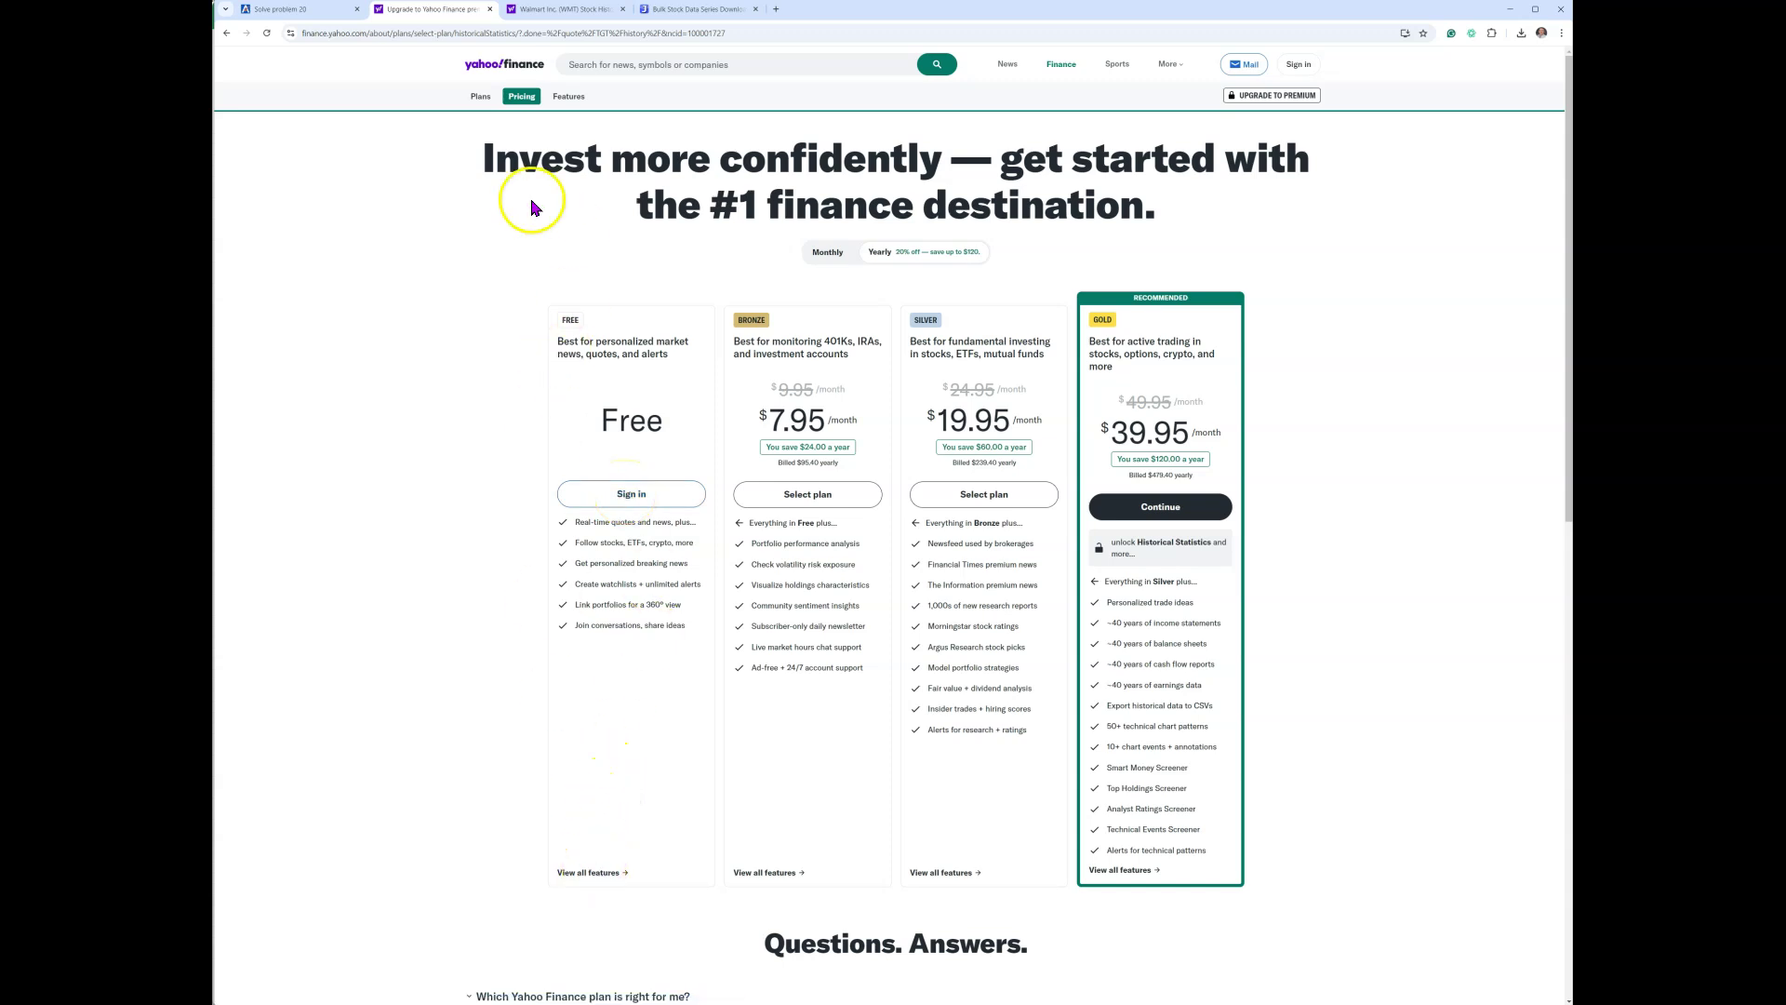
# Back in Excel, open the original Sheet1 holding the Target and Walmart weekly prices.
pyautogui.hotkey('alt', 'Tab')
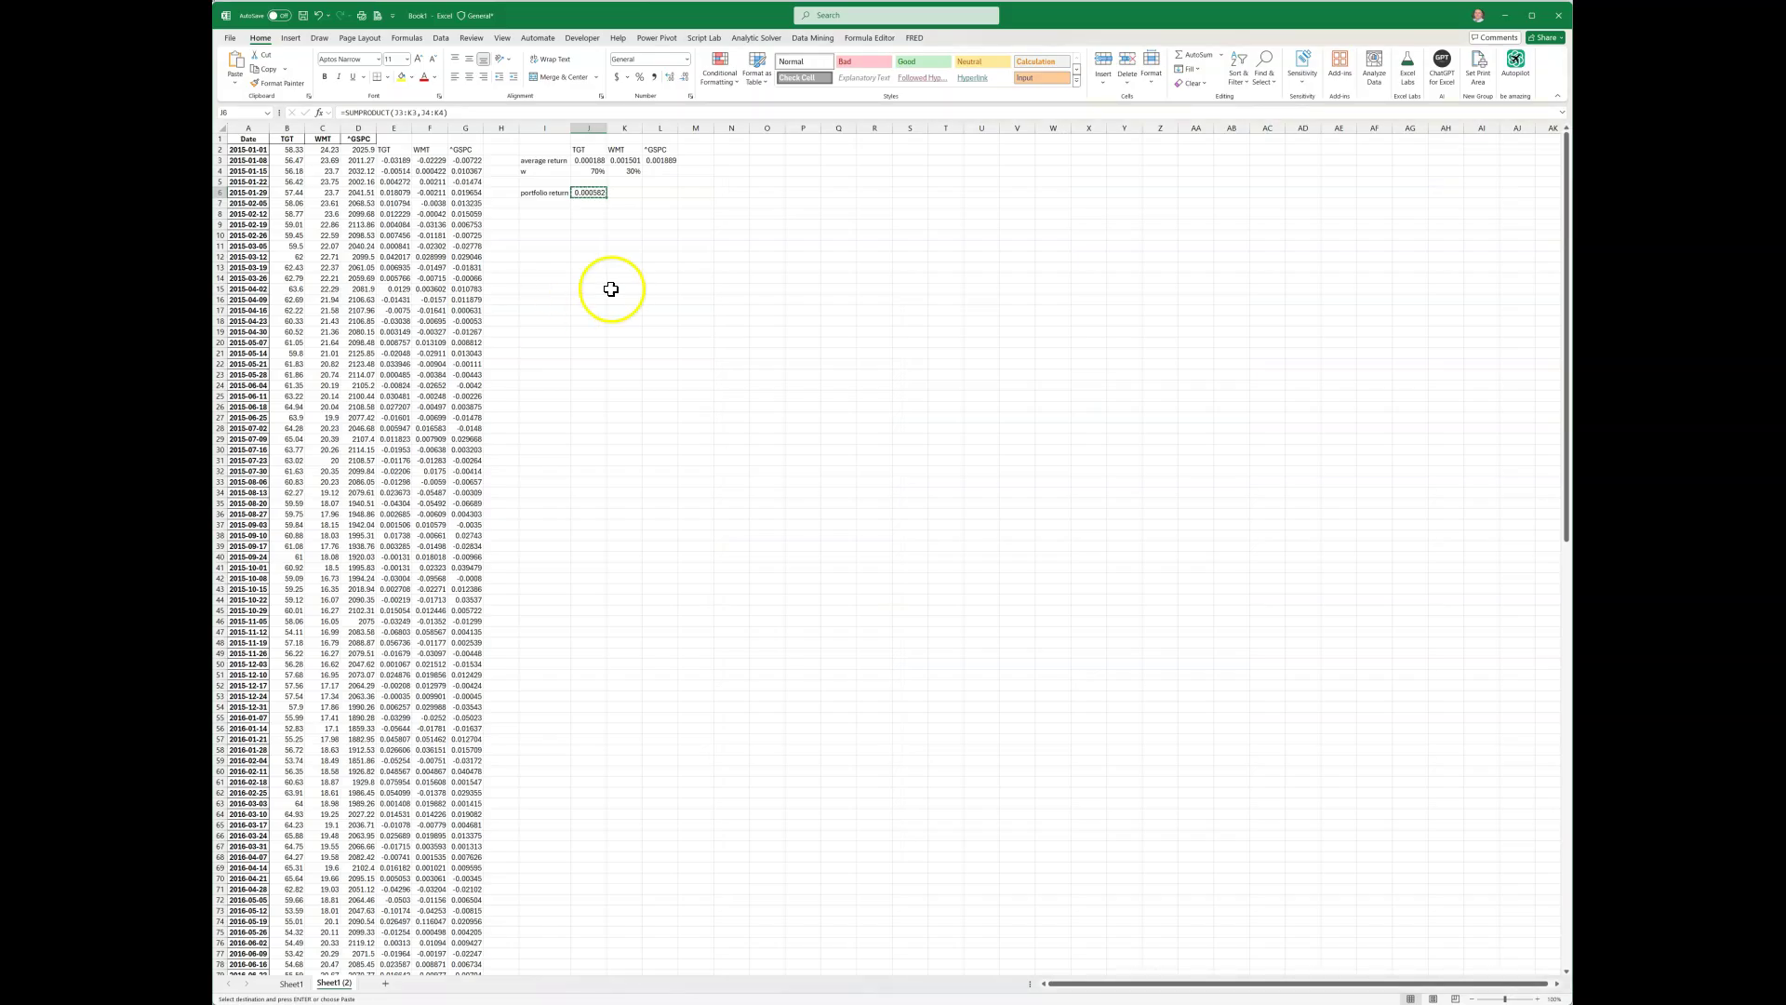
pyautogui.click(784, 311)
pyautogui.click(613, 342)
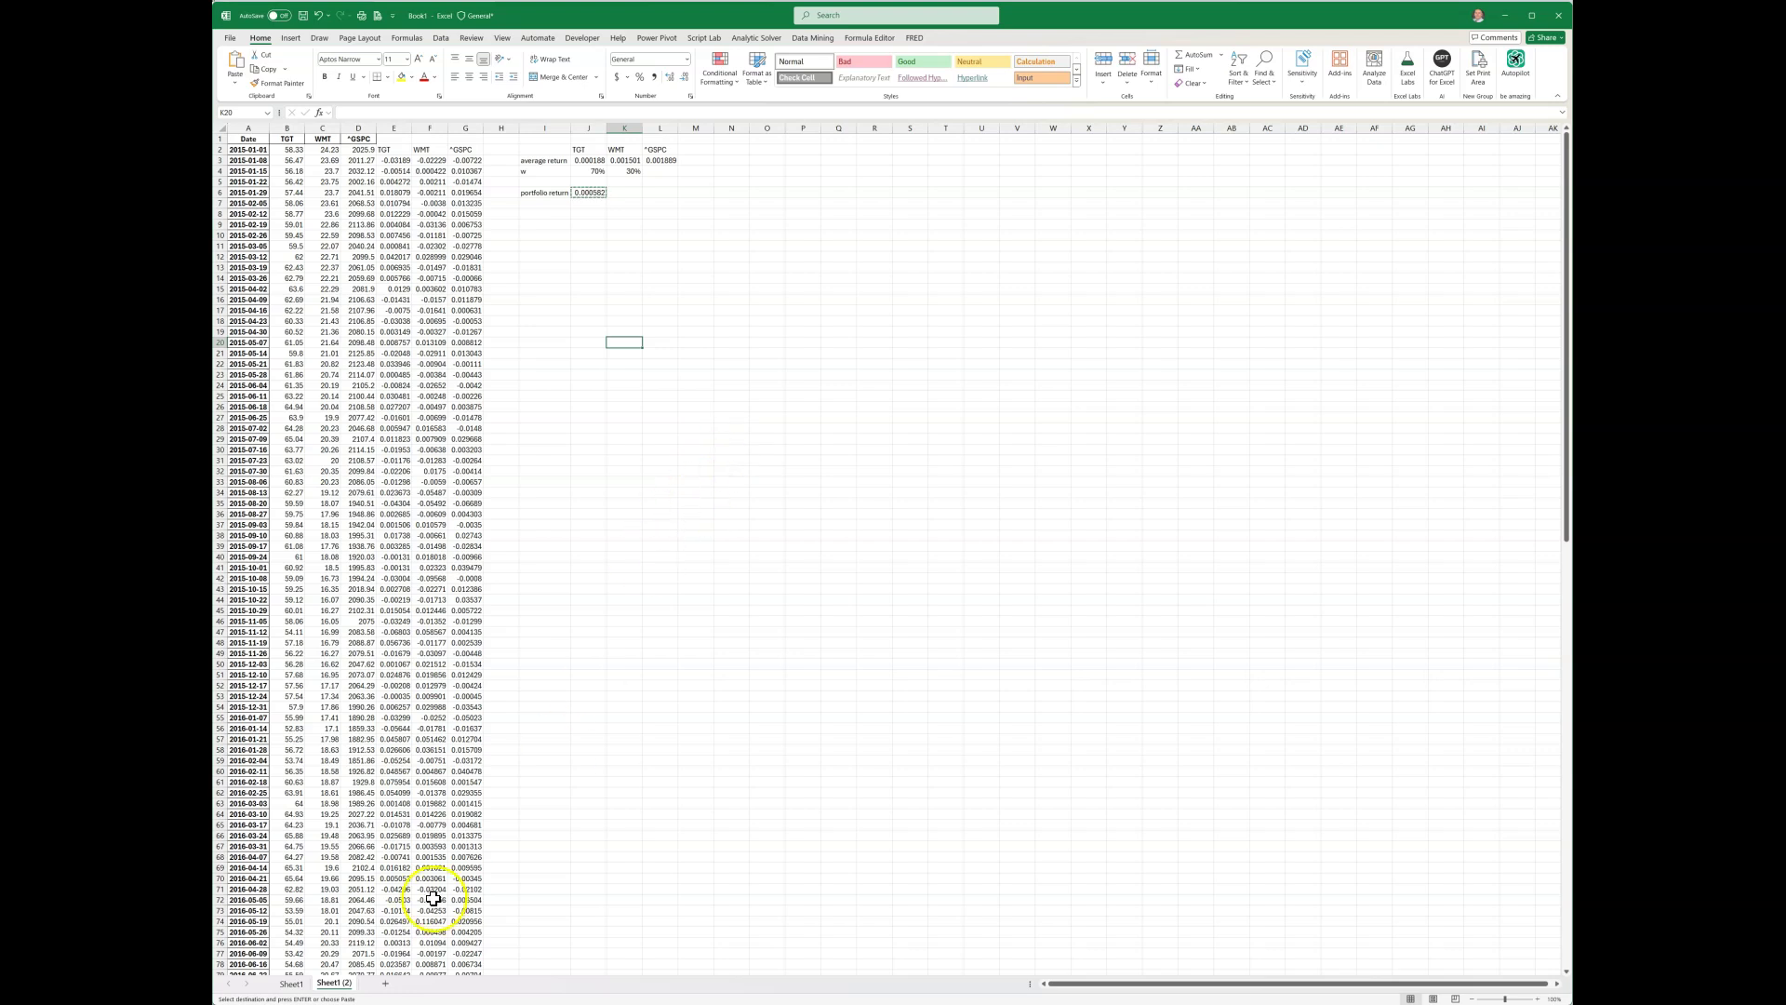
pyautogui.click(291, 984)
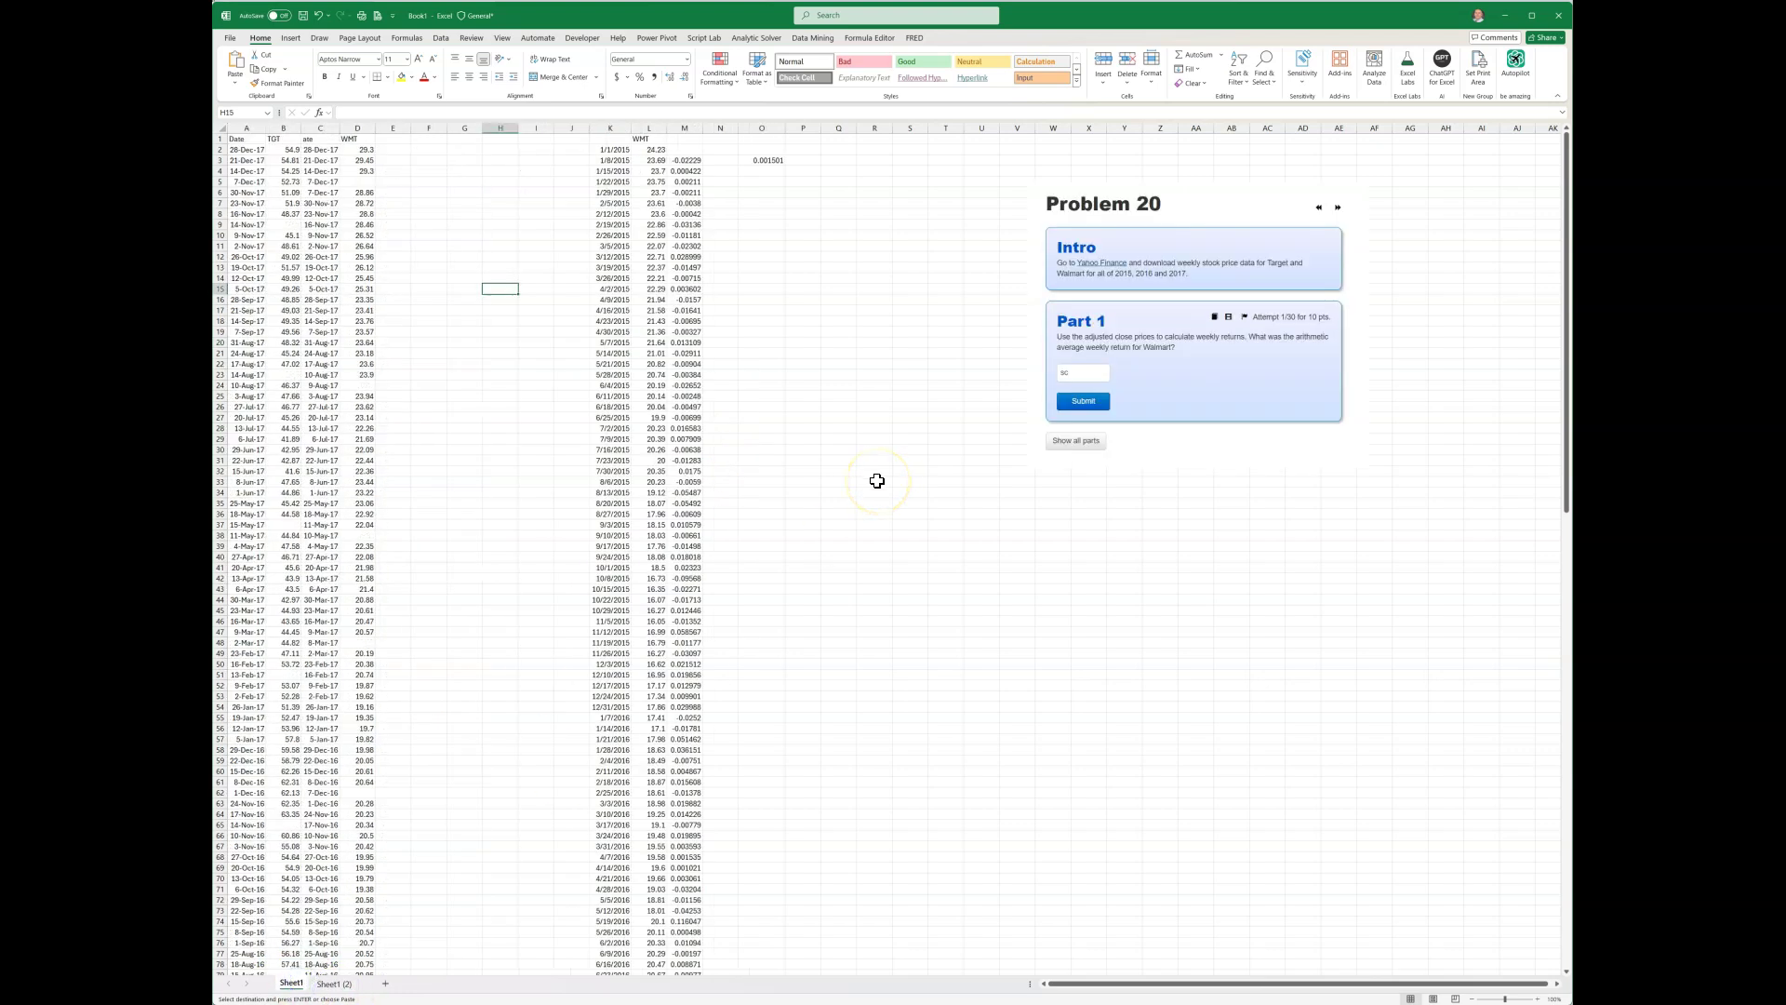